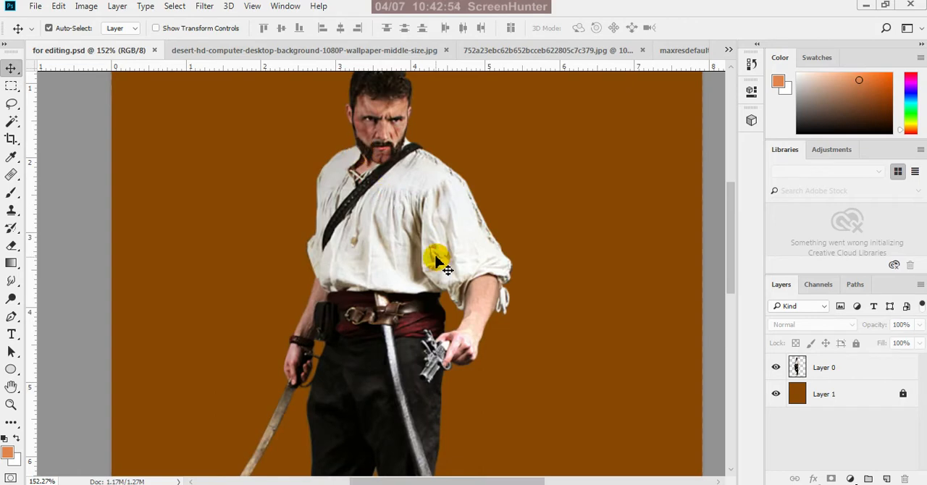
# Examine the cut-out man's edges up close, with the brown Layer 1 hidden and shown again
pyautogui.scroll(-3, 483, 296)
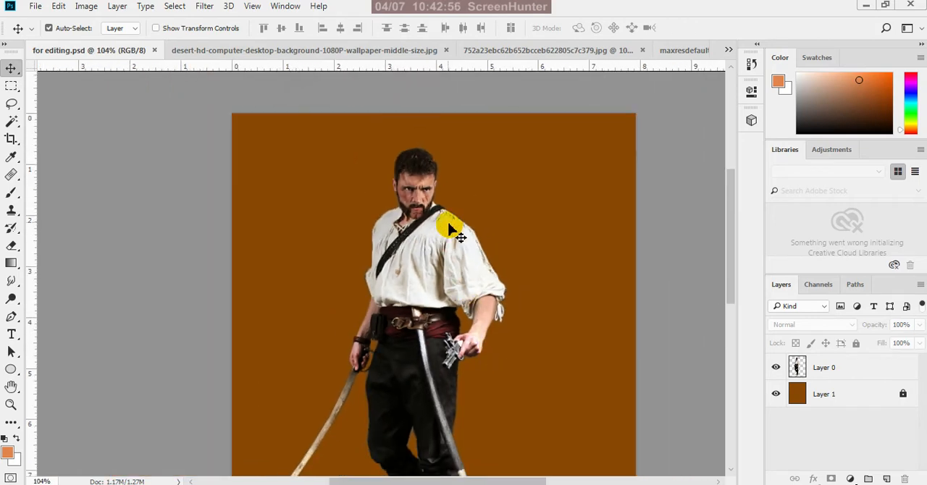
pyautogui.scroll(5, 434, 174)
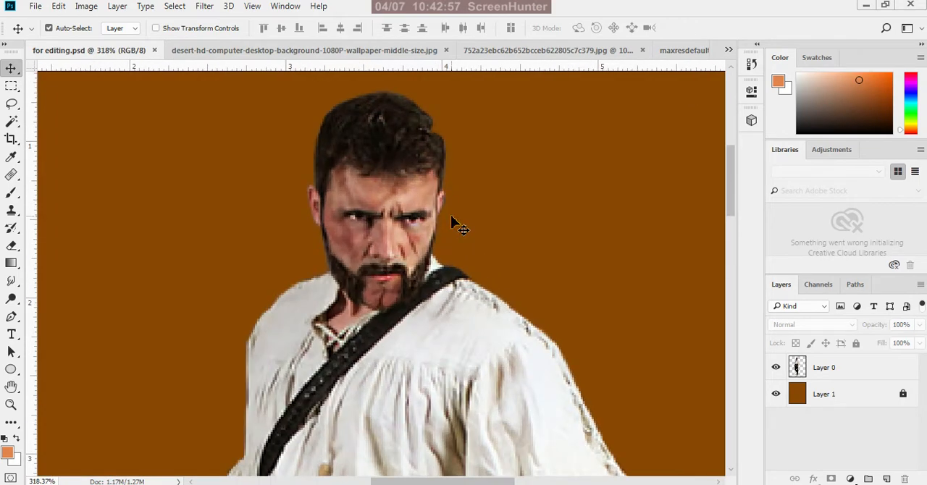
pyautogui.scroll(2, 427, 230)
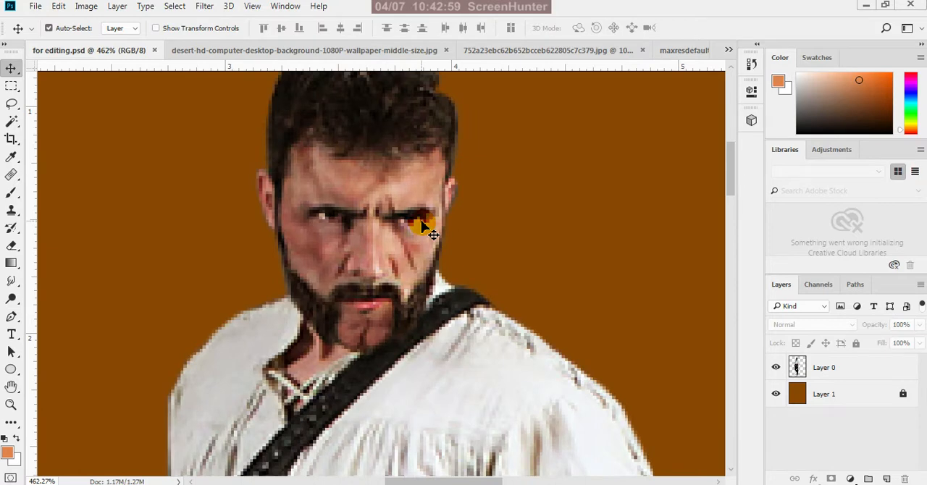
pyautogui.click(778, 396)
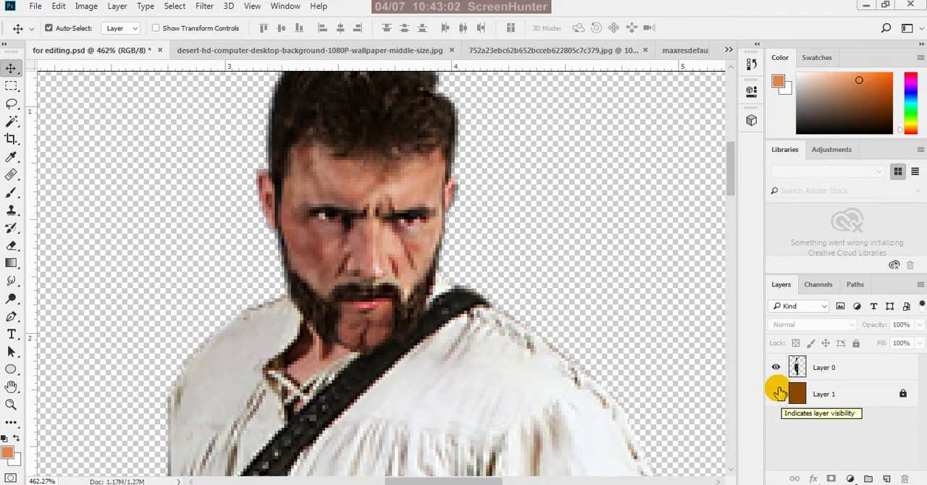
pyautogui.click(777, 396)
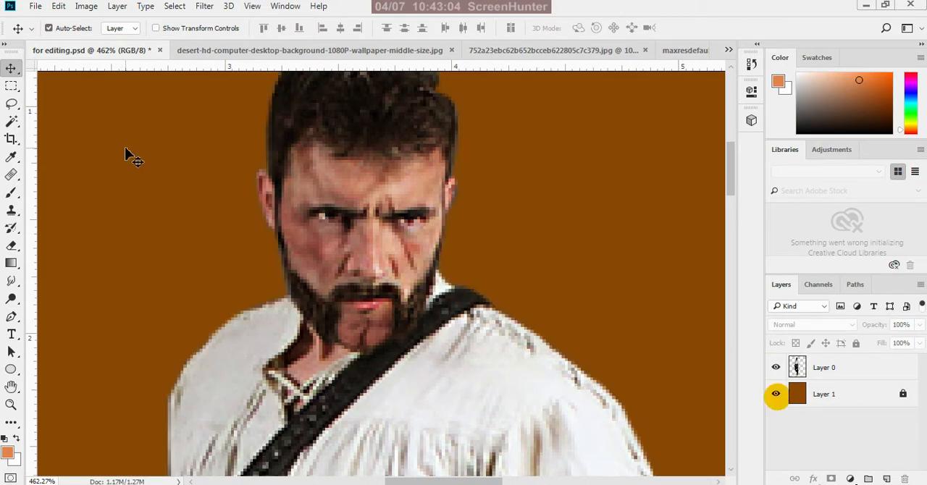
pyautogui.click(15, 122)
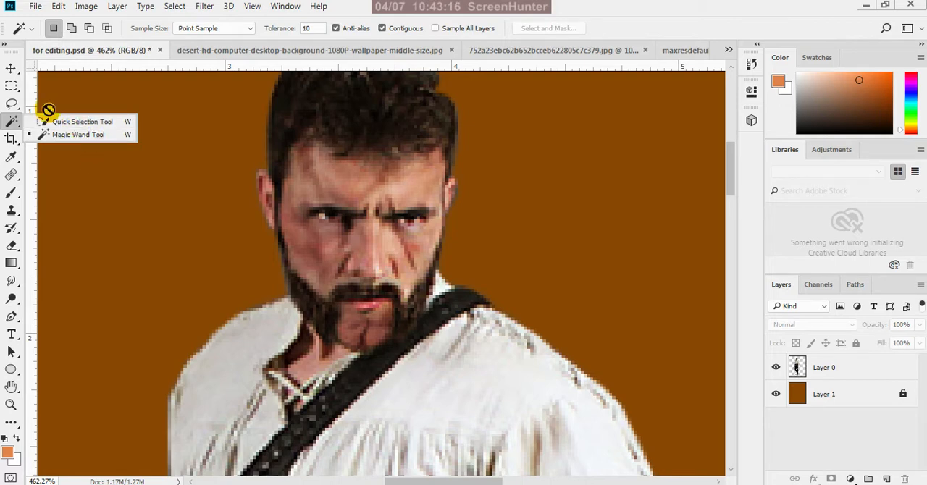
pyautogui.click(11, 70)
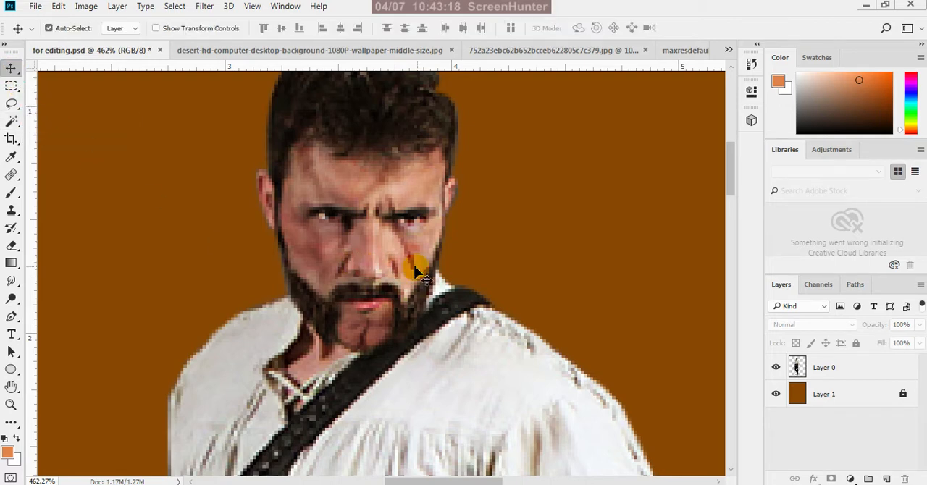
pyautogui.scroll(-4, 505, 246)
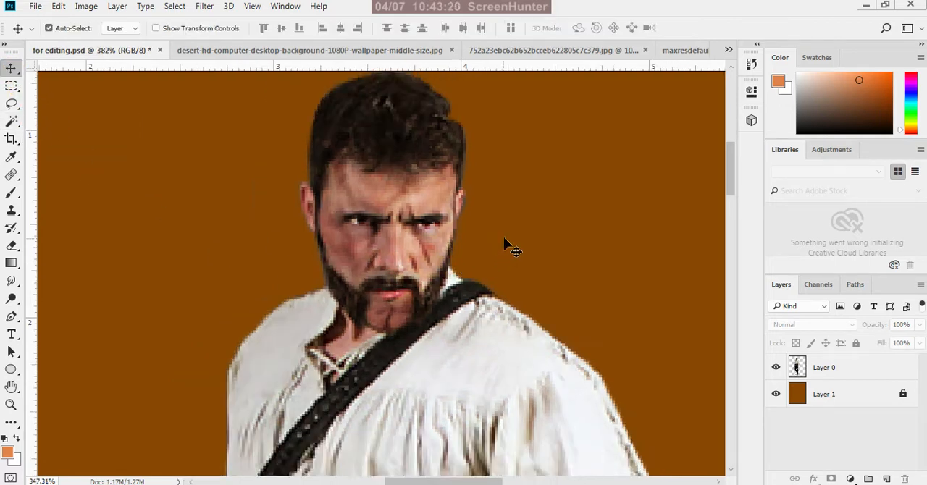
pyautogui.scroll(-2, 376, 193)
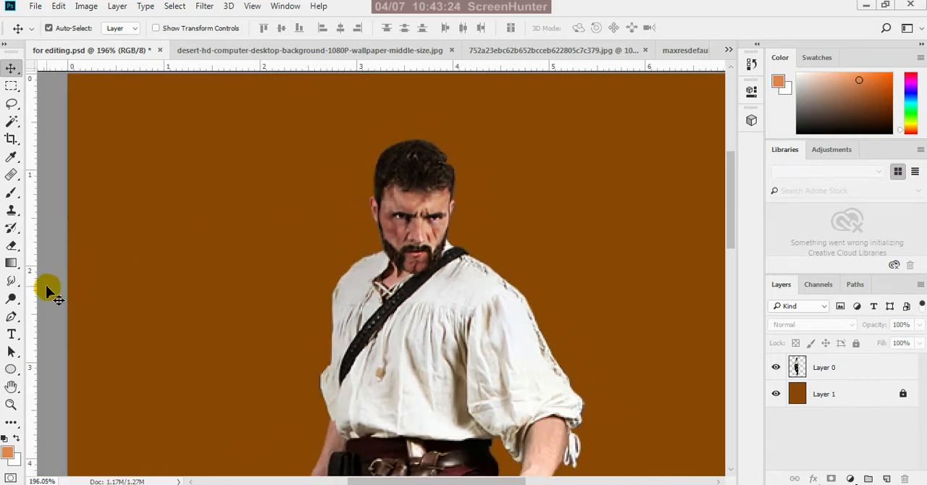
pyautogui.click(13, 317)
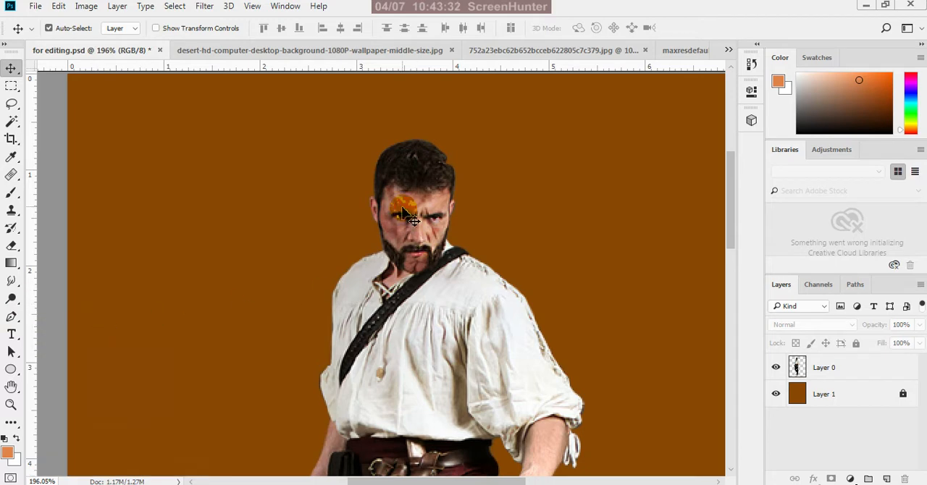
# View the whole cut-out figure against transparency by hiding the brown backdrop, and restore the backdrop
pyautogui.scroll(-5, 397, 190)
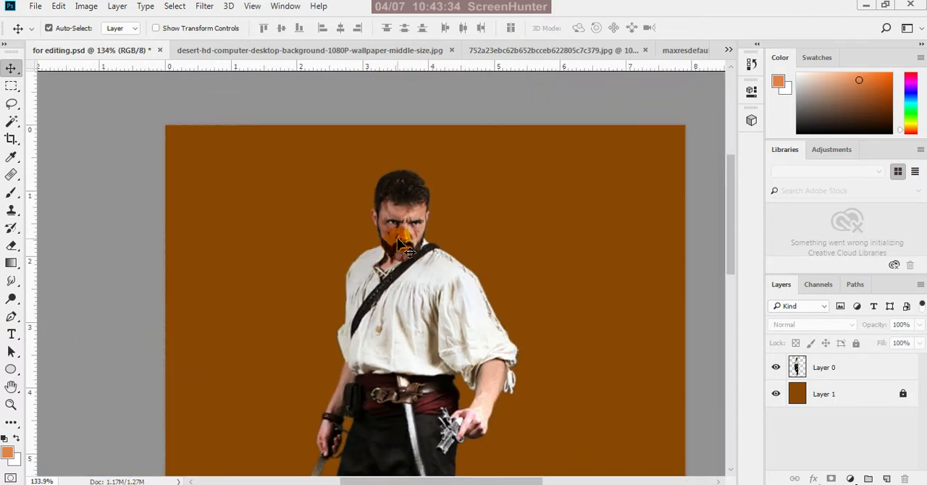
pyautogui.scroll(-3, 429, 239)
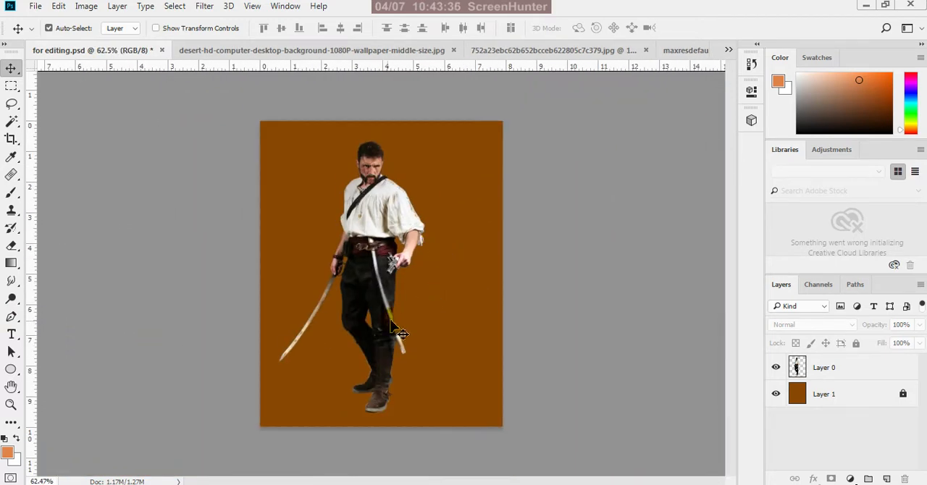
pyautogui.click(776, 395)
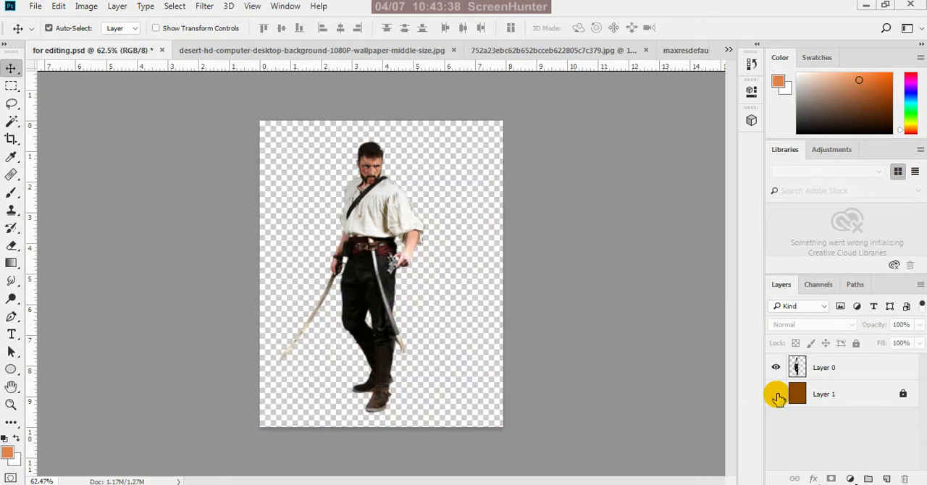
pyautogui.click(776, 394)
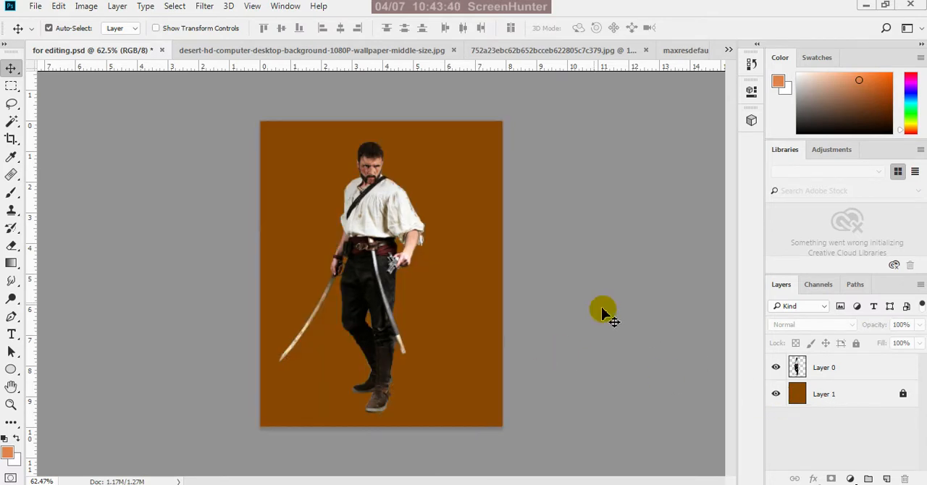
# Review the open desert and lion images, and close maxresdefault.jpg
pyautogui.click(334, 50)
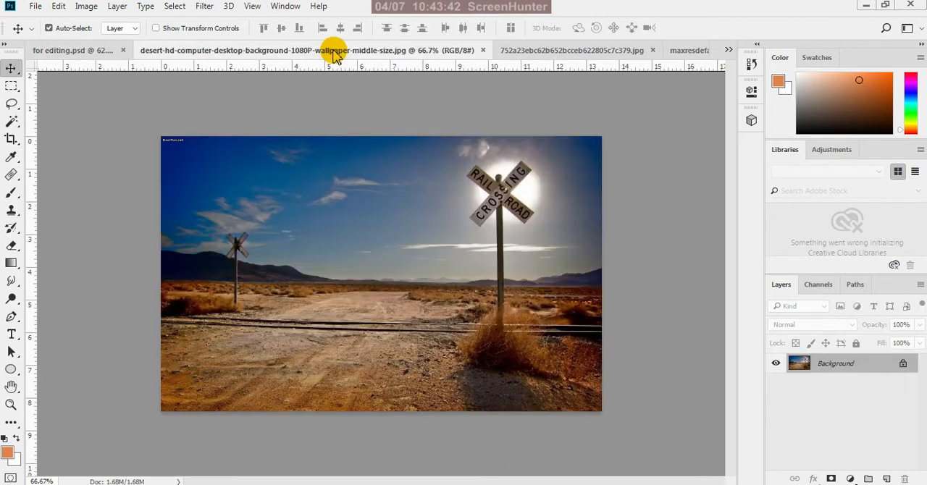
pyautogui.click(556, 51)
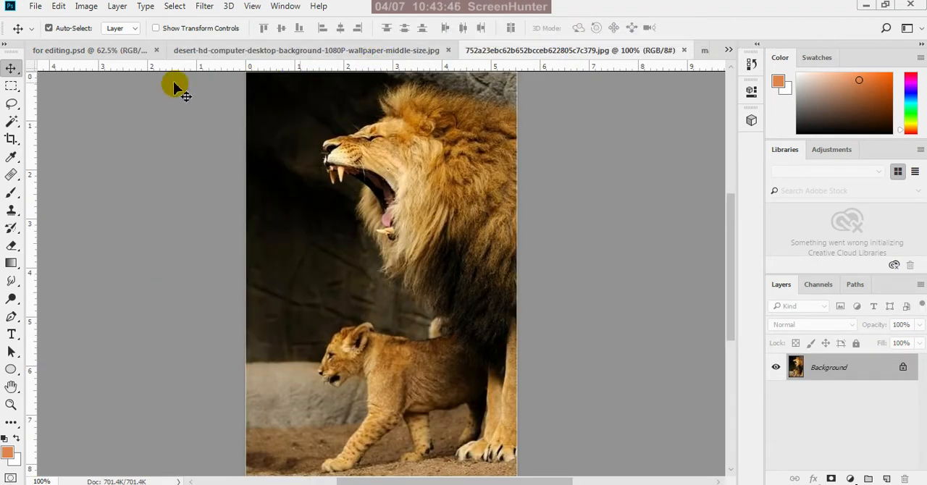
pyautogui.click(121, 53)
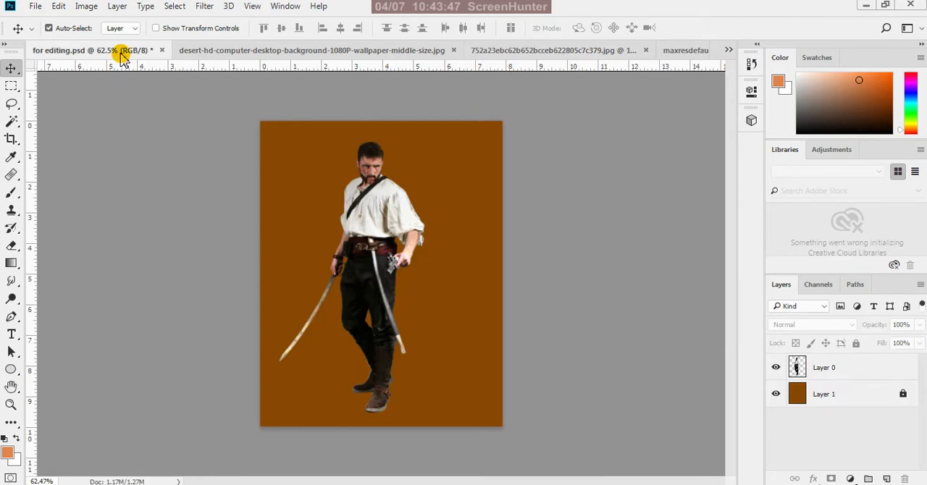
pyautogui.click(679, 51)
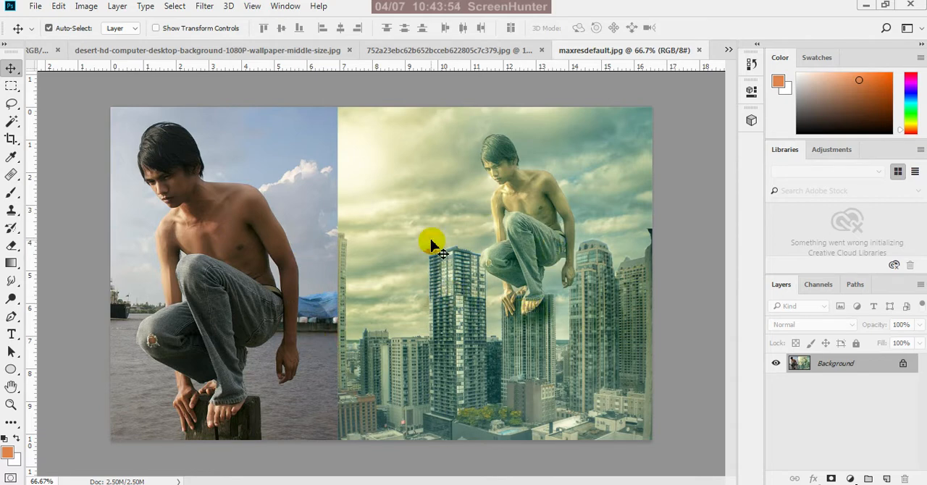
pyautogui.click(699, 50)
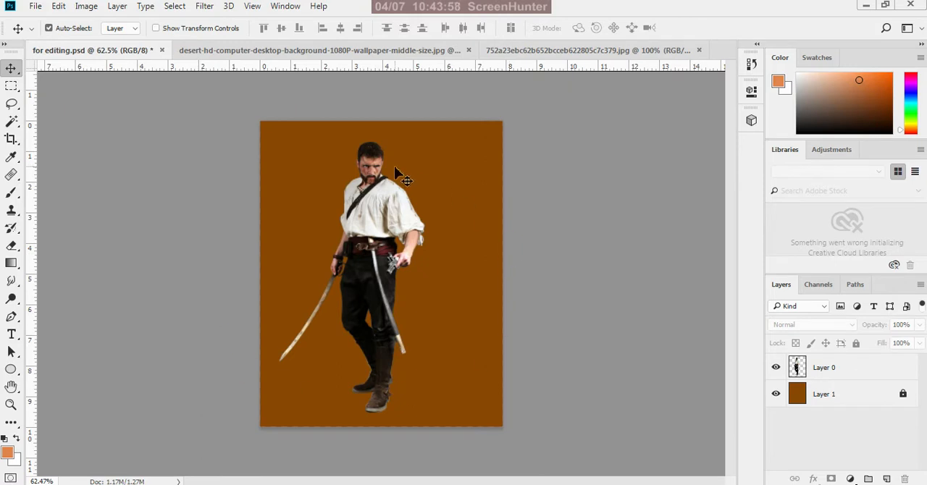
# Copy the cut-out man from for editing.psd into the desert image, standing on the ground near its left edge
pyautogui.click(395, 54)
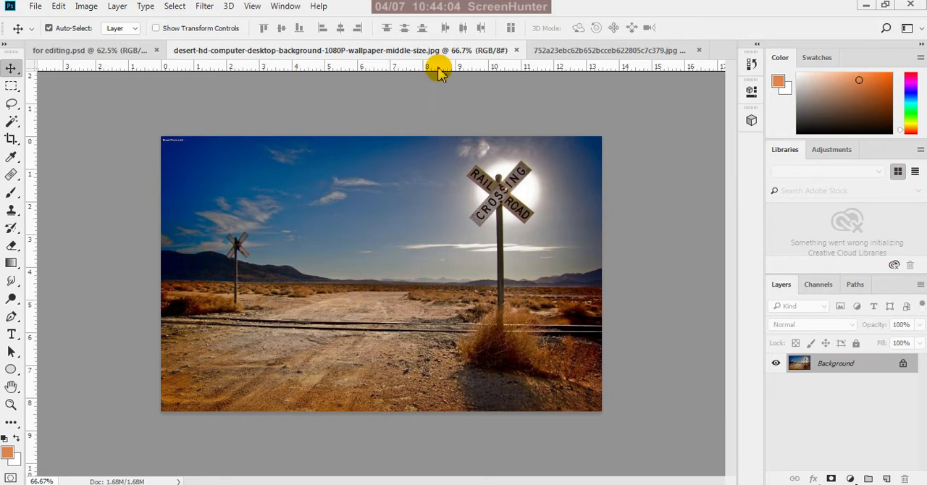
pyautogui.click(116, 50)
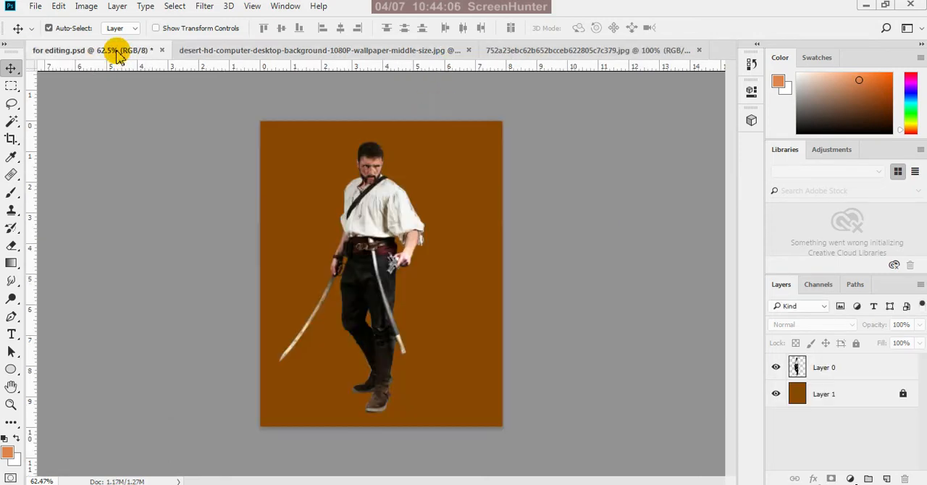
pyautogui.moveTo(372, 251); pyautogui.dragTo(241, 271)
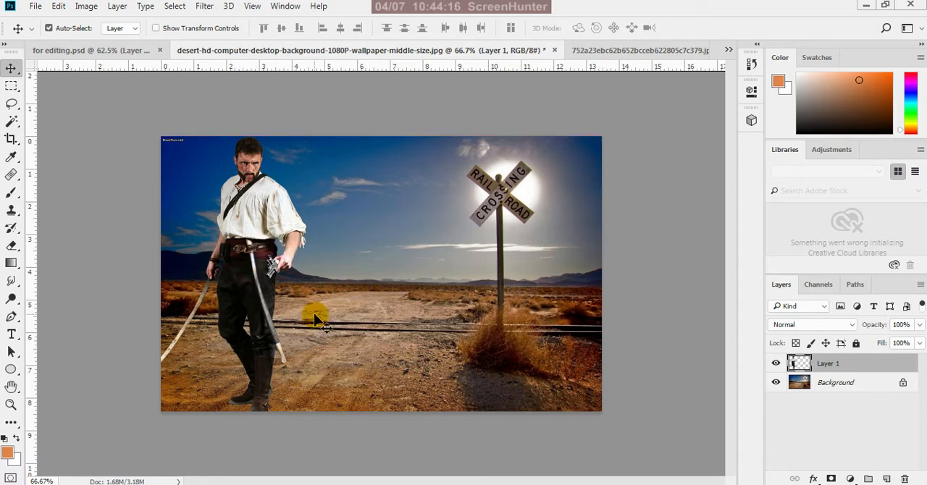
# Unlock the lion image's Background layer and add a new layer filled with the orange foreground colour beneath it
pyautogui.click(613, 53)
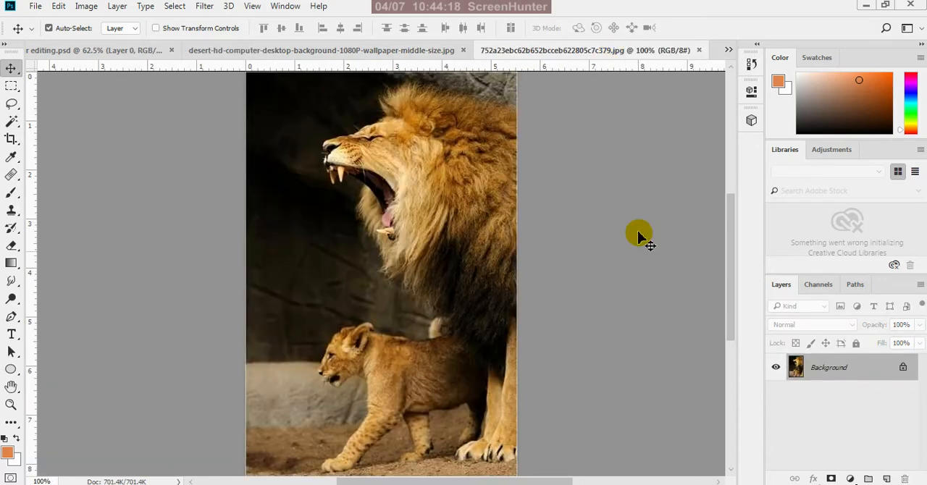
pyautogui.click(903, 373)
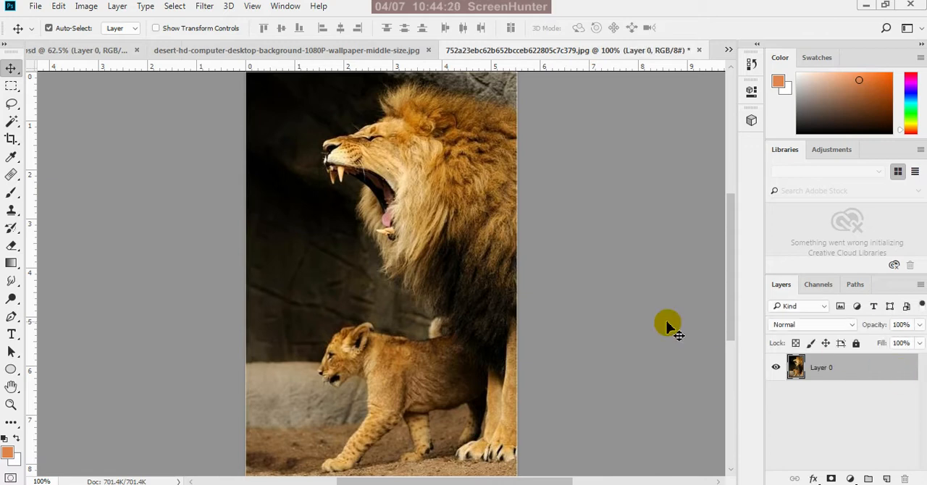
pyautogui.scroll(-3, 492, 408)
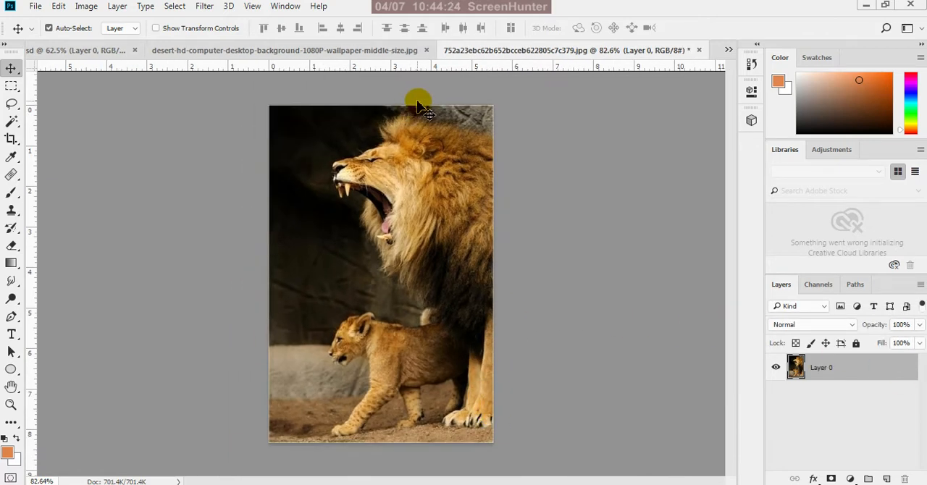
pyautogui.scroll(3, 384, 120)
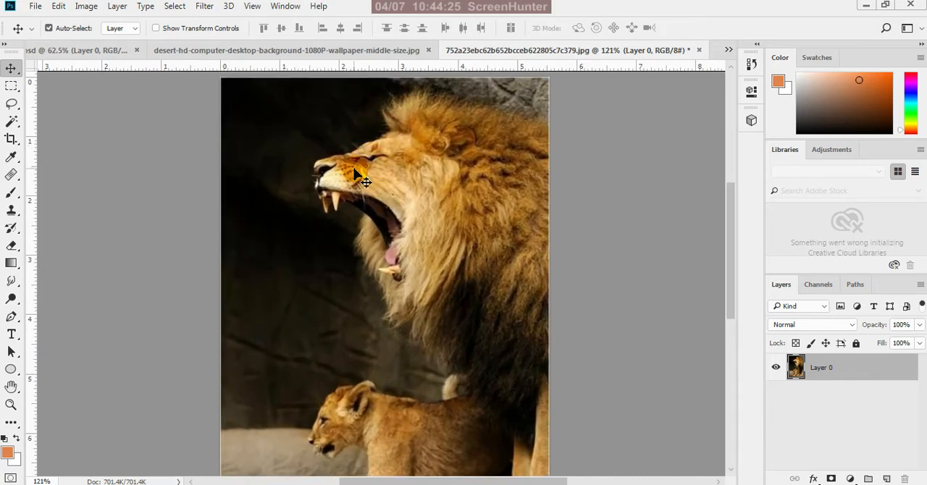
pyautogui.scroll(-1, 384, 312)
pyautogui.scroll(1, 410, 179)
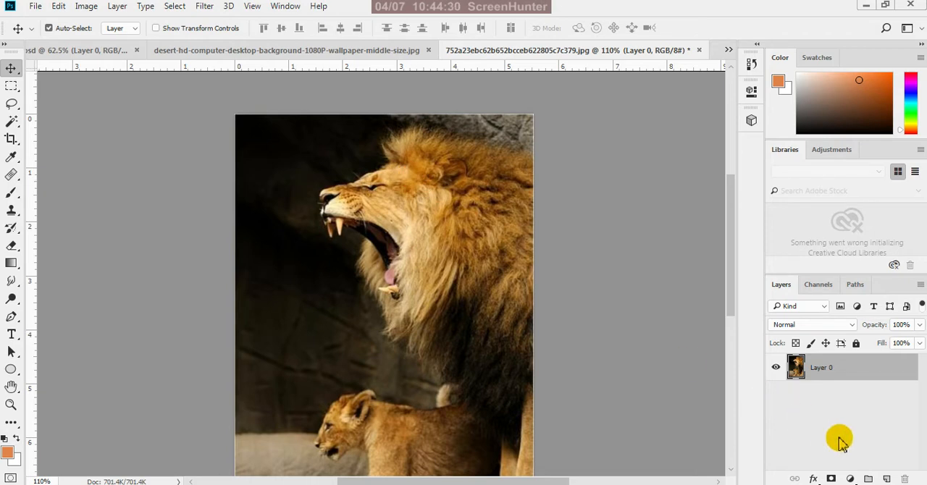
pyautogui.click(888, 478)
pyautogui.moveTo(845, 365); pyautogui.dragTo(842, 416)
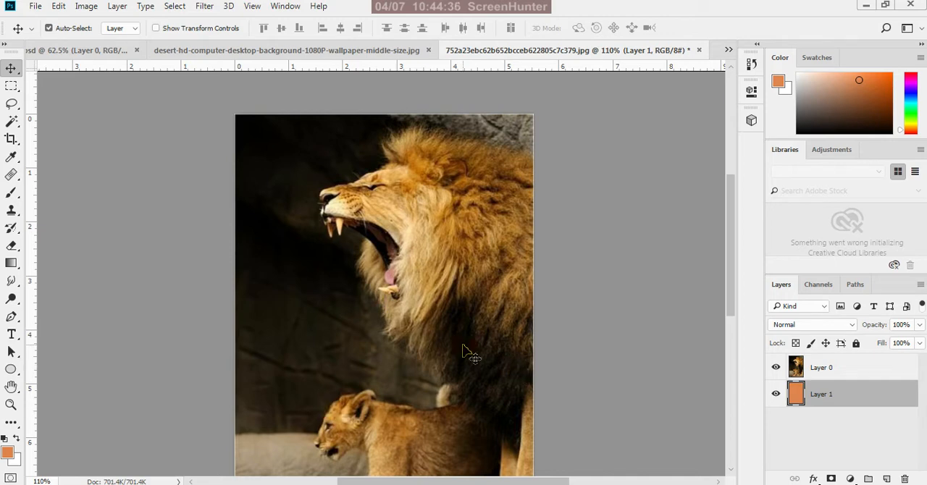
# Erase a strip of background around the lion's head and mane on Layer 0 using the Background Eraser at size 40
pyautogui.click(855, 371)
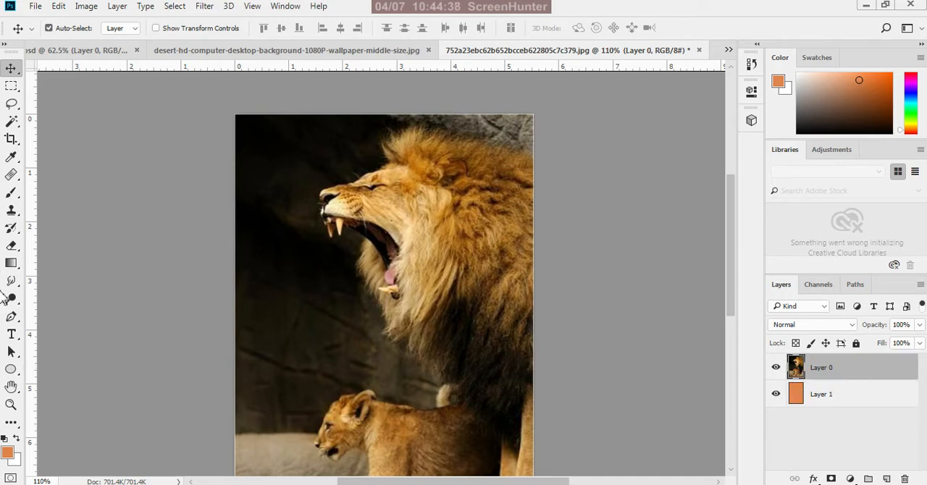
pyautogui.click(14, 248)
pyautogui.moveTo(17, 253); pyautogui.dragTo(48, 263)
pyautogui.click(53, 261)
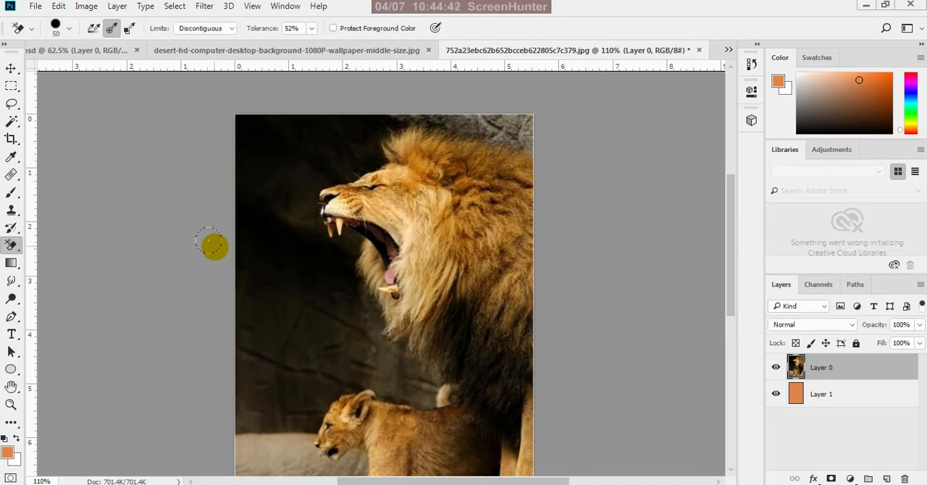
pyautogui.click(301, 306)
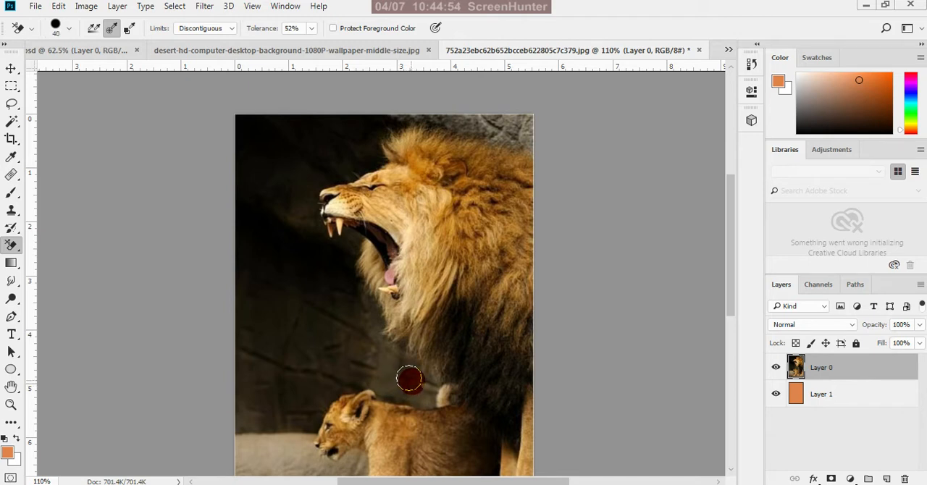
pyautogui.moveTo(410, 377); pyautogui.dragTo(478, 433)
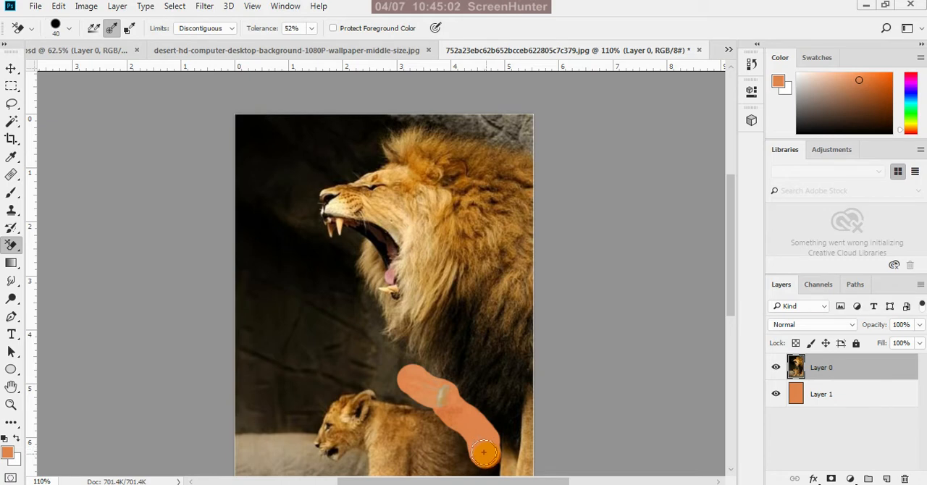
pyautogui.moveTo(484, 453); pyautogui.dragTo(484, 472)
pyautogui.moveTo(478, 443)
pyautogui.mouseDown()
pyautogui.moveTo(432, 382)
pyautogui.moveTo(390, 352)
pyautogui.moveTo(397, 348)
pyautogui.moveTo(371, 342)
pyautogui.moveTo(356, 283)
pyautogui.moveTo(314, 245)
pyautogui.moveTo(305, 187)
pyautogui.moveTo(392, 122)
pyautogui.moveTo(489, 126)
pyautogui.moveTo(526, 138)
pyautogui.moveTo(525, 124)
pyautogui.moveTo(369, 113)
pyautogui.moveTo(303, 169)
pyautogui.mouseUp()
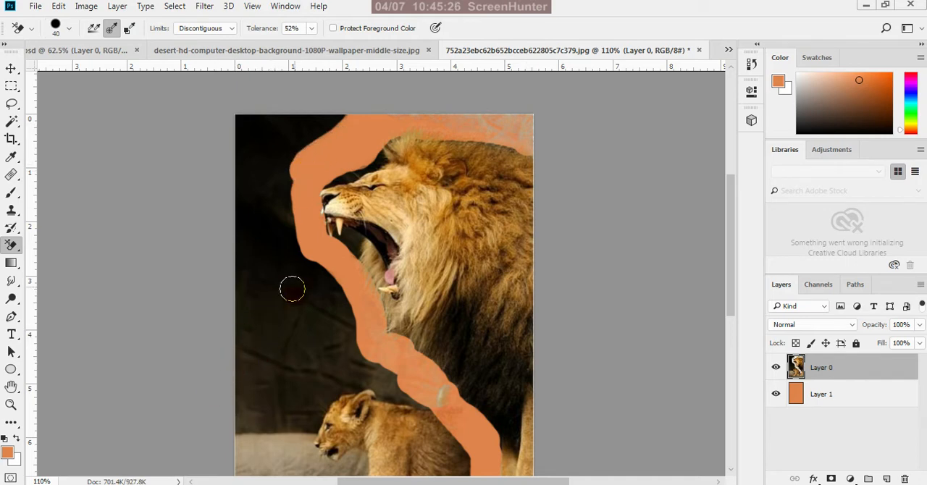
# Erase the dark background beside the lion on Layer 0 and parts of the cub with the Background Eraser at size 45
pyautogui.moveTo(258, 227)
pyautogui.mouseDown()
pyautogui.moveTo(303, 134)
pyautogui.moveTo(338, 116)
pyautogui.moveTo(271, 115)
pyautogui.moveTo(208, 172)
pyautogui.moveTo(263, 102)
pyautogui.moveTo(253, 216)
pyautogui.moveTo(243, 187)
pyautogui.moveTo(206, 264)
pyautogui.moveTo(239, 113)
pyautogui.moveTo(275, 256)
pyautogui.moveTo(290, 197)
pyautogui.moveTo(316, 291)
pyautogui.moveTo(350, 335)
pyautogui.mouseUp()
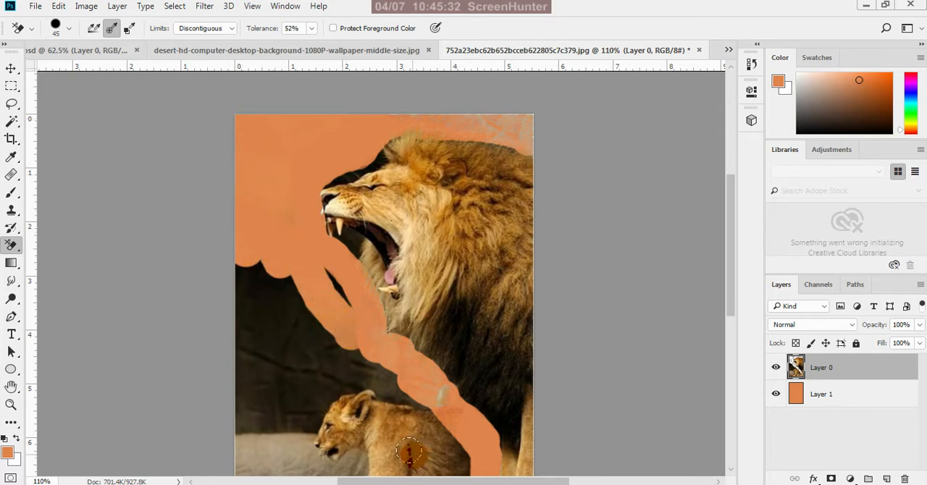
pyautogui.moveTo(409, 452)
pyautogui.mouseDown()
pyautogui.moveTo(388, 435)
pyautogui.moveTo(397, 426)
pyautogui.moveTo(417, 450)
pyautogui.moveTo(438, 435)
pyautogui.moveTo(458, 463)
pyautogui.mouseUp()
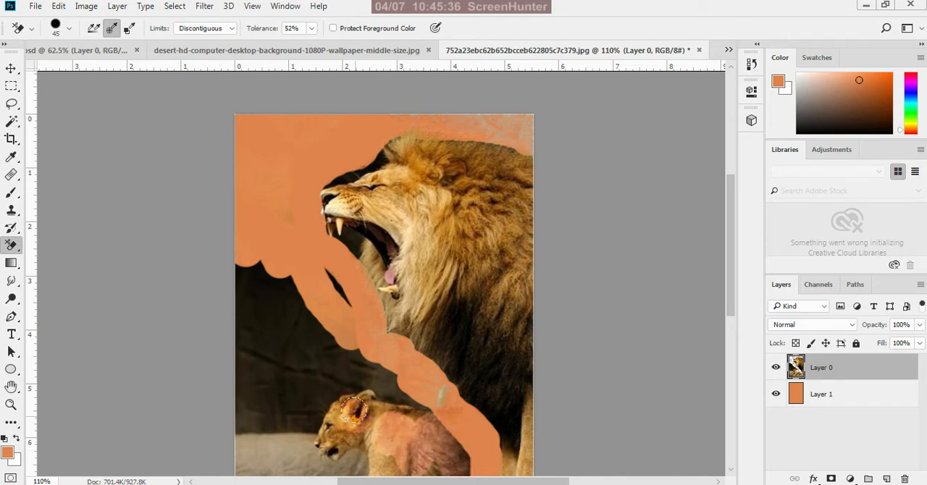
pyautogui.moveTo(354, 411)
pyautogui.mouseDown()
pyautogui.moveTo(431, 427)
pyautogui.moveTo(444, 464)
pyautogui.mouseUp()
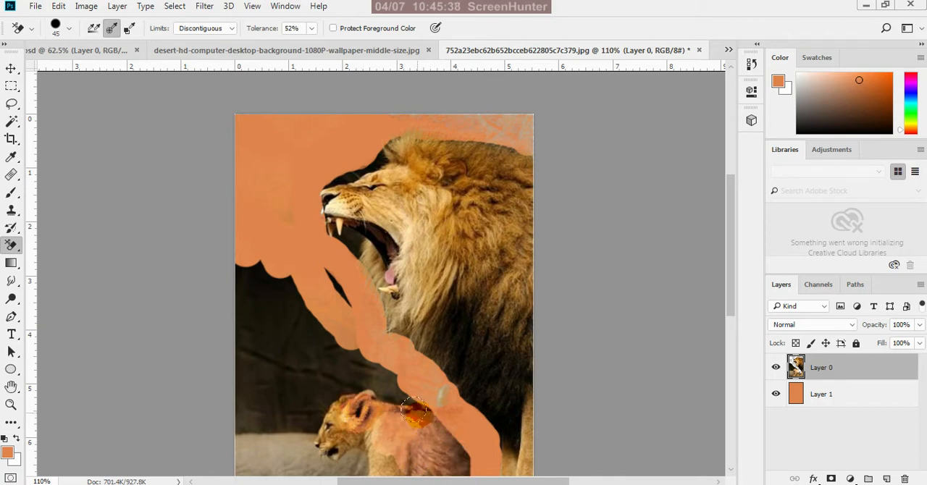
pyautogui.moveTo(273, 290)
pyautogui.mouseDown()
pyautogui.moveTo(314, 277)
pyautogui.moveTo(357, 343)
pyautogui.moveTo(290, 290)
pyautogui.mouseUp()
pyautogui.moveTo(247, 270)
pyautogui.mouseDown()
pyautogui.moveTo(281, 306)
pyautogui.moveTo(384, 358)
pyautogui.moveTo(427, 404)
pyautogui.moveTo(228, 333)
pyautogui.moveTo(219, 302)
pyautogui.moveTo(315, 372)
pyautogui.moveTo(295, 327)
pyautogui.moveTo(370, 393)
pyautogui.mouseUp()
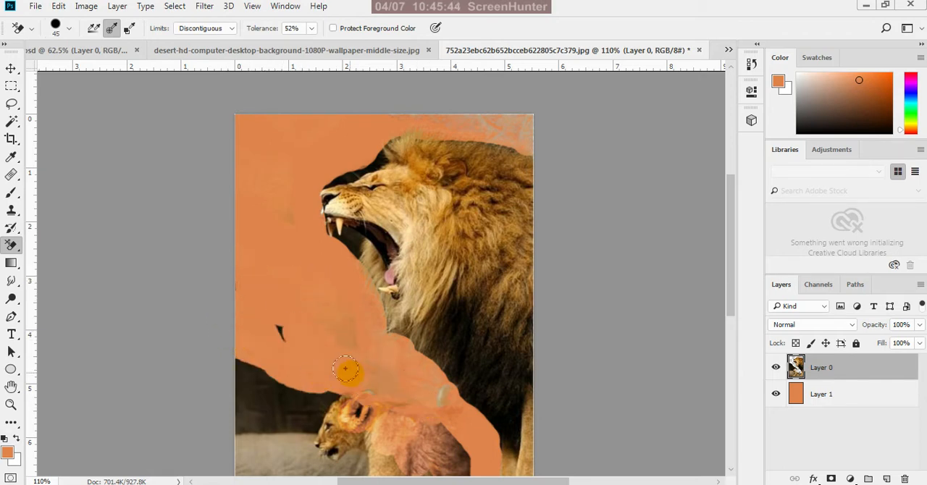
pyautogui.moveTo(249, 316)
pyautogui.mouseDown()
pyautogui.moveTo(291, 363)
pyautogui.moveTo(245, 331)
pyautogui.moveTo(238, 407)
pyautogui.mouseUp()
# Delete a rectangular selection covering the cub's head and the lower-left background on Layer 0, and deselect it
pyautogui.click(13, 87)
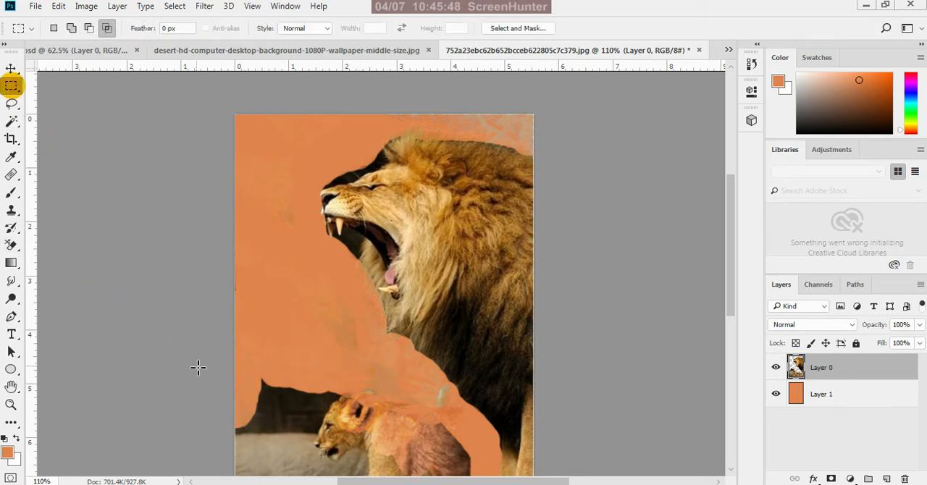
pyautogui.moveTo(220, 363); pyautogui.dragTo(387, 431)
pyautogui.press('Delete')
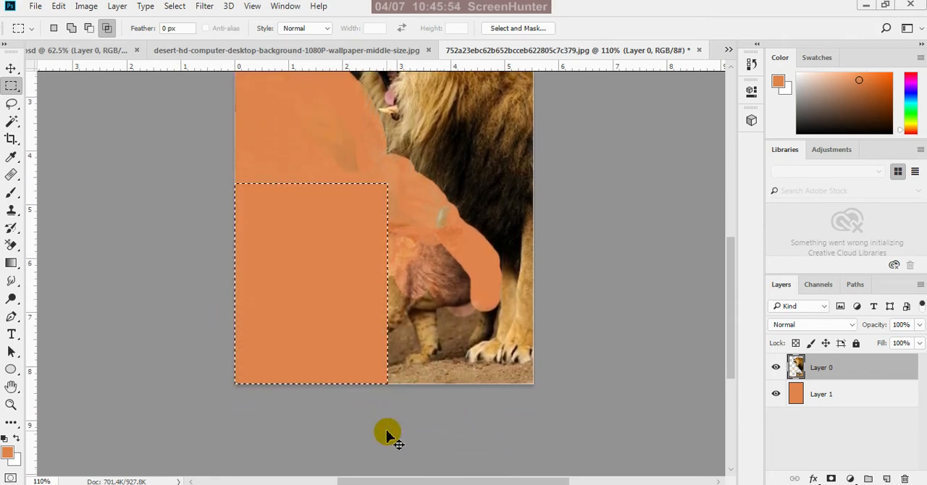
pyautogui.hotkey('ctrl', 'd')
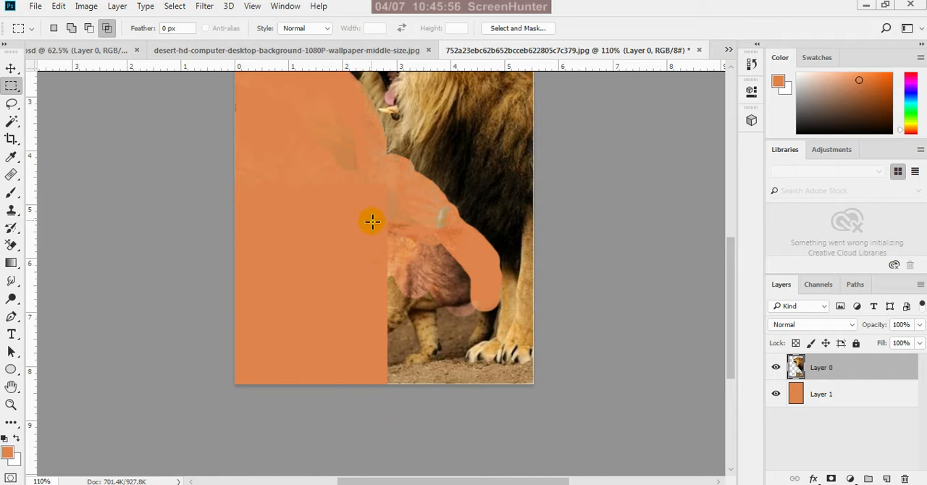
# Delete two more rectangular selections covering the cub's body and the ground up to the lion's front paws, and deselect
pyautogui.moveTo(372, 221); pyautogui.dragTo(457, 406)
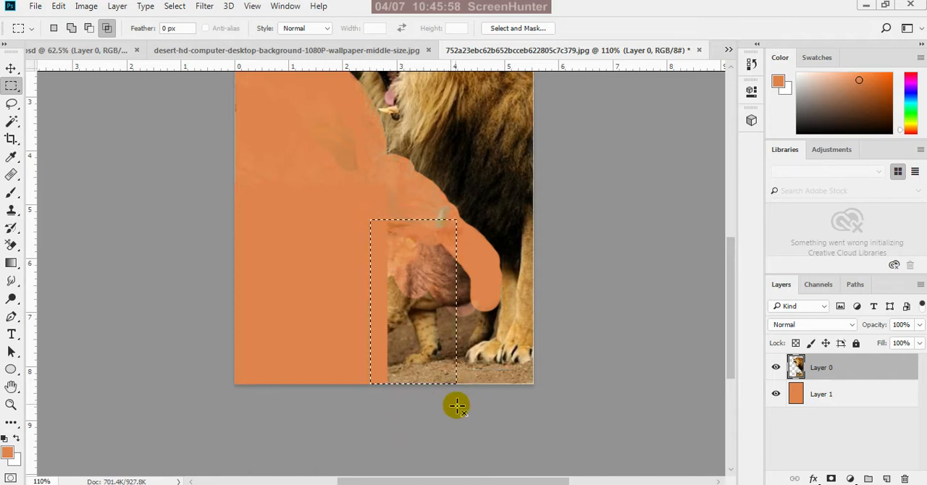
pyautogui.press('Delete')
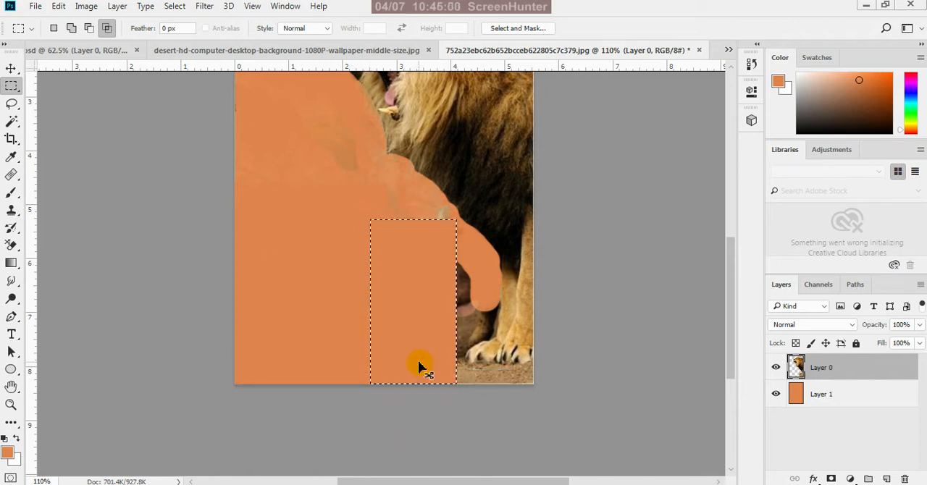
pyautogui.hotkey('ctrl', 'd')
pyautogui.moveTo(442, 261); pyautogui.dragTo(463, 409)
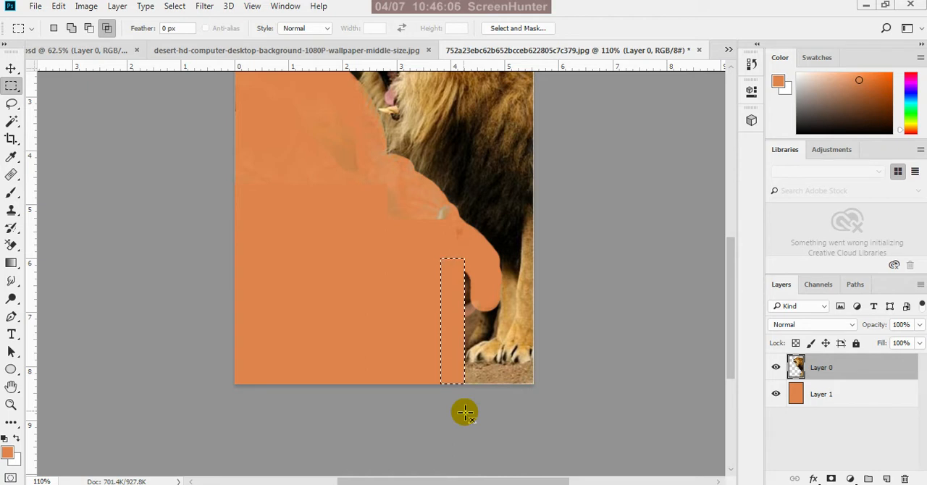
pyautogui.click(459, 368)
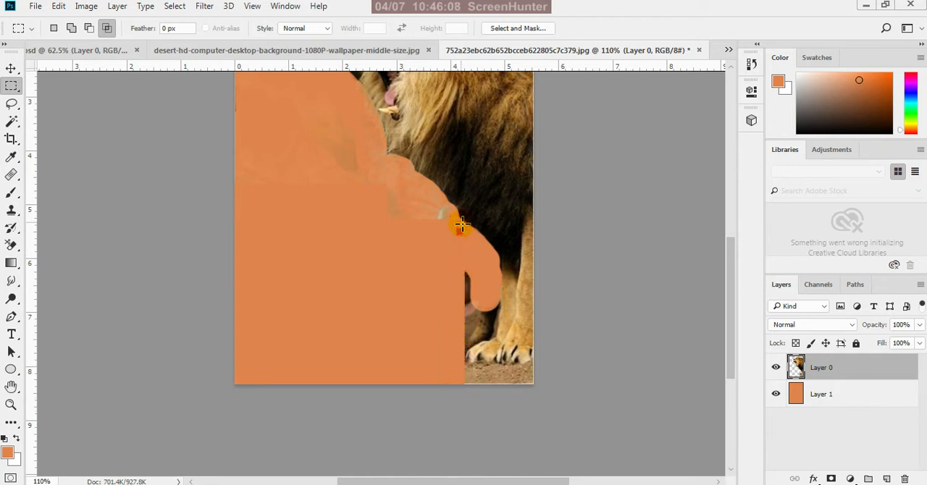
# Switch back to the Background Eraser and reduce its size to 25
pyautogui.scroll(-4, 538, 453)
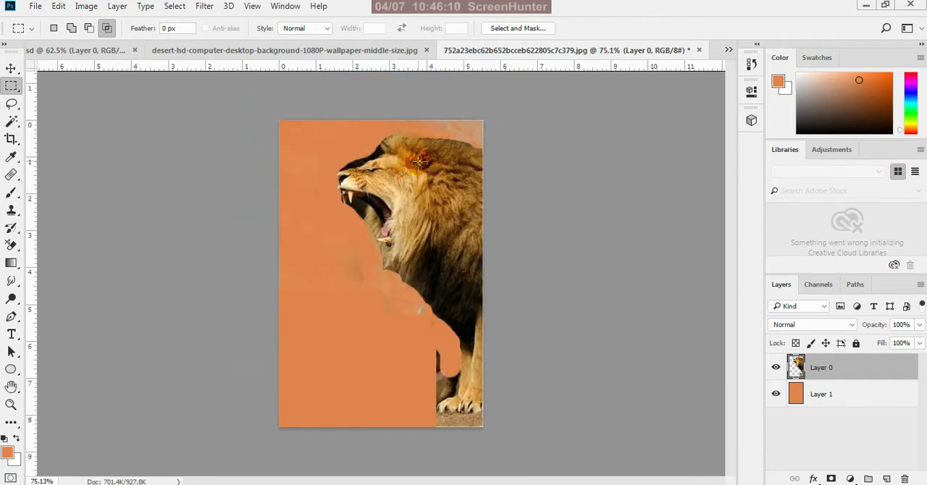
pyautogui.scroll(5, 441, 202)
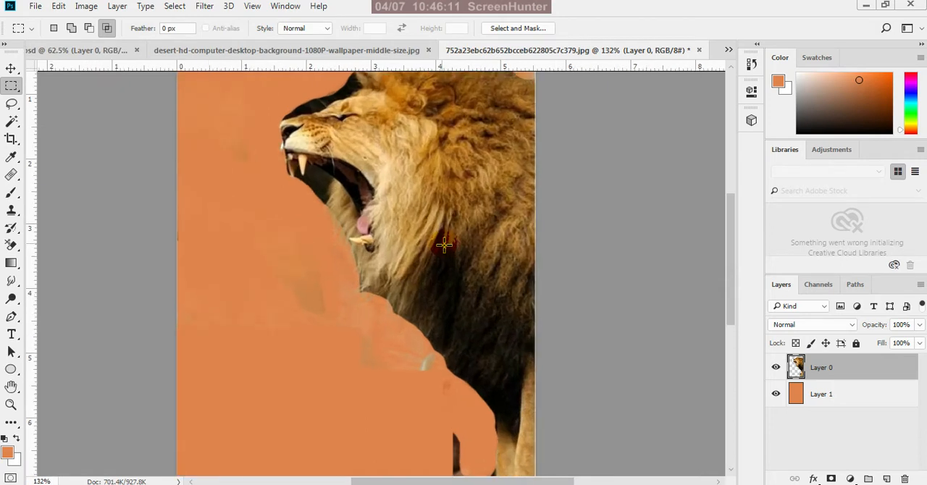
pyautogui.click(13, 246)
pyautogui.click(276, 260)
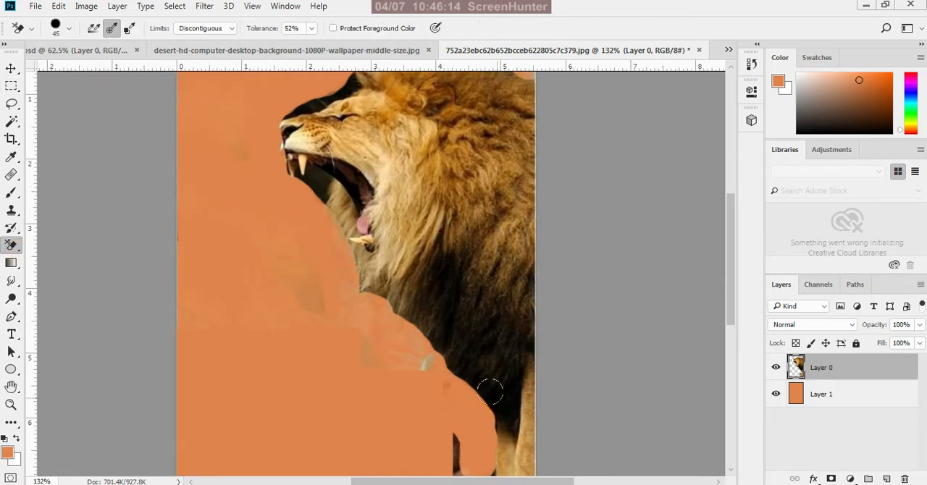
pyautogui.scroll(4, 492, 393)
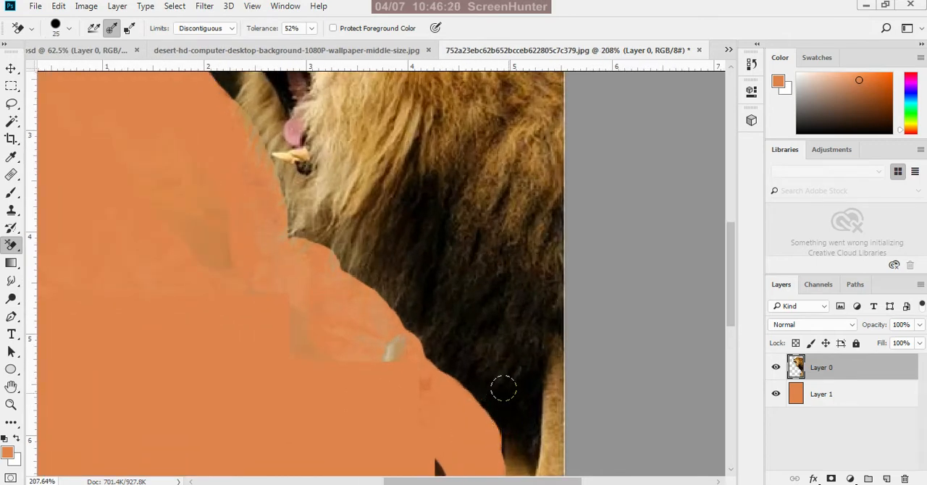
pyautogui.scroll(-2, 504, 389)
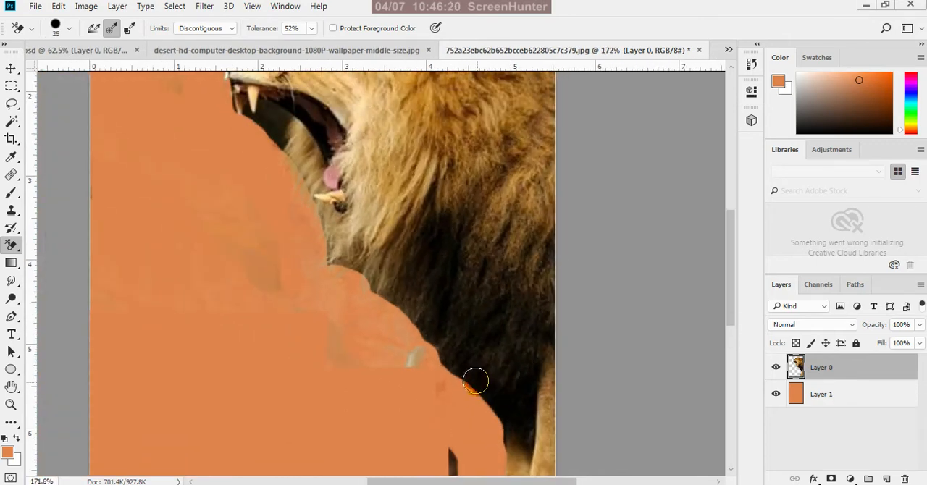
# Try erasing along the dark edge of the lion's chest mane at 71% tolerance, and undo the strokes
pyautogui.click(312, 29)
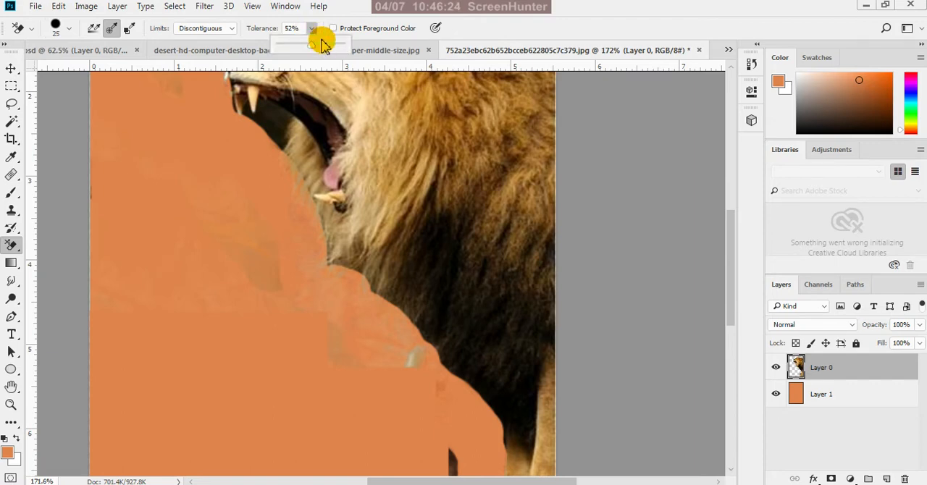
pyautogui.click(325, 43)
pyautogui.click(531, 21)
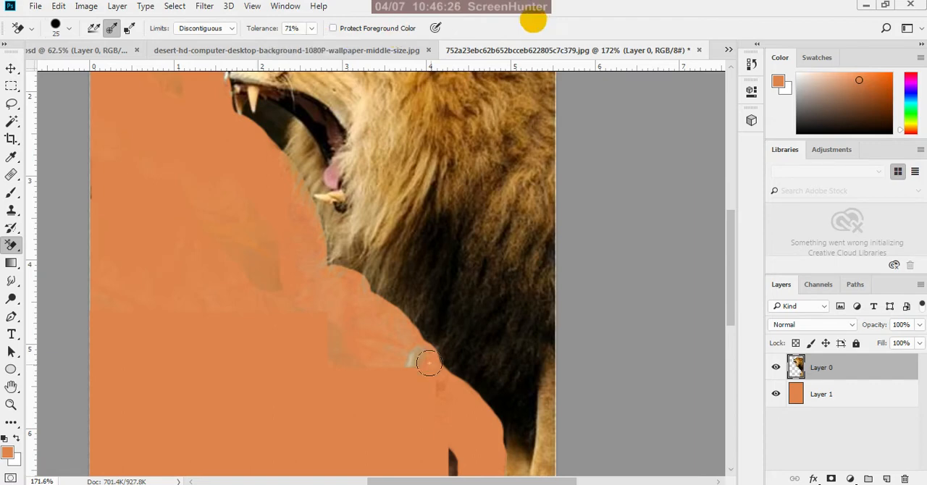
pyautogui.scroll(-1, 461, 330)
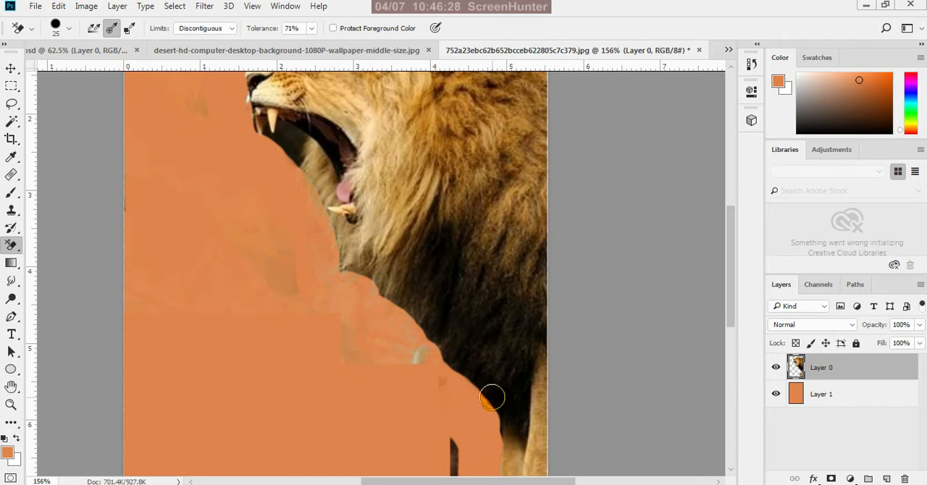
pyautogui.moveTo(492, 397)
pyautogui.mouseDown()
pyautogui.moveTo(494, 384)
pyautogui.moveTo(508, 414)
pyautogui.mouseUp()
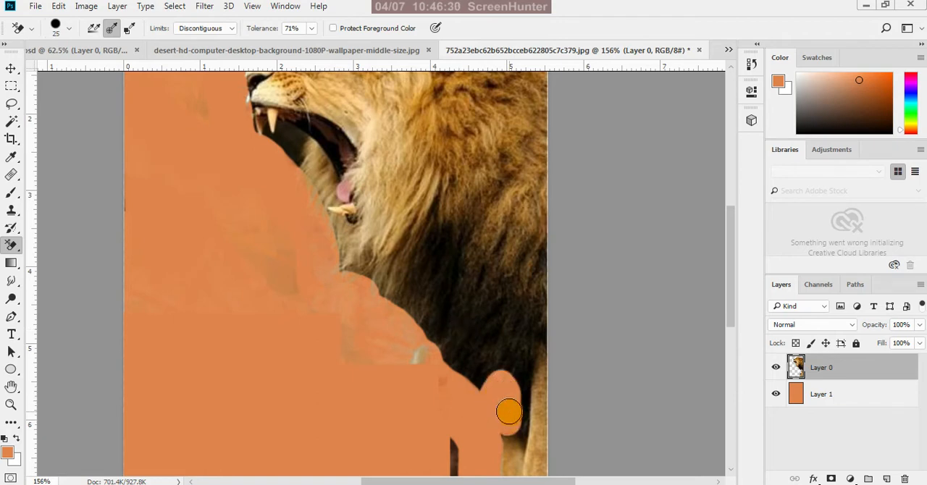
pyautogui.hotkey('ctrl', 'z')
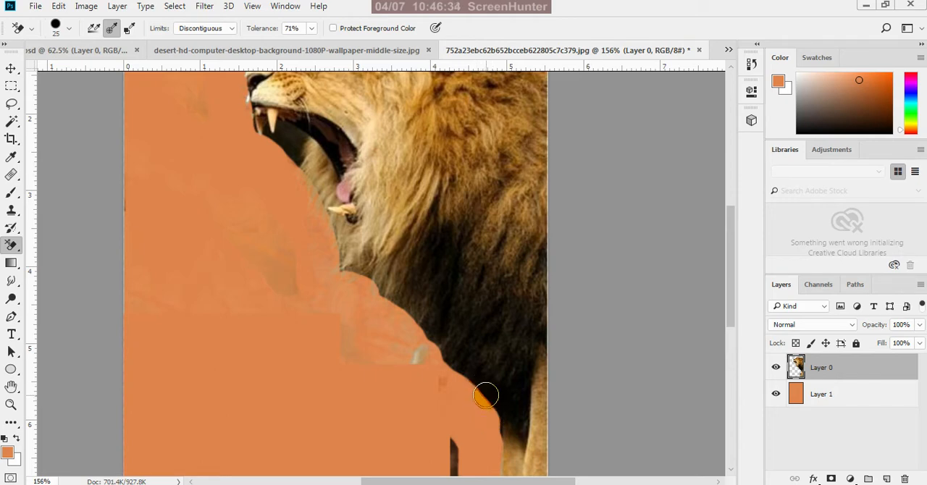
pyautogui.moveTo(475, 386)
pyautogui.mouseDown()
pyautogui.moveTo(443, 329)
pyautogui.moveTo(432, 272)
pyautogui.moveTo(421, 282)
pyautogui.moveTo(438, 341)
pyautogui.moveTo(409, 299)
pyautogui.mouseUp()
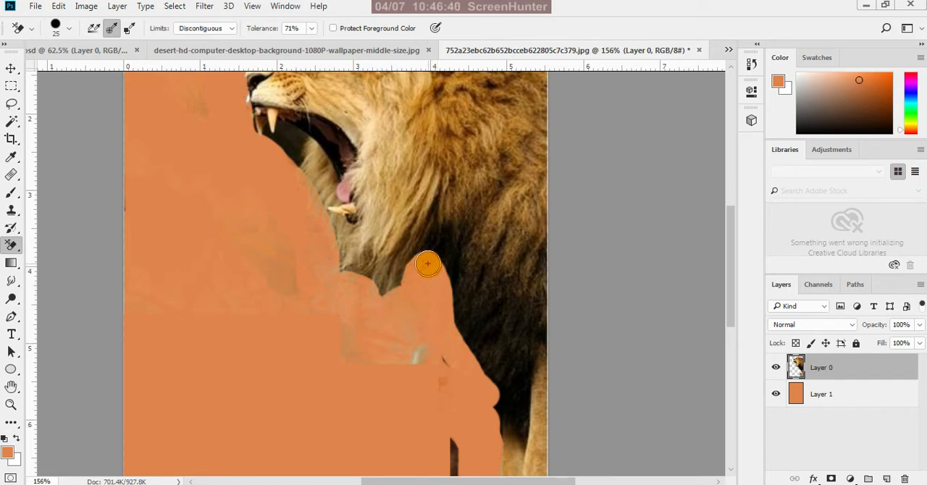
pyautogui.moveTo(439, 263)
pyautogui.mouseDown()
pyautogui.moveTo(463, 344)
pyautogui.moveTo(447, 251)
pyautogui.moveTo(461, 295)
pyautogui.moveTo(476, 306)
pyautogui.moveTo(486, 298)
pyautogui.moveTo(474, 282)
pyautogui.moveTo(490, 307)
pyautogui.moveTo(505, 308)
pyautogui.moveTo(501, 395)
pyautogui.moveTo(489, 315)
pyautogui.moveTo(508, 349)
pyautogui.mouseUp()
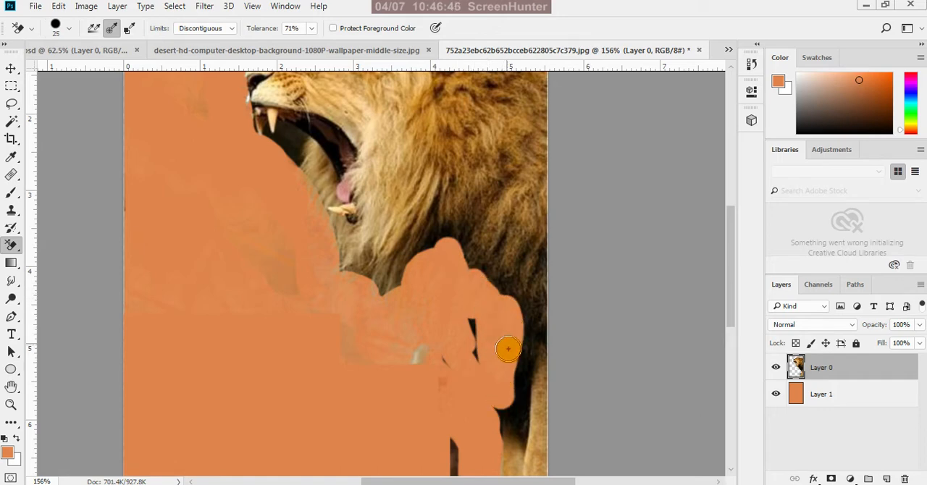
pyautogui.hotkey('ctrl', 'z')
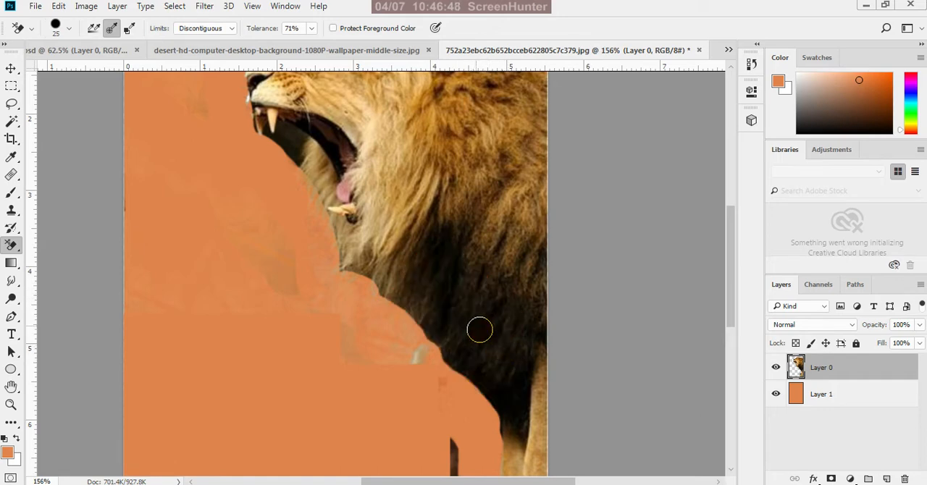
# Set the Background Eraser's tolerance to 15%
pyautogui.click(313, 31)
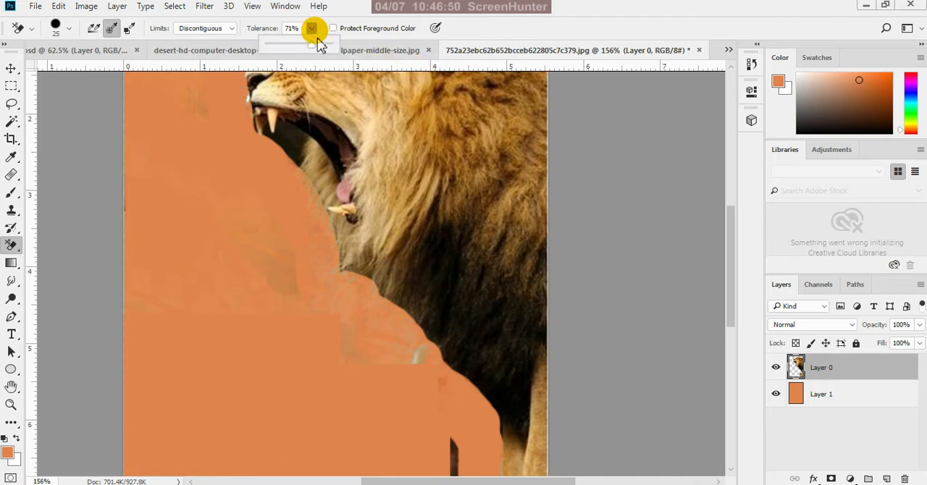
pyautogui.click(278, 45)
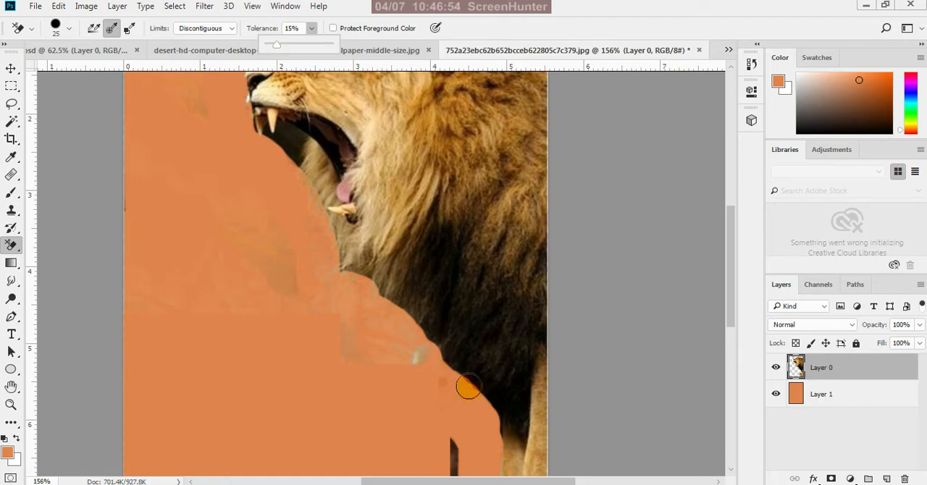
# Try erasing the dark fur of the lion's chest at 15% tolerance
pyautogui.moveTo(478, 384)
pyautogui.mouseDown()
pyautogui.moveTo(445, 358)
pyautogui.moveTo(451, 369)
pyautogui.moveTo(400, 304)
pyautogui.moveTo(425, 340)
pyautogui.moveTo(485, 384)
pyautogui.mouseUp()
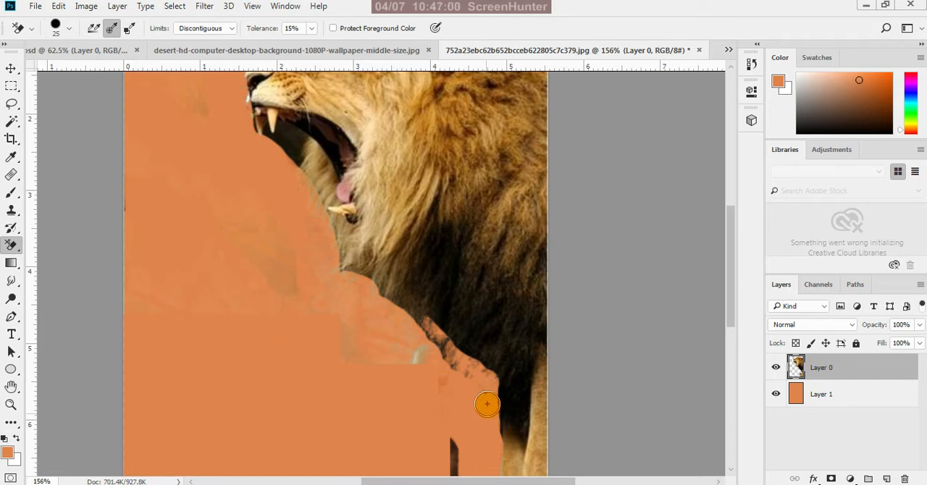
pyautogui.moveTo(487, 443)
pyautogui.mouseDown()
pyautogui.moveTo(452, 362)
pyautogui.moveTo(400, 301)
pyautogui.moveTo(418, 326)
pyautogui.moveTo(434, 323)
pyautogui.moveTo(458, 342)
pyautogui.moveTo(474, 379)
pyautogui.moveTo(476, 351)
pyautogui.moveTo(462, 327)
pyautogui.moveTo(423, 294)
pyautogui.moveTo(444, 258)
pyautogui.moveTo(483, 354)
pyautogui.mouseUp()
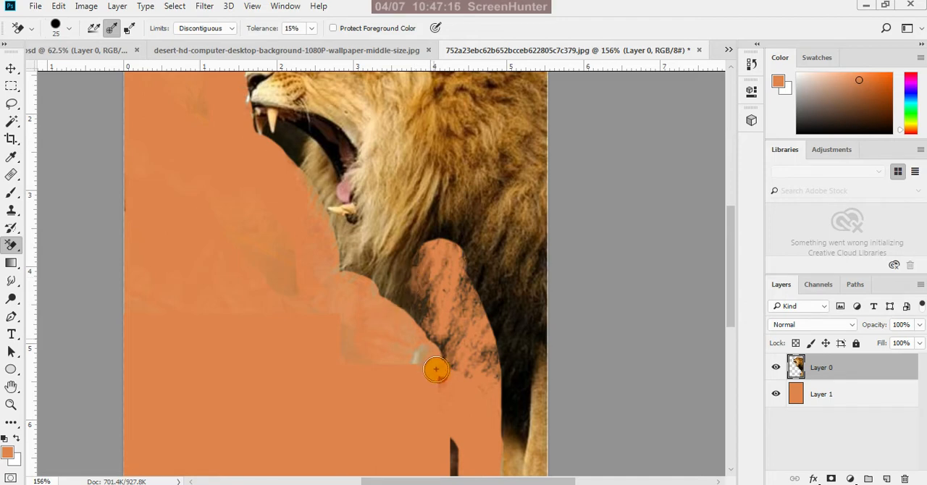
pyautogui.scroll(-3, 447, 361)
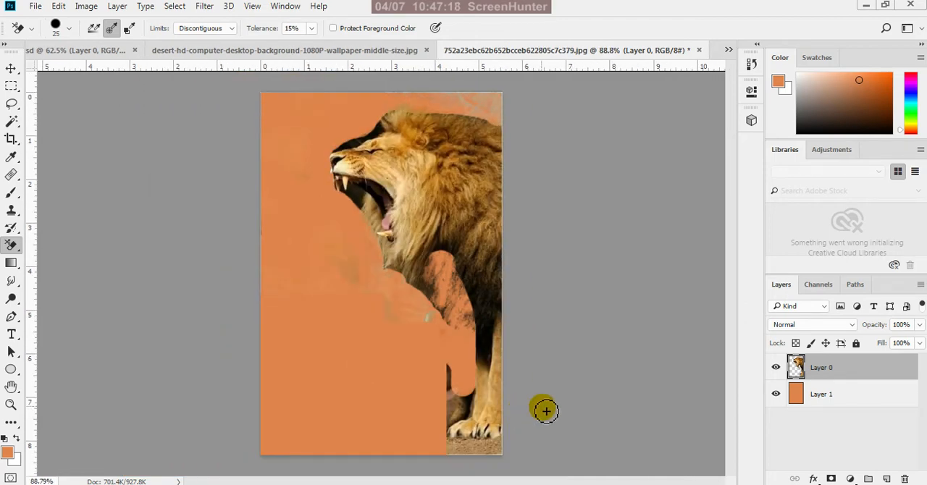
# Erase a narrow strip along the dark lower edge of the lion's chest mane at size 25
pyautogui.scroll(3, 525, 304)
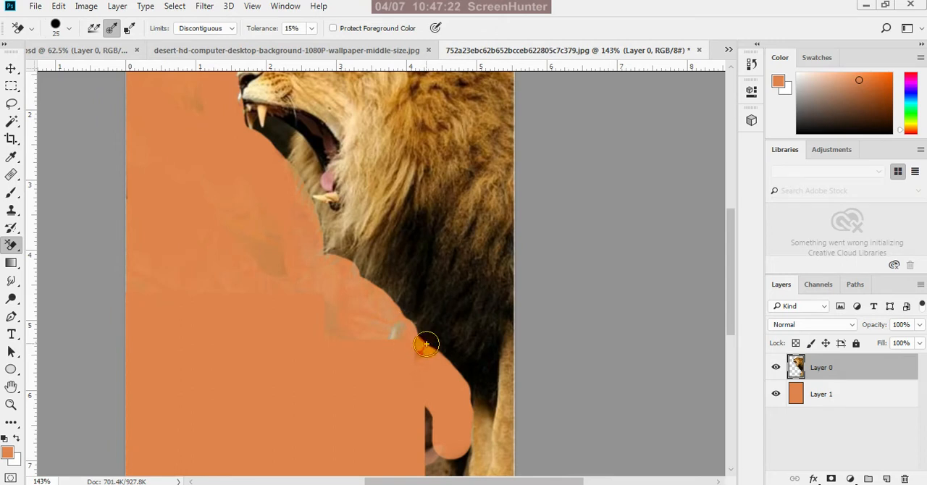
pyautogui.moveTo(429, 333)
pyautogui.mouseDown()
pyautogui.moveTo(398, 282)
pyautogui.moveTo(369, 285)
pyautogui.moveTo(400, 292)
pyautogui.moveTo(441, 355)
pyautogui.mouseUp()
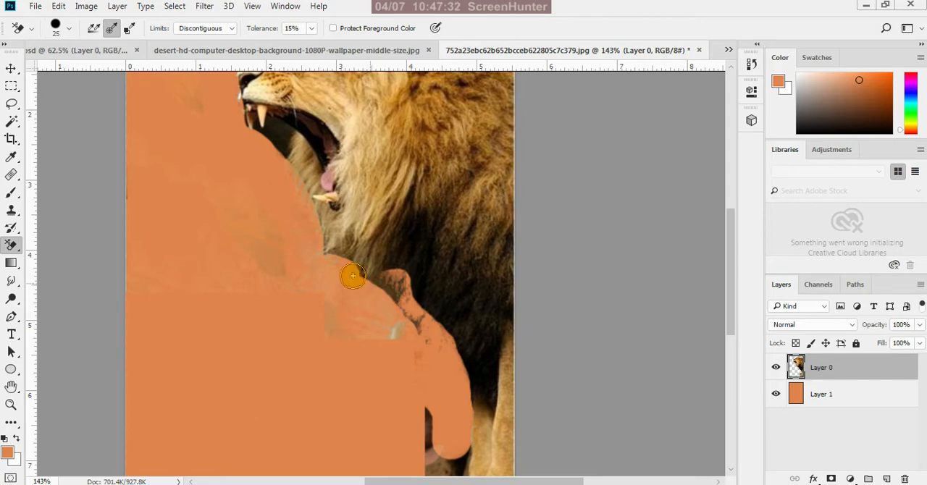
pyautogui.scroll(-4, 374, 381)
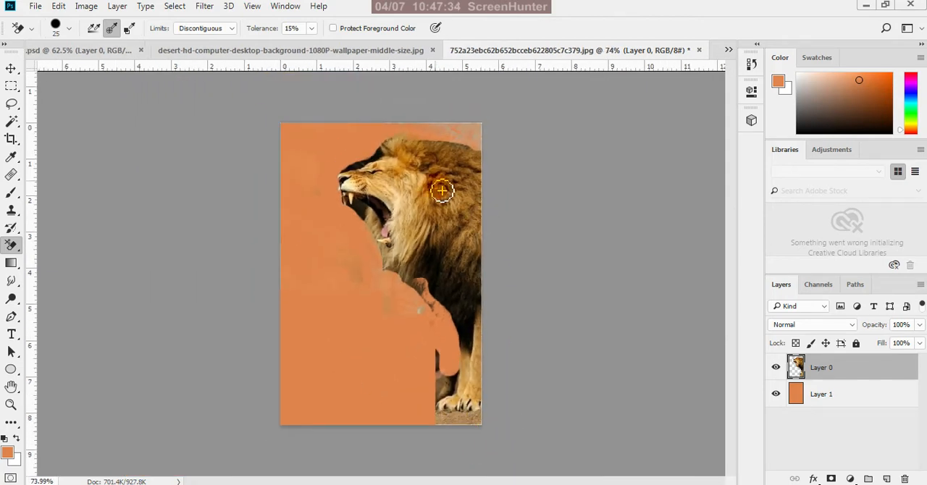
# Erase the dark background patch above the lion's closed eye and forehead at 15% tolerance
pyautogui.scroll(3, 341, 110)
pyautogui.scroll(-2, 357, 87)
pyautogui.scroll(2, 371, 136)
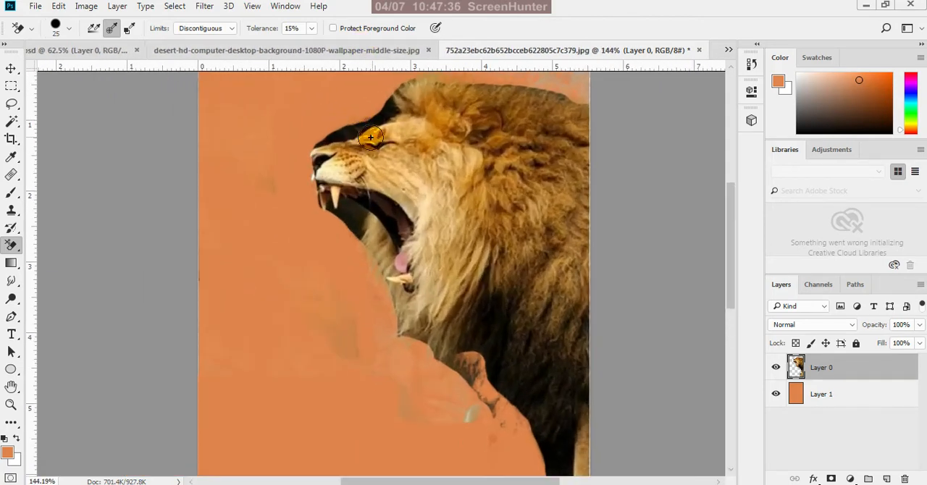
pyautogui.scroll(2, 370, 137)
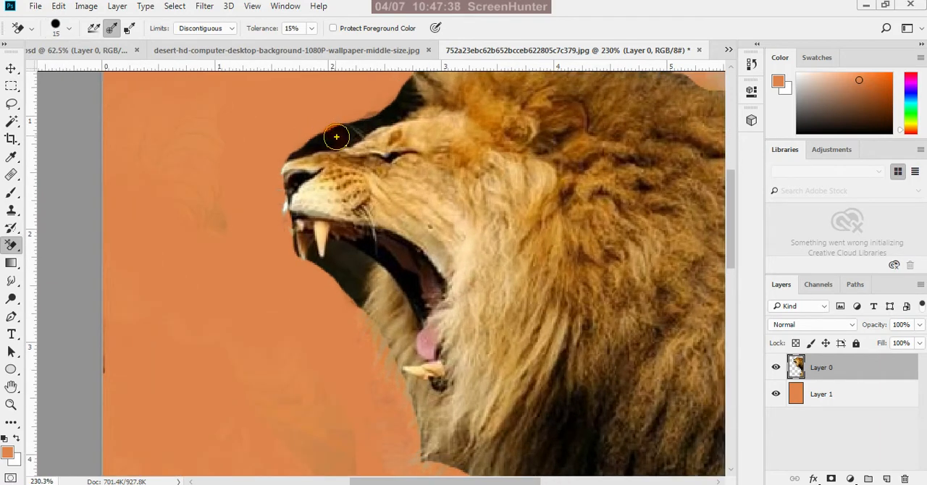
pyautogui.moveTo(350, 139)
pyautogui.mouseDown()
pyautogui.moveTo(421, 112)
pyautogui.moveTo(406, 83)
pyautogui.mouseUp()
# Set the Background Eraser's tolerance to 46% and erase the remaining dark background above the muzzle and beneath the upper jaw
pyautogui.click(312, 28)
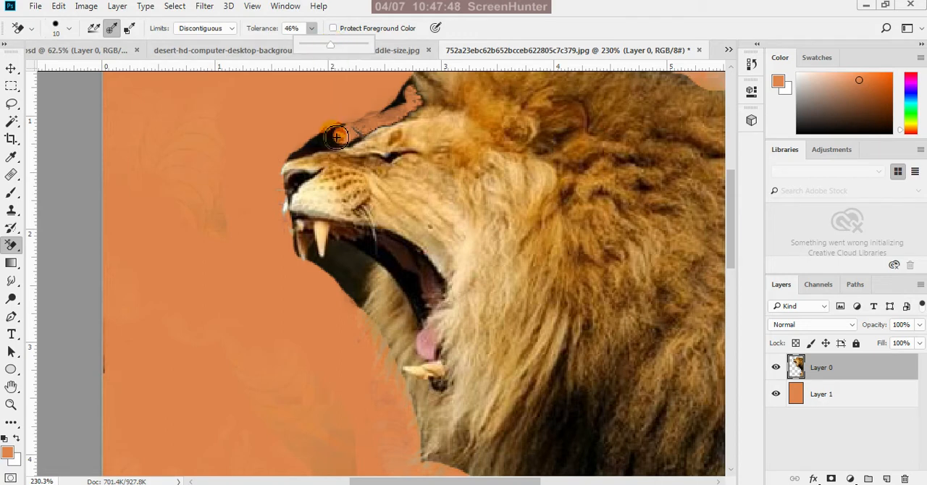
pyautogui.moveTo(332, 139)
pyautogui.mouseDown()
pyautogui.moveTo(381, 124)
pyautogui.moveTo(413, 88)
pyautogui.moveTo(417, 103)
pyautogui.moveTo(393, 123)
pyautogui.moveTo(285, 159)
pyautogui.moveTo(386, 127)
pyautogui.moveTo(292, 160)
pyautogui.moveTo(269, 216)
pyautogui.mouseUp()
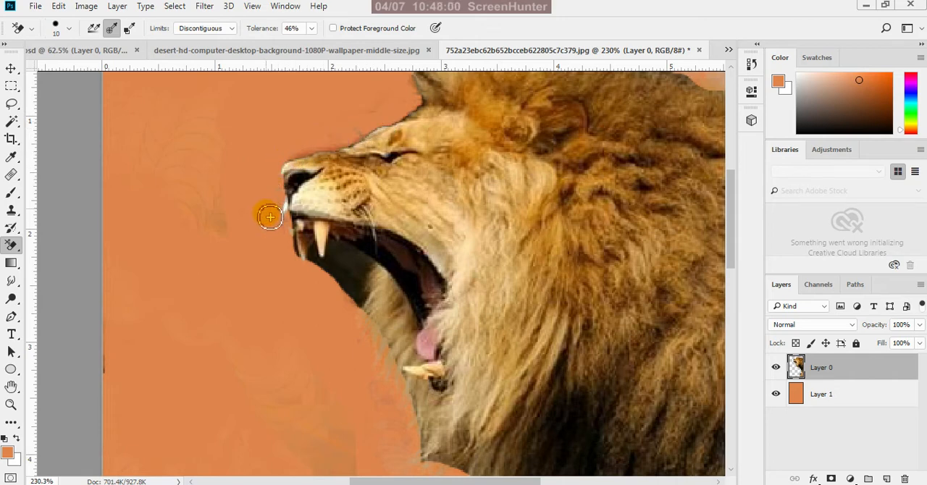
pyautogui.moveTo(291, 247); pyautogui.dragTo(304, 276)
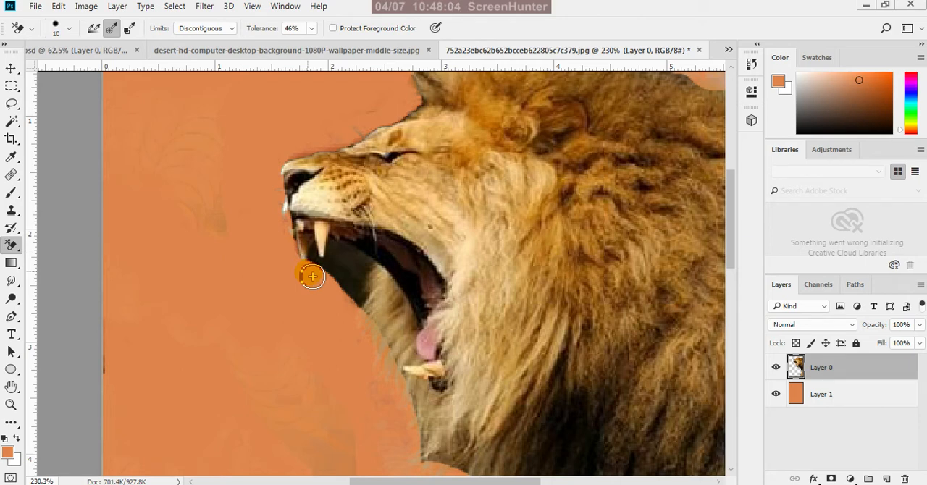
pyautogui.moveTo(326, 277)
pyautogui.mouseDown()
pyautogui.moveTo(339, 251)
pyautogui.moveTo(368, 269)
pyautogui.moveTo(362, 310)
pyautogui.moveTo(355, 269)
pyautogui.moveTo(343, 313)
pyautogui.moveTo(336, 265)
pyautogui.moveTo(317, 276)
pyautogui.moveTo(314, 265)
pyautogui.moveTo(323, 273)
pyautogui.mouseUp()
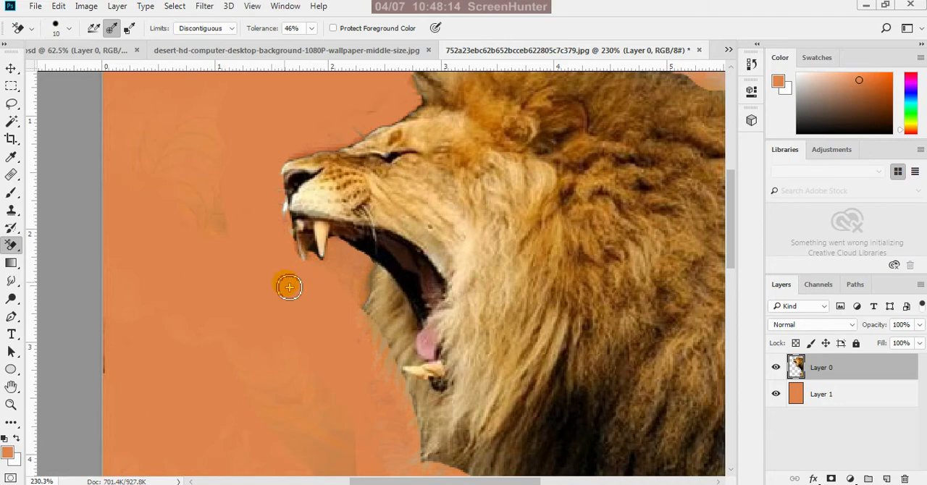
# Reduce the eraser size to 5 and erase the thin dark fringe along the lion's forehead and muzzle
pyautogui.hotkey('ctrl', '0')
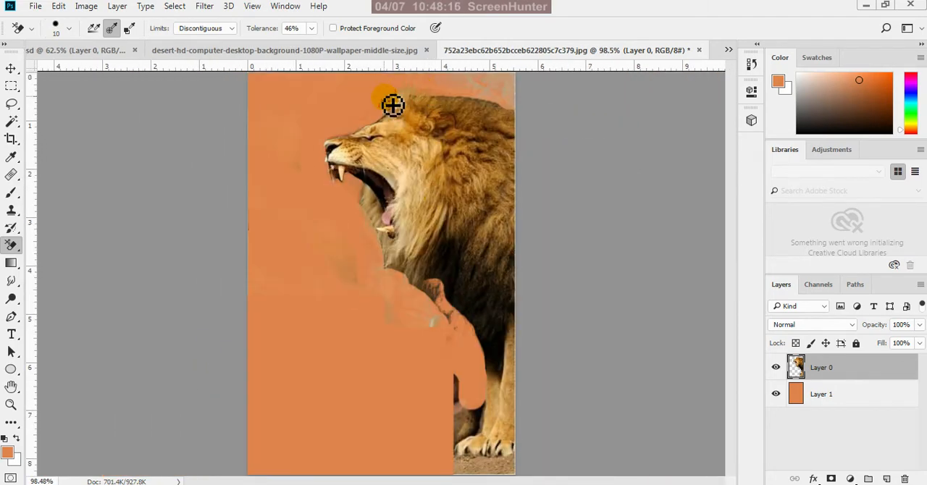
pyautogui.scroll(6, 392, 105)
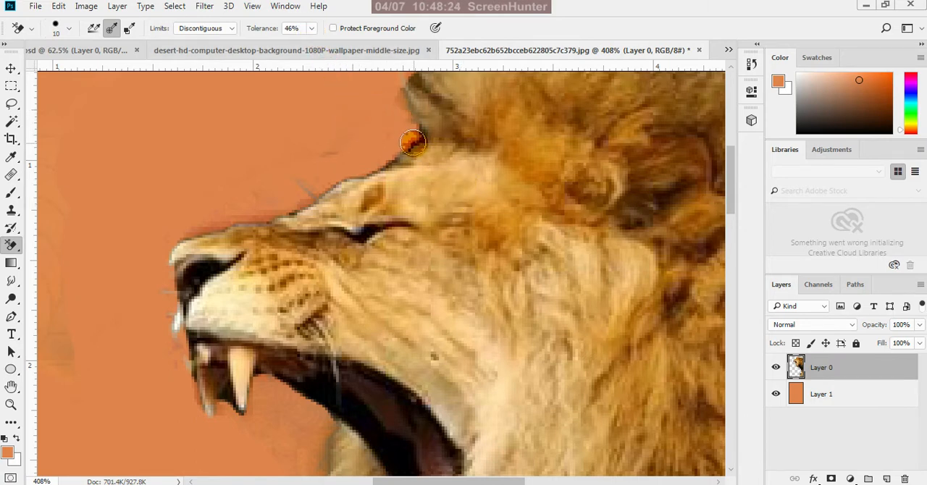
pyautogui.scroll(2, 412, 143)
pyautogui.press('[')
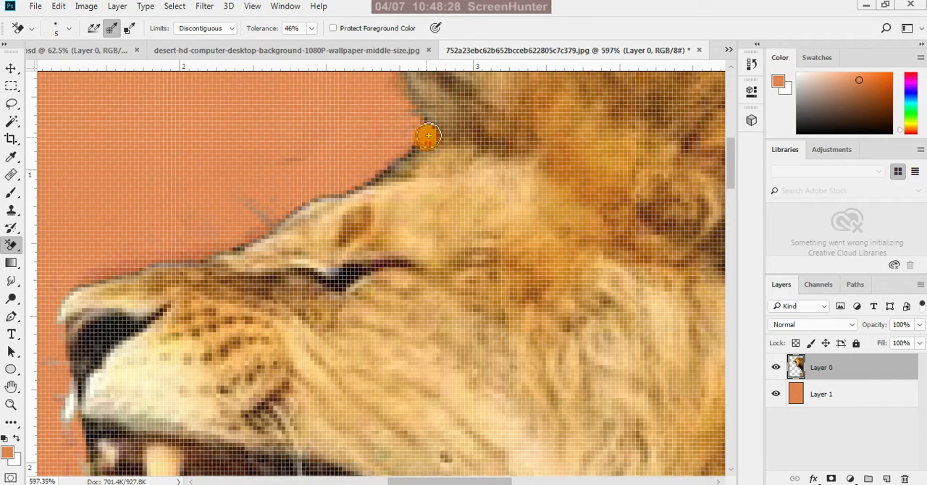
pyautogui.moveTo(428, 136)
pyautogui.mouseDown()
pyautogui.moveTo(412, 154)
pyautogui.moveTo(273, 228)
pyautogui.moveTo(256, 209)
pyautogui.moveTo(243, 248)
pyautogui.moveTo(163, 260)
pyautogui.moveTo(74, 292)
pyautogui.moveTo(55, 314)
pyautogui.moveTo(52, 386)
pyautogui.mouseUp()
pyautogui.scroll(-4, 415, 180)
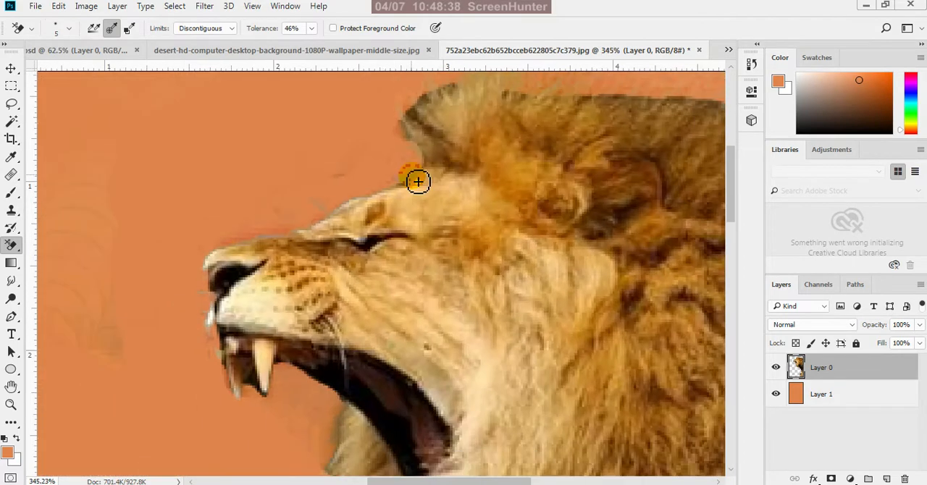
# Erase the dark remnants around and between the lion's upper fangs and the fringe of the mane behind the open mouth
pyautogui.scroll(1, 375, 156)
pyautogui.scroll(-2, 391, 131)
pyautogui.scroll(3, 347, 289)
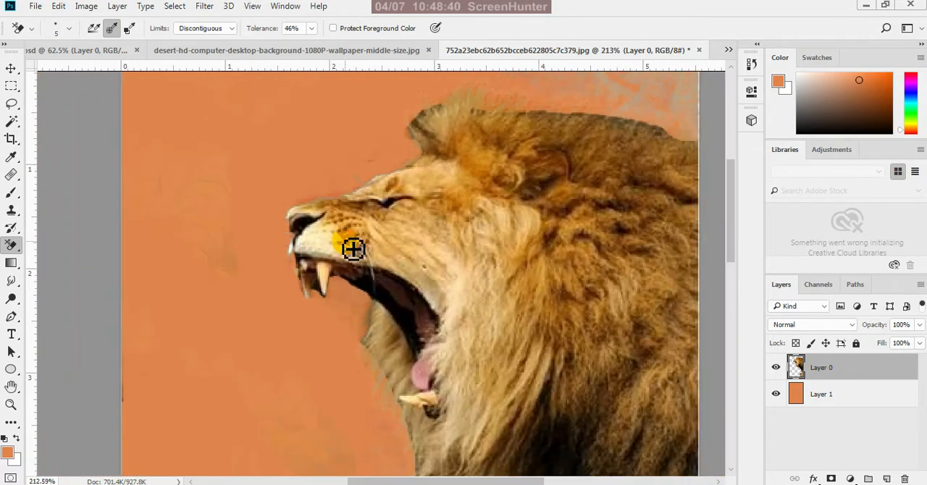
pyautogui.scroll(1, 304, 252)
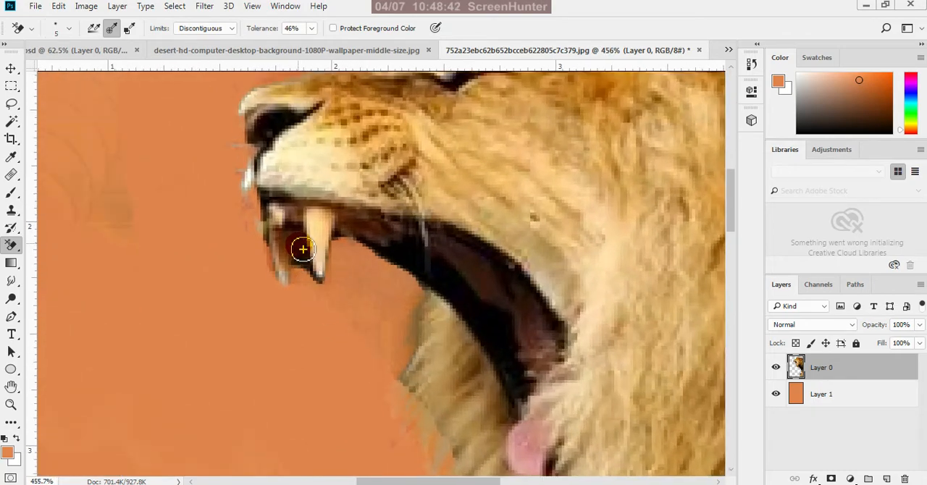
pyautogui.moveTo(302, 247)
pyautogui.mouseDown()
pyautogui.moveTo(330, 292)
pyautogui.moveTo(347, 272)
pyautogui.moveTo(346, 241)
pyautogui.moveTo(425, 294)
pyautogui.moveTo(414, 361)
pyautogui.moveTo(416, 311)
pyautogui.moveTo(395, 362)
pyautogui.moveTo(305, 297)
pyautogui.moveTo(300, 278)
pyautogui.moveTo(306, 299)
pyautogui.moveTo(288, 306)
pyautogui.moveTo(252, 213)
pyautogui.moveTo(229, 188)
pyautogui.moveTo(238, 137)
pyautogui.mouseUp()
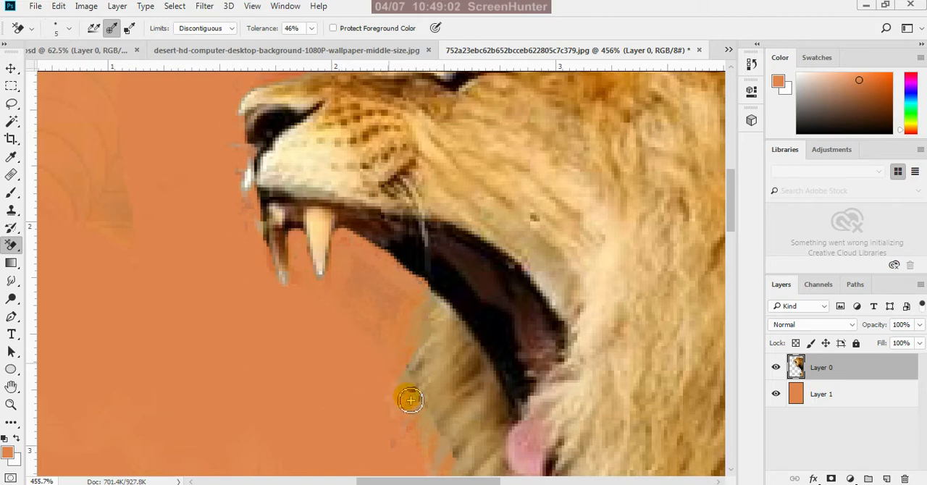
pyautogui.moveTo(410, 399)
pyautogui.mouseDown()
pyautogui.moveTo(427, 312)
pyautogui.moveTo(424, 410)
pyautogui.moveTo(461, 460)
pyautogui.moveTo(386, 375)
pyautogui.moveTo(399, 458)
pyautogui.moveTo(345, 232)
pyautogui.moveTo(332, 290)
pyautogui.moveTo(301, 288)
pyautogui.moveTo(302, 251)
pyautogui.mouseUp()
pyautogui.scroll(1, 297, 240)
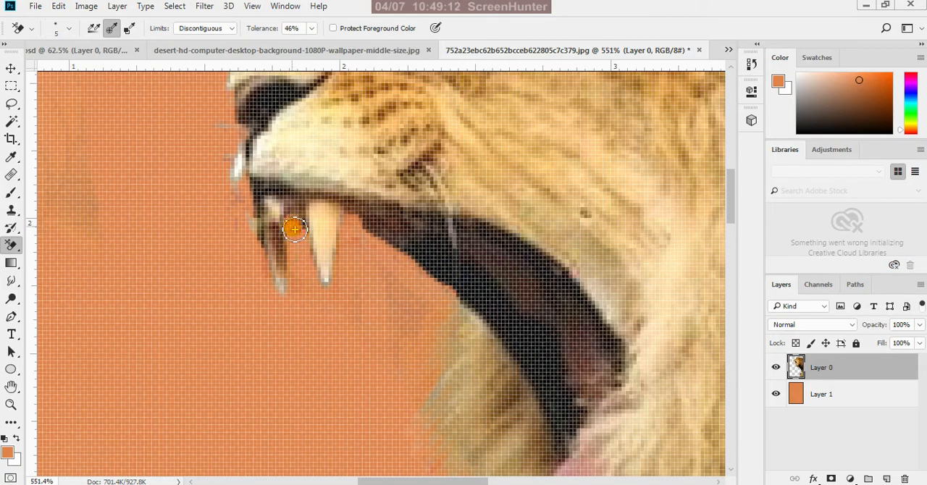
pyautogui.moveTo(294, 235)
pyautogui.mouseDown()
pyautogui.moveTo(289, 296)
pyautogui.moveTo(280, 301)
pyautogui.moveTo(301, 228)
pyautogui.moveTo(302, 259)
pyautogui.mouseUp()
pyautogui.scroll(-6, 302, 259)
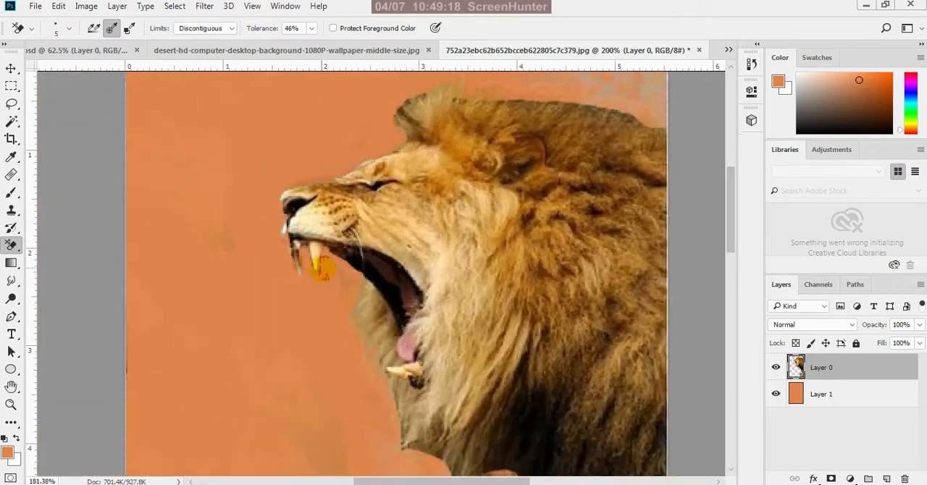
pyautogui.scroll(3, 317, 285)
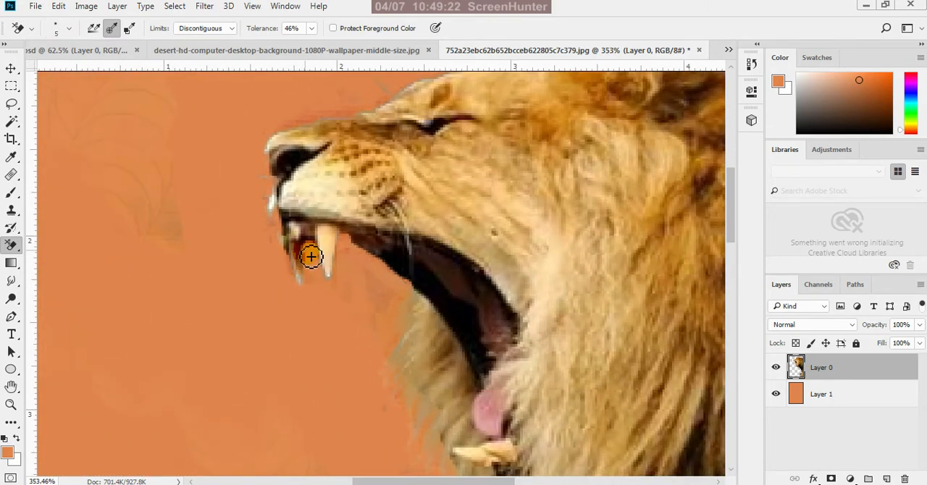
pyautogui.scroll(1, 312, 255)
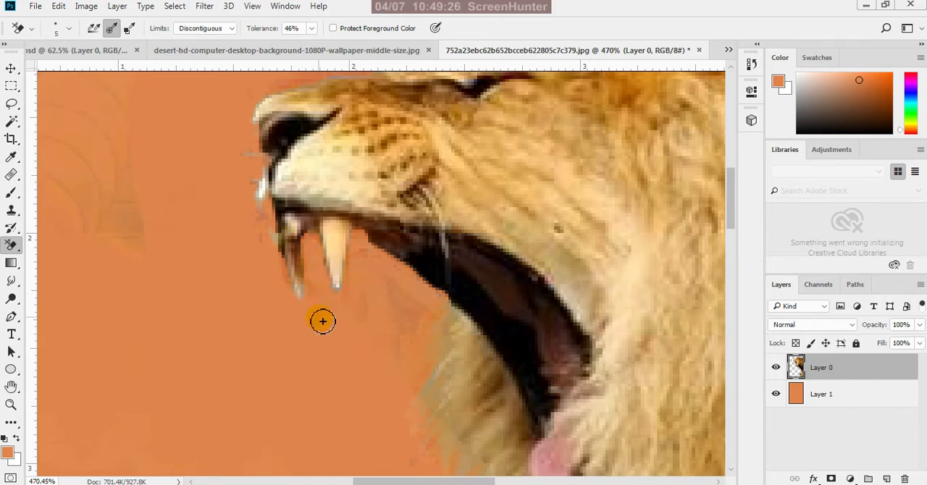
# Enlarge the eraser to size 10 and erase the leftover dark patches along the lower edge of the lion's chest mane
pyautogui.scroll(-3, 322, 277)
pyautogui.scroll(-3, 322, 278)
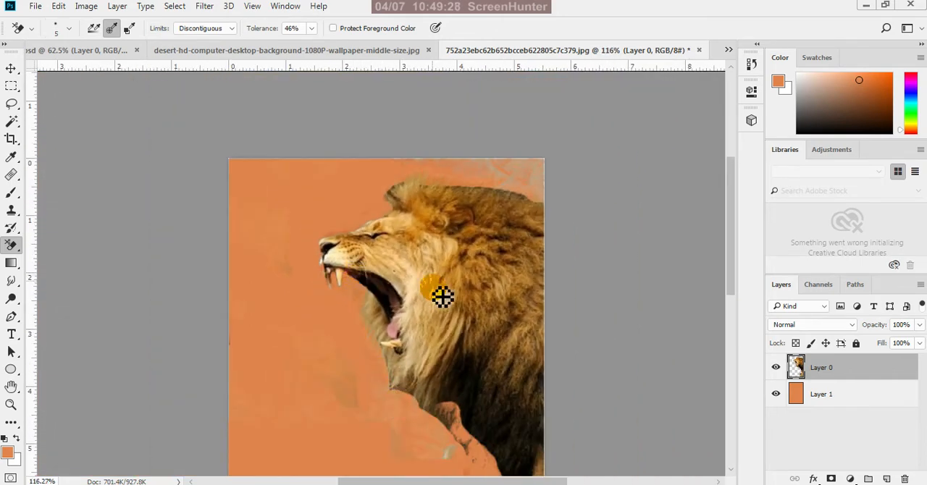
pyautogui.scroll(-1, 446, 300)
pyautogui.scroll(4, 470, 330)
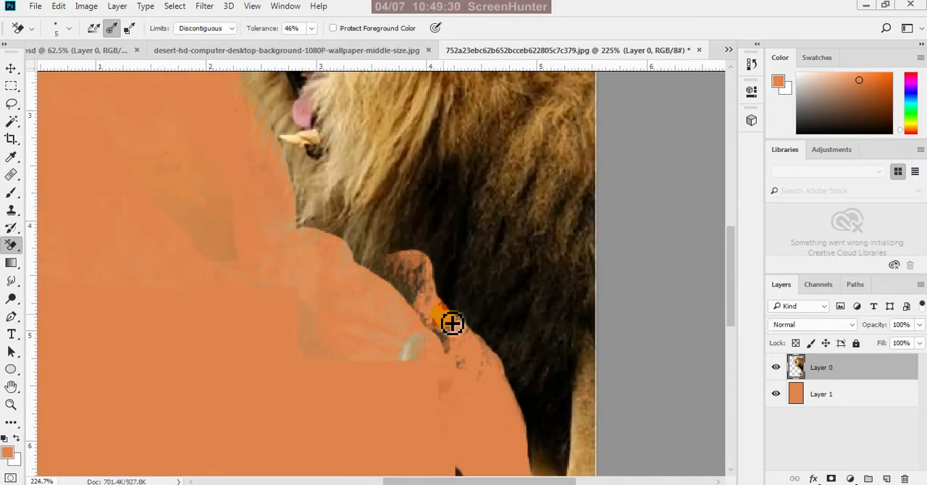
pyautogui.press(']')
pyautogui.press(']')
pyautogui.press(']')
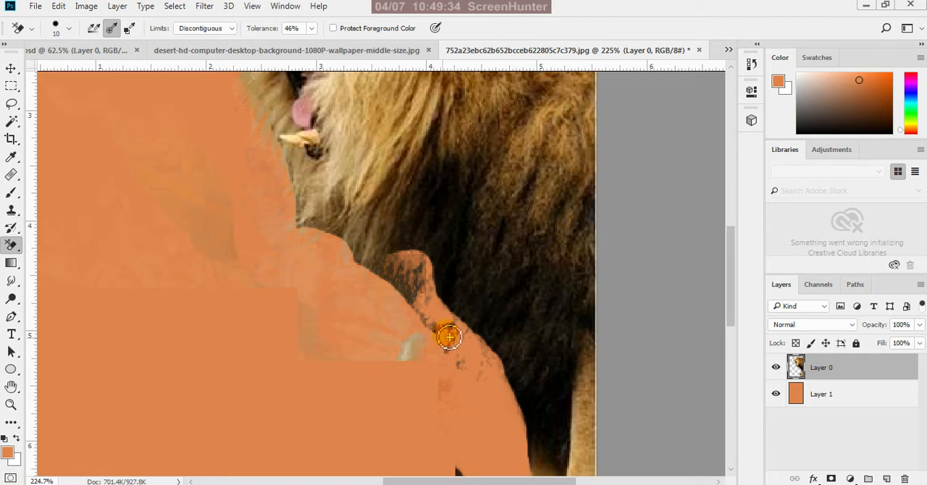
pyautogui.moveTo(449, 337)
pyautogui.mouseDown()
pyautogui.moveTo(449, 366)
pyautogui.moveTo(422, 276)
pyautogui.moveTo(404, 285)
pyautogui.moveTo(401, 268)
pyautogui.moveTo(390, 276)
pyautogui.moveTo(362, 271)
pyautogui.moveTo(363, 257)
pyautogui.moveTo(367, 273)
pyautogui.moveTo(404, 288)
pyautogui.moveTo(414, 307)
pyautogui.moveTo(424, 267)
pyautogui.moveTo(399, 276)
pyautogui.moveTo(393, 264)
pyautogui.moveTo(405, 256)
pyautogui.moveTo(368, 271)
pyautogui.mouseUp()
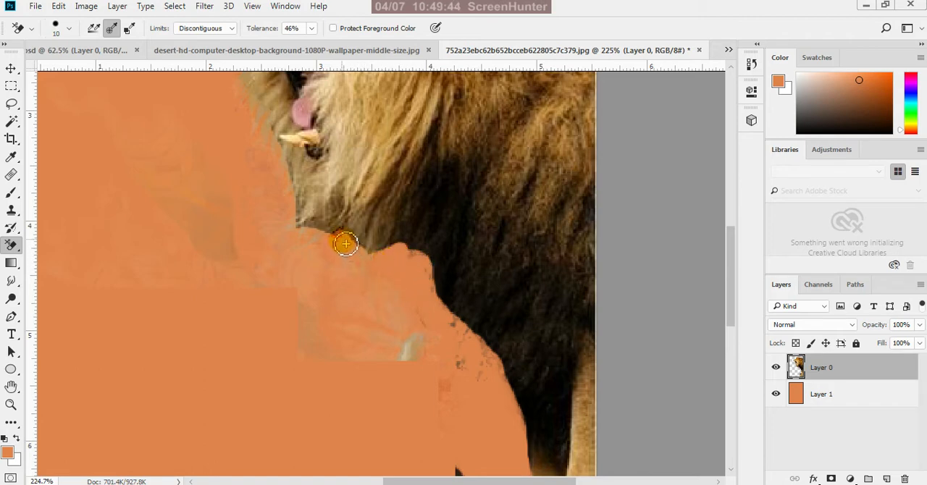
pyautogui.moveTo(329, 239)
pyautogui.mouseDown()
pyautogui.moveTo(310, 236)
pyautogui.moveTo(281, 177)
pyautogui.mouseUp()
pyautogui.scroll(-4, 399, 315)
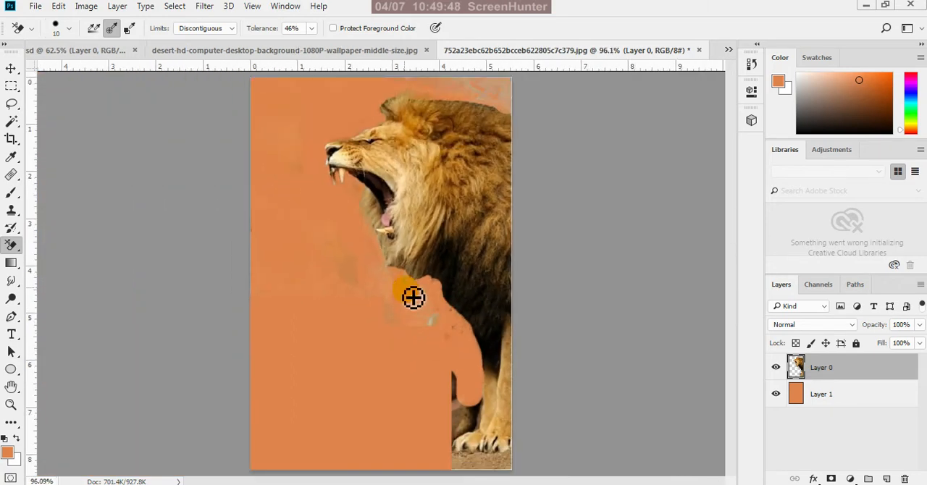
# Try erasing the dark edge of the mane tuft above the forehead at size 5 and 46% tolerance, and undo the stroke
pyautogui.scroll(2, 448, 275)
pyautogui.scroll(-2, 442, 246)
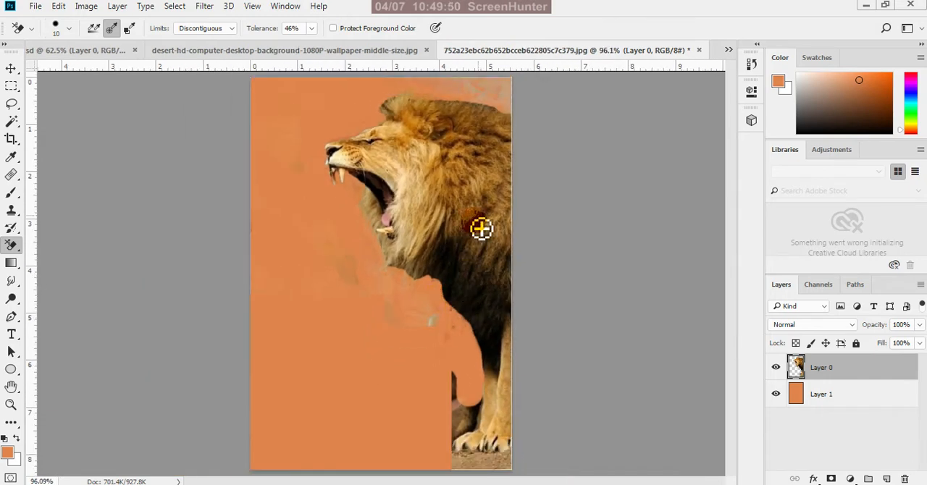
pyautogui.scroll(-1, 425, 133)
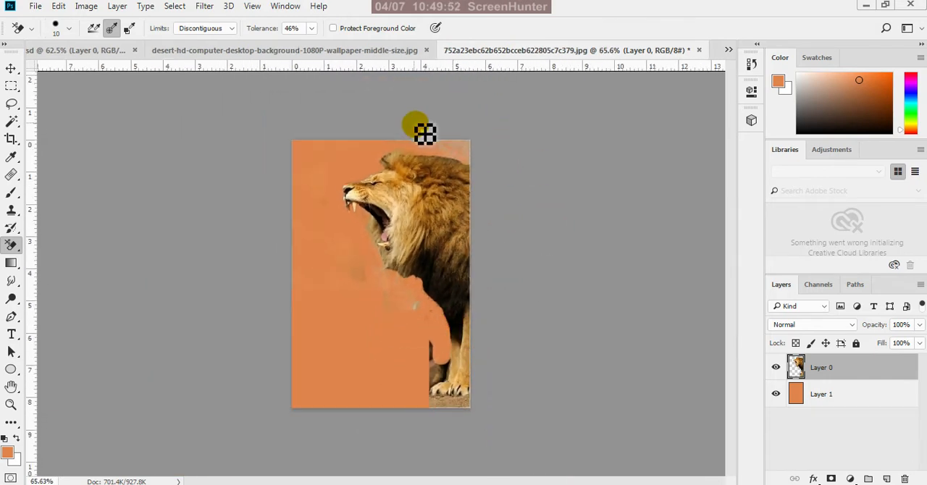
pyautogui.scroll(5, 403, 142)
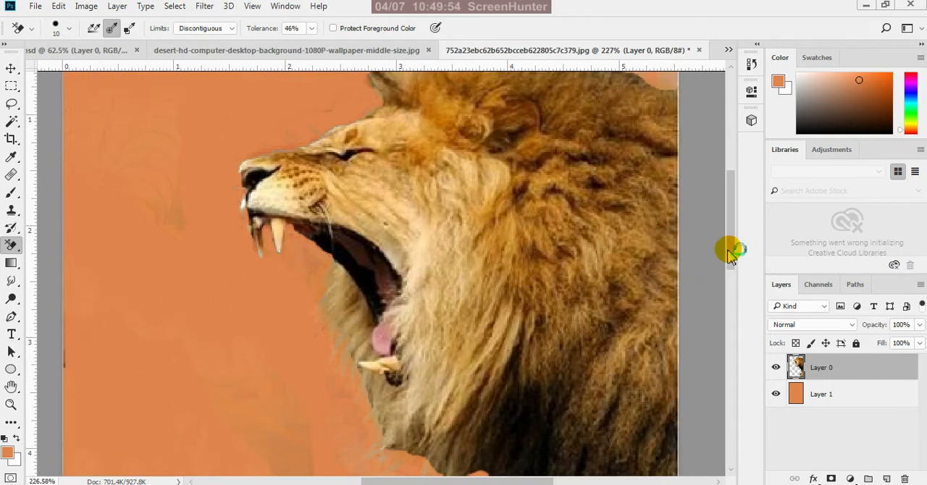
pyautogui.moveTo(730, 249); pyautogui.dragTo(729, 203)
pyautogui.scroll(1, 404, 278)
pyautogui.scroll(1, 403, 279)
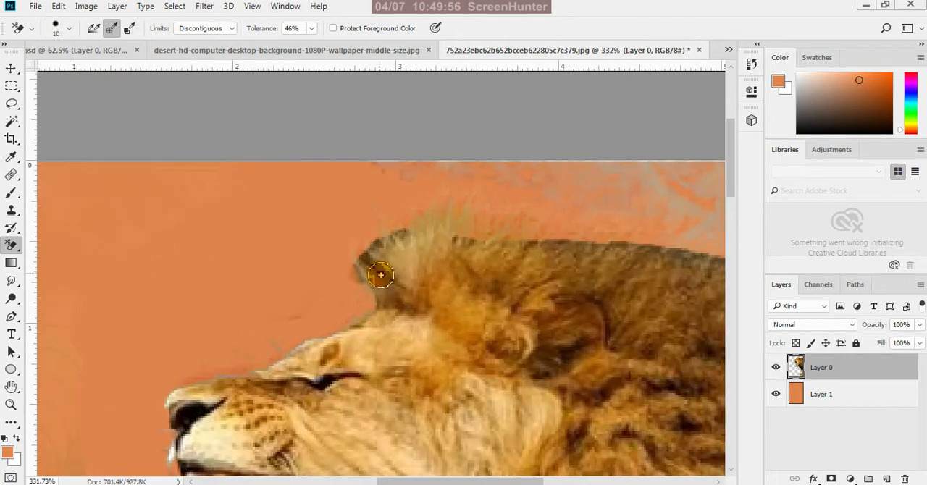
pyautogui.scroll(1, 375, 264)
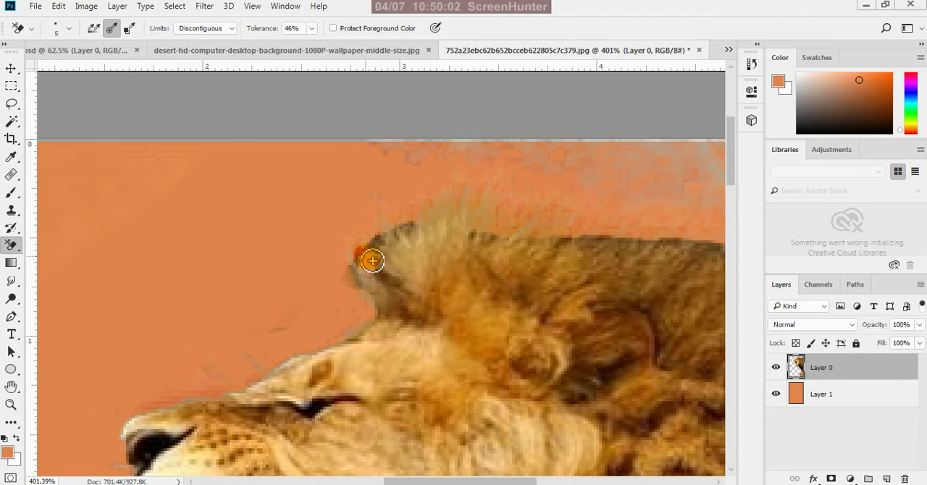
pyautogui.moveTo(372, 261)
pyautogui.mouseDown()
pyautogui.moveTo(416, 230)
pyautogui.moveTo(363, 268)
pyautogui.moveTo(365, 288)
pyautogui.moveTo(387, 278)
pyautogui.moveTo(398, 286)
pyautogui.moveTo(402, 318)
pyautogui.moveTo(379, 271)
pyautogui.mouseUp()
pyautogui.hotkey('ctrl', 'z')
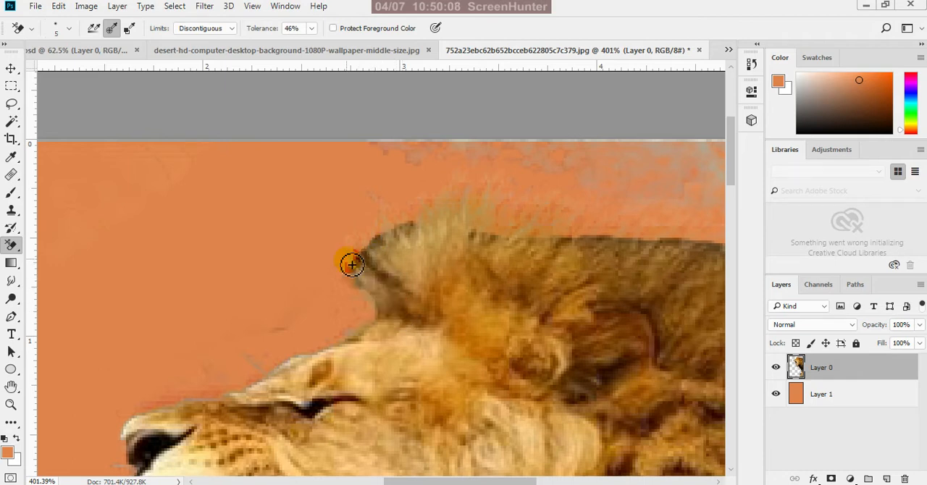
# Set the Background Eraser's tolerance to 16% and erase the dark edge of the mane tuft above the forehead
pyautogui.click(309, 30)
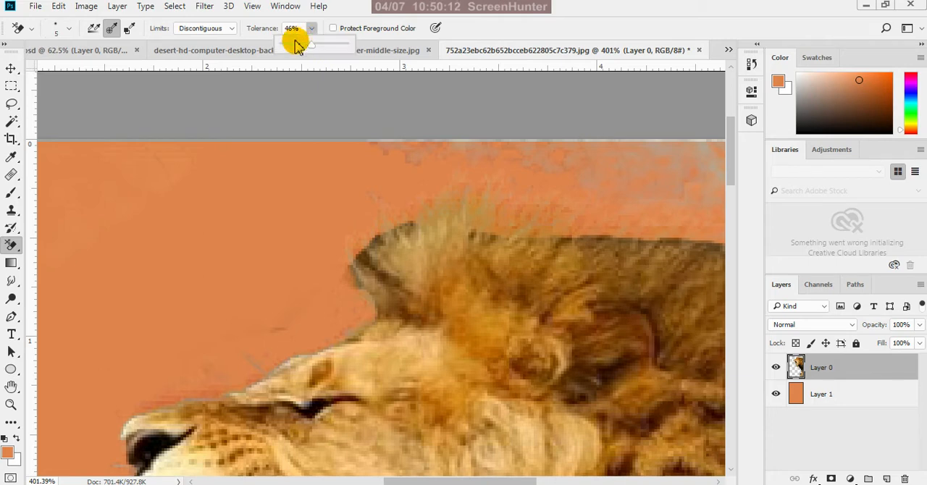
pyautogui.click(370, 267)
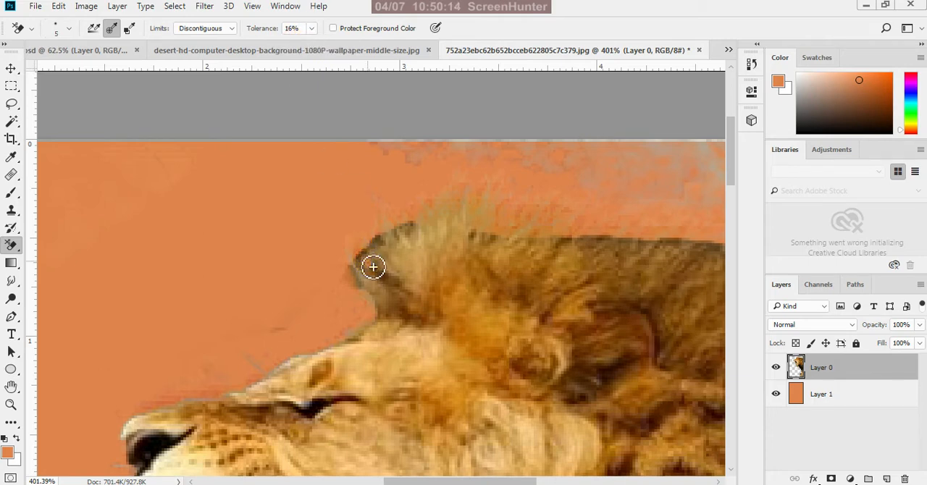
pyautogui.moveTo(386, 281)
pyautogui.mouseDown()
pyautogui.moveTo(414, 232)
pyautogui.moveTo(381, 248)
pyautogui.moveTo(361, 280)
pyautogui.moveTo(397, 292)
pyautogui.moveTo(370, 261)
pyautogui.moveTo(349, 267)
pyautogui.moveTo(377, 311)
pyautogui.moveTo(376, 328)
pyautogui.moveTo(361, 343)
pyautogui.moveTo(352, 277)
pyautogui.moveTo(365, 306)
pyautogui.moveTo(357, 269)
pyautogui.moveTo(371, 247)
pyautogui.moveTo(411, 228)
pyautogui.moveTo(368, 258)
pyautogui.moveTo(364, 297)
pyautogui.moveTo(315, 312)
pyautogui.moveTo(270, 346)
pyautogui.mouseUp()
pyautogui.scroll(-5, 353, 225)
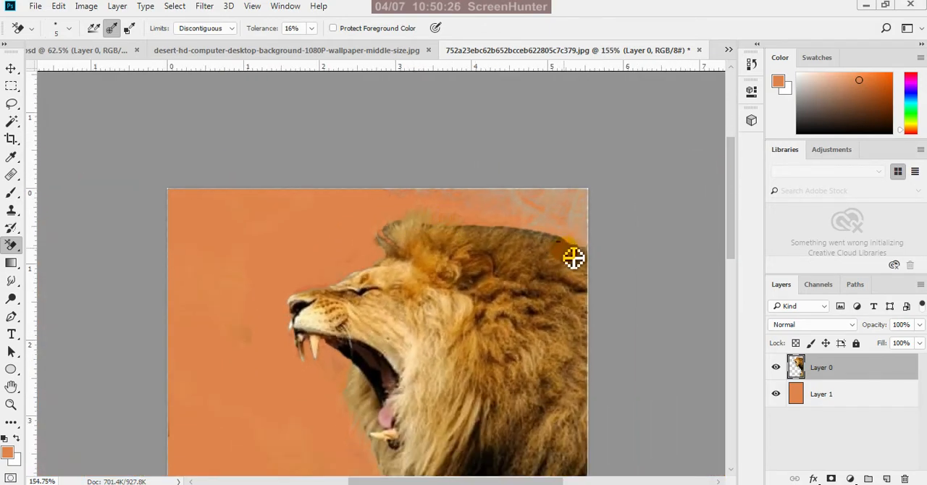
# Erase the dark fringe along the upper edge of the lion's mane at size 5, from its back to the front tuft
pyautogui.scroll(5, 572, 252)
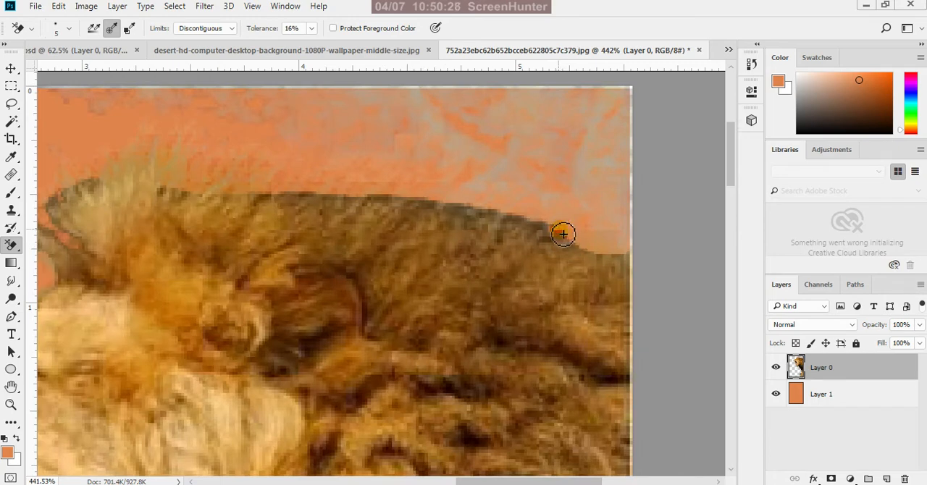
pyautogui.moveTo(563, 234)
pyautogui.mouseDown()
pyautogui.moveTo(422, 207)
pyautogui.moveTo(167, 196)
pyautogui.mouseUp()
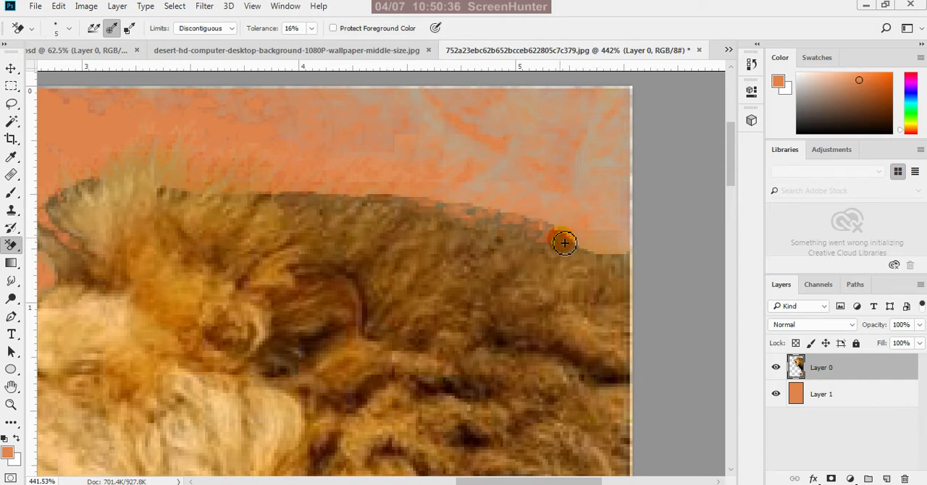
pyautogui.moveTo(565, 242)
pyautogui.mouseDown()
pyautogui.moveTo(617, 262)
pyautogui.moveTo(546, 257)
pyautogui.moveTo(561, 243)
pyautogui.moveTo(579, 247)
pyautogui.moveTo(520, 220)
pyautogui.moveTo(383, 205)
pyautogui.moveTo(167, 196)
pyautogui.moveTo(120, 185)
pyautogui.moveTo(50, 218)
pyautogui.mouseUp()
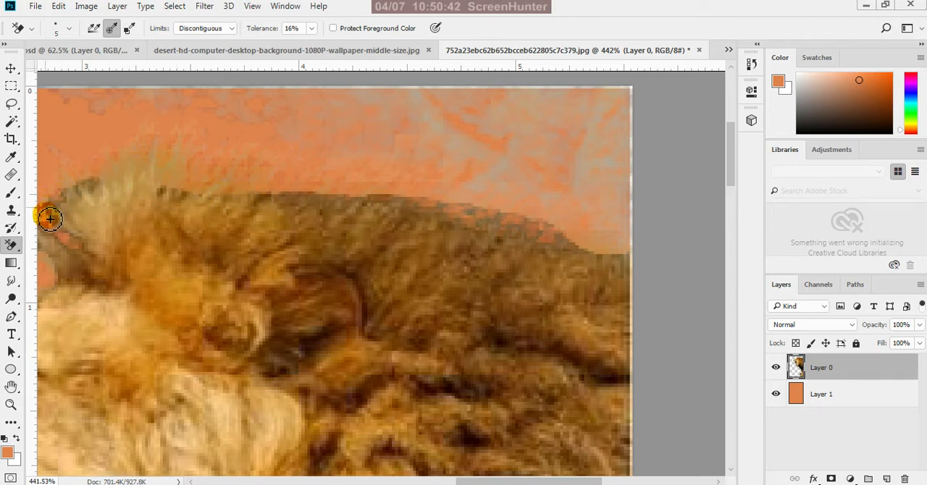
pyautogui.scroll(-5, 529, 188)
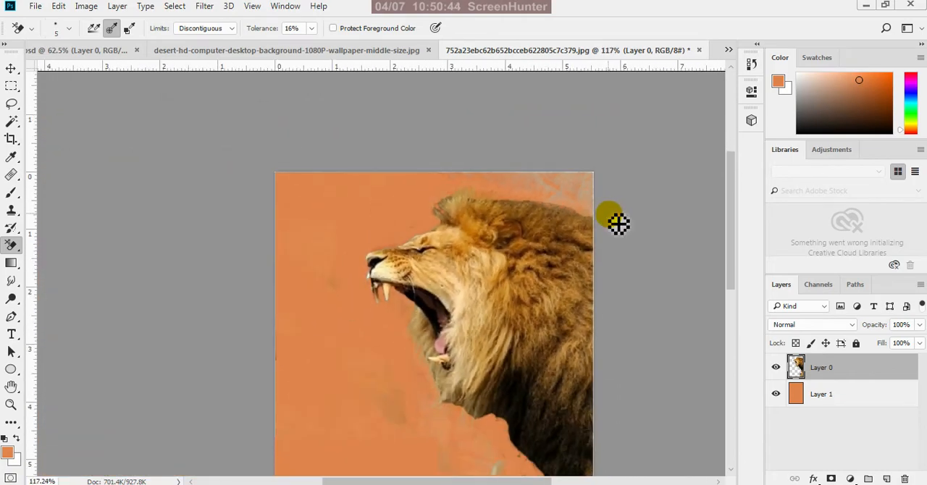
# Fill Layer 1 beneath the lion with the white background colour to reveal leftover background remnants
pyautogui.scroll(-1, 615, 224)
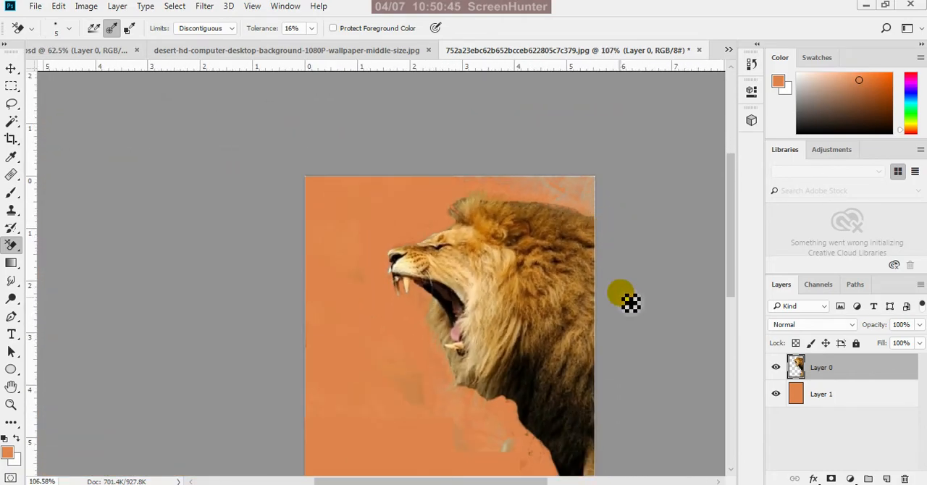
pyautogui.click(776, 394)
pyautogui.click(776, 394)
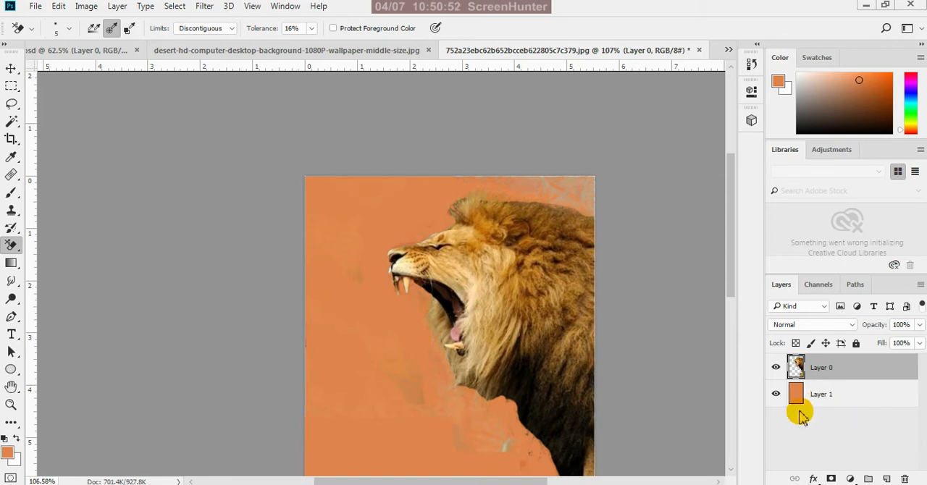
pyautogui.click(823, 399)
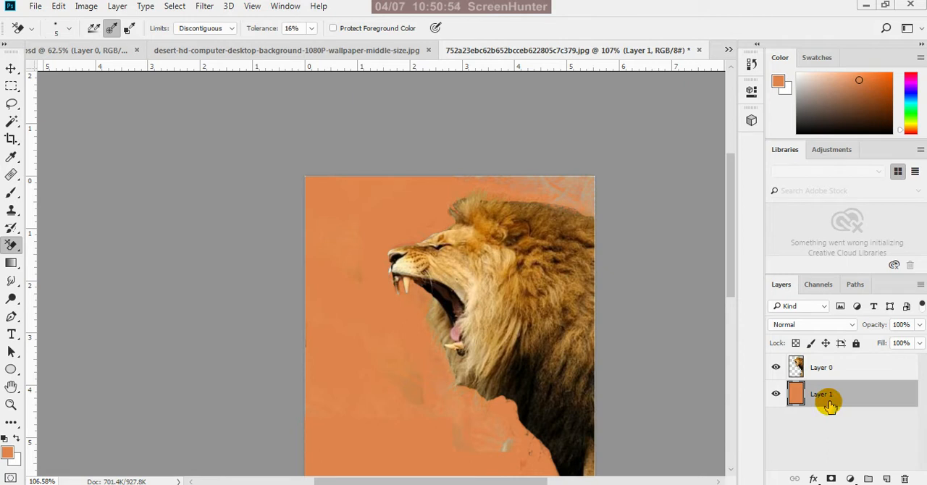
pyautogui.hotkey('ctrl', 'BackSpace')
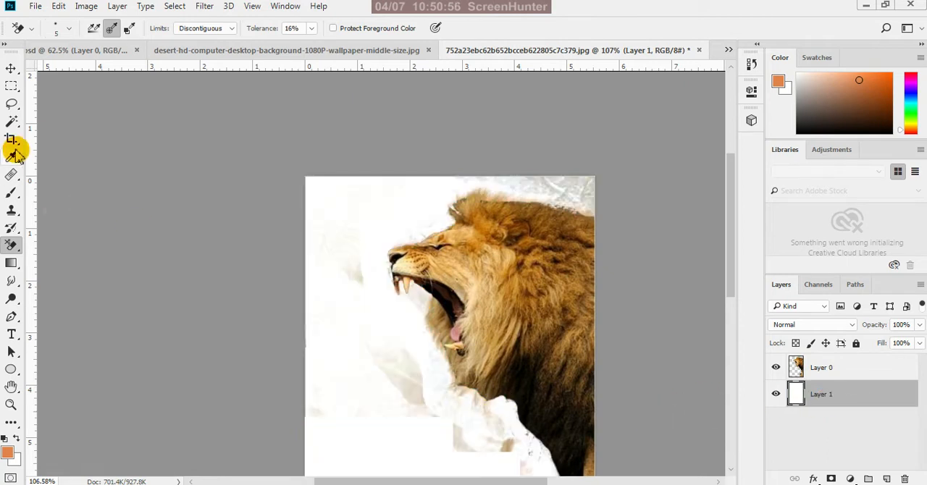
# Lasso the leftover background above the lion's mane and back, delete it from Layer 0, and deselect
pyautogui.click(11, 68)
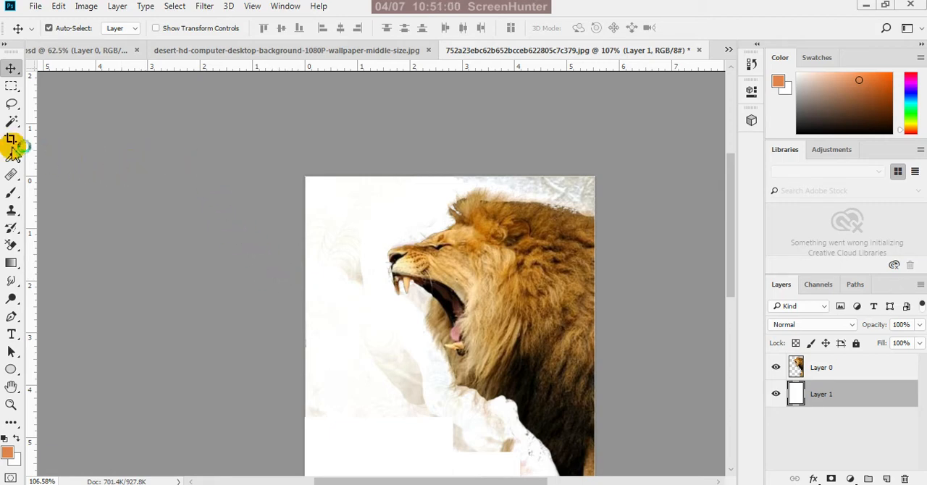
pyautogui.click(13, 106)
pyautogui.scroll(3, 616, 211)
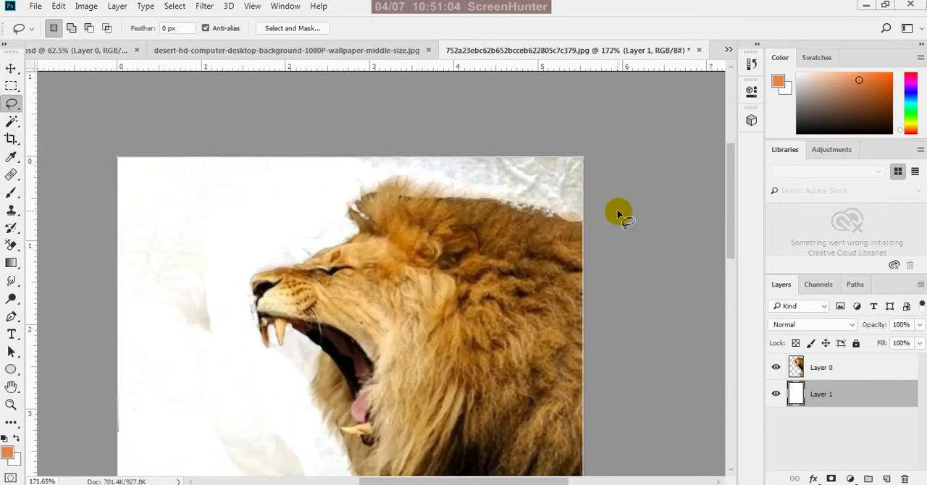
pyautogui.scroll(2, 618, 214)
pyautogui.moveTo(218, 121)
pyautogui.mouseDown()
pyautogui.moveTo(221, 146)
pyautogui.moveTo(243, 168)
pyautogui.moveTo(373, 165)
pyautogui.moveTo(566, 225)
pyautogui.moveTo(597, 228)
pyautogui.moveTo(615, 172)
pyautogui.moveTo(524, 113)
pyautogui.moveTo(385, 107)
pyautogui.moveTo(223, 145)
pyautogui.mouseUp()
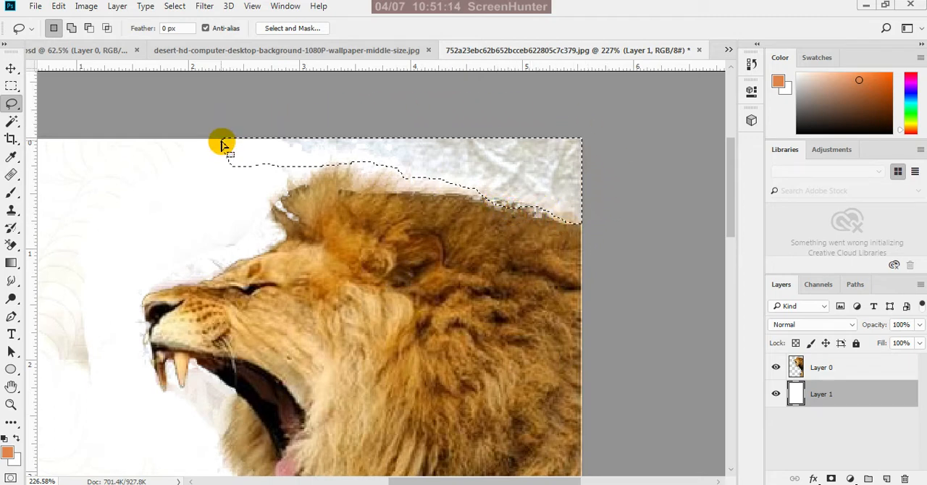
pyautogui.press('Delete')
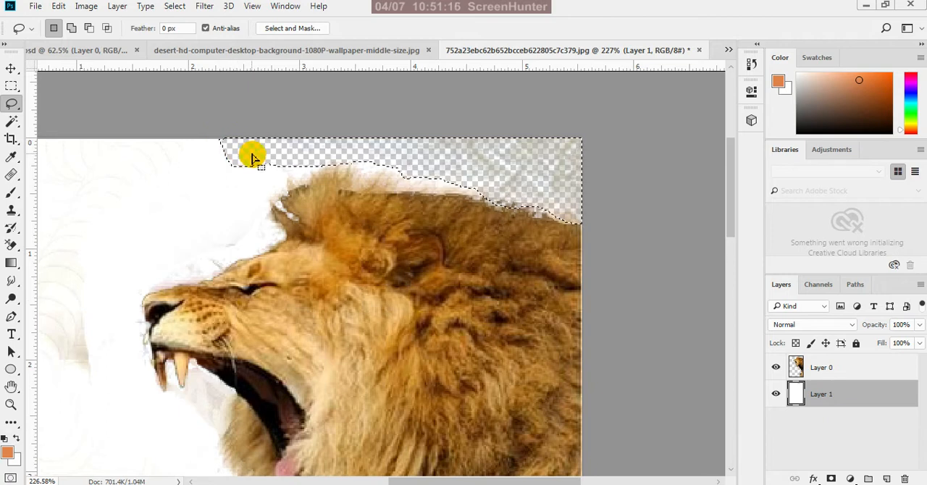
pyautogui.hotkey('ctrl', 'z')
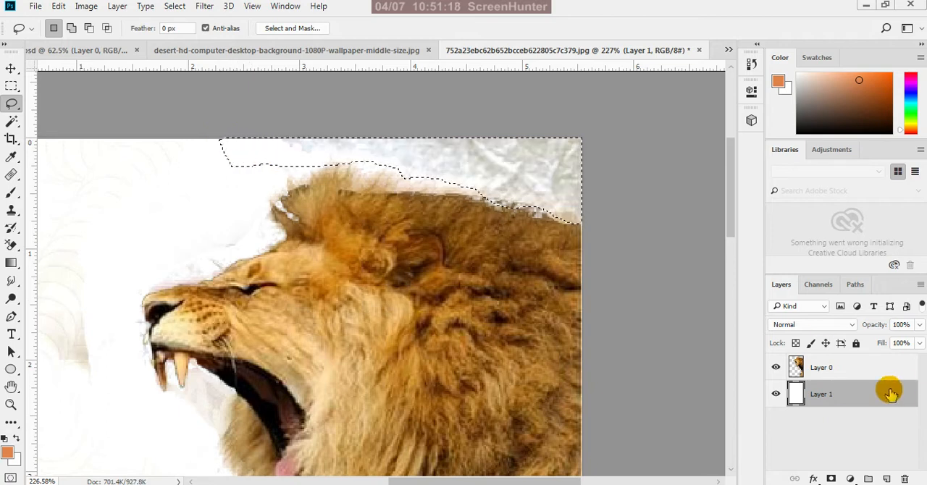
pyautogui.click(847, 369)
pyautogui.press('Delete')
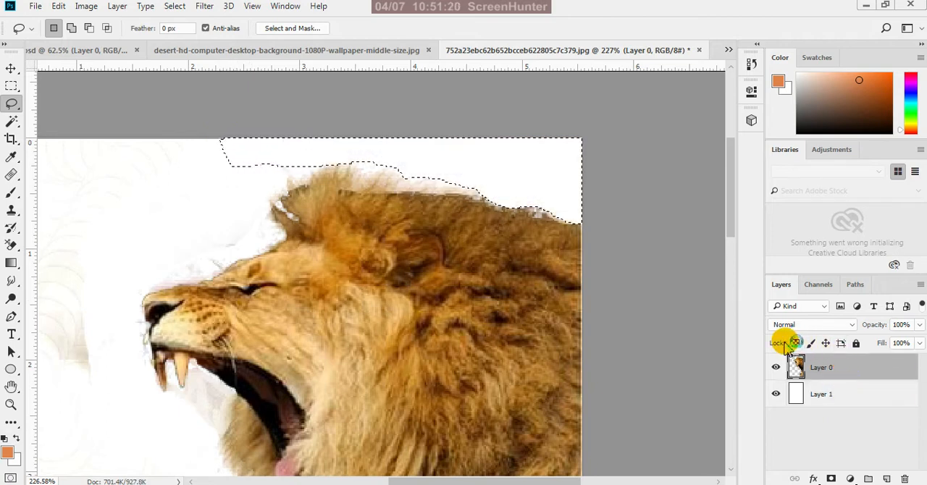
pyautogui.scroll(-3, 725, 250)
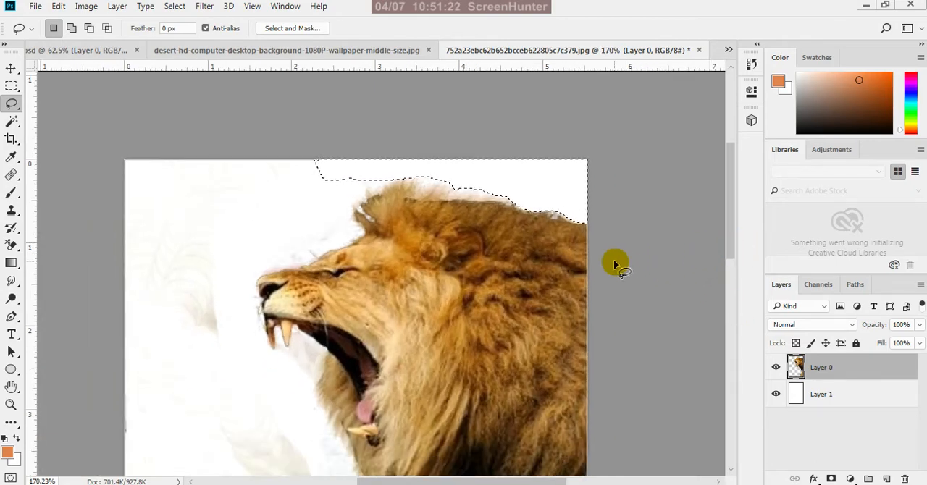
pyautogui.hotkey('ctrl', 'd')
# Lasso and delete the faint specks beside the mane tuft above the forehead, and clear the selection
pyautogui.scroll(5, 321, 232)
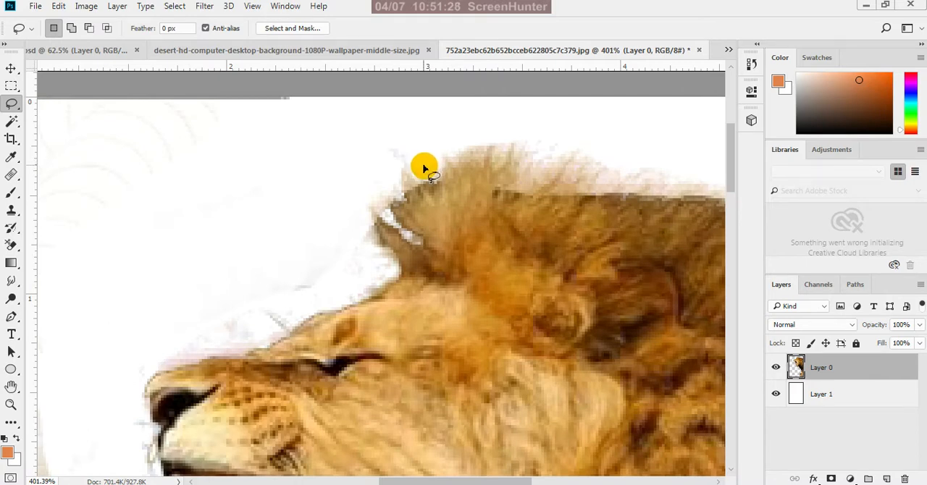
pyautogui.moveTo(408, 168)
pyautogui.mouseDown()
pyautogui.moveTo(381, 153)
pyautogui.moveTo(391, 134)
pyautogui.moveTo(421, 159)
pyautogui.mouseUp()
pyautogui.hotkey('ctrl', 'd')
pyautogui.scroll(-1, 436, 173)
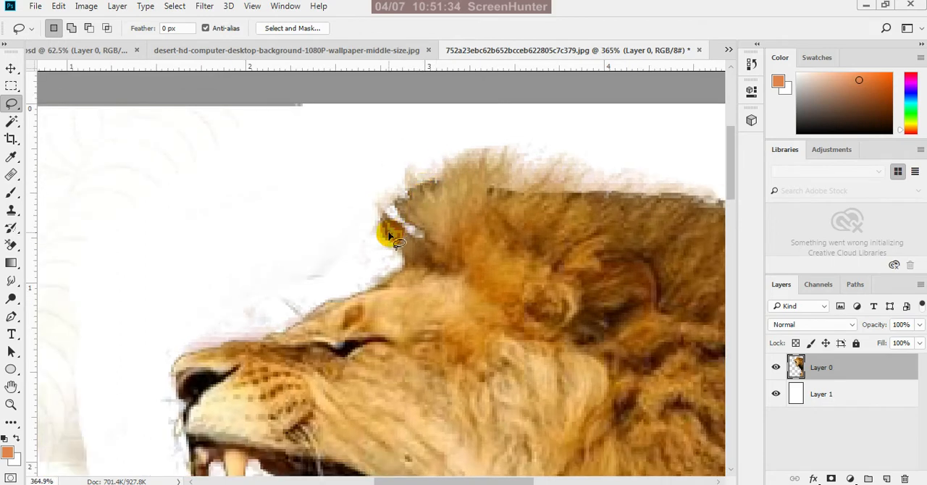
# Lasso the leftover background along the forehead between the mane tuft and the nose, delete it, and deselect
pyautogui.scroll(2, 386, 235)
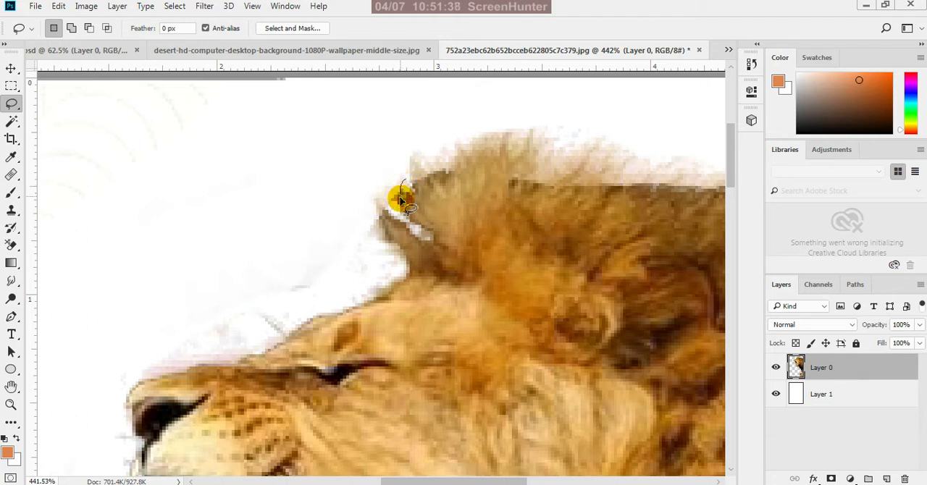
pyautogui.moveTo(396, 210)
pyautogui.mouseDown()
pyautogui.moveTo(374, 220)
pyautogui.moveTo(407, 268)
pyautogui.moveTo(393, 291)
pyautogui.moveTo(315, 316)
pyautogui.moveTo(261, 351)
pyautogui.moveTo(146, 374)
pyautogui.moveTo(158, 323)
pyautogui.moveTo(263, 231)
pyautogui.moveTo(330, 182)
pyautogui.moveTo(406, 193)
pyautogui.mouseUp()
pyautogui.press('Delete')
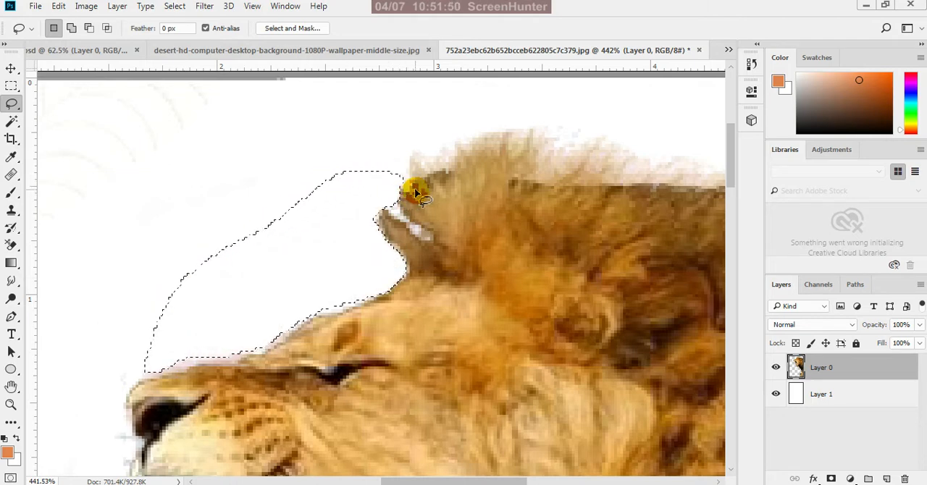
pyautogui.scroll(-2, 408, 188)
pyautogui.hotkey('ctrl', 'd')
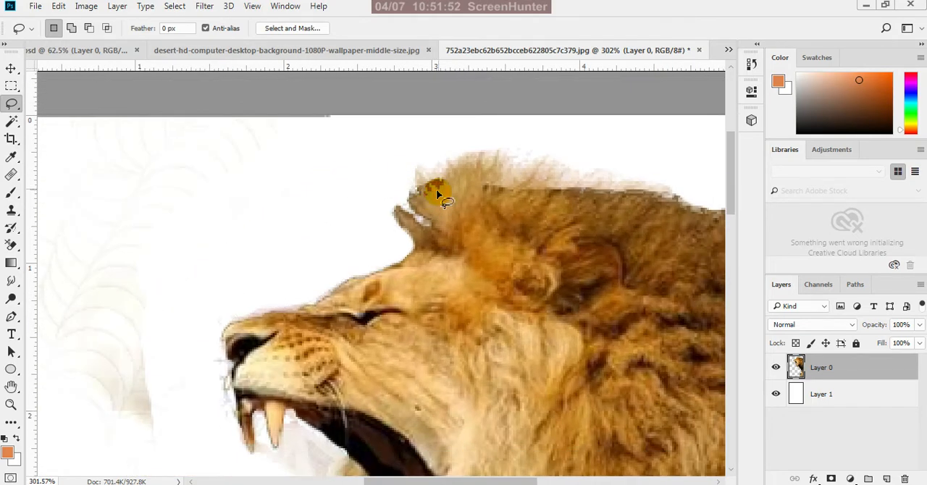
# Lasso the pinkish fringe along the bridge of the lion's nose, delete it, and deselect
pyautogui.scroll(3, 258, 320)
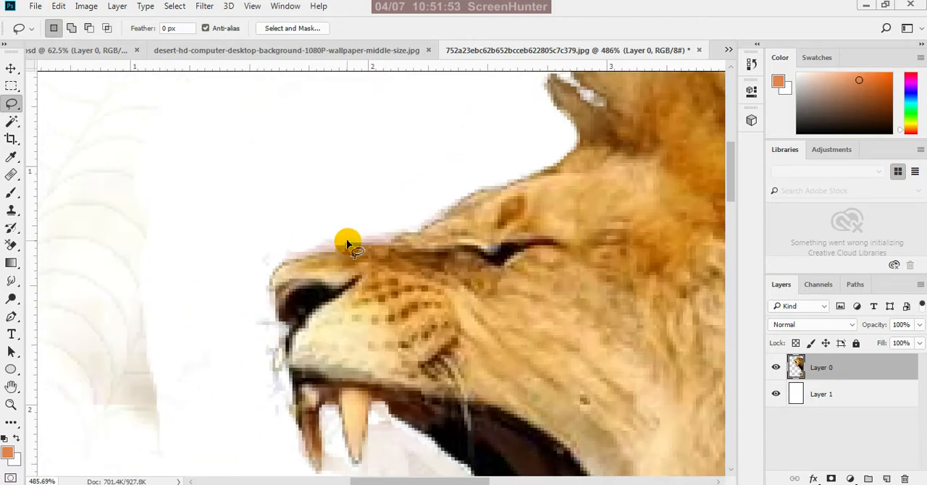
pyautogui.scroll(2, 347, 242)
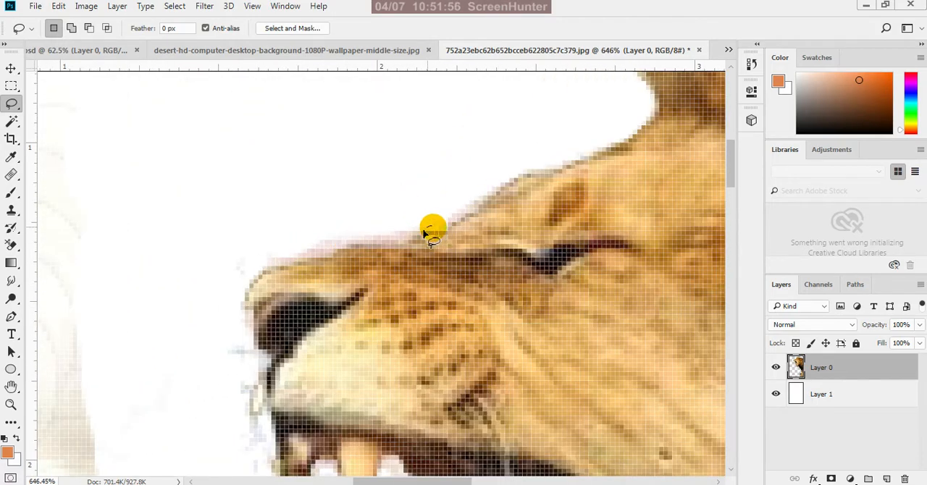
pyautogui.moveTo(428, 229)
pyautogui.mouseDown()
pyautogui.moveTo(269, 266)
pyautogui.moveTo(232, 285)
pyautogui.moveTo(243, 244)
pyautogui.moveTo(337, 226)
pyautogui.moveTo(433, 229)
pyautogui.mouseUp()
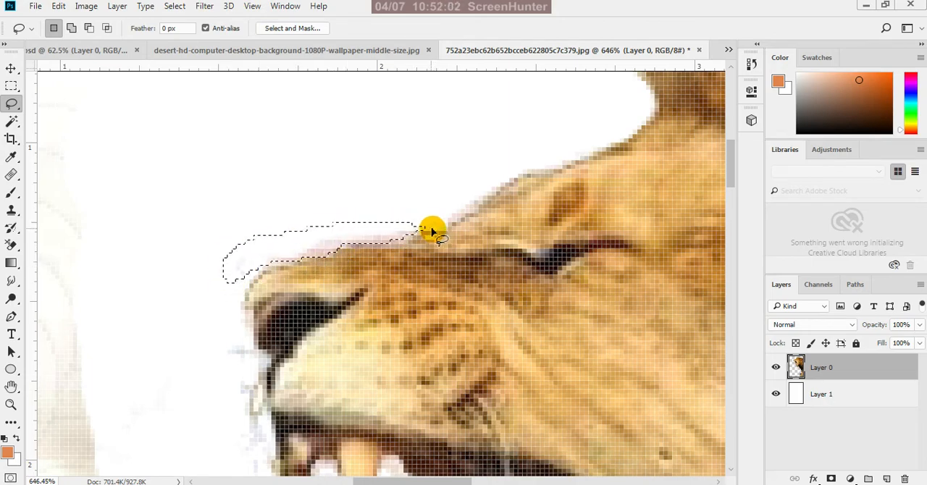
pyautogui.scroll(-3, 433, 231)
pyautogui.click(406, 221)
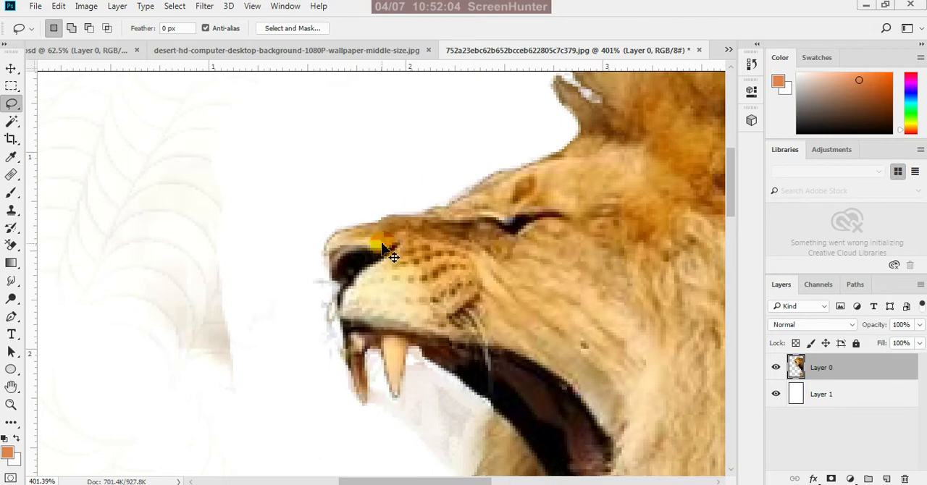
# Lasso the pale residue in front of the lion's nostril, delete it, and deselect
pyautogui.scroll(4, 312, 319)
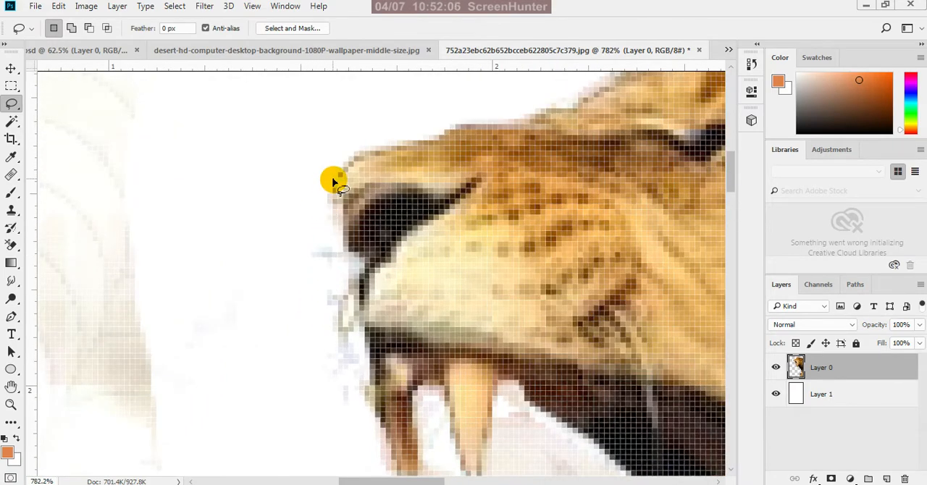
pyautogui.moveTo(330, 184)
pyautogui.mouseDown()
pyautogui.moveTo(352, 285)
pyautogui.moveTo(322, 322)
pyautogui.moveTo(284, 271)
pyautogui.moveTo(331, 186)
pyautogui.mouseUp()
pyautogui.scroll(-2, 366, 159)
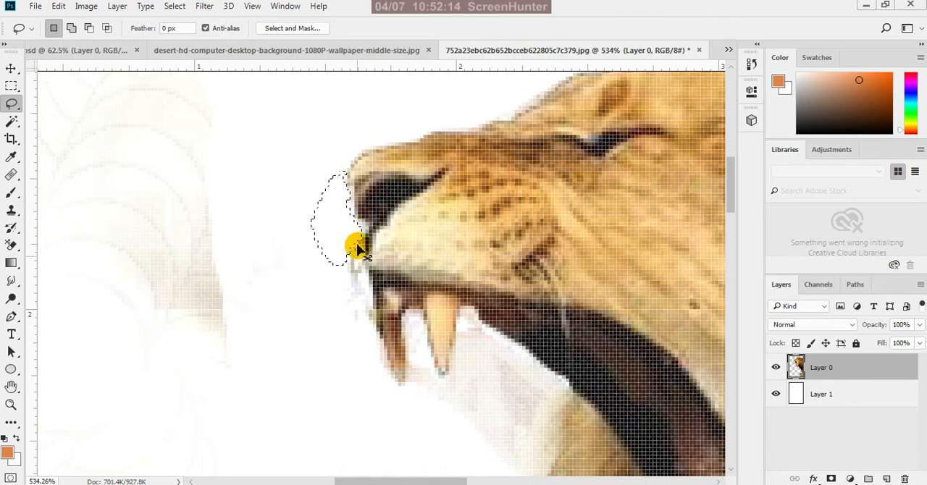
pyautogui.hotkey('ctrl', 'd')
# Lasso and delete the bluish specks in front of the lion's upper lip and front fang
pyautogui.scroll(3, 351, 325)
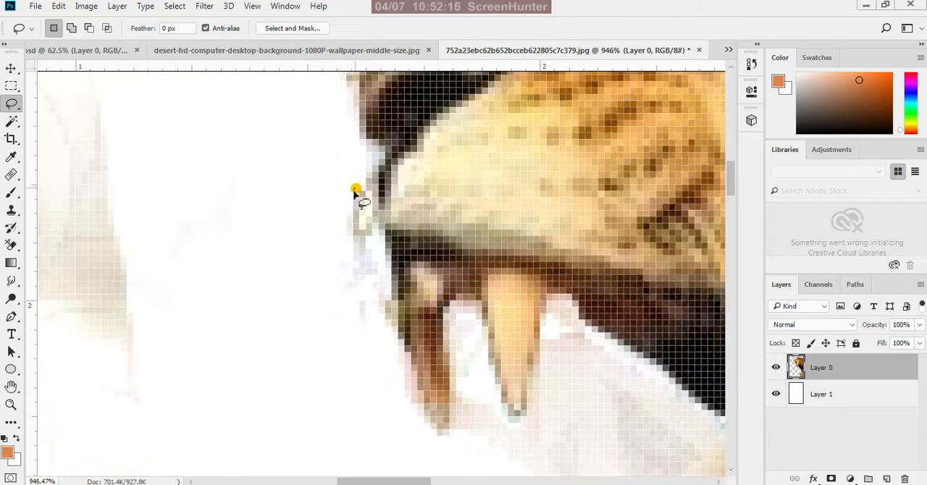
pyautogui.moveTo(354, 191)
pyautogui.mouseDown()
pyautogui.moveTo(354, 237)
pyautogui.moveTo(381, 247)
pyautogui.moveTo(387, 336)
pyautogui.moveTo(443, 435)
pyautogui.moveTo(437, 445)
pyautogui.moveTo(297, 401)
pyautogui.moveTo(305, 261)
pyautogui.moveTo(326, 213)
pyautogui.moveTo(354, 196)
pyautogui.mouseUp()
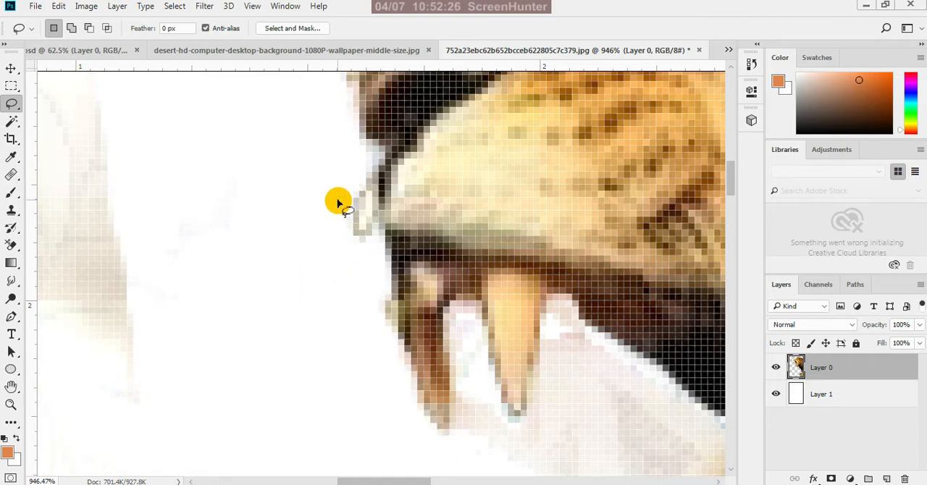
pyautogui.scroll(-4, 338, 205)
# Lasso the leftover background between the lion's two upper fangs and delete it
pyautogui.scroll(3, 364, 265)
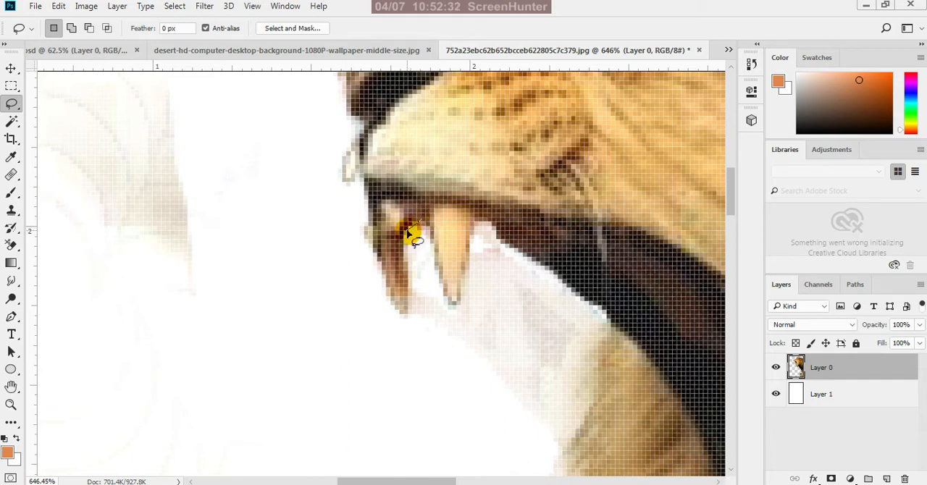
pyautogui.moveTo(407, 249)
pyautogui.mouseDown()
pyautogui.moveTo(407, 316)
pyautogui.moveTo(422, 336)
pyautogui.moveTo(442, 308)
pyautogui.moveTo(437, 250)
pyautogui.mouseUp()
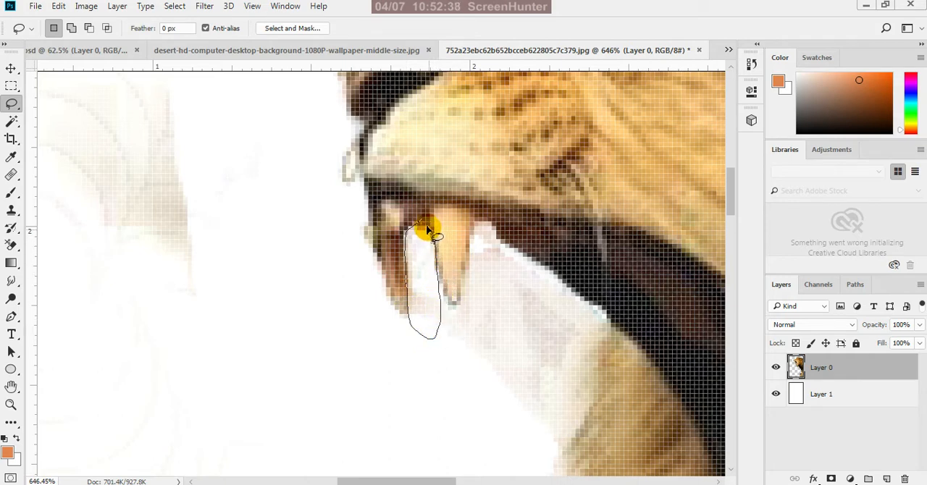
pyautogui.moveTo(425, 221); pyautogui.dragTo(425, 222)
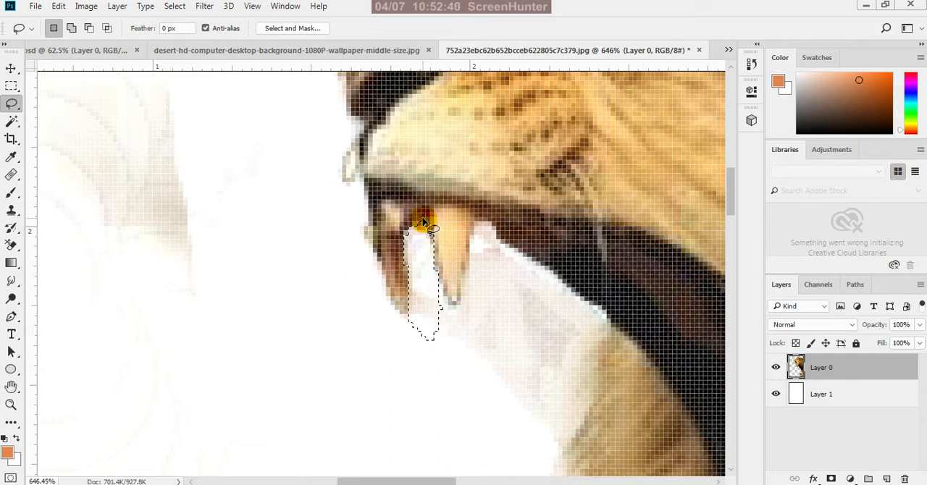
pyautogui.scroll(-2, 325, 224)
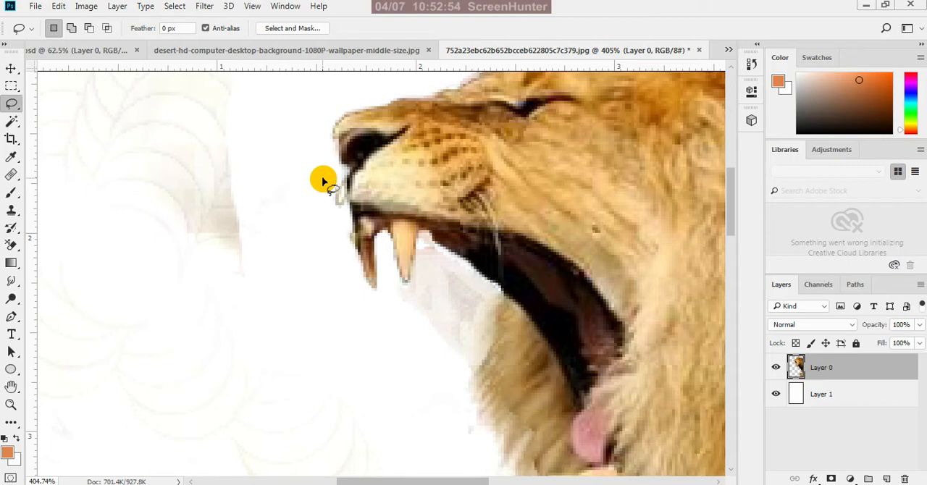
# Lasso the pale background patch between the rear upper fang and the chin mane, delete it, and deselect
pyautogui.scroll(-1, 372, 238)
pyautogui.scroll(2, 373, 239)
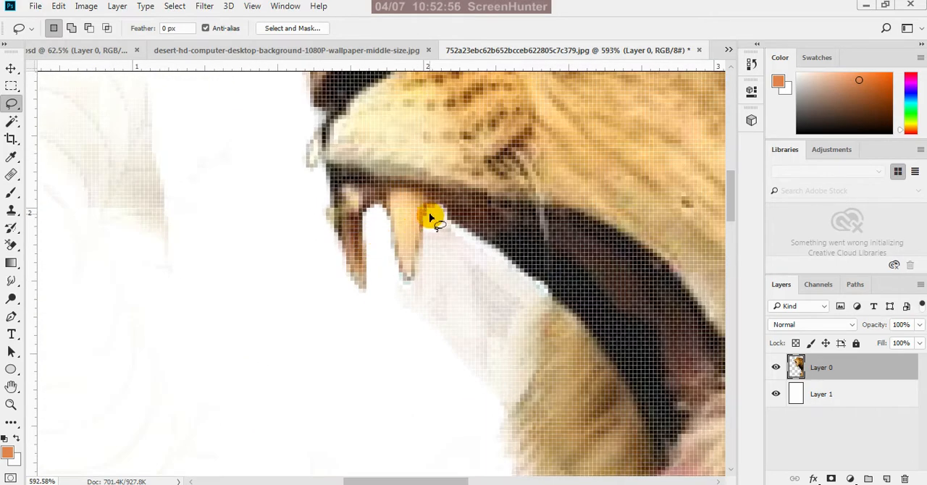
pyautogui.moveTo(437, 213)
pyautogui.mouseDown()
pyautogui.moveTo(413, 330)
pyautogui.moveTo(462, 412)
pyautogui.moveTo(503, 406)
pyautogui.moveTo(523, 378)
pyautogui.moveTo(532, 287)
pyautogui.mouseUp()
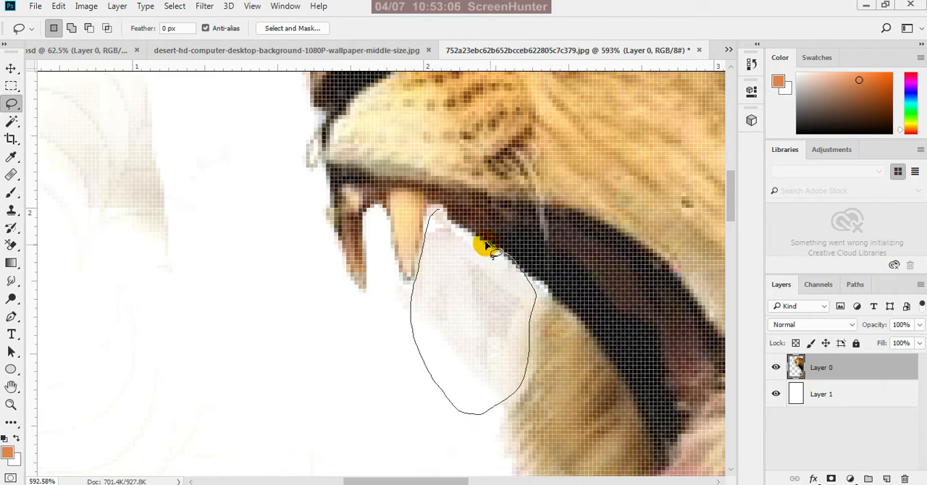
pyautogui.moveTo(472, 238); pyautogui.dragTo(438, 210)
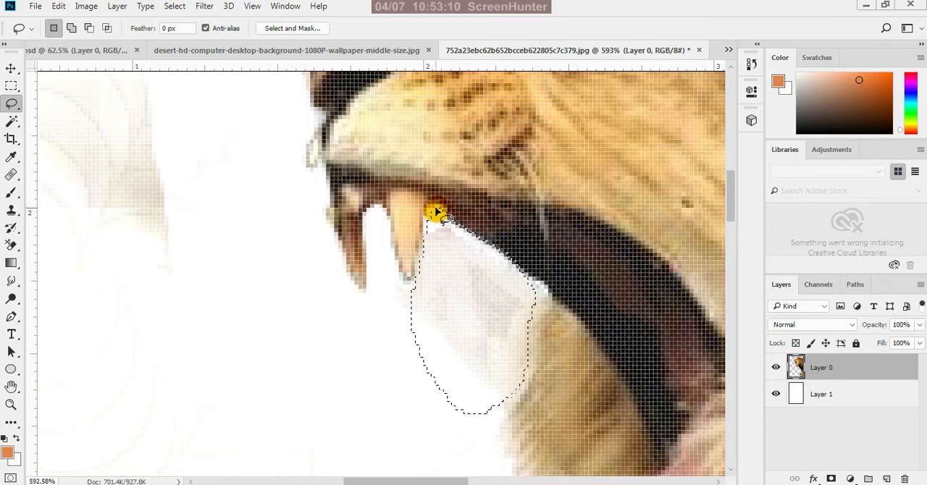
pyautogui.scroll(-2, 433, 203)
pyautogui.scroll(-2, 414, 157)
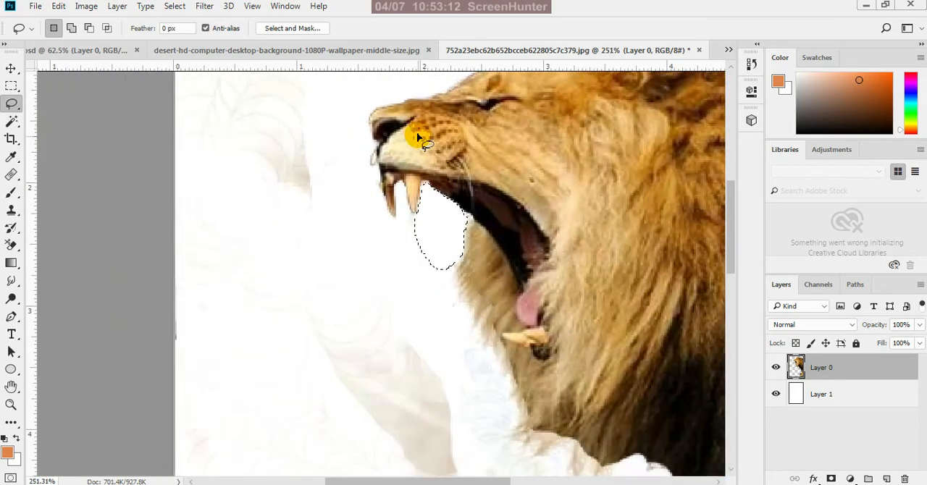
pyautogui.scroll(2, 497, 290)
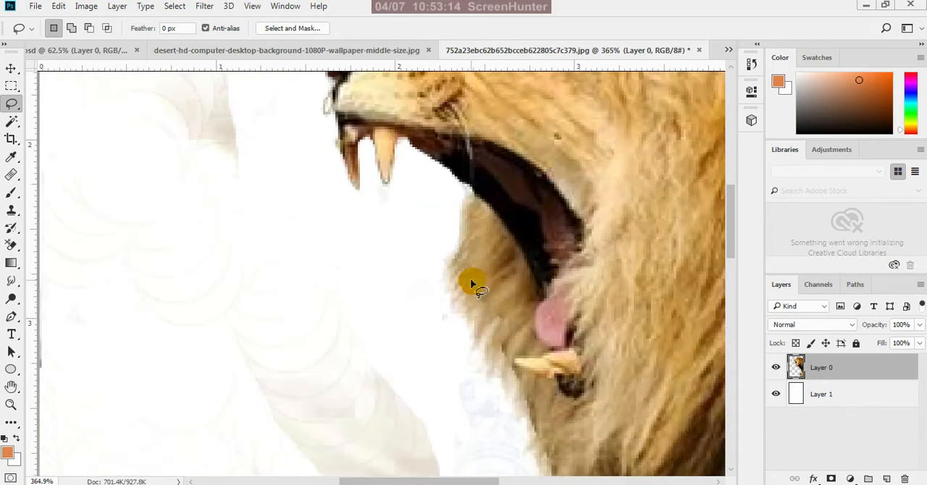
pyautogui.scroll(-3, 449, 217)
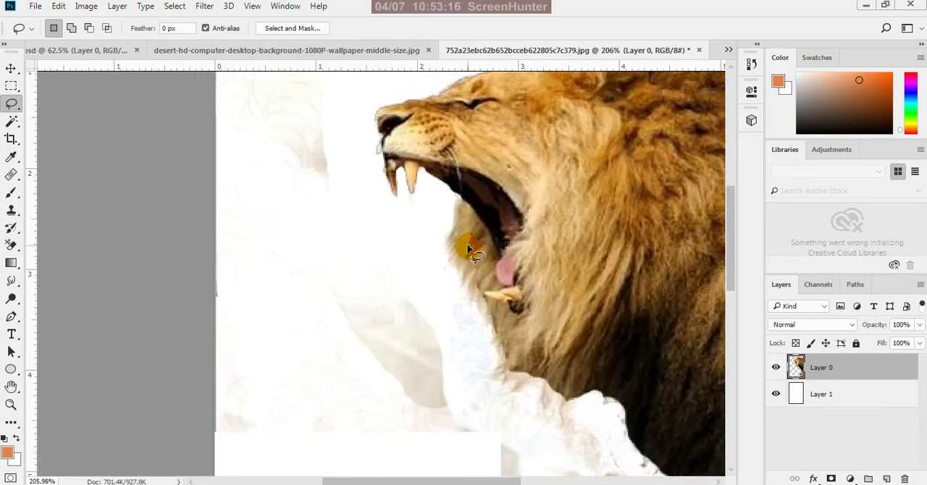
pyautogui.scroll(-1, 470, 296)
pyautogui.scroll(2, 486, 355)
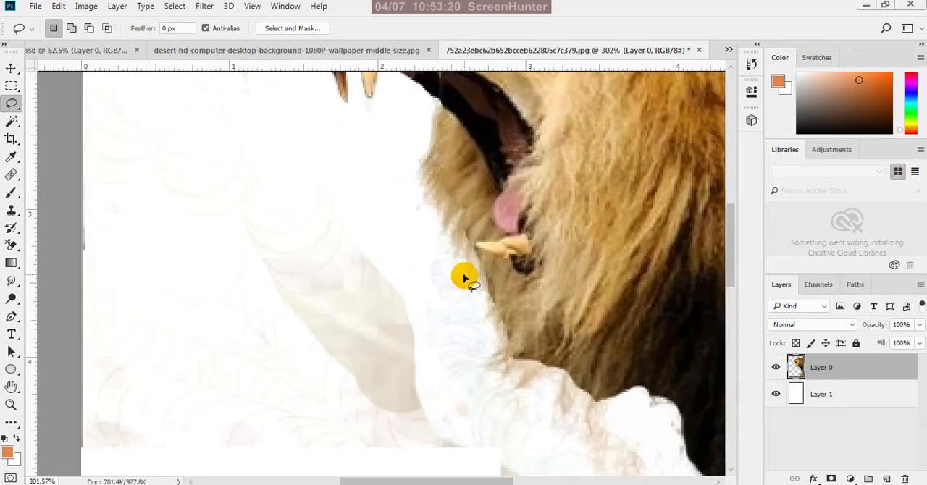
# Lasso the background residue beneath the lion's chin mane, delete it, and deselect
pyautogui.moveTo(465, 276)
pyautogui.mouseDown()
pyautogui.moveTo(485, 304)
pyautogui.moveTo(481, 319)
pyautogui.moveTo(503, 338)
pyautogui.moveTo(486, 369)
pyautogui.moveTo(524, 379)
pyautogui.moveTo(510, 394)
pyautogui.moveTo(542, 399)
pyautogui.moveTo(561, 377)
pyautogui.moveTo(609, 407)
pyautogui.moveTo(599, 418)
pyautogui.moveTo(517, 443)
pyautogui.moveTo(454, 418)
pyautogui.moveTo(432, 362)
pyautogui.moveTo(429, 307)
pyautogui.moveTo(432, 276)
pyautogui.moveTo(467, 280)
pyautogui.mouseUp()
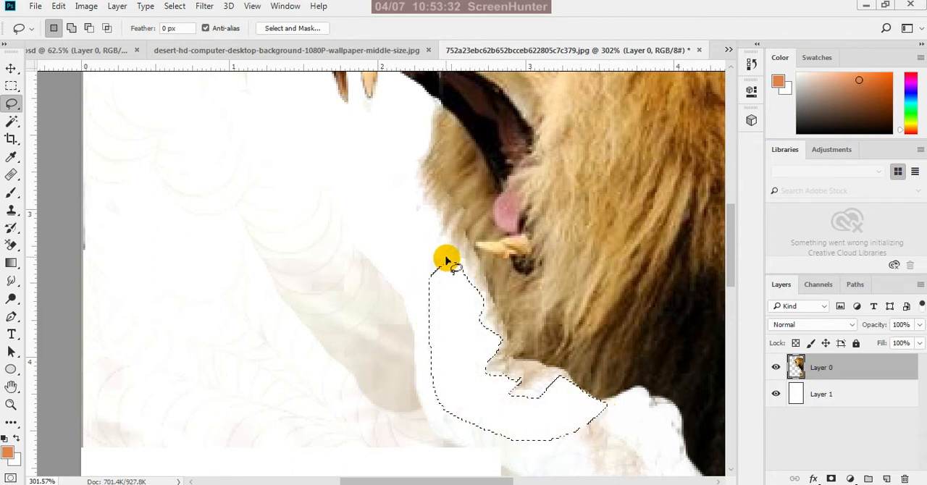
pyautogui.scroll(-2, 464, 272)
pyautogui.hotkey('ctrl', 'd')
pyautogui.scroll(-1, 451, 248)
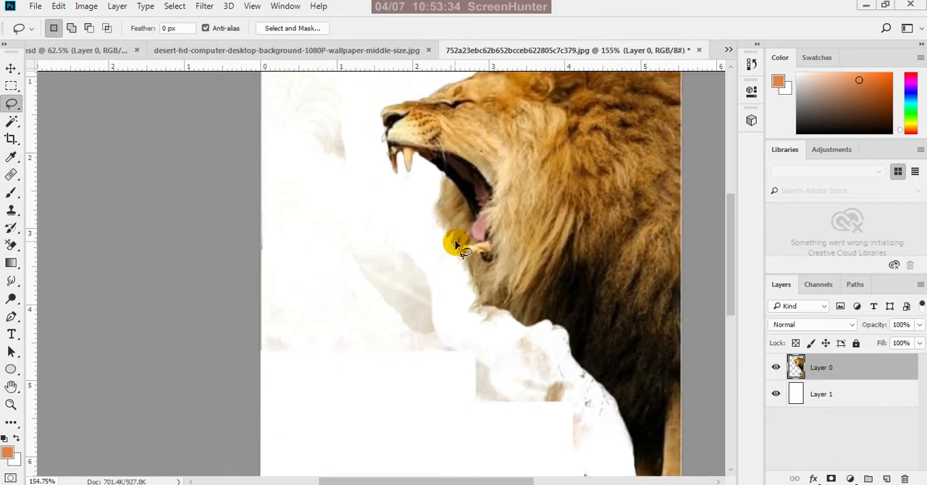
# Lasso the leftover background patches in front of the lion's chest, delete them, and deselect
pyautogui.scroll(-2, 507, 340)
pyautogui.scroll(3, 556, 403)
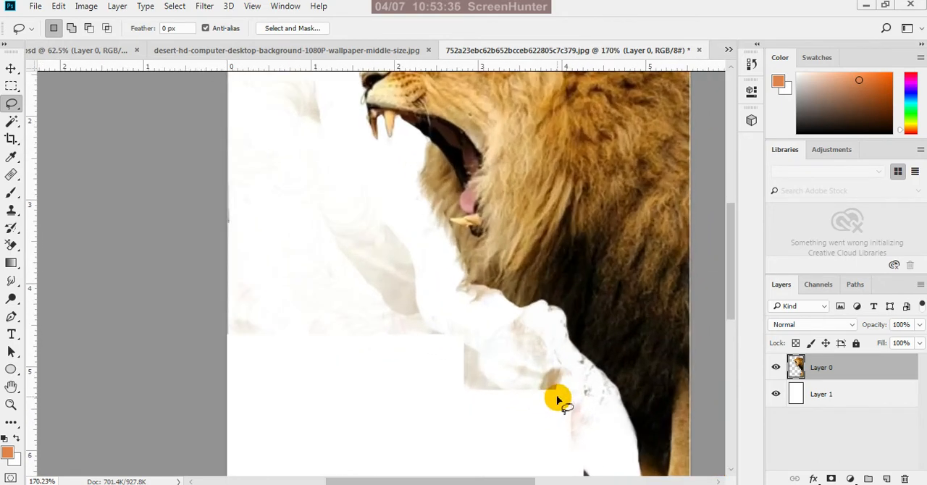
pyautogui.moveTo(502, 285)
pyautogui.mouseDown()
pyautogui.moveTo(568, 298)
pyautogui.moveTo(581, 338)
pyautogui.moveTo(636, 392)
pyautogui.moveTo(652, 437)
pyautogui.moveTo(644, 466)
pyautogui.moveTo(601, 478)
pyautogui.moveTo(388, 440)
pyautogui.moveTo(378, 376)
pyautogui.moveTo(436, 312)
pyautogui.moveTo(505, 290)
pyautogui.mouseUp()
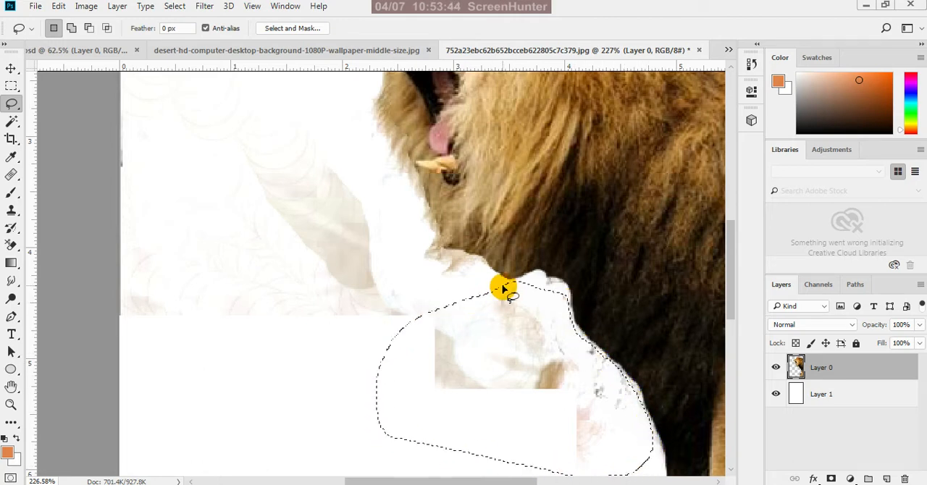
pyautogui.scroll(-3, 505, 290)
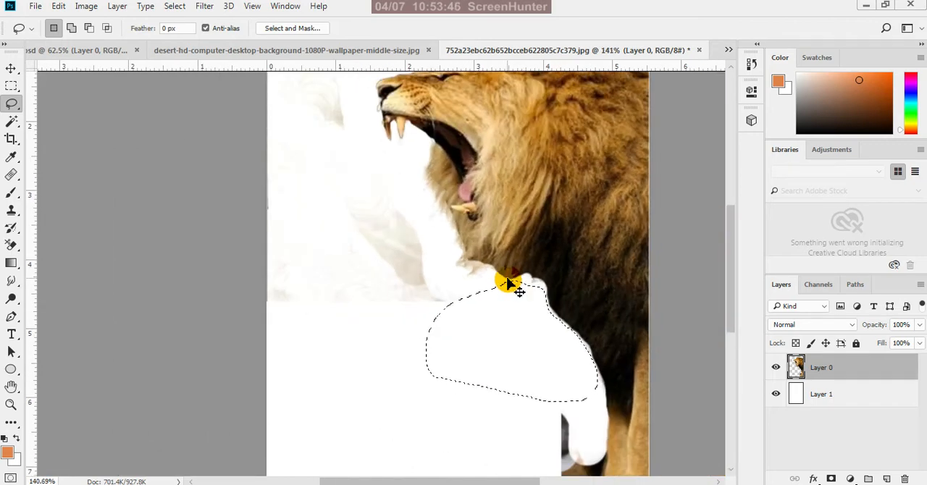
pyautogui.click(518, 255)
pyautogui.scroll(-2, 424, 265)
pyautogui.scroll(-1, 410, 221)
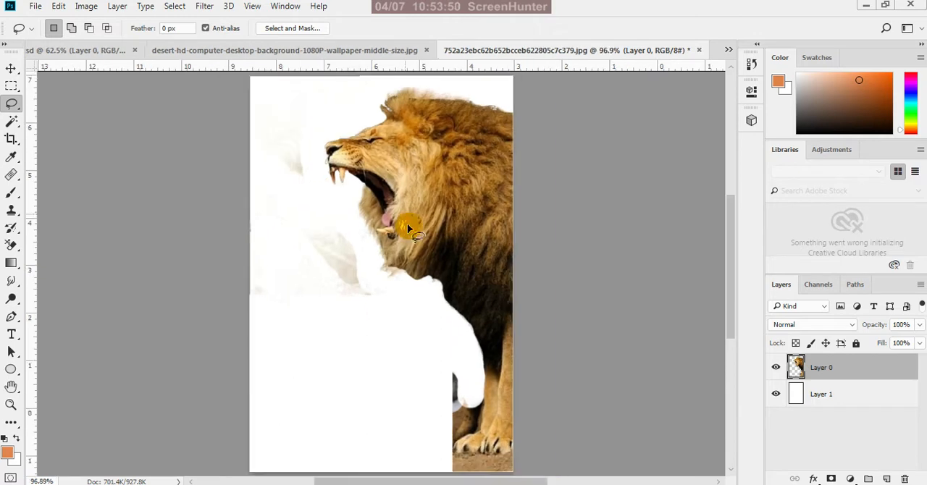
# Lasso the large faded background area in front of the lion's face and delete it
pyautogui.scroll(-1, 325, 114)
pyautogui.moveTo(234, 227)
pyautogui.mouseDown()
pyautogui.moveTo(243, 369)
pyautogui.moveTo(264, 410)
pyautogui.moveTo(344, 461)
pyautogui.moveTo(426, 451)
pyautogui.moveTo(393, 273)
pyautogui.moveTo(347, 238)
pyautogui.moveTo(317, 156)
pyautogui.moveTo(279, 106)
pyautogui.mouseUp()
pyautogui.scroll(-1, 279, 105)
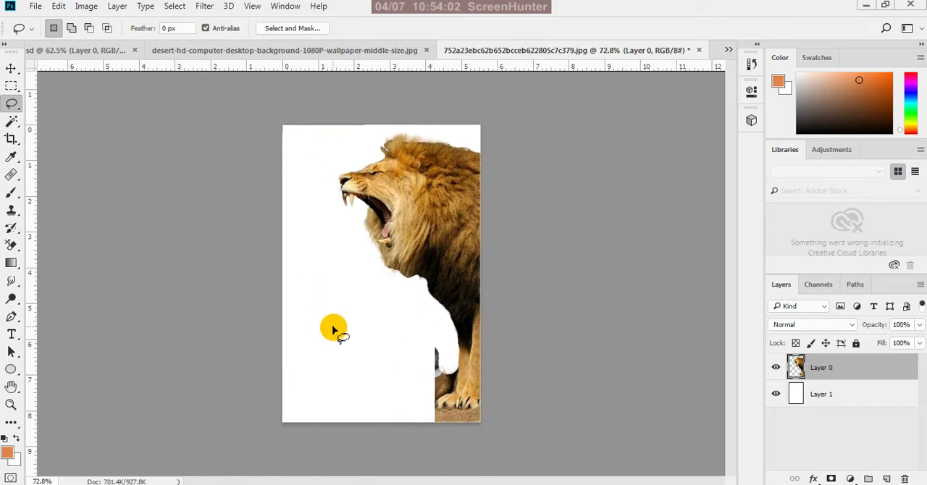
# Lasso the thin residue along the underside of the lion's chin and upper chest, delete it, and deselect
pyautogui.scroll(-4, 344, 135)
pyautogui.scroll(7, 376, 190)
pyautogui.scroll(5, 376, 189)
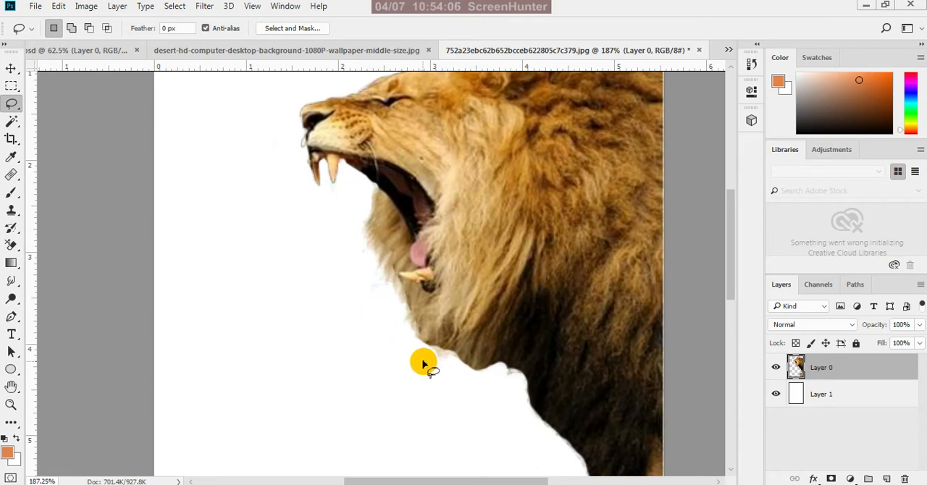
pyautogui.scroll(3, 443, 371)
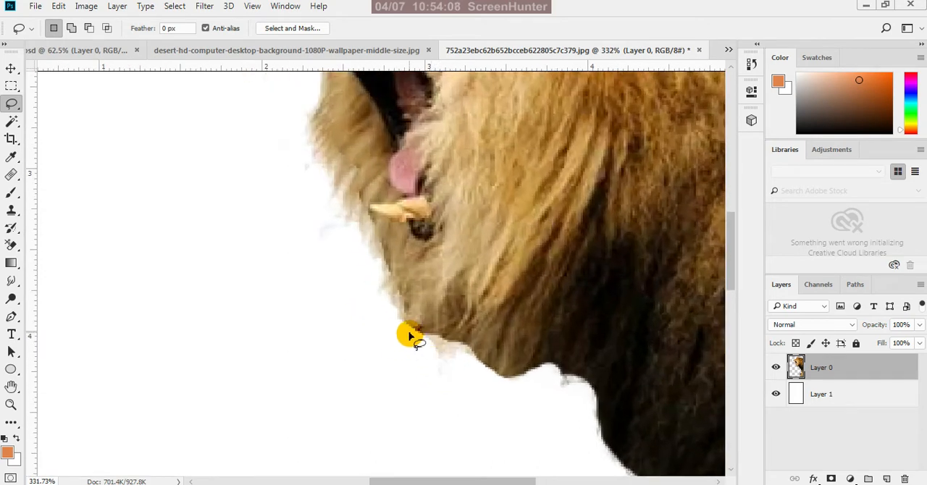
pyautogui.moveTo(425, 338); pyautogui.dragTo(427, 339)
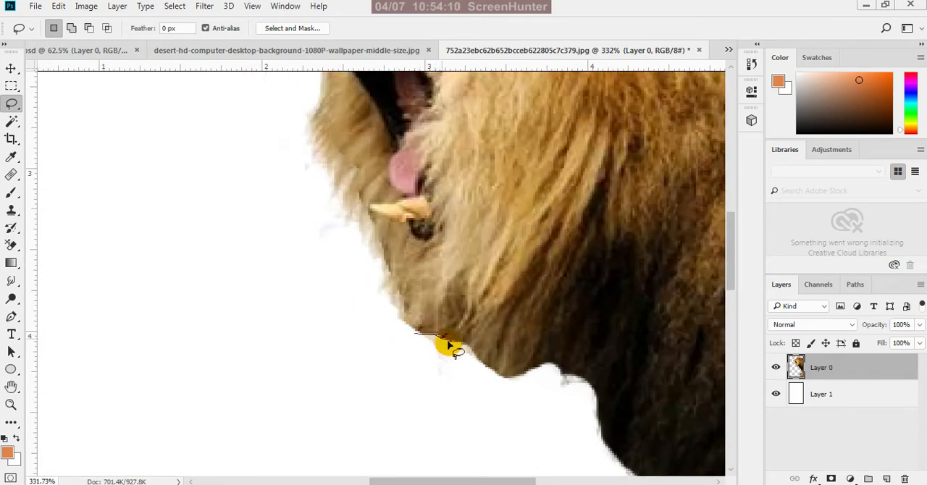
pyautogui.moveTo(471, 357)
pyautogui.mouseDown()
pyautogui.moveTo(501, 386)
pyautogui.moveTo(525, 392)
pyautogui.moveTo(568, 375)
pyautogui.moveTo(589, 392)
pyautogui.moveTo(553, 423)
pyautogui.moveTo(492, 428)
pyautogui.moveTo(431, 397)
pyautogui.moveTo(416, 339)
pyautogui.mouseUp()
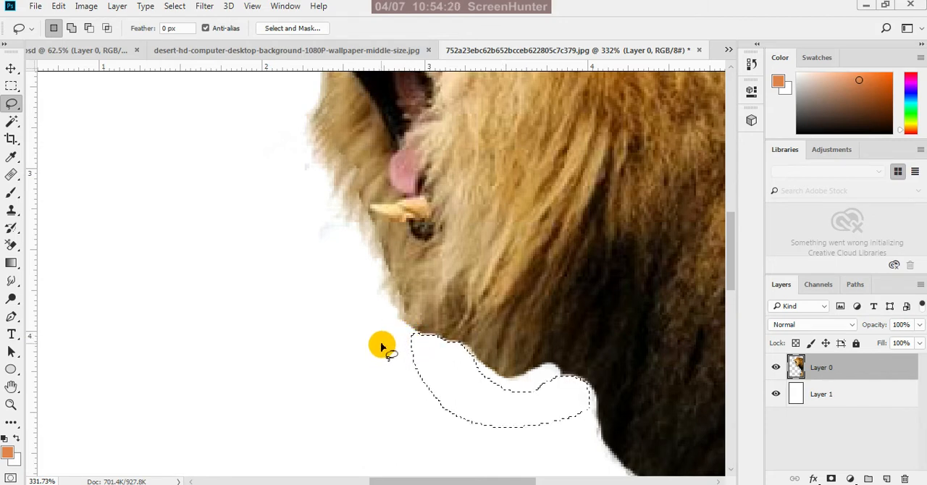
pyautogui.scroll(-5, 379, 339)
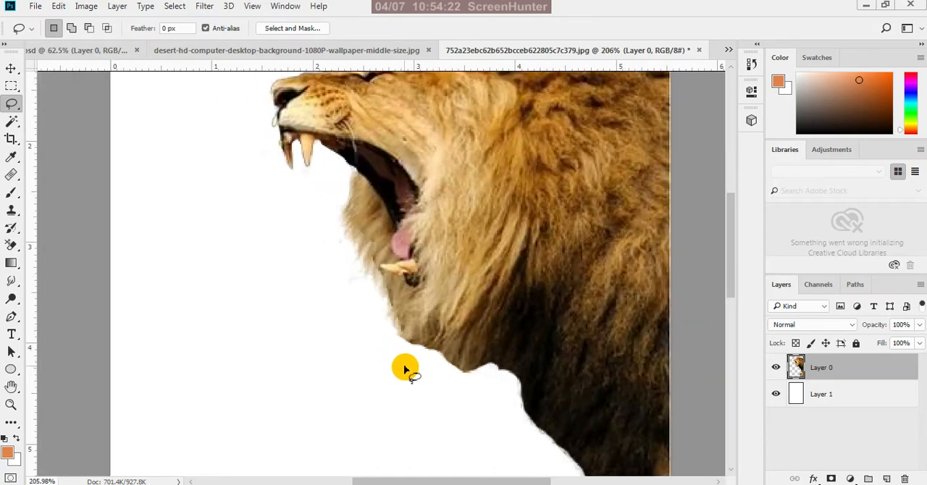
pyautogui.scroll(5, 394, 312)
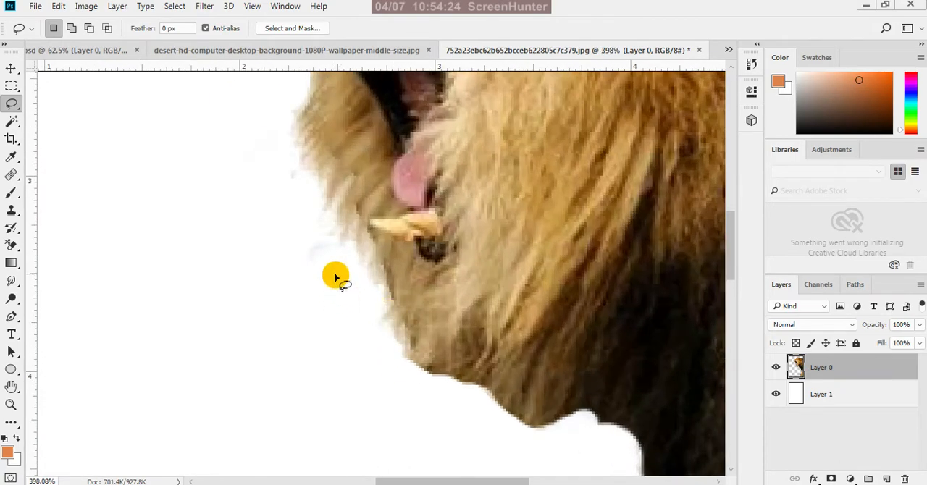
# Move the cut-out lion into the desert document and place it in the lower-right corner of the scene
pyautogui.click(11, 69)
pyautogui.scroll(-4, 393, 373)
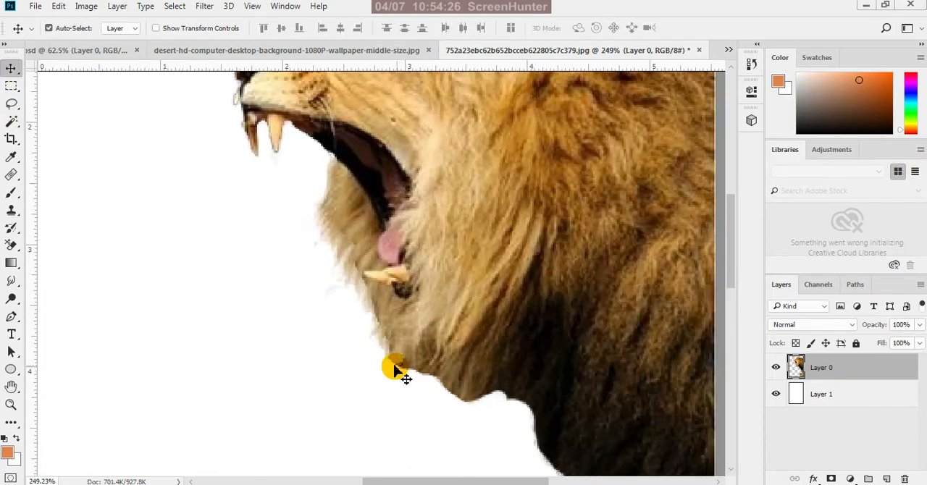
pyautogui.scroll(-1, 474, 401)
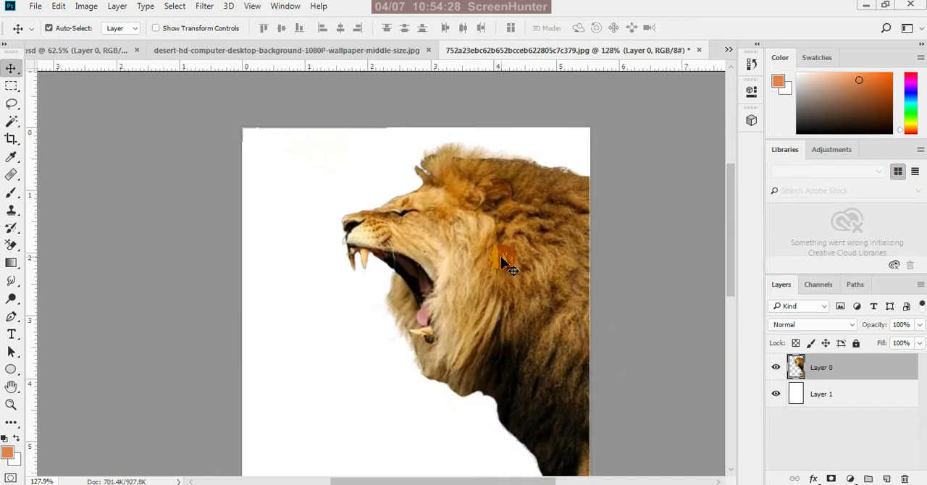
pyautogui.moveTo(504, 263); pyautogui.dragTo(467, 356)
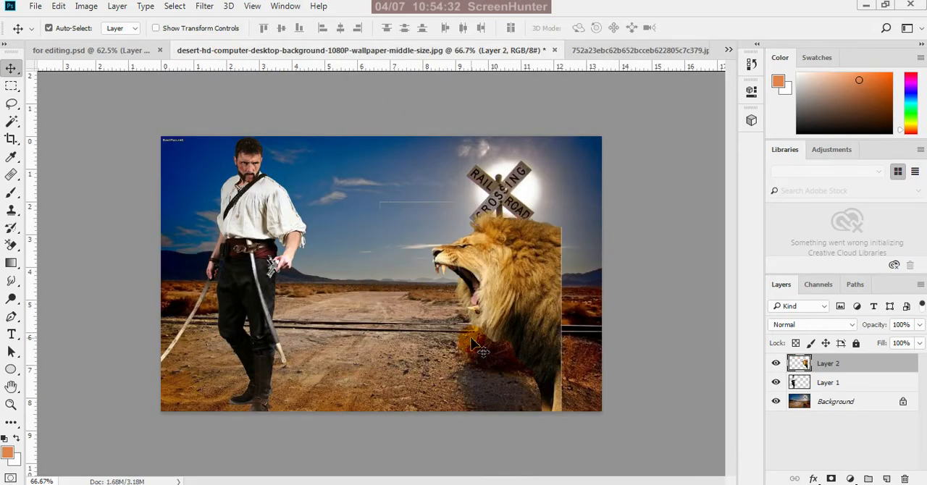
pyautogui.moveTo(513, 327); pyautogui.dragTo(580, 394)
# Close the lion image and for editing.psd without saving changes to either
pyautogui.click(632, 51)
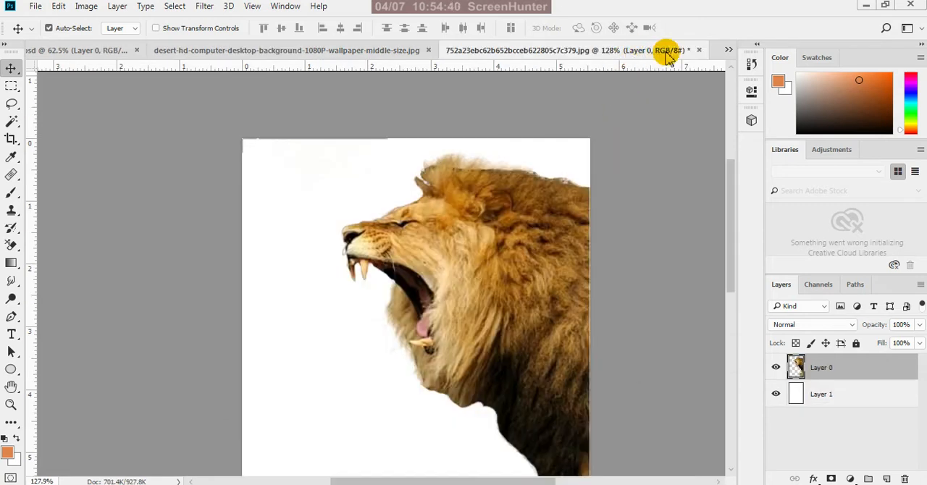
pyautogui.click(699, 50)
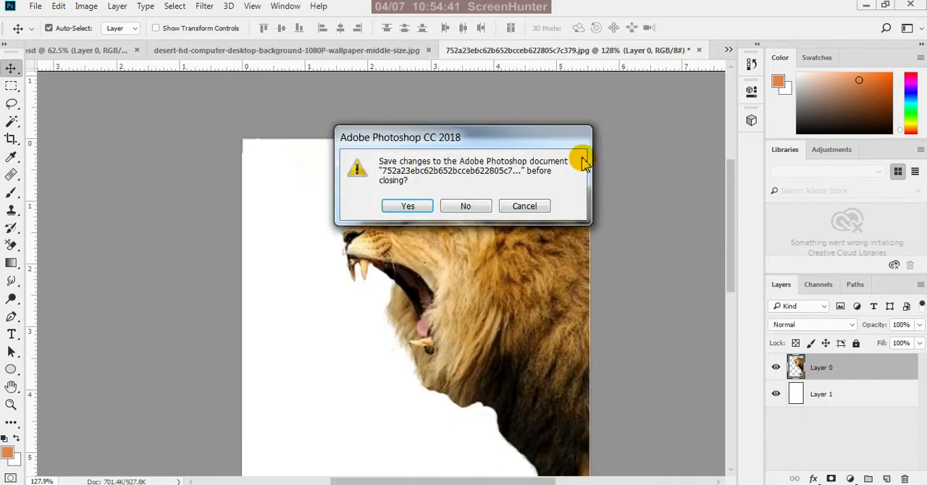
pyautogui.click(466, 207)
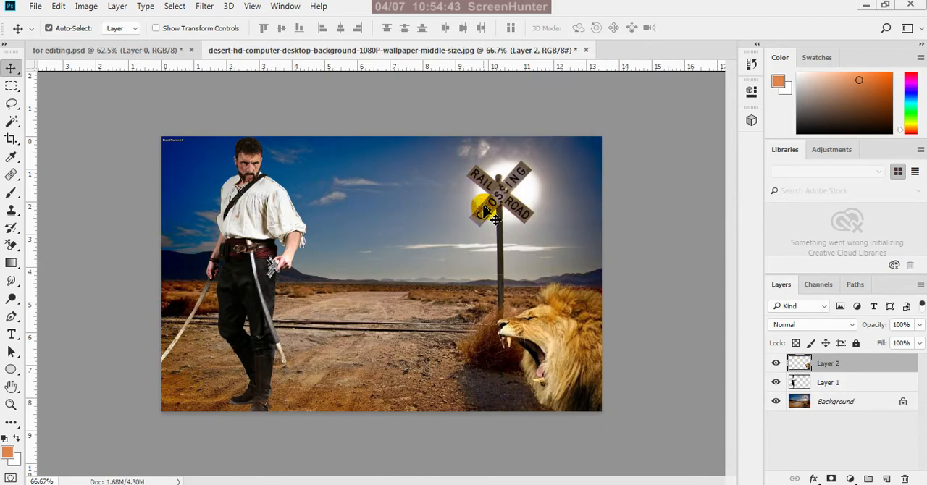
pyautogui.click(145, 51)
pyautogui.click(189, 51)
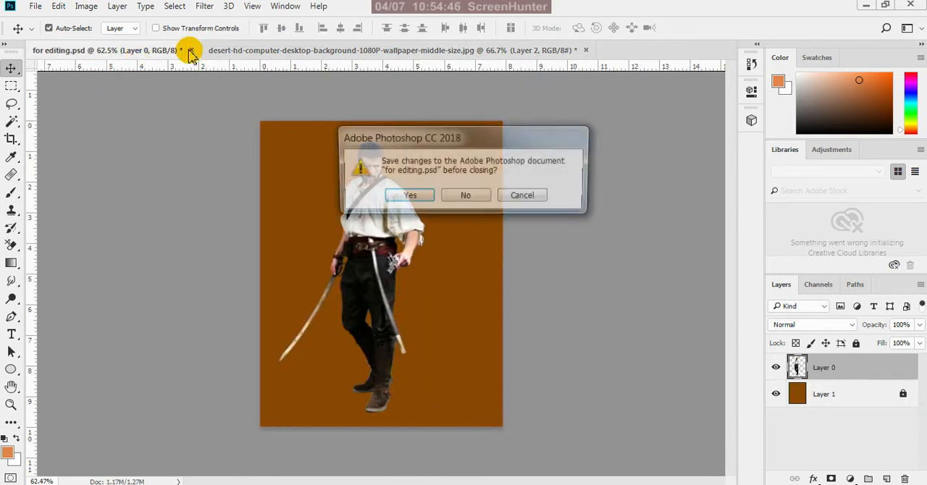
pyautogui.click(460, 199)
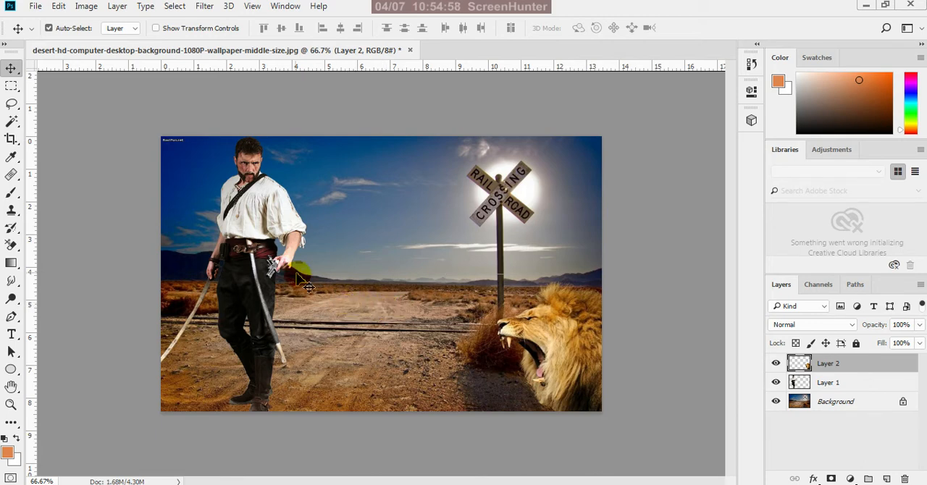
# Shift the man slightly right in the desert scene and nudge the lion slightly left and down
pyautogui.click(273, 241)
pyautogui.click(268, 228)
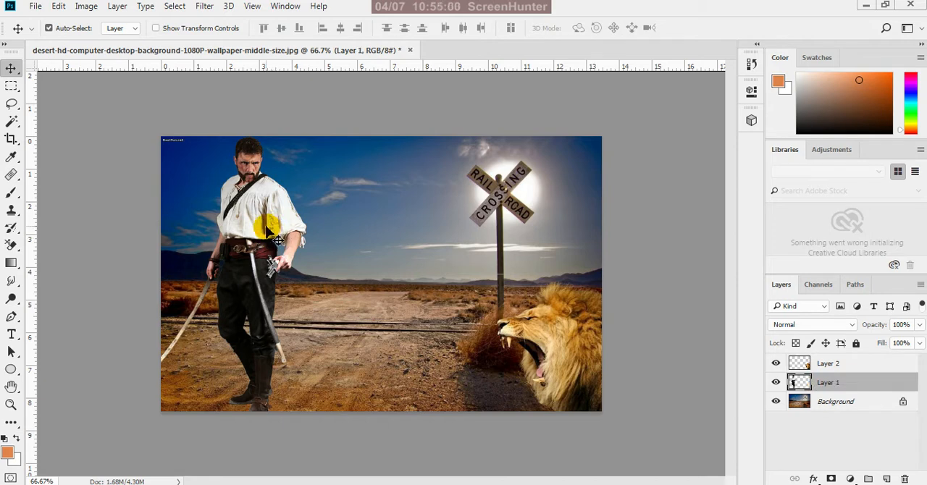
pyautogui.moveTo(267, 227); pyautogui.dragTo(287, 239)
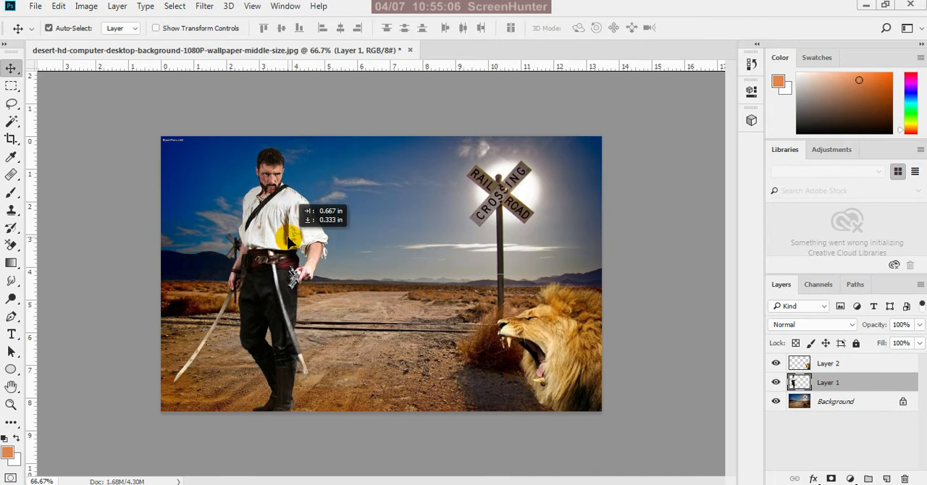
pyautogui.moveTo(288, 238); pyautogui.dragTo(284, 216)
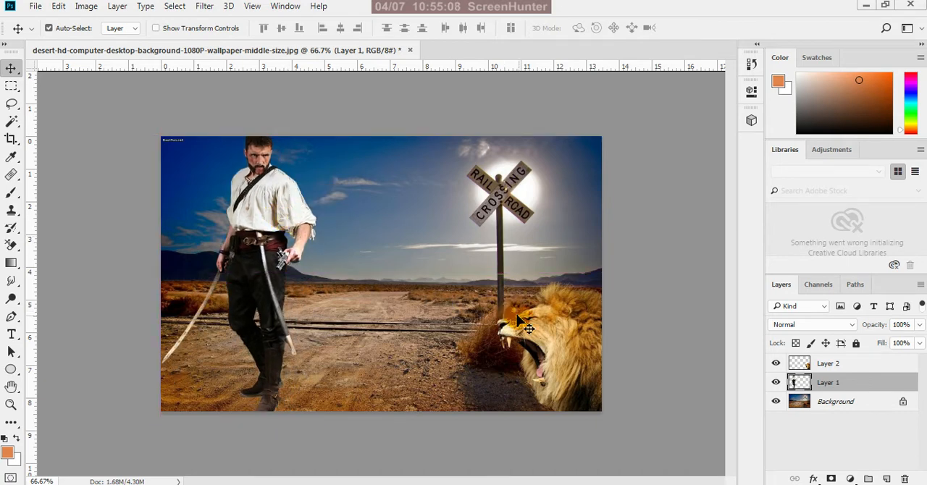
pyautogui.moveTo(559, 348)
pyautogui.mouseDown()
pyautogui.moveTo(530, 327)
pyautogui.moveTo(543, 362)
pyautogui.moveTo(550, 352)
pyautogui.mouseUp()
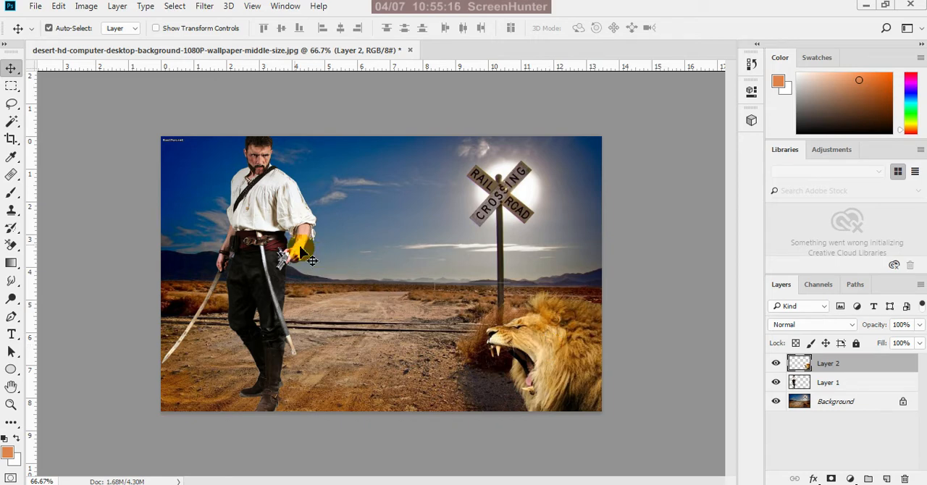
# Rename the man's layer "man" and the lion's layer "lion"
pyautogui.click(268, 230)
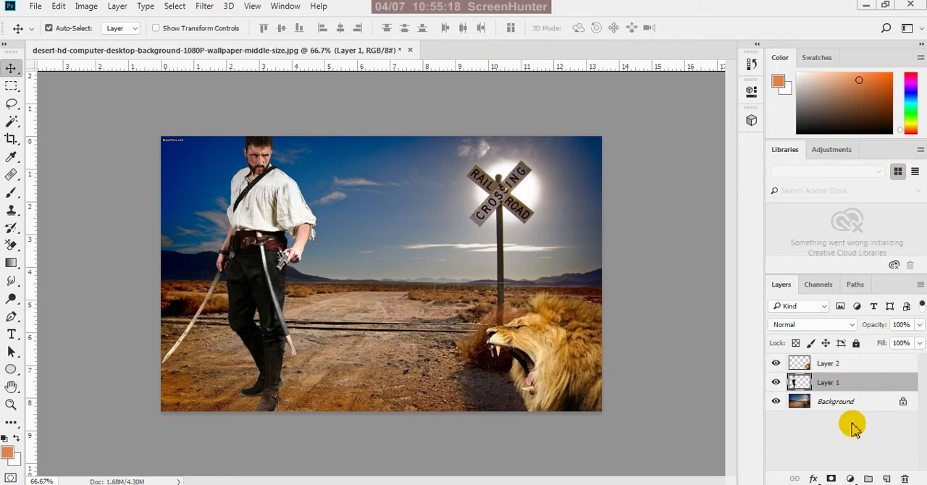
pyautogui.doubleClick(840, 384)
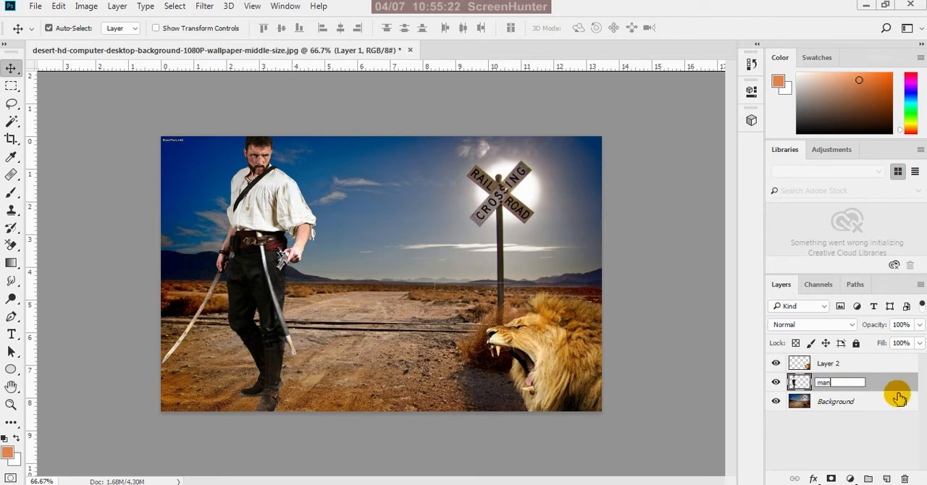
pyautogui.press('Return')
pyautogui.doubleClick(830, 364)
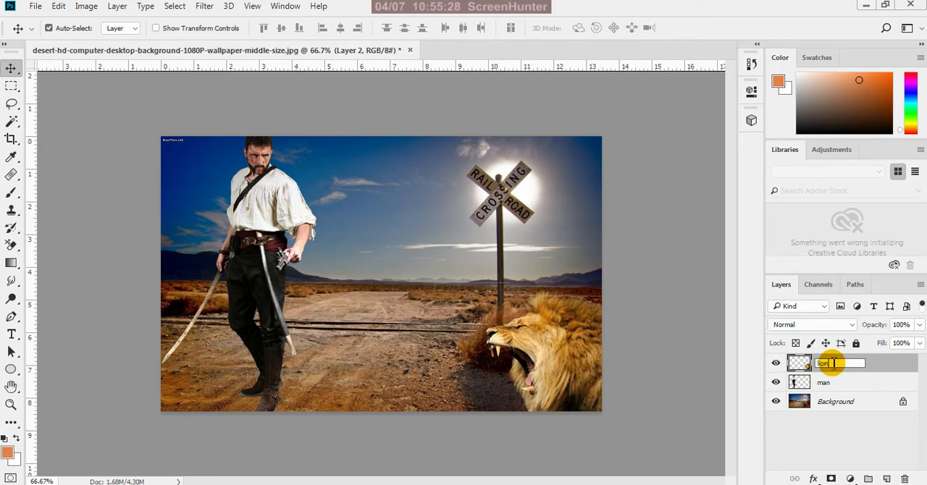
pyautogui.write('lion')
pyautogui.press('Return')
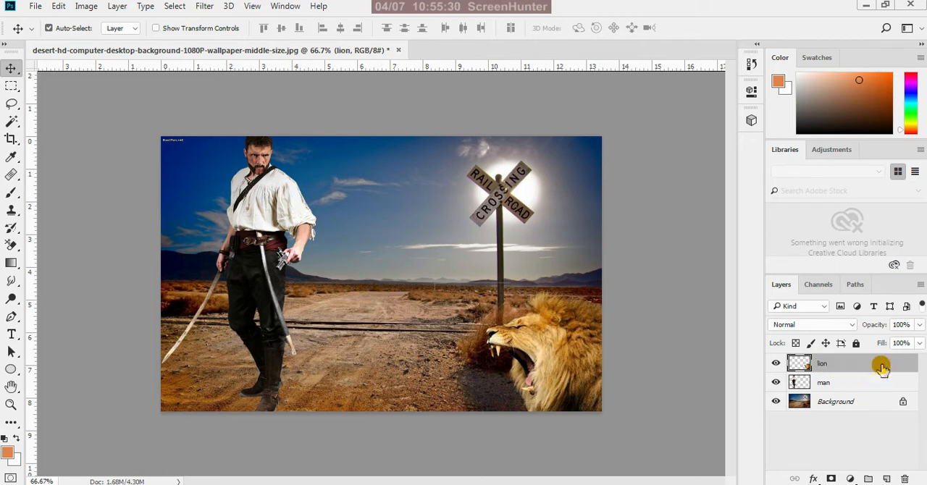
# Shrink the man to about 73% and place him in the right half of the scene, beside the large railroad crossing sign
pyautogui.click(838, 384)
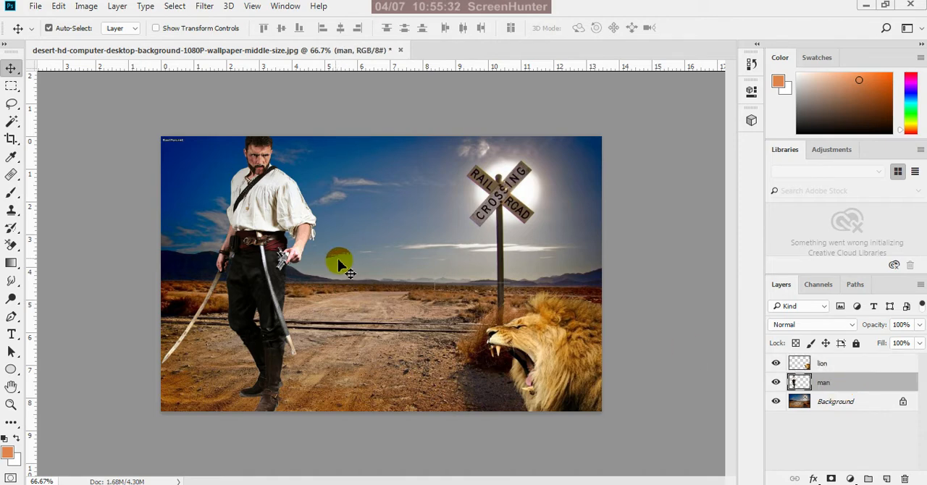
pyautogui.moveTo(303, 247); pyautogui.dragTo(461, 233)
pyautogui.scroll(-1, 487, 297)
pyautogui.scroll(-1, 485, 294)
pyautogui.hotkey('ctrl', 't')
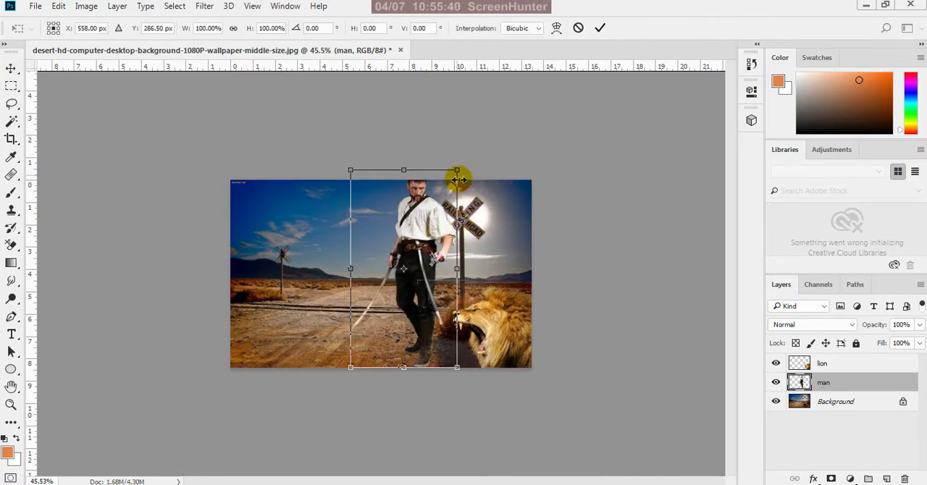
pyautogui.moveTo(460, 171); pyautogui.dragTo(433, 224)
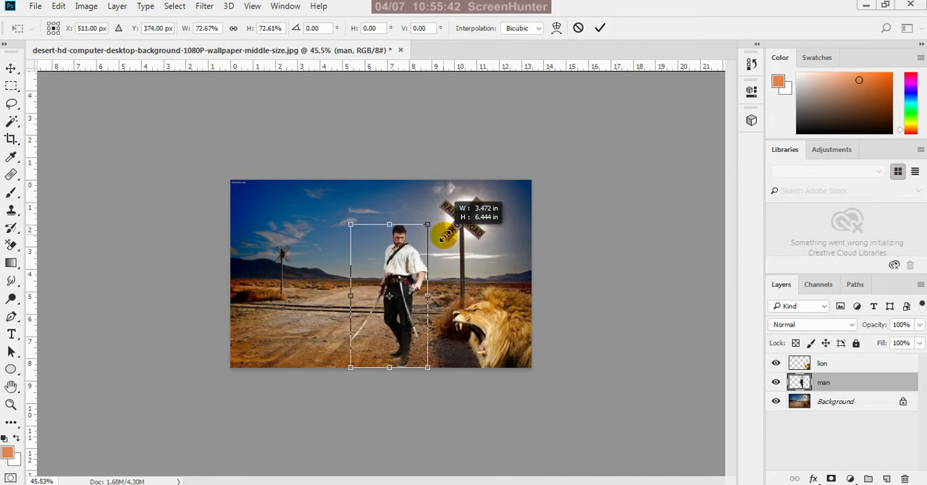
pyautogui.moveTo(410, 271); pyautogui.dragTo(421, 252)
# Scale the man down to about 57% and move him up and right, next to the large crossing sign
pyautogui.scroll(-3, 462, 360)
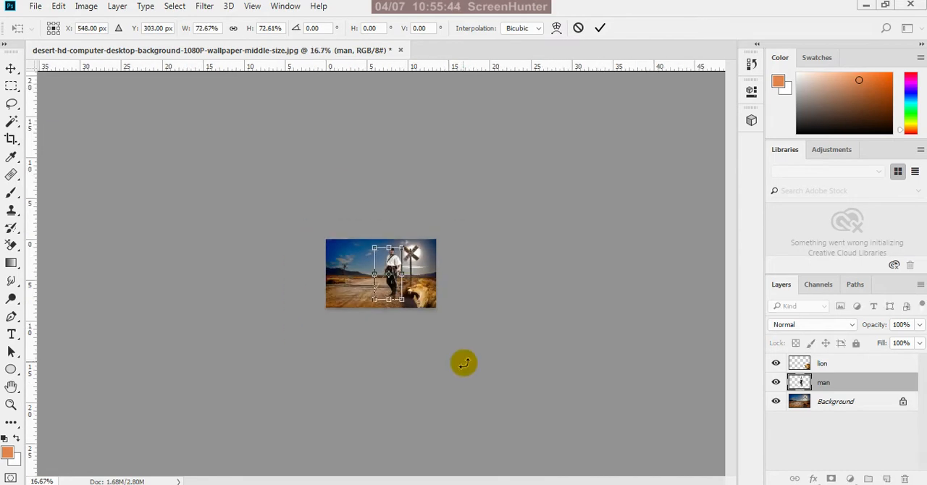
pyautogui.scroll(5, 415, 254)
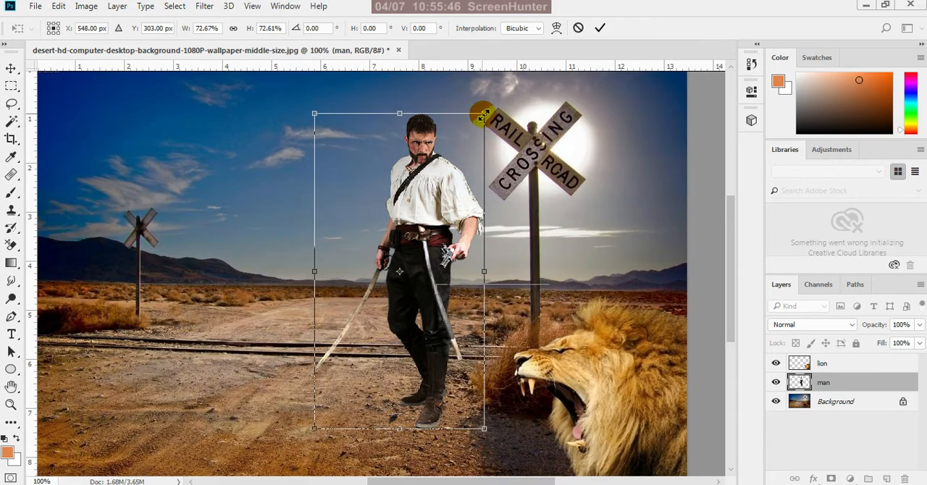
pyautogui.moveTo(484, 118); pyautogui.dragTo(457, 187)
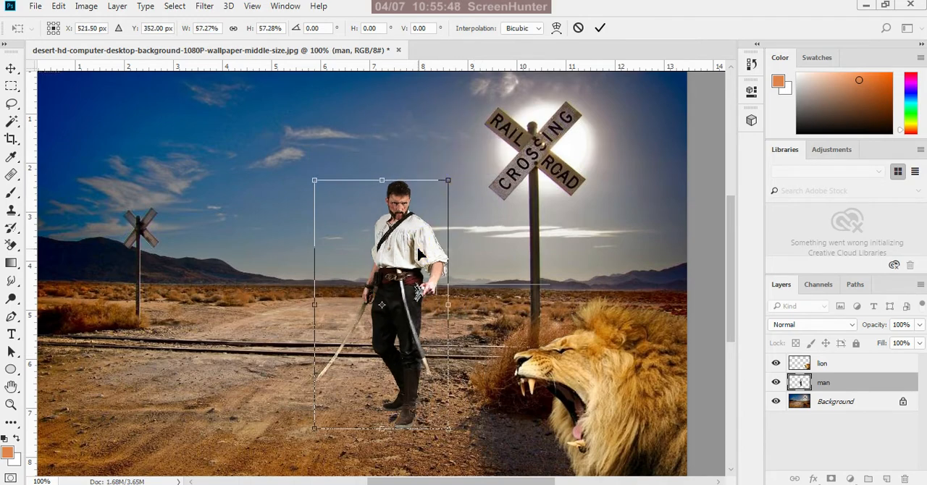
pyautogui.moveTo(421, 252); pyautogui.dragTo(472, 203)
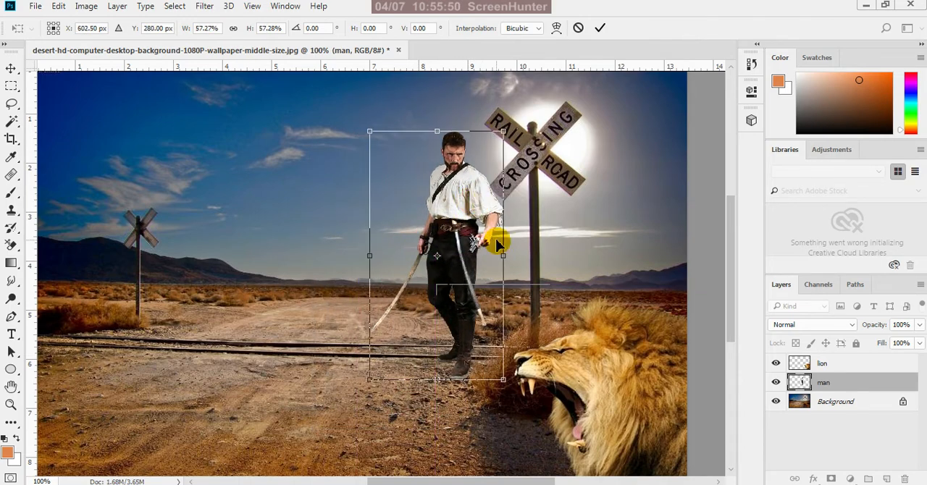
pyautogui.scroll(-3, 499, 301)
pyautogui.scroll(3, 468, 226)
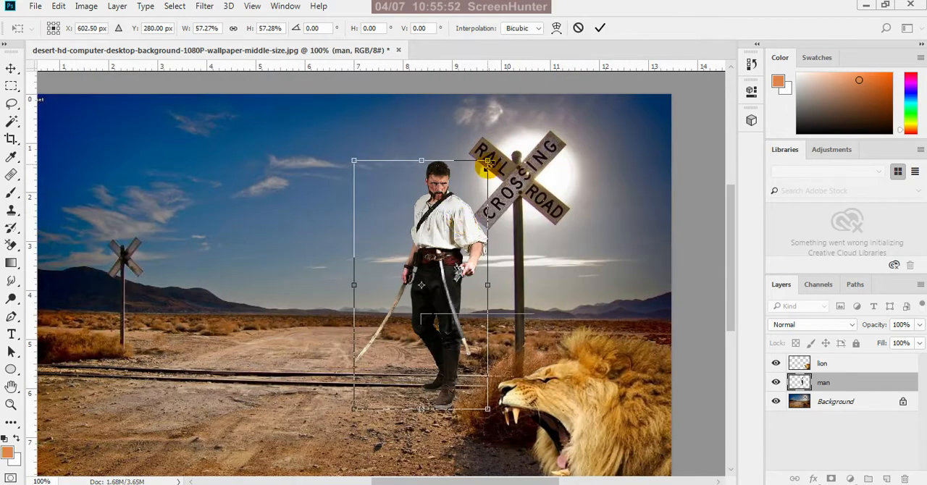
# Scale the man down to about 47% and stand him against the post of the large crossing sign
pyautogui.moveTo(488, 161); pyautogui.dragTo(472, 191)
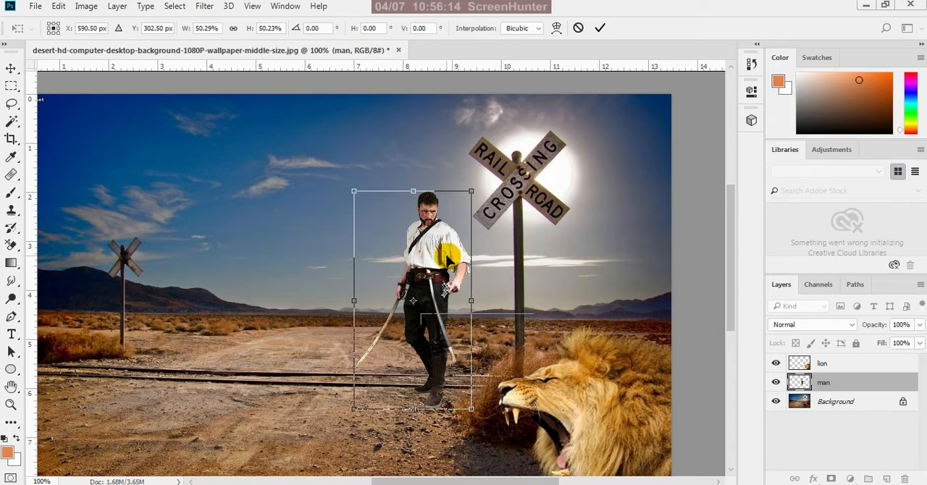
pyautogui.moveTo(441, 269); pyautogui.dragTo(453, 258)
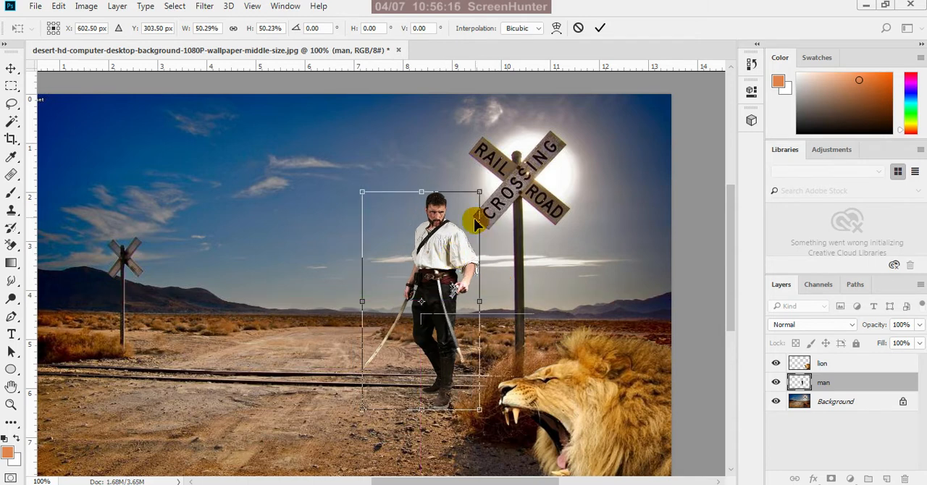
pyautogui.moveTo(481, 193); pyautogui.dragTo(471, 207)
pyautogui.moveTo(437, 274); pyautogui.dragTo(483, 274)
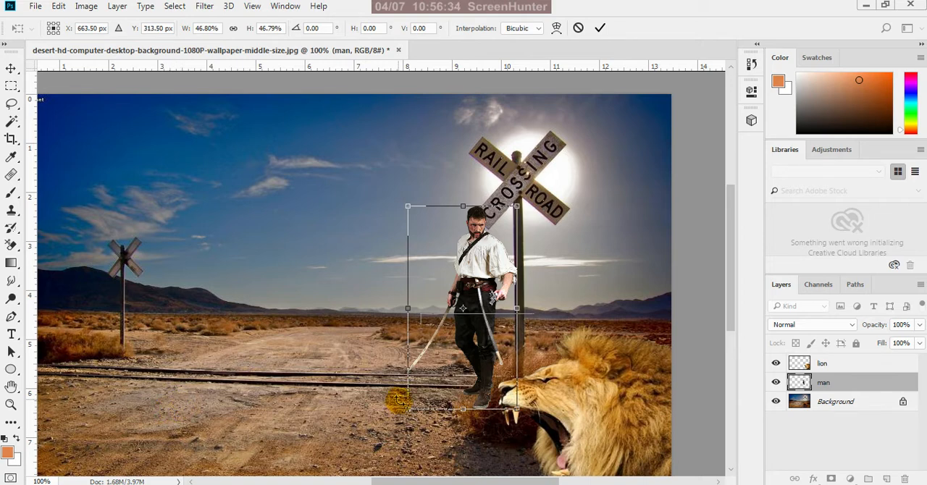
# Shift the man horizontally to the left side of the scene, in front of the distant crossing sign, at X 203.5 px
pyautogui.hotkey('shift', 'Left')
pyautogui.hotkey('shift', 'Left')
pyautogui.hotkey('shift', 'Left')
pyautogui.hotkey('shift', 'Left')
pyautogui.hotkey('shift', 'Left')
pyautogui.hotkey('shift', 'Left')
pyautogui.hotkey('shift', 'Left')
pyautogui.hotkey('shift', 'Left')
pyautogui.hotkey('shift', 'Left')
pyautogui.hotkey('shift', 'Left')
pyautogui.hotkey('shift', 'Left')
pyautogui.hotkey('shift', 'Left')
pyautogui.hotkey('shift', 'Left')
pyautogui.hotkey('shift', 'Left')
pyautogui.hotkey('shift', 'Left')
pyautogui.hotkey('shift', 'Left')
pyautogui.hotkey('shift', 'Left')
pyautogui.hotkey('shift', 'Left')
pyautogui.hotkey('shift', 'Left')
pyautogui.hotkey('shift', 'Left')
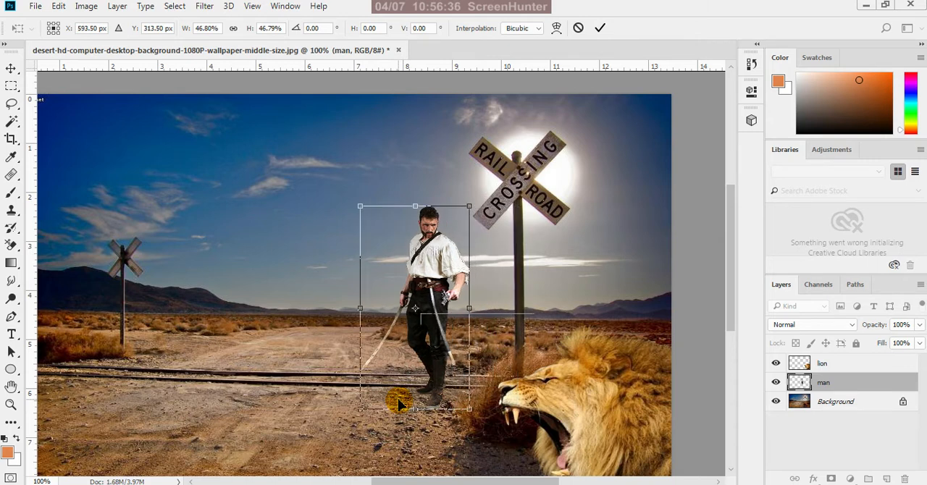
pyautogui.hotkey('shift', 'Left')
pyautogui.hotkey('shift', 'Left')
pyautogui.hotkey('shift', 'Left')
pyautogui.hotkey('shift', 'Left')
pyautogui.hotkey('shift', 'Left')
pyautogui.hotkey('shift', 'Left')
pyautogui.hotkey('shift', 'Left')
pyautogui.hotkey('shift', 'Left')
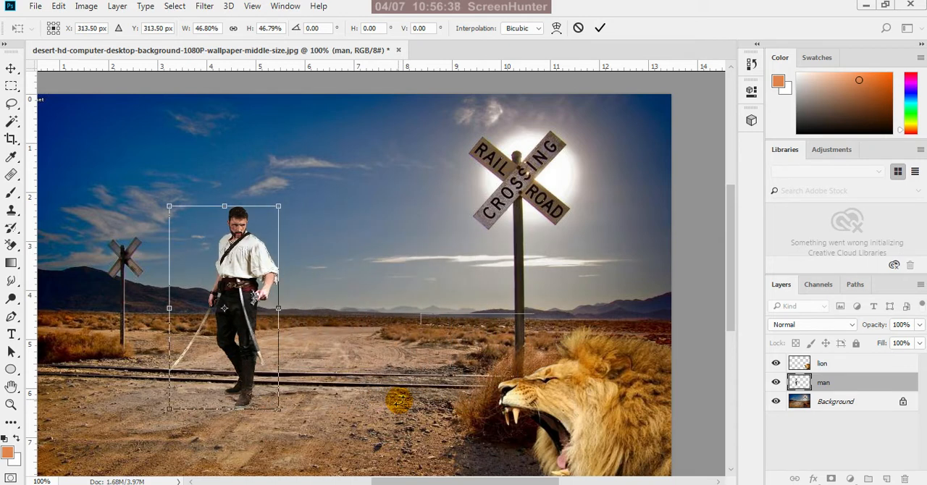
pyautogui.hotkey('shift', 'Left')
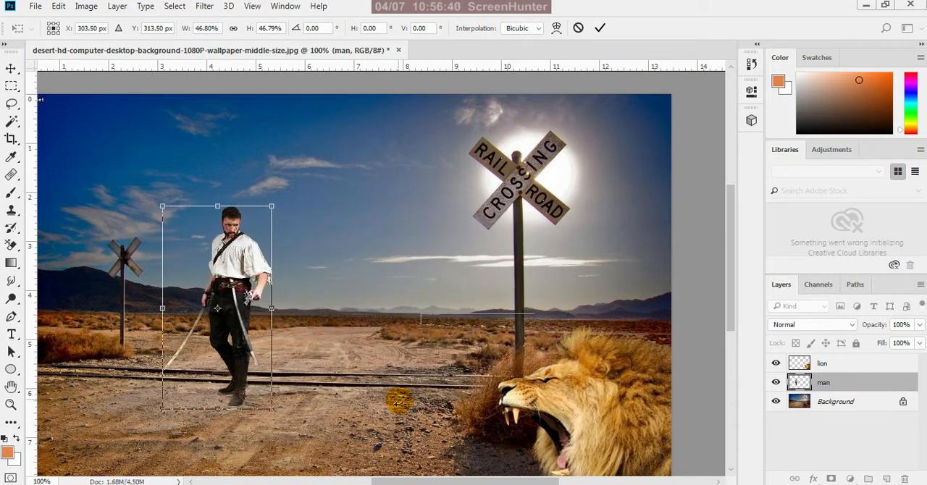
pyautogui.hotkey('shift', 'Left')
pyautogui.hotkey('shift', 'Left')
pyautogui.hotkey('shift', 'Left')
pyautogui.hotkey('shift', 'Left')
pyautogui.hotkey('shift', 'Left')
pyautogui.hotkey('shift', 'Left')
pyautogui.hotkey('shift', 'Left')
pyautogui.hotkey('shift', 'Left')
pyautogui.hotkey('shift', 'Left')
pyautogui.hotkey('shift', 'Left')
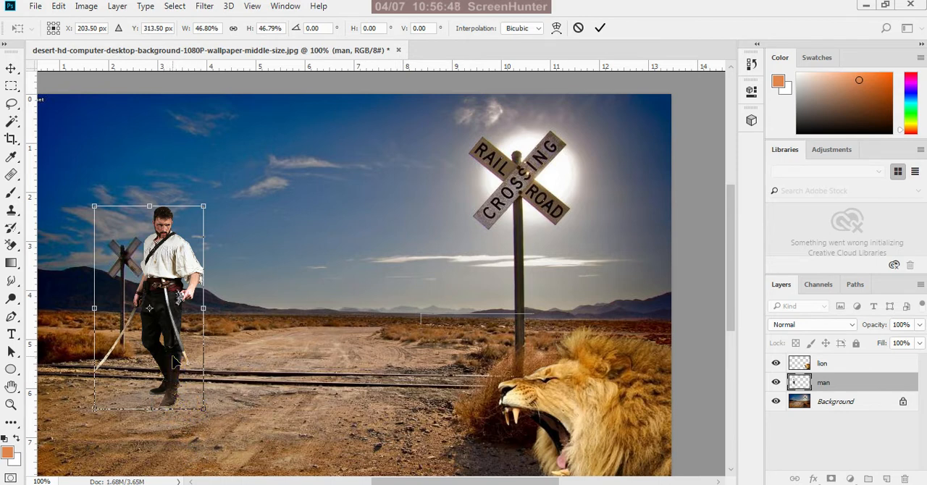
# Enlarge the man to about 61%, stand him on the left foreground ground and apply the transform
pyautogui.moveTo(174, 362); pyautogui.dragTo(176, 415)
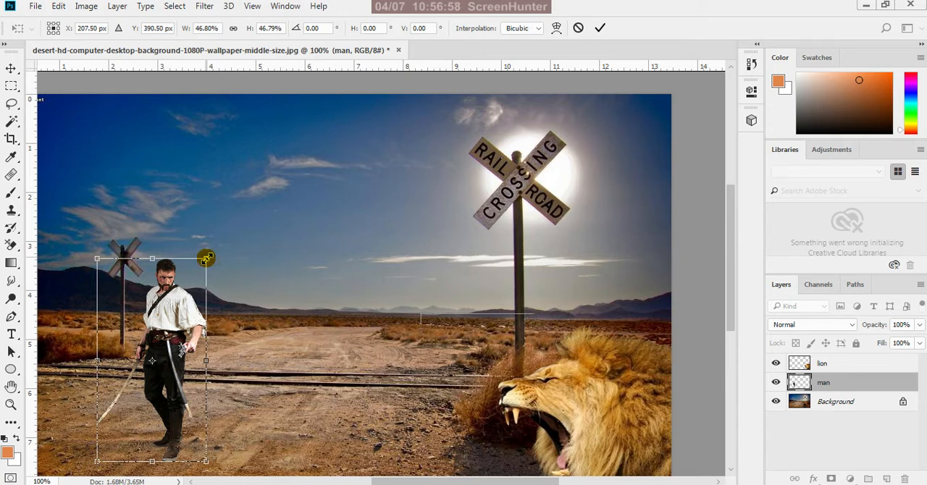
pyautogui.moveTo(207, 258); pyautogui.dragTo(239, 198)
pyautogui.moveTo(192, 281); pyautogui.dragTo(162, 286)
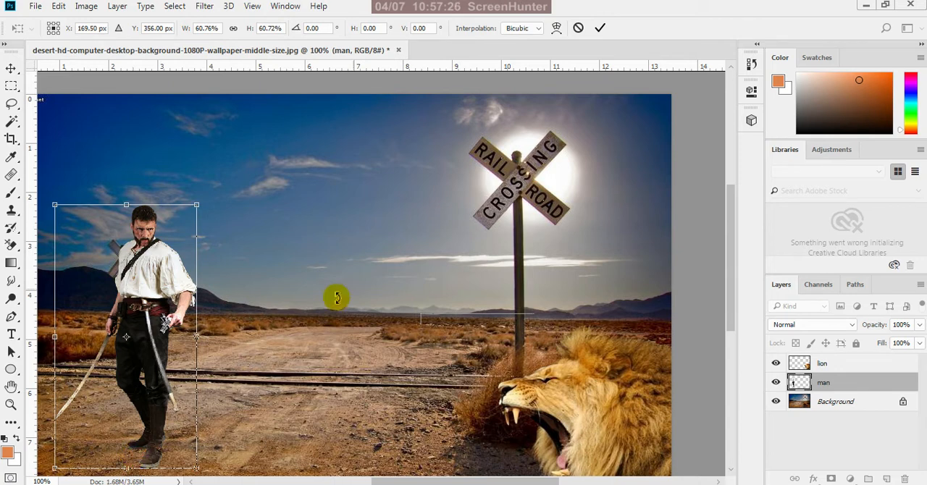
pyautogui.click(602, 33)
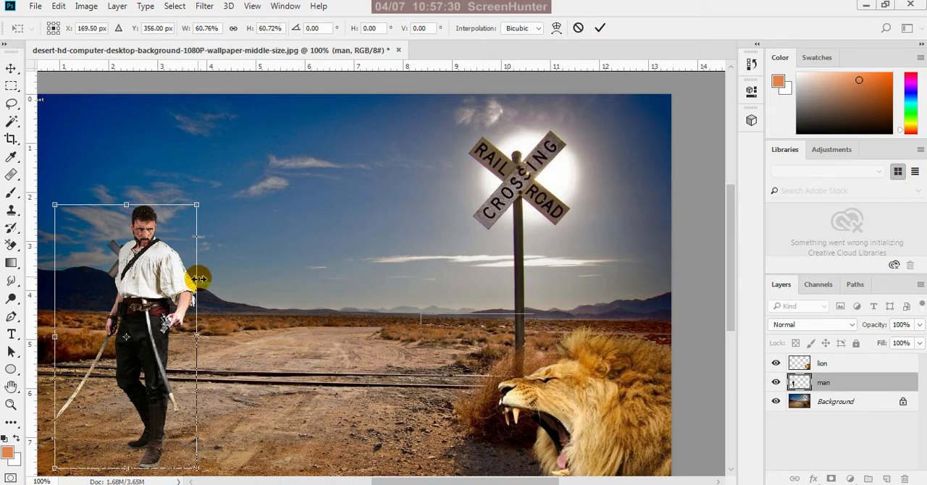
pyautogui.scroll(1, 81, 255)
pyautogui.scroll(5, 82, 255)
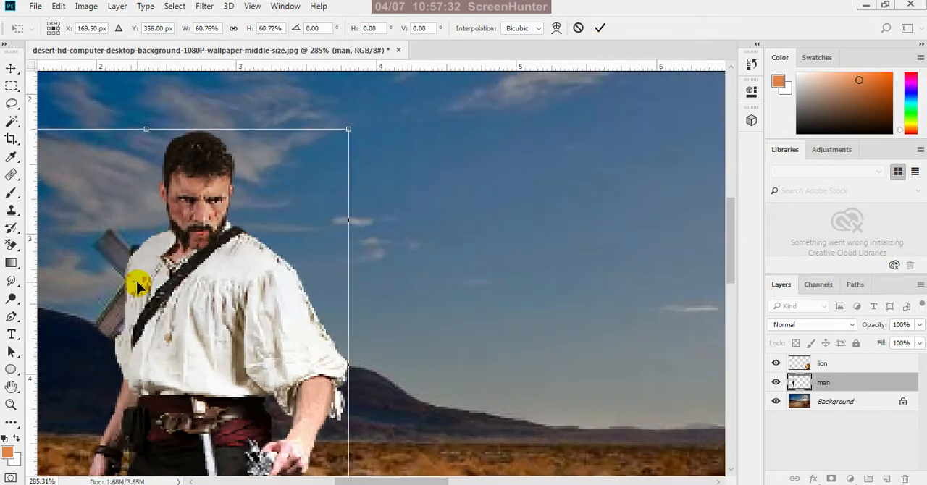
pyautogui.scroll(-8, 137, 286)
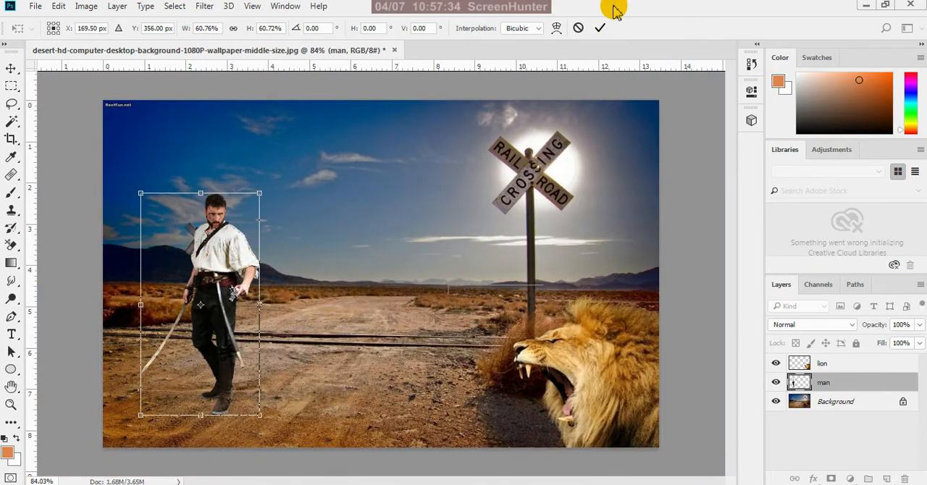
pyautogui.click(601, 28)
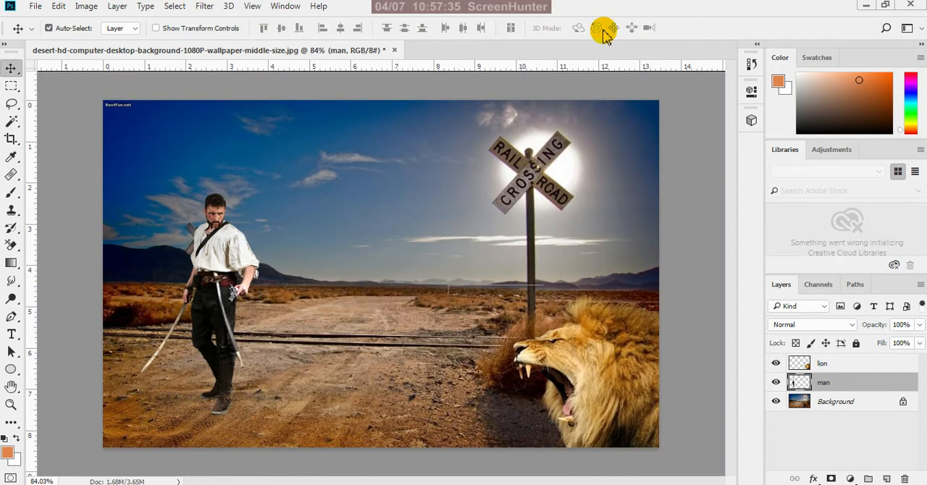
# Raise the lion along the scene's right edge so its head overlaps the large crossing sign and its front leg shows
pyautogui.click(603, 371)
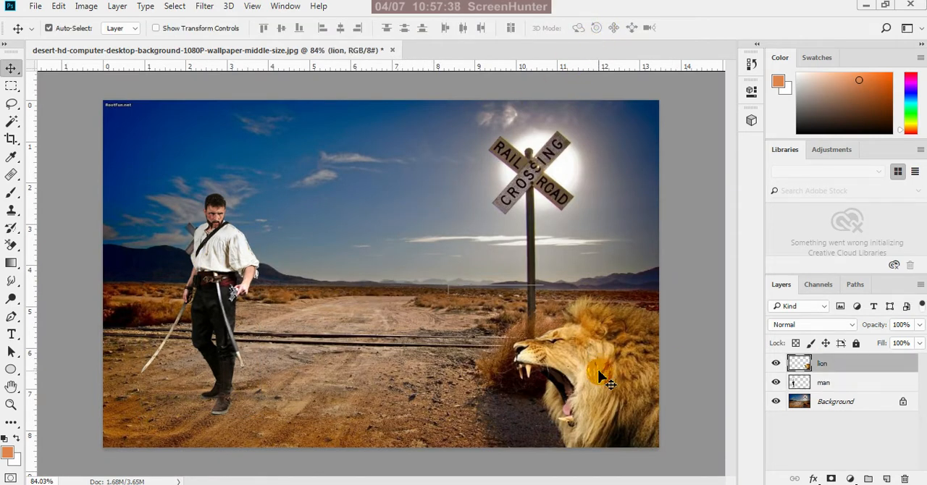
pyautogui.moveTo(601, 374); pyautogui.dragTo(585, 228)
pyautogui.scroll(-2, 557, 322)
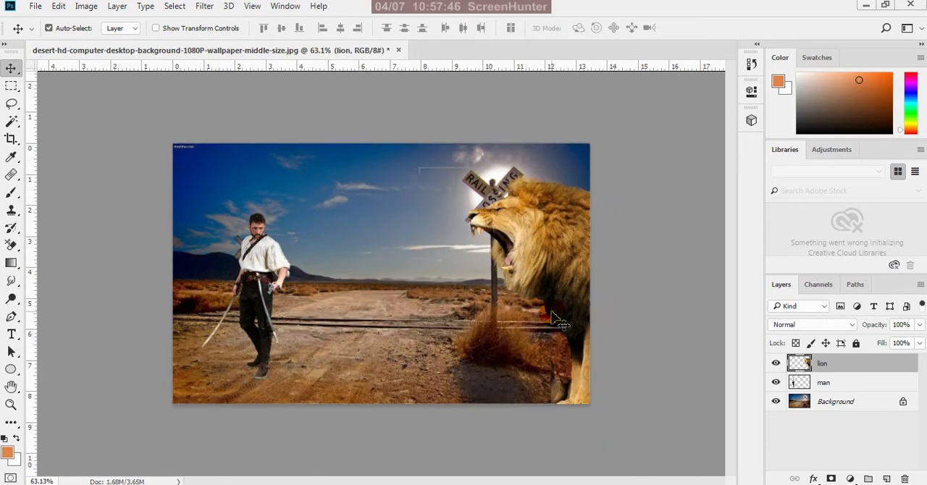
pyautogui.moveTo(568, 293)
pyautogui.mouseDown()
pyautogui.moveTo(567, 341)
pyautogui.moveTo(575, 291)
pyautogui.mouseUp()
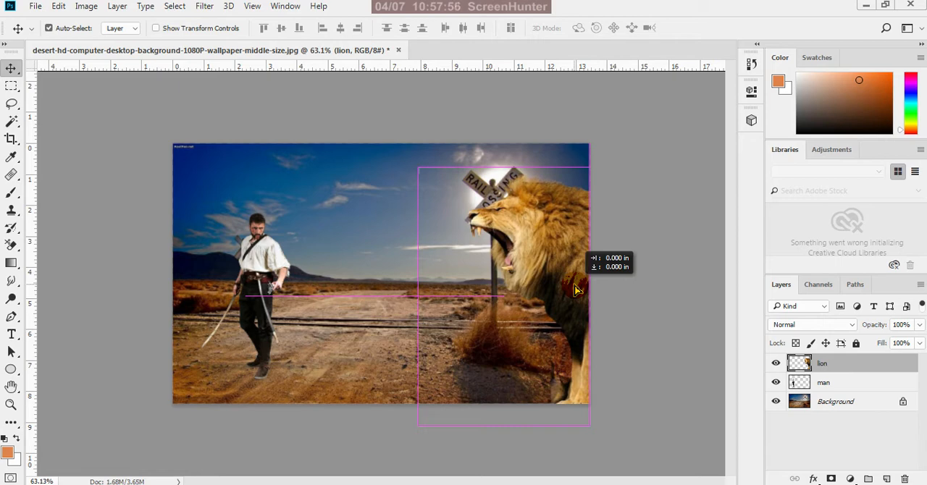
pyautogui.moveTo(576, 290); pyautogui.dragTo(578, 291)
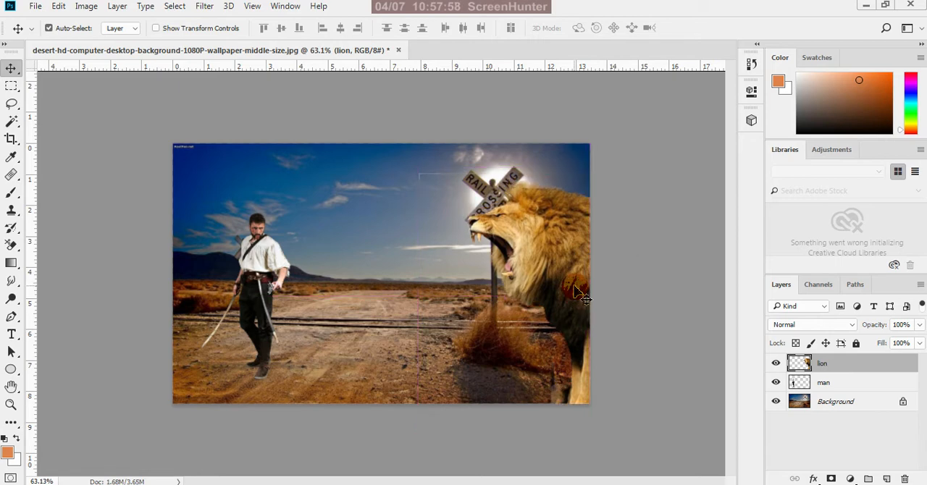
# Shrink the lion to about 60% with Free Transform and place it directly beside the man
pyautogui.hotkey('ctrl', 't')
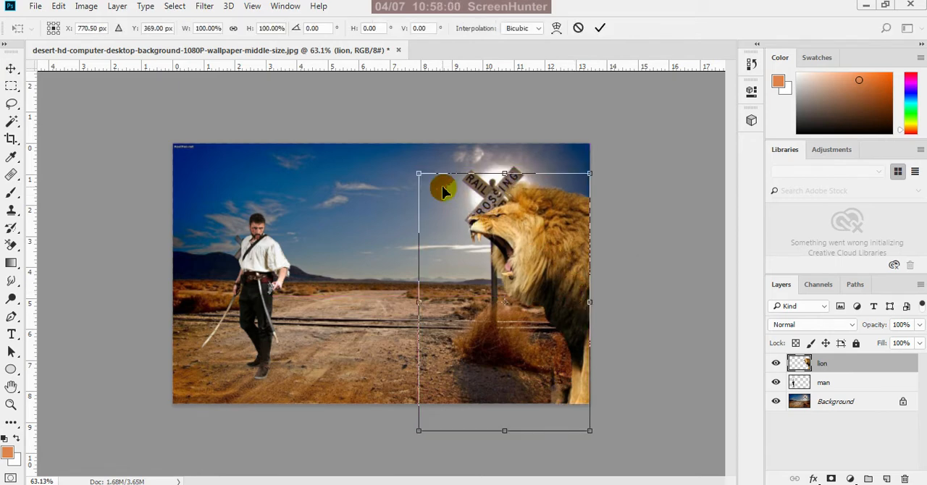
pyautogui.moveTo(418, 176); pyautogui.dragTo(433, 204)
pyautogui.moveTo(533, 266)
pyautogui.mouseDown()
pyautogui.moveTo(416, 271)
pyautogui.moveTo(314, 256)
pyautogui.mouseUp()
pyautogui.moveTo(378, 192)
pyautogui.mouseDown()
pyautogui.moveTo(360, 268)
pyautogui.moveTo(337, 306)
pyautogui.moveTo(310, 290)
pyautogui.mouseUp()
pyautogui.moveTo(301, 328); pyautogui.dragTo(335, 271)
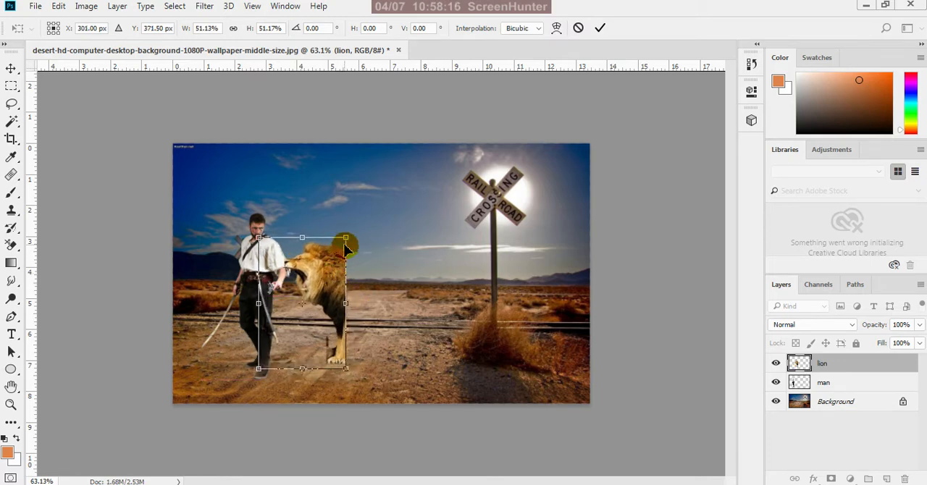
pyautogui.moveTo(348, 237); pyautogui.dragTo(355, 222)
pyautogui.moveTo(336, 258); pyautogui.dragTo(336, 266)
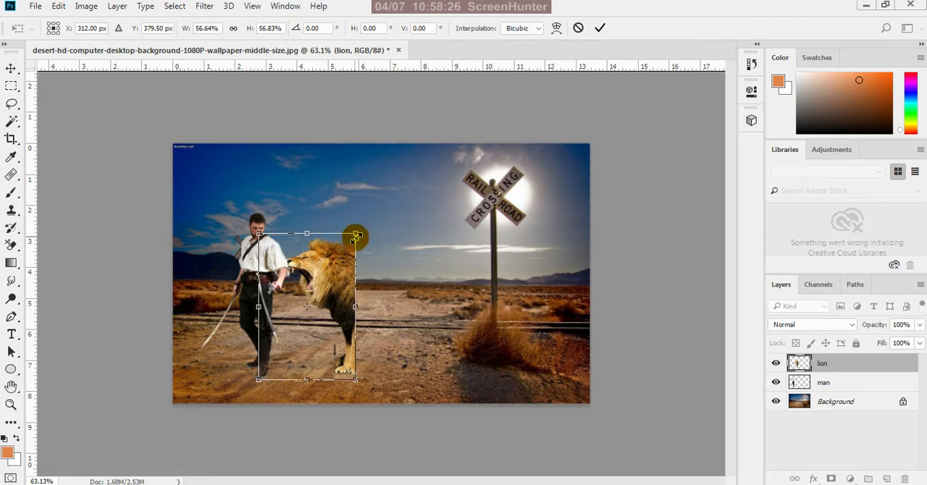
pyautogui.moveTo(356, 237); pyautogui.dragTo(361, 225)
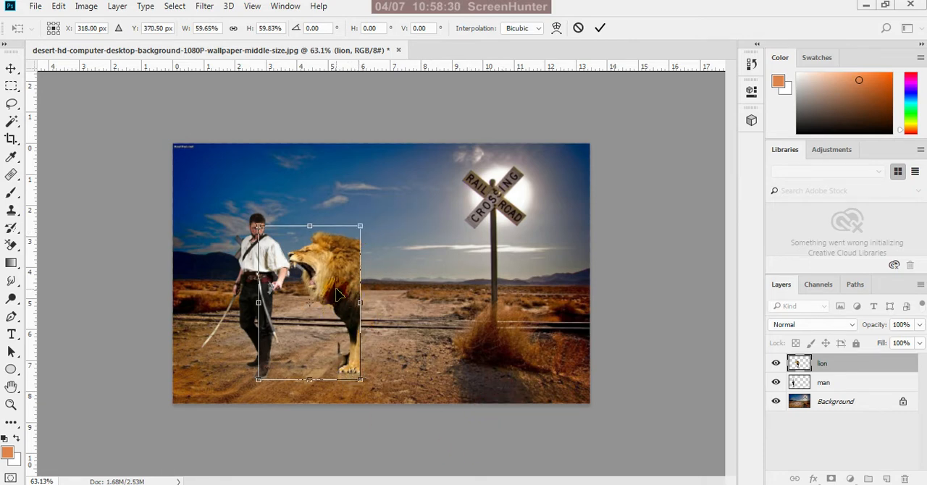
# Move the lion into the scene's lower-right corner and enlarge it to about 83%
pyautogui.moveTo(339, 293); pyautogui.dragTo(567, 318)
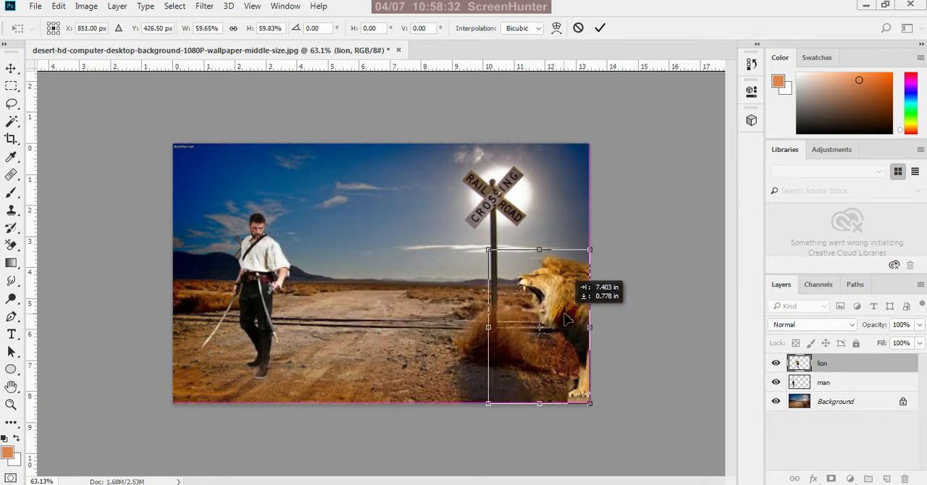
pyautogui.click(486, 252)
pyautogui.moveTo(486, 252); pyautogui.dragTo(461, 181)
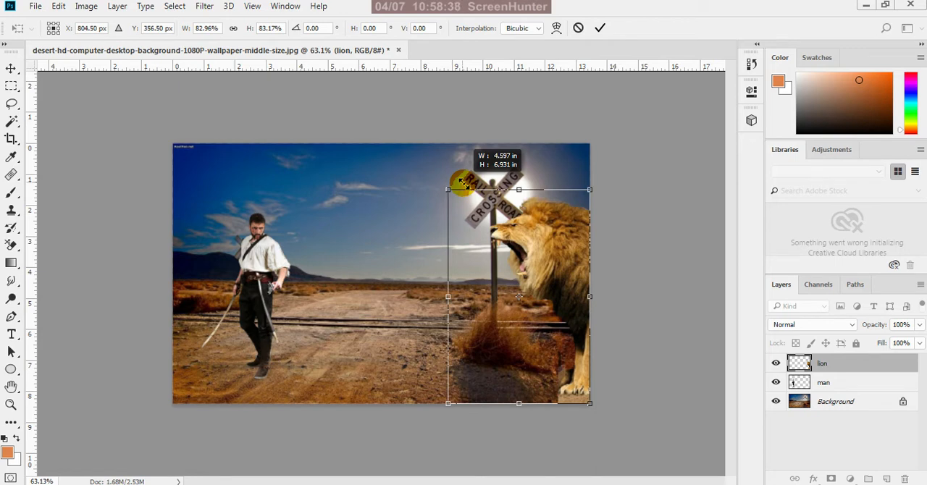
pyautogui.moveTo(461, 181); pyautogui.dragTo(461, 182)
# Lower the lion along the scene's right side so its legs extend below the picture's lower edge
pyautogui.moveTo(571, 272); pyautogui.dragTo(571, 309)
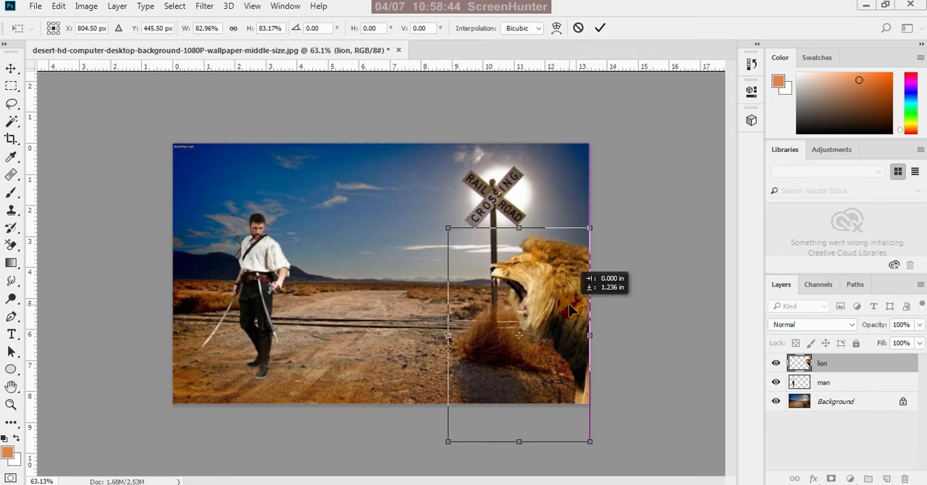
pyautogui.moveTo(572, 309)
pyautogui.mouseDown()
pyautogui.moveTo(567, 274)
pyautogui.moveTo(556, 282)
pyautogui.moveTo(573, 282)
pyautogui.moveTo(544, 218)
pyautogui.moveTo(445, 178)
pyautogui.moveTo(429, 233)
pyautogui.moveTo(521, 263)
pyautogui.moveTo(560, 261)
pyautogui.moveTo(580, 283)
pyautogui.moveTo(581, 319)
pyautogui.mouseUp()
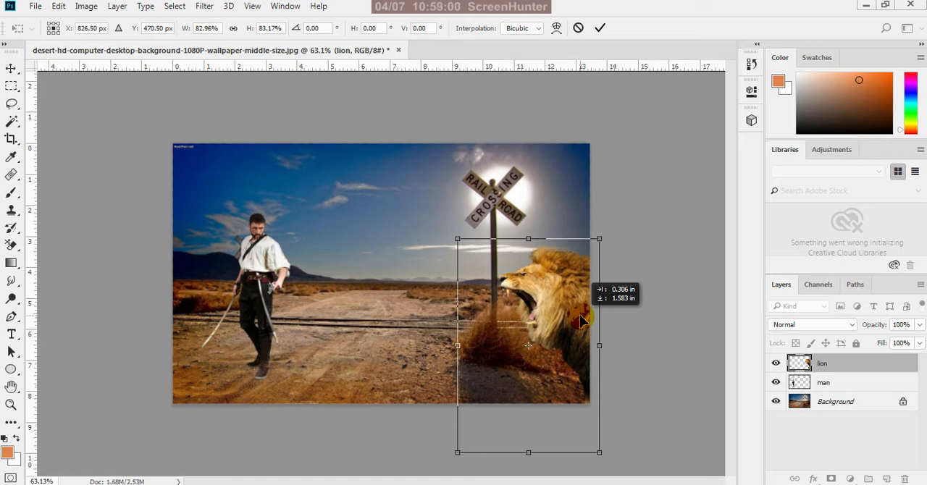
pyautogui.moveTo(581, 319); pyautogui.dragTo(582, 319)
pyautogui.click(458, 244)
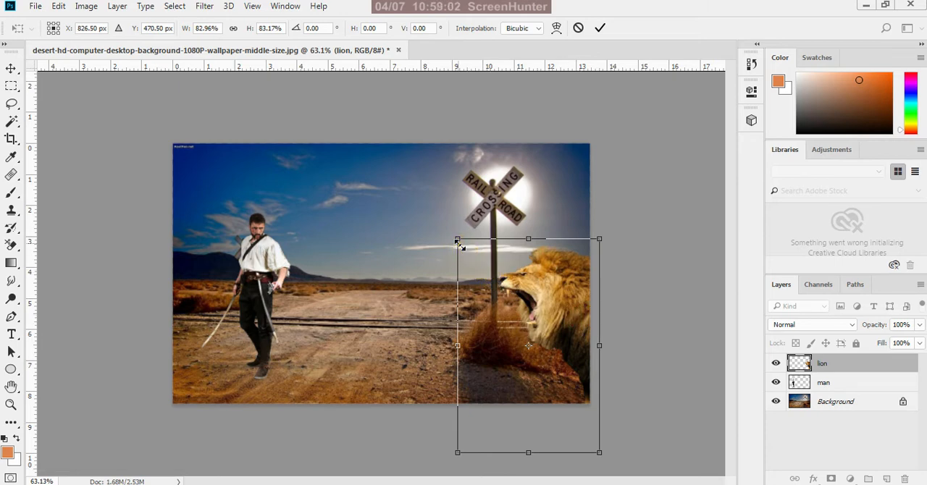
# Enlarge the lion to about 91% and raise it against the scene's right edge until its front paw shows
pyautogui.moveTo(459, 244); pyautogui.dragTo(449, 223)
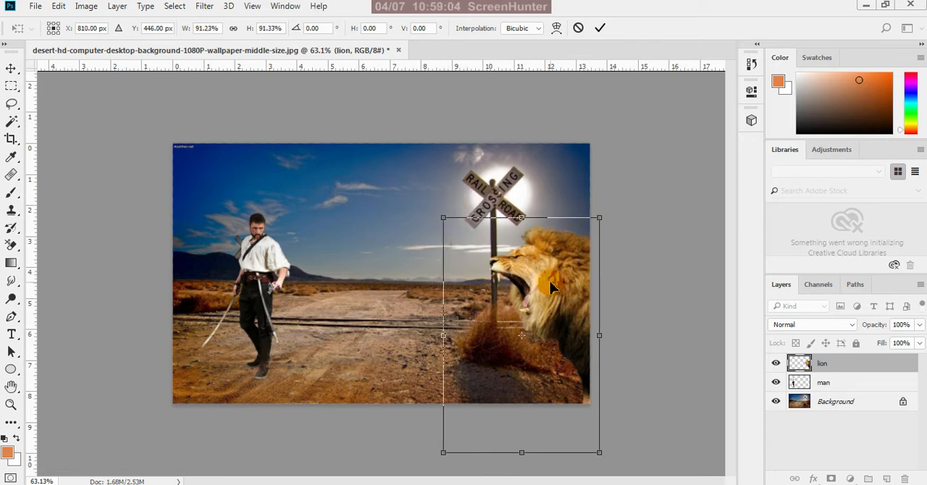
pyautogui.moveTo(552, 291); pyautogui.dragTo(552, 298)
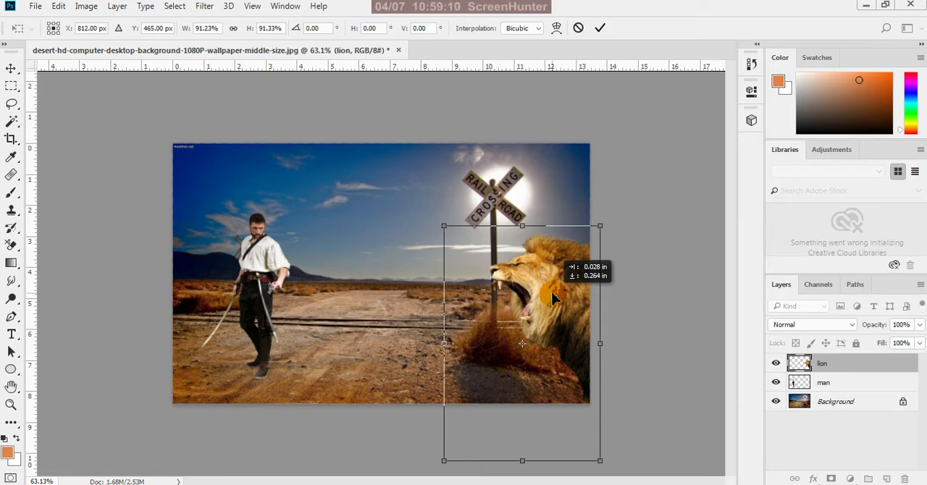
pyautogui.moveTo(552, 297); pyautogui.dragTo(541, 265)
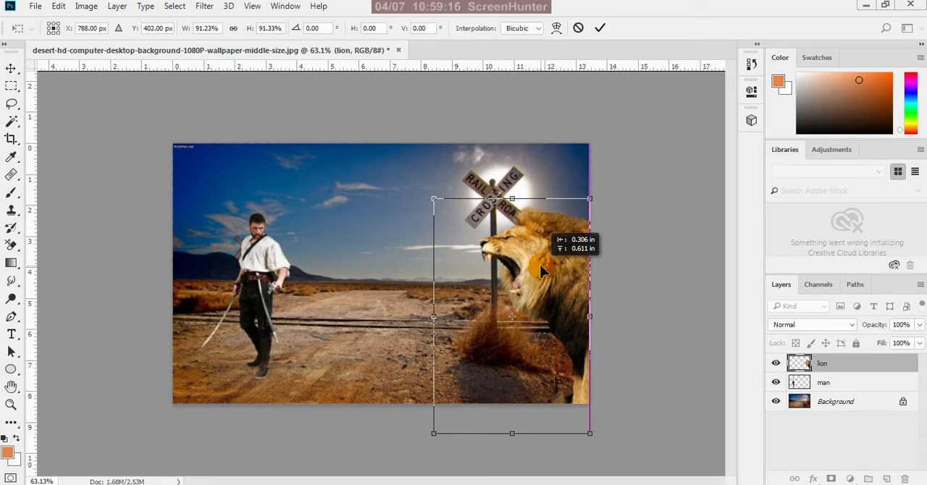
pyautogui.moveTo(542, 269); pyautogui.dragTo(537, 251)
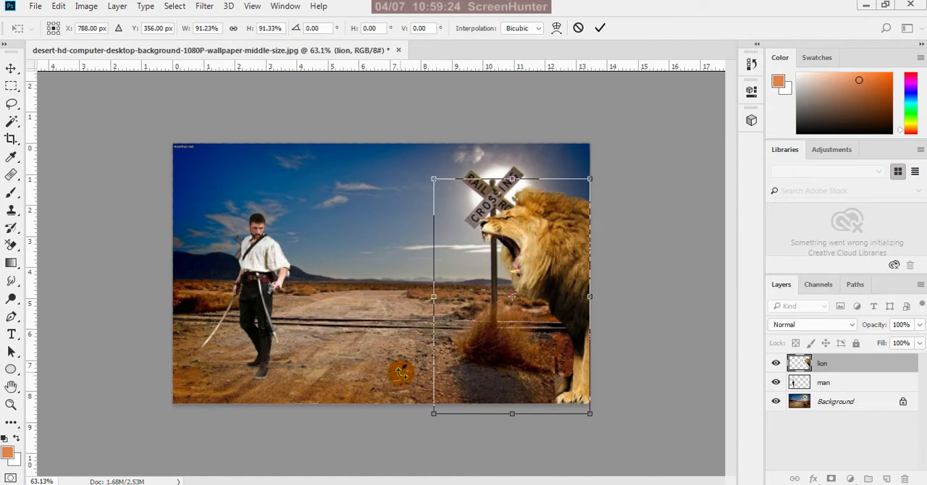
# Shrink the lion to about 87%, keeping it against the scene's right edge with its front paw in view
pyautogui.moveTo(435, 414); pyautogui.dragTo(441, 402)
pyautogui.moveTo(565, 269); pyautogui.dragTo(564, 281)
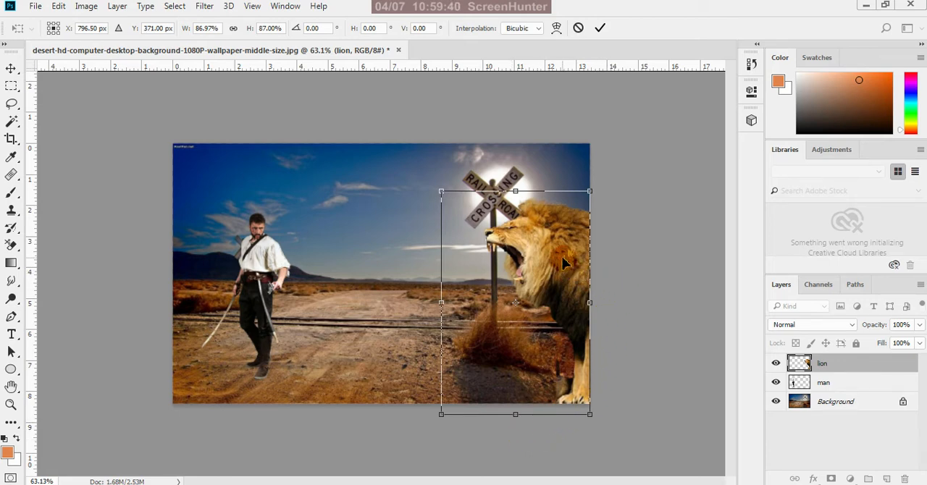
pyautogui.moveTo(565, 263); pyautogui.dragTo(563, 307)
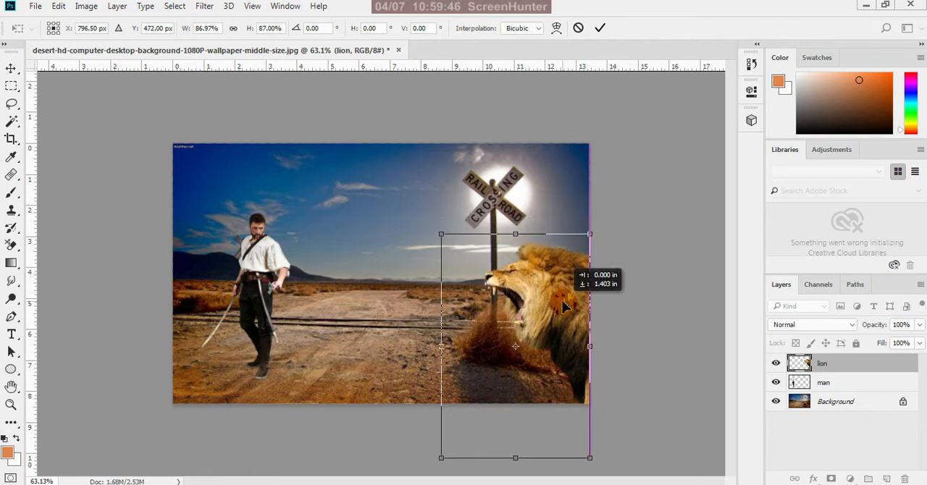
pyautogui.moveTo(564, 307); pyautogui.dragTo(562, 253)
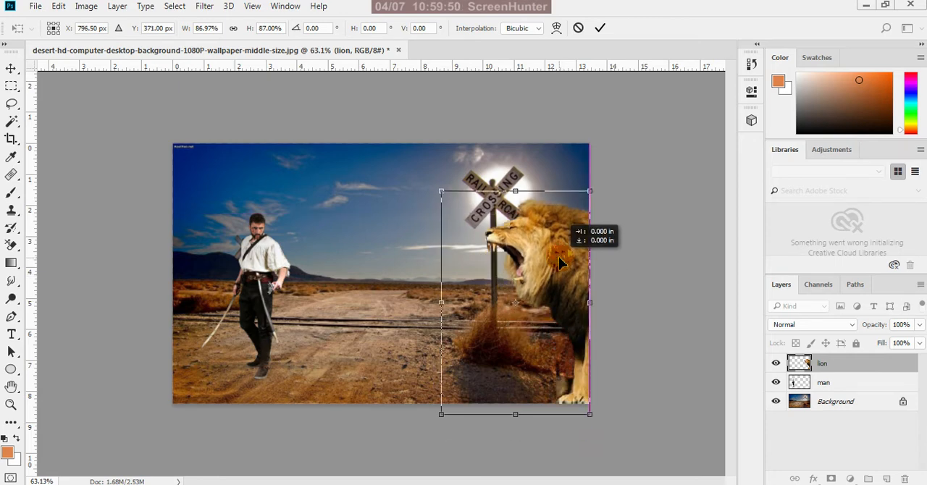
# Fine-tune the lion's vertical position so its paw rests on the scene's lower edge, and apply the transform
pyautogui.hotkey('ctrl', '0')
pyautogui.scroll(1, 591, 423)
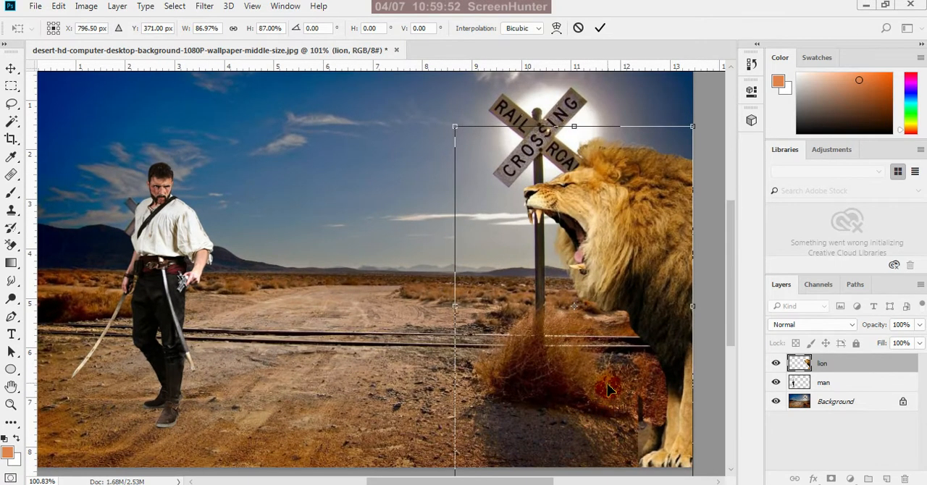
pyautogui.scroll(-4, 603, 378)
pyautogui.scroll(3, 625, 371)
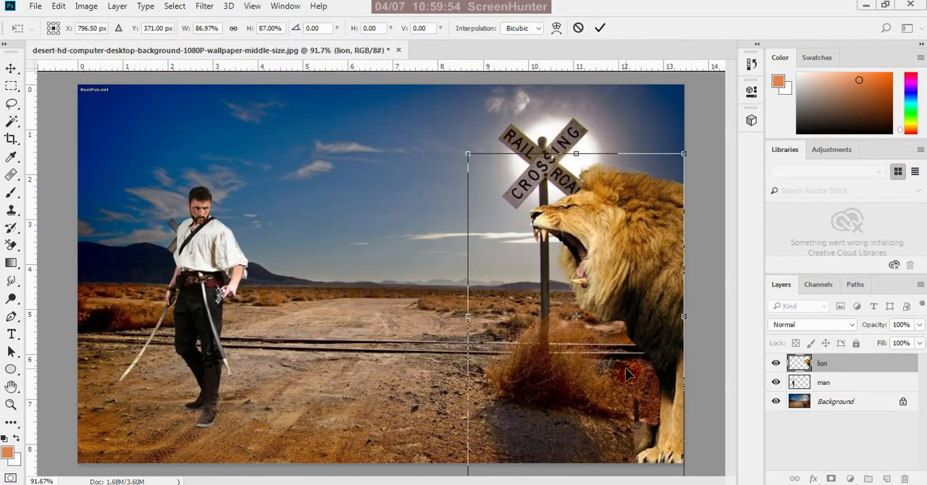
pyautogui.scroll(-1, 627, 374)
pyautogui.moveTo(618, 293)
pyautogui.mouseDown()
pyautogui.moveTo(607, 277)
pyautogui.moveTo(619, 293)
pyautogui.mouseUp()
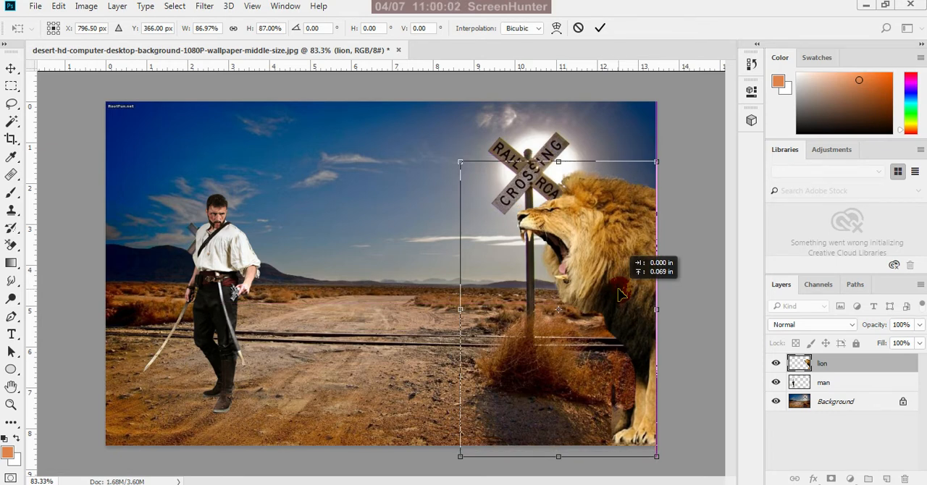
pyautogui.moveTo(619, 293); pyautogui.dragTo(619, 293)
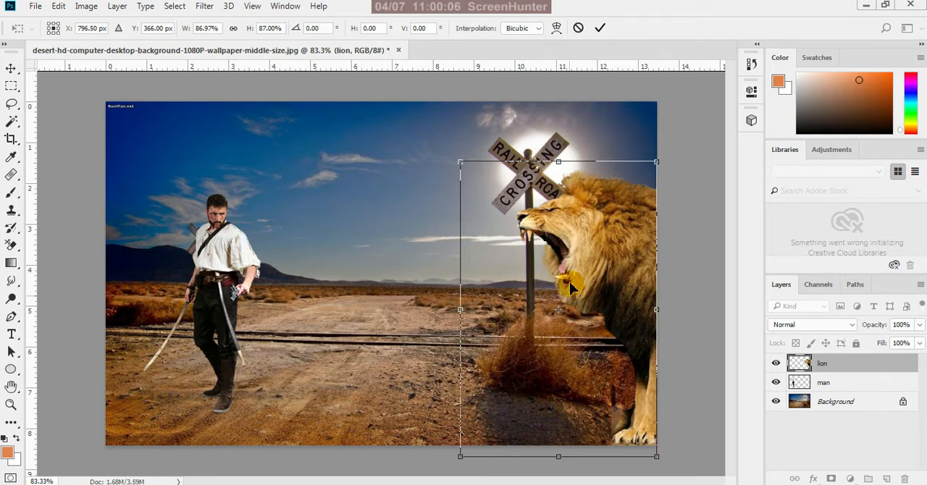
pyautogui.scroll(-5, 572, 315)
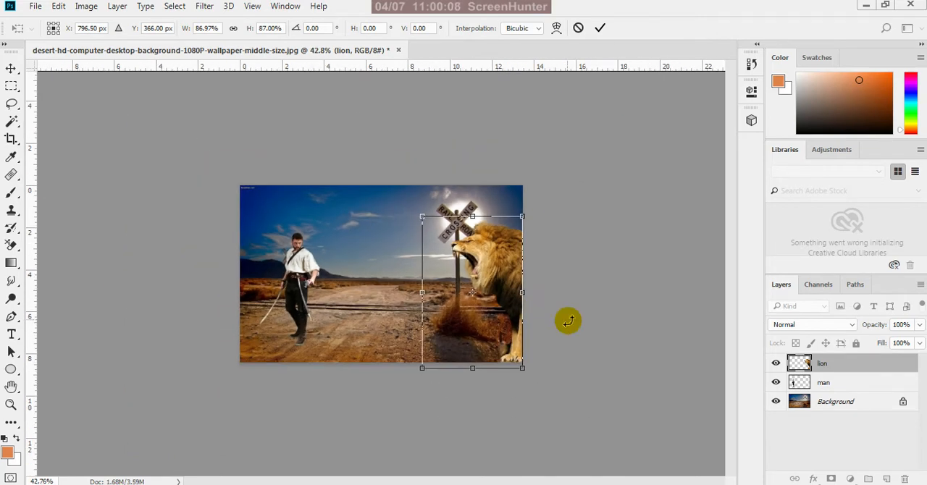
pyautogui.moveTo(502, 263)
pyautogui.mouseDown()
pyautogui.moveTo(487, 281)
pyautogui.moveTo(502, 295)
pyautogui.moveTo(502, 262)
pyautogui.mouseUp()
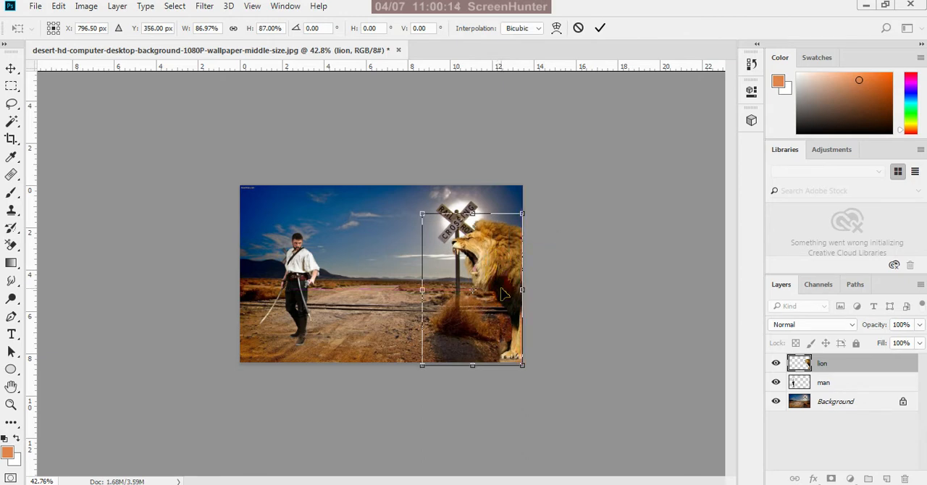
pyautogui.scroll(3, 527, 330)
pyautogui.scroll(2, 528, 330)
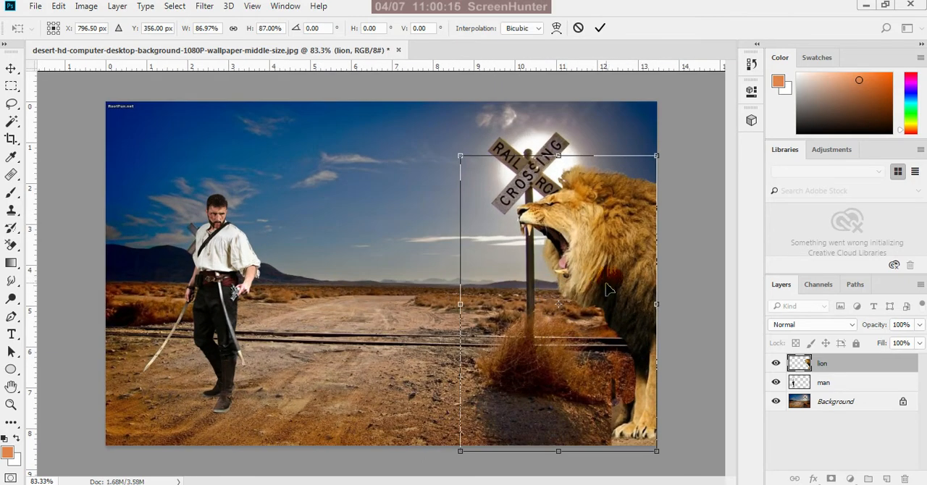
pyautogui.moveTo(607, 281); pyautogui.dragTo(611, 289)
pyautogui.click(600, 27)
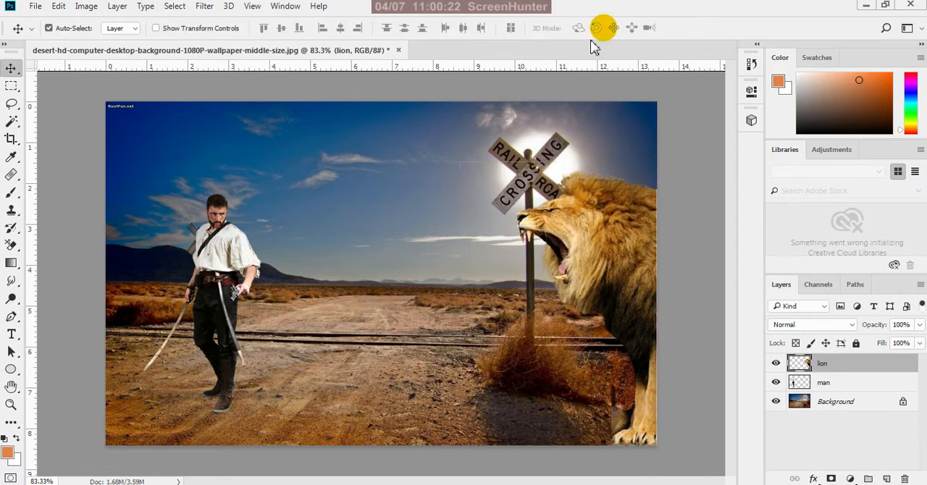
# Lasso the leftover patch of original background beside the lion's front leg and delete it from the lion layer
pyautogui.scroll(-5, 526, 336)
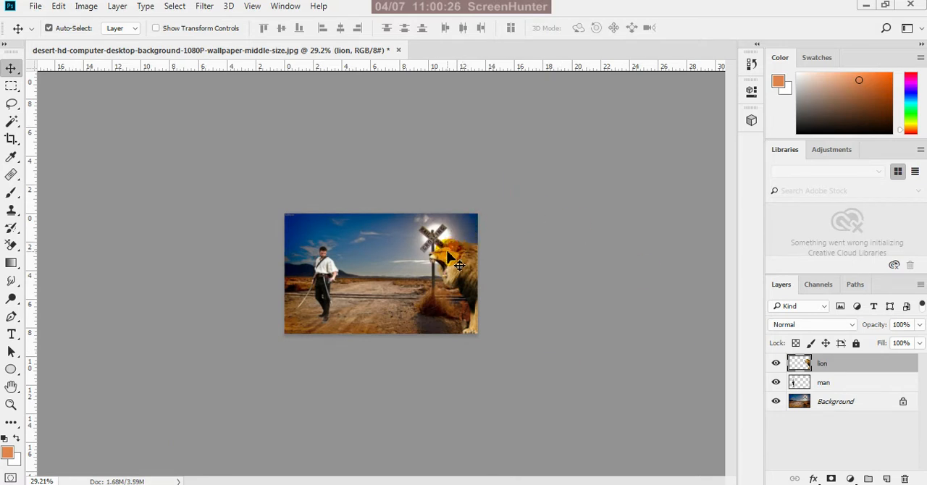
pyautogui.scroll(3, 457, 263)
pyautogui.scroll(2, 478, 261)
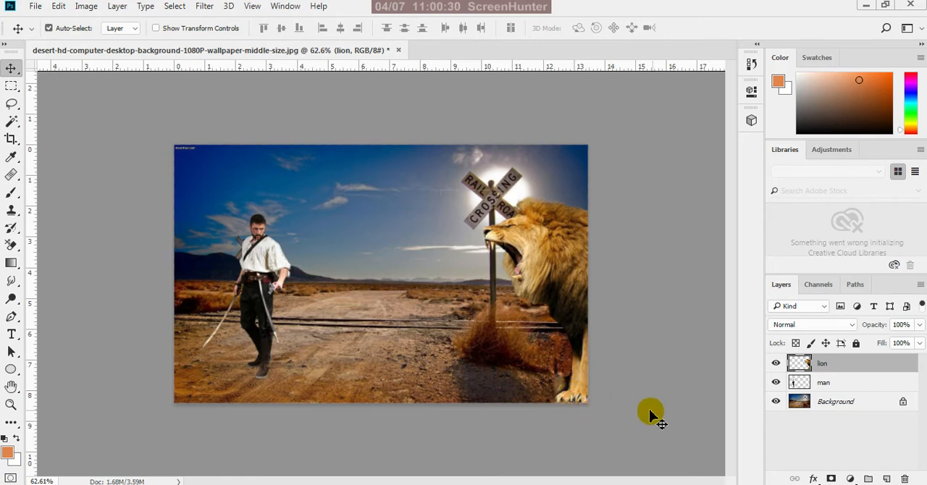
pyautogui.scroll(2, 562, 408)
pyautogui.scroll(-2, 589, 418)
pyautogui.scroll(2, 602, 420)
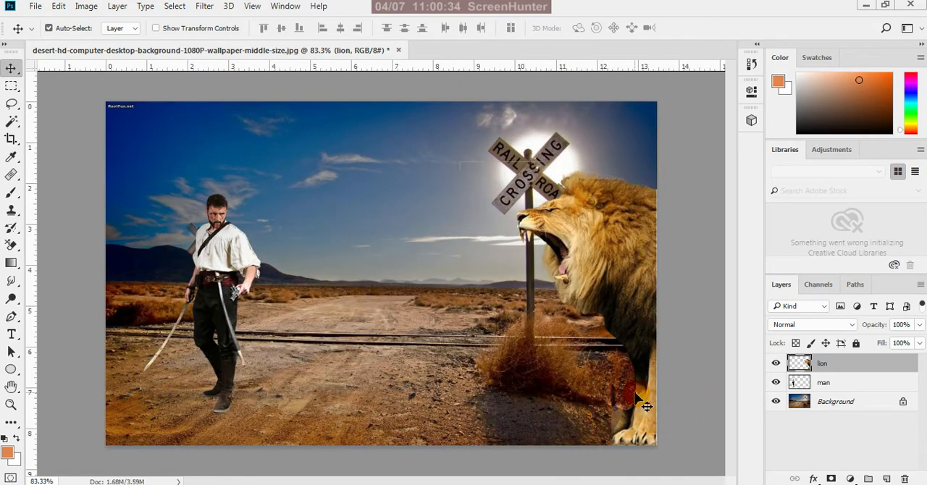
pyautogui.click(12, 105)
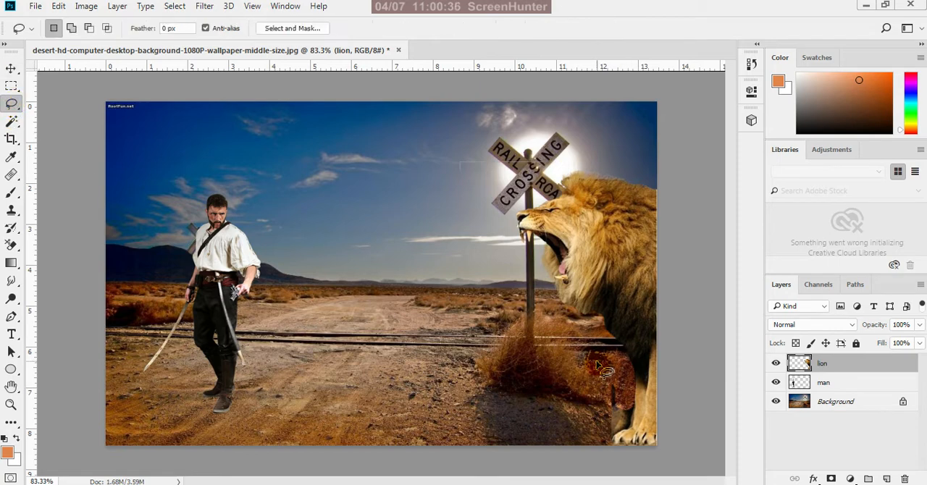
pyautogui.moveTo(605, 336); pyautogui.dragTo(634, 392)
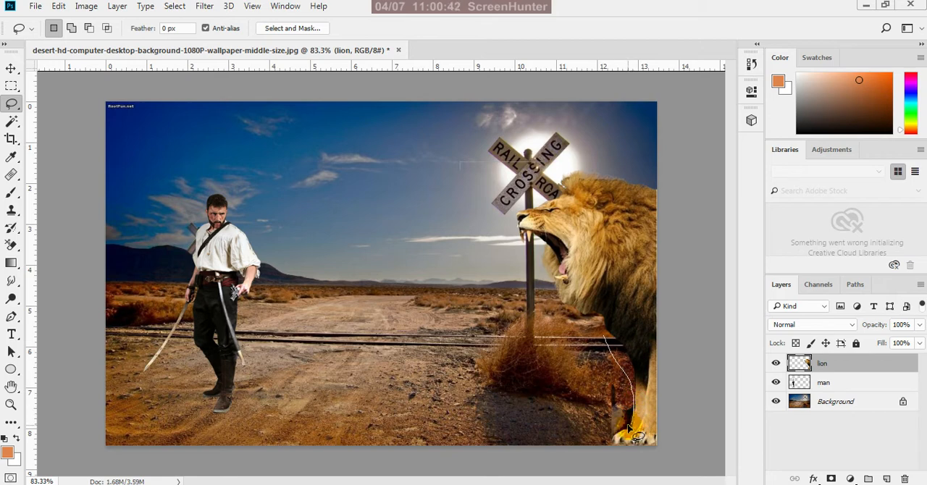
pyautogui.moveTo(619, 439)
pyautogui.mouseDown()
pyautogui.moveTo(570, 452)
pyautogui.moveTo(529, 426)
pyautogui.moveTo(527, 363)
pyautogui.moveTo(568, 333)
pyautogui.mouseUp()
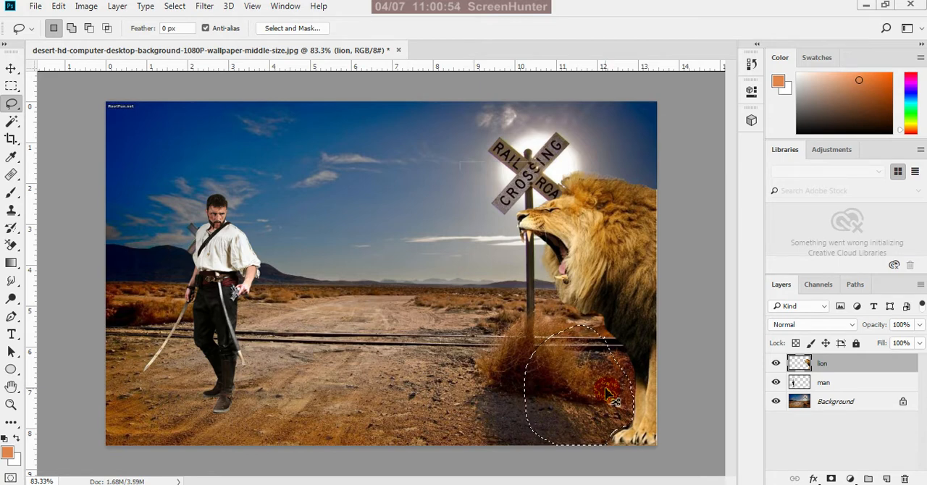
pyautogui.click(606, 391)
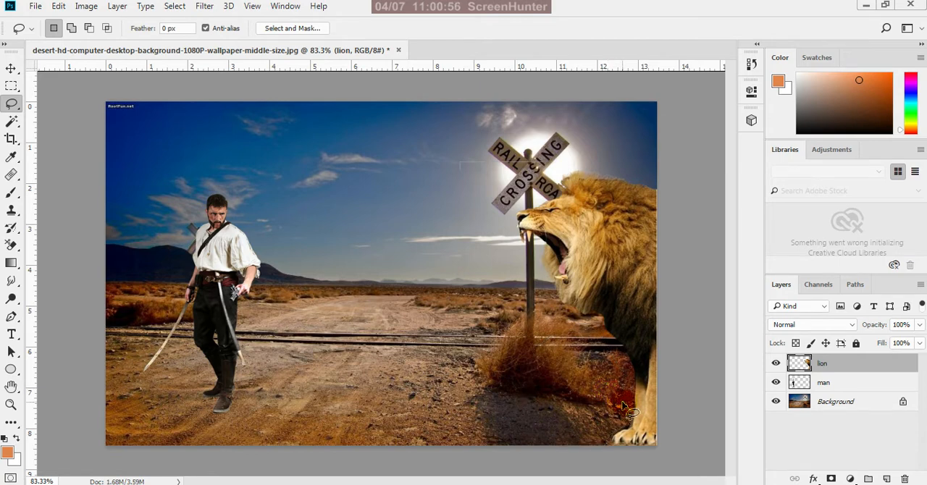
# Erase the remaining background fringe under the lion's mane and along its chest using the Background Eraser at size 20
pyautogui.scroll(4, 657, 444)
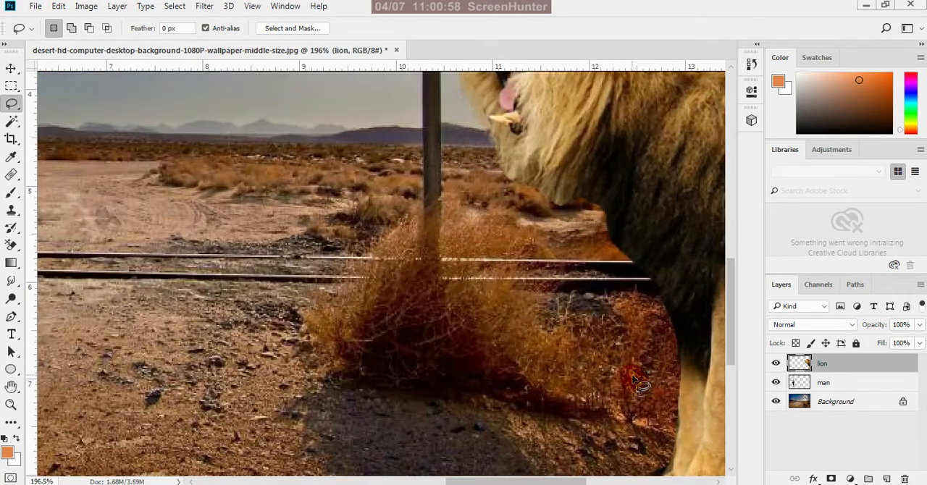
pyautogui.scroll(-3, 617, 375)
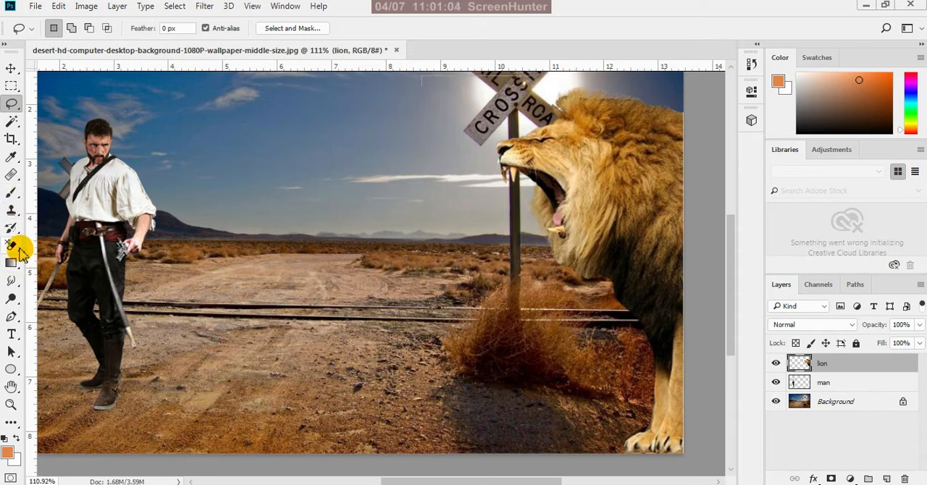
pyautogui.moveTo(12, 246); pyautogui.dragTo(67, 259)
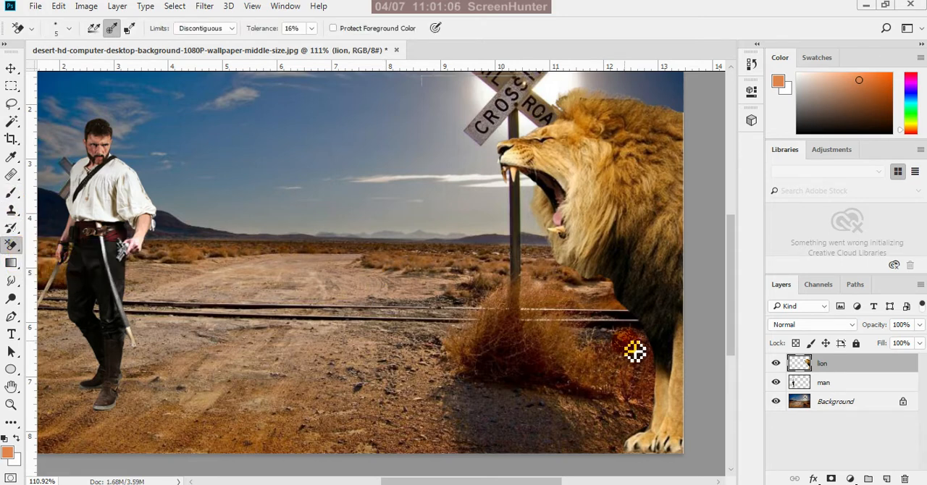
pyautogui.press(']')
pyautogui.press(']')
pyautogui.press(']')
pyautogui.press(']')
pyautogui.press(']')
pyautogui.press(']')
pyautogui.press(']')
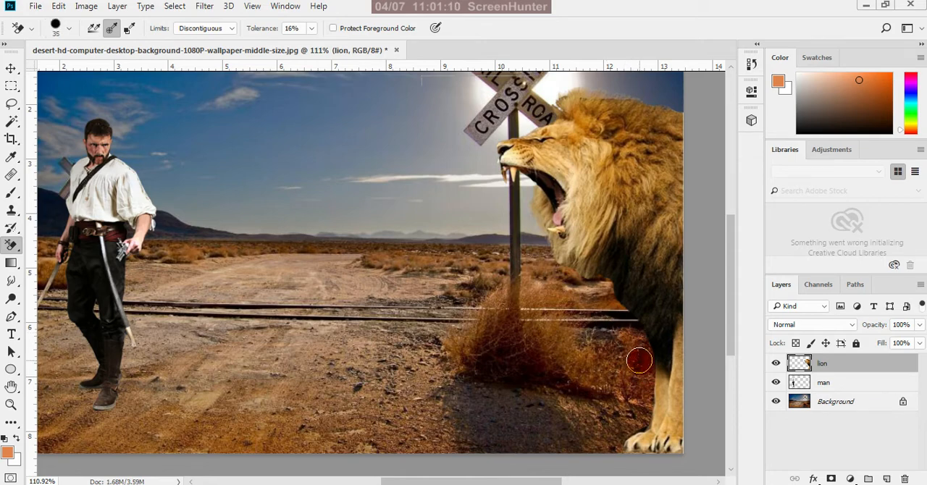
pyautogui.keyDown('alt'); pyautogui.scroll(1, 639, 355); pyautogui.keyUp('alt')
pyautogui.press('[')
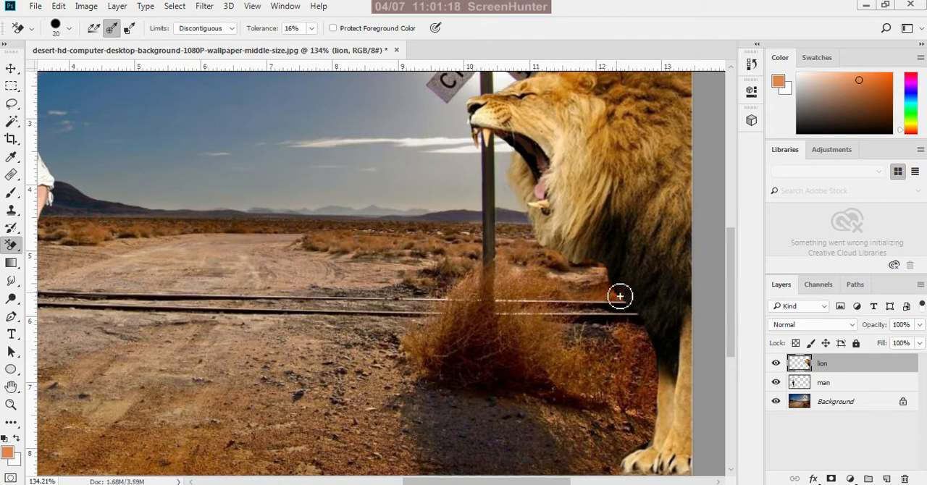
pyautogui.moveTo(609, 259)
pyautogui.mouseDown()
pyautogui.moveTo(648, 327)
pyautogui.moveTo(654, 357)
pyautogui.moveTo(645, 369)
pyautogui.mouseUp()
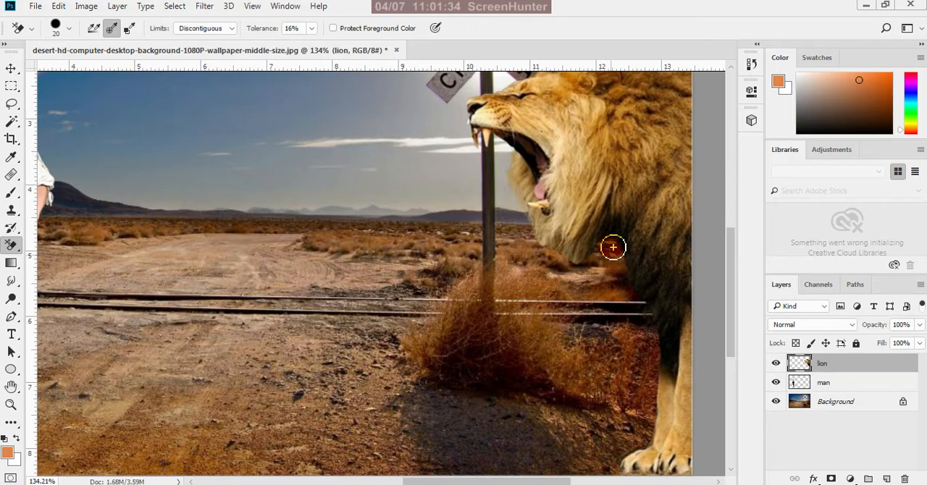
pyautogui.moveTo(613, 244)
pyautogui.mouseDown()
pyautogui.moveTo(604, 271)
pyautogui.moveTo(607, 250)
pyautogui.moveTo(572, 270)
pyautogui.mouseUp()
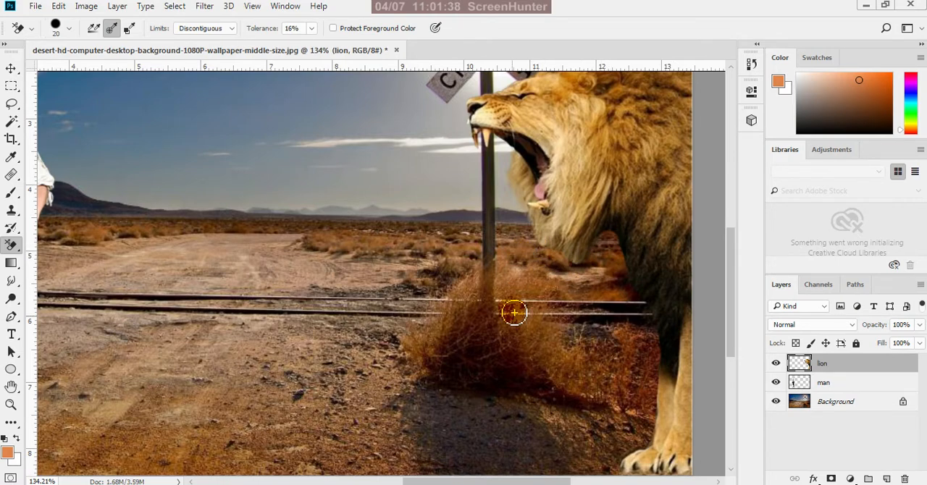
# Switch to the Move tool and unlock the Background layer so it becomes a regular layer
pyautogui.scroll(-3, 633, 368)
pyautogui.scroll(-2, 641, 377)
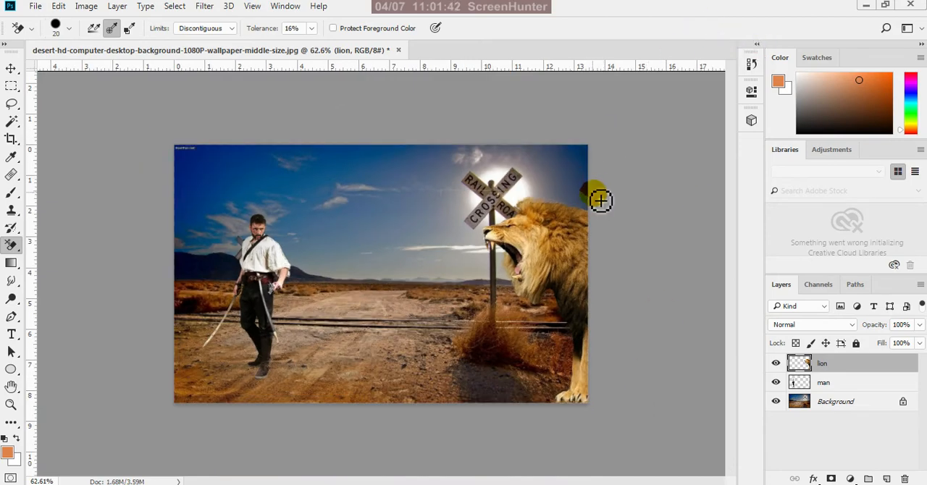
pyautogui.scroll(5, 600, 201)
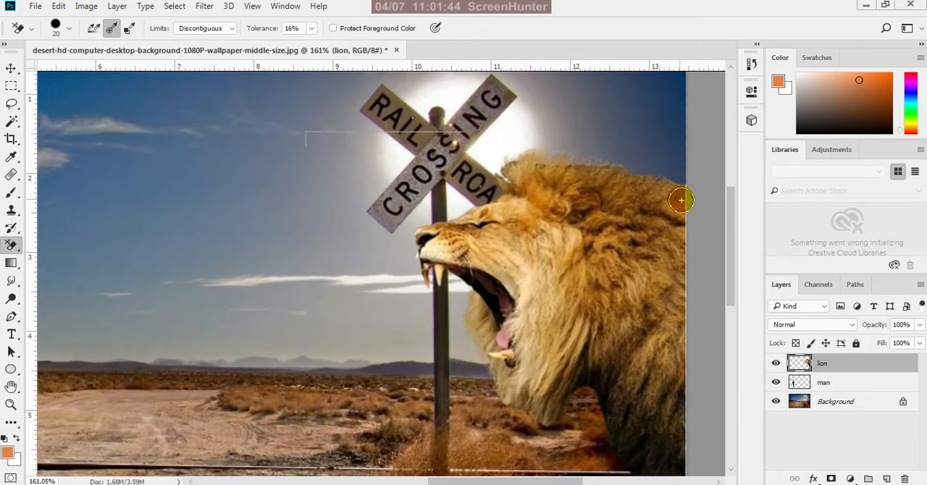
pyautogui.scroll(2, 681, 200)
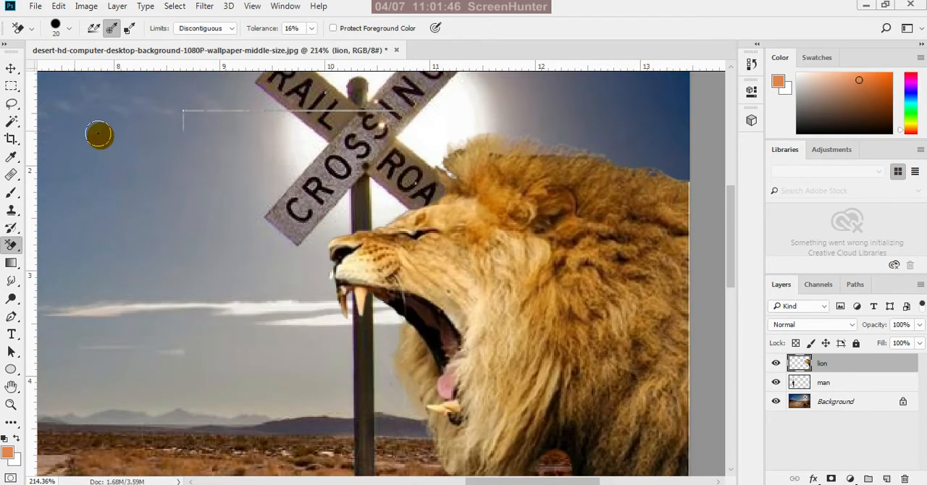
pyautogui.click(11, 68)
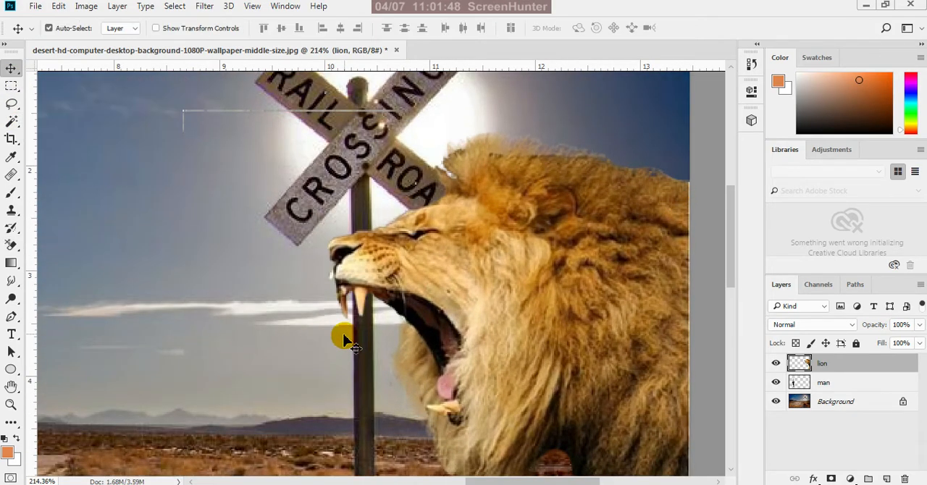
pyautogui.scroll(-8, 344, 340)
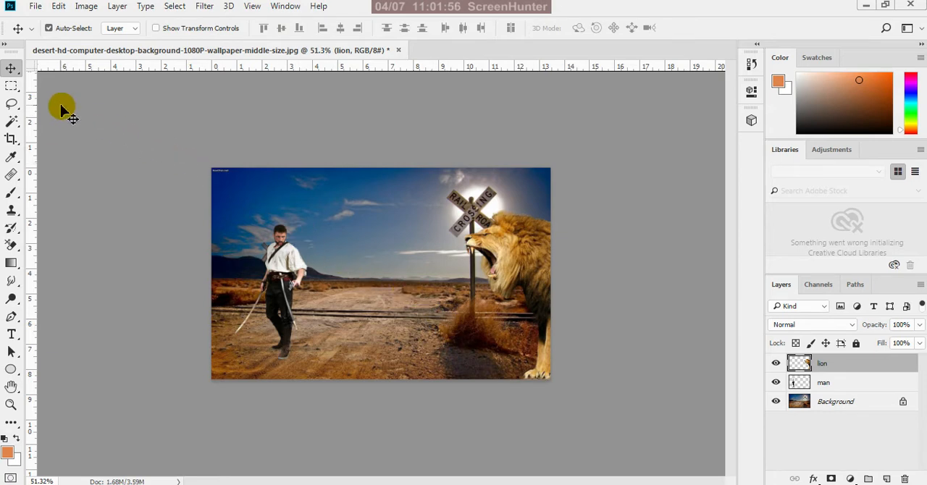
pyautogui.click(99, 104)
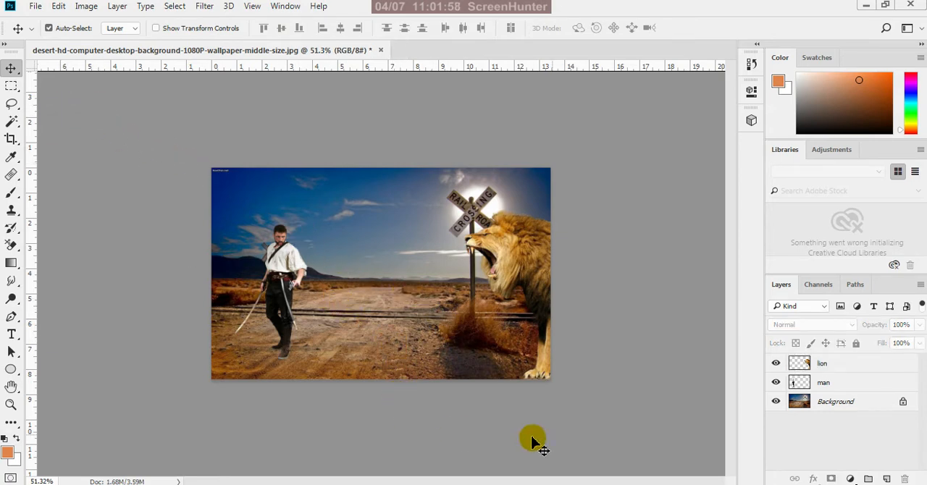
pyautogui.click(863, 404)
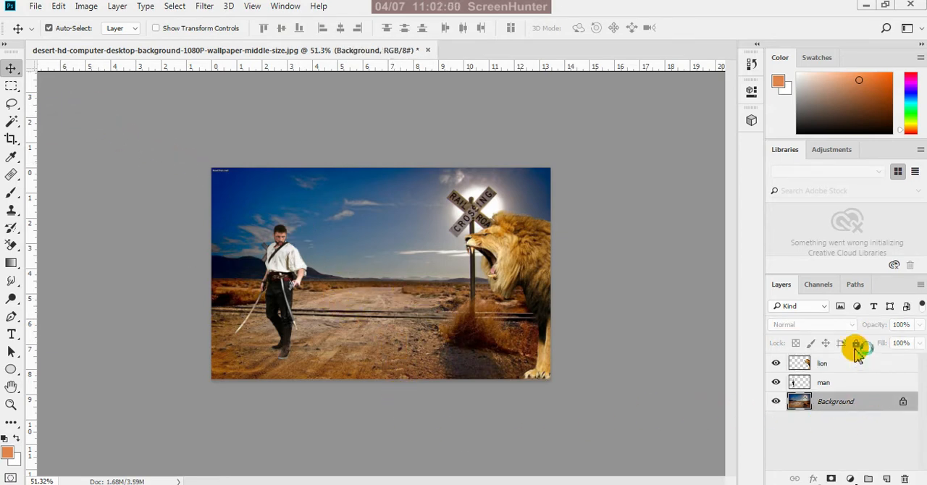
pyautogui.click(903, 402)
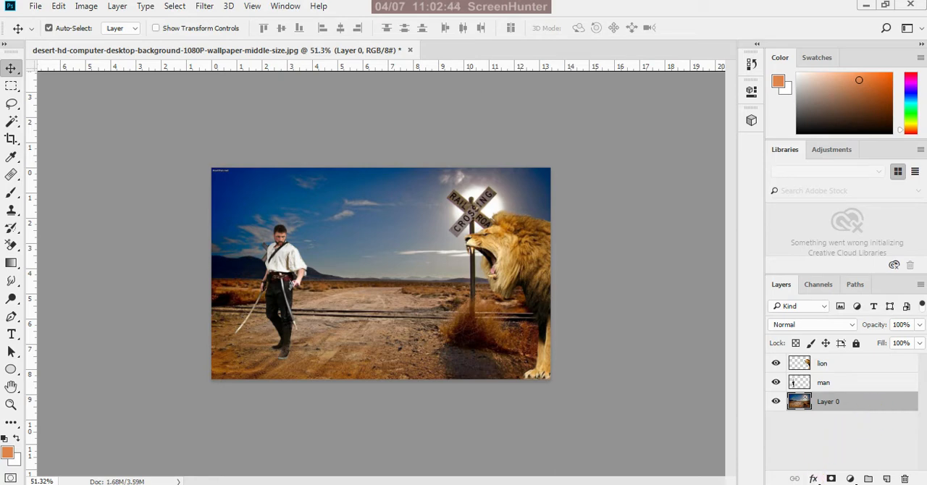
# Add a Brightness/Contrast adjustment layer above the desert background with brightness 53 and contrast 34
pyautogui.click(851, 478)
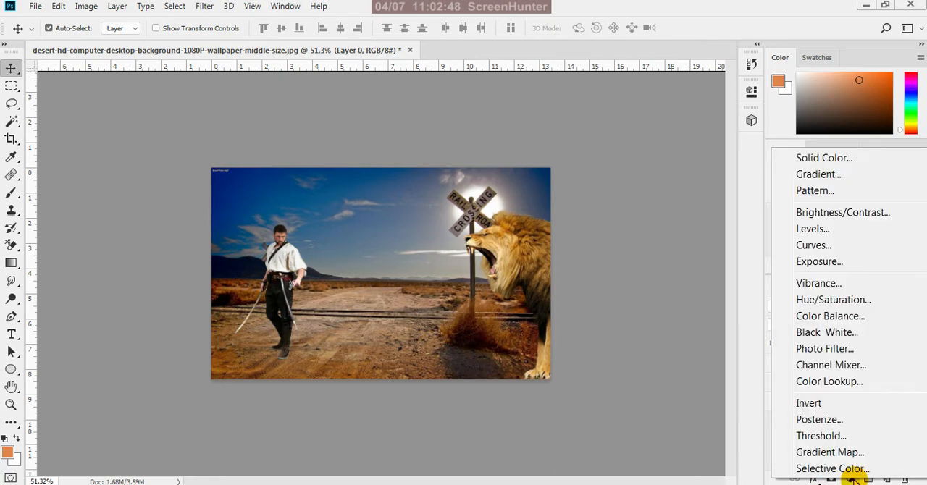
pyautogui.click(860, 214)
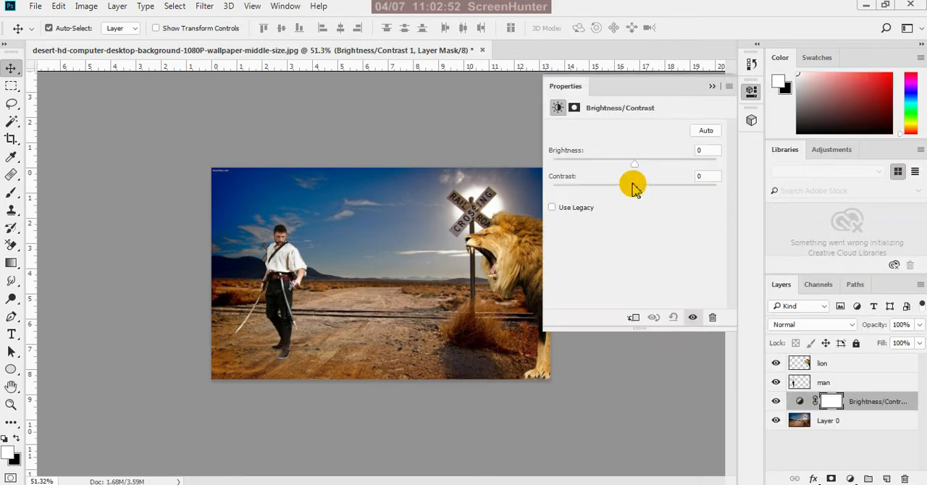
pyautogui.moveTo(635, 166); pyautogui.dragTo(634, 166)
pyautogui.moveTo(647, 172); pyautogui.dragTo(665, 185)
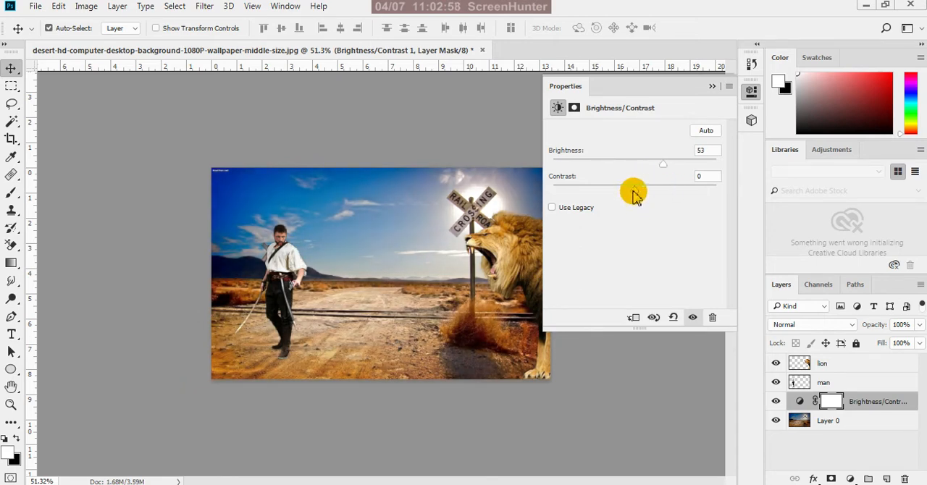
pyautogui.moveTo(634, 194); pyautogui.dragTo(659, 198)
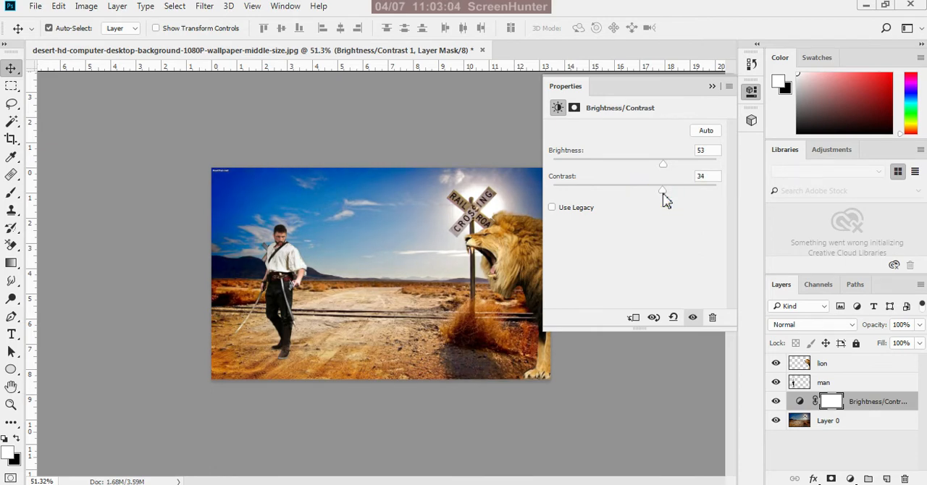
pyautogui.click(712, 87)
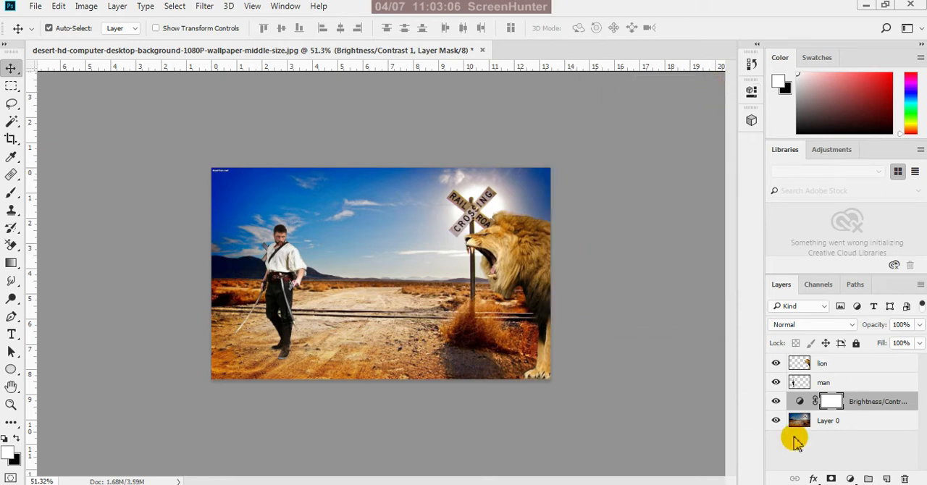
# Add a Color Balance adjustment layer directly above Layer 0, with midtones at Cyan-Red +17 and Yellow-Blue -21
pyautogui.click(853, 420)
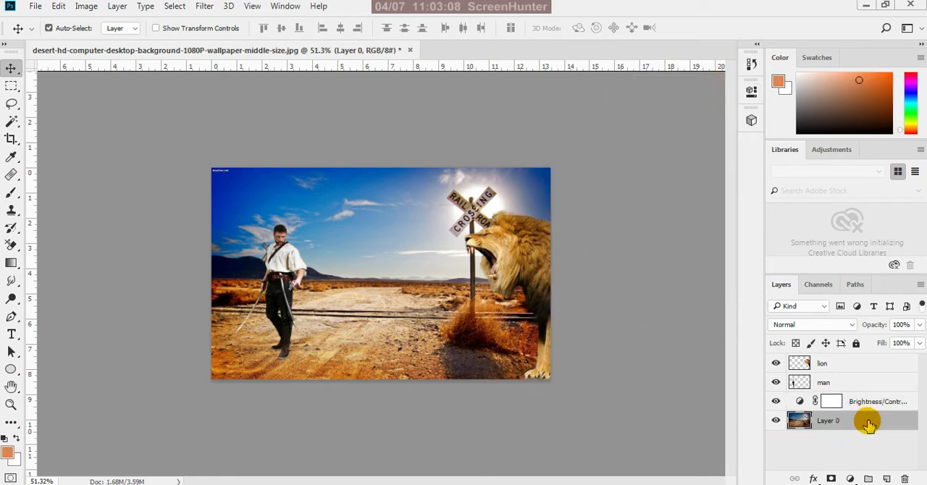
pyautogui.click(850, 480)
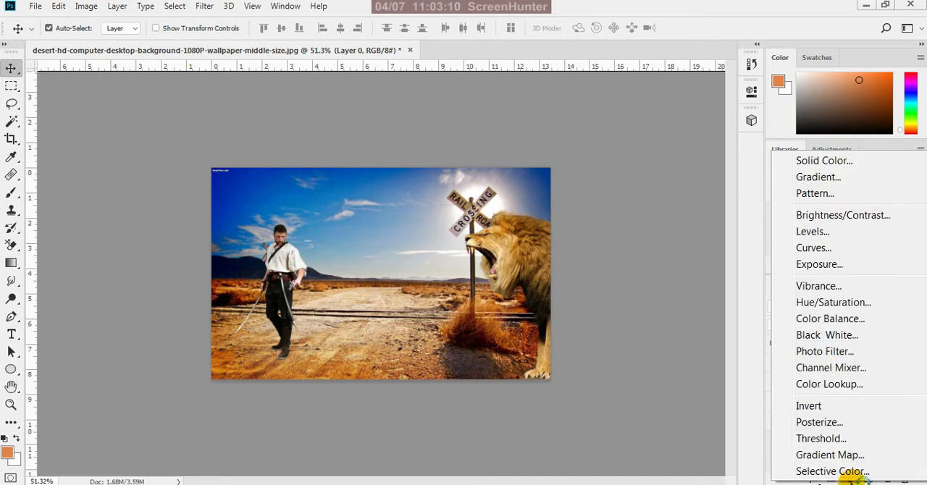
pyautogui.click(853, 325)
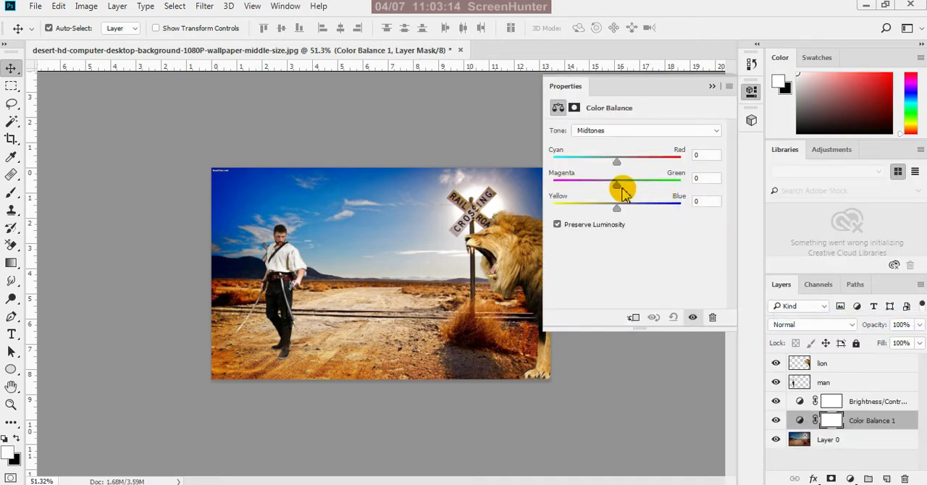
pyautogui.moveTo(618, 169); pyautogui.dragTo(628, 168)
pyautogui.moveTo(616, 209); pyautogui.dragTo(608, 211)
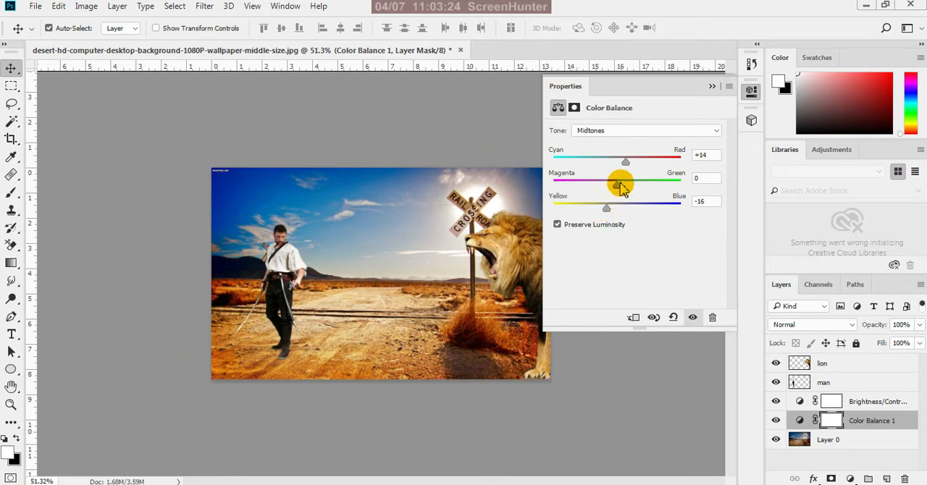
pyautogui.moveTo(628, 168); pyautogui.dragTo(633, 174)
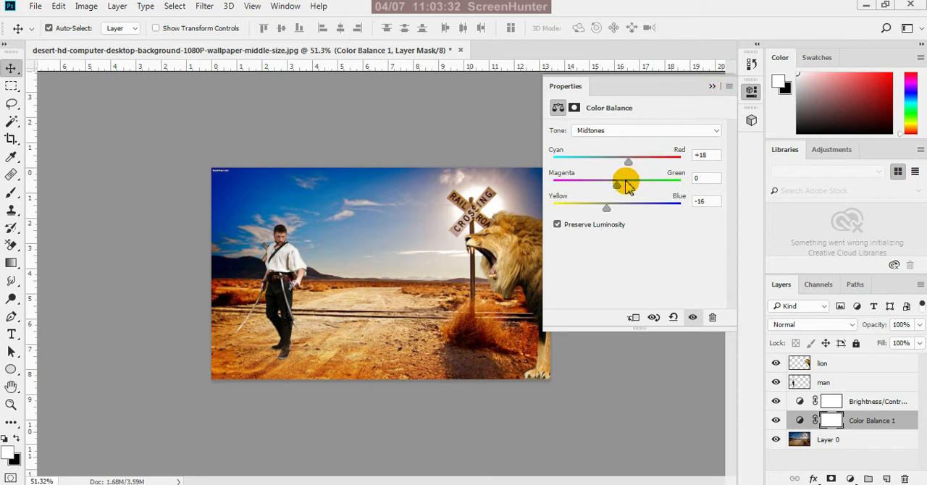
pyautogui.moveTo(607, 209); pyautogui.dragTo(604, 210)
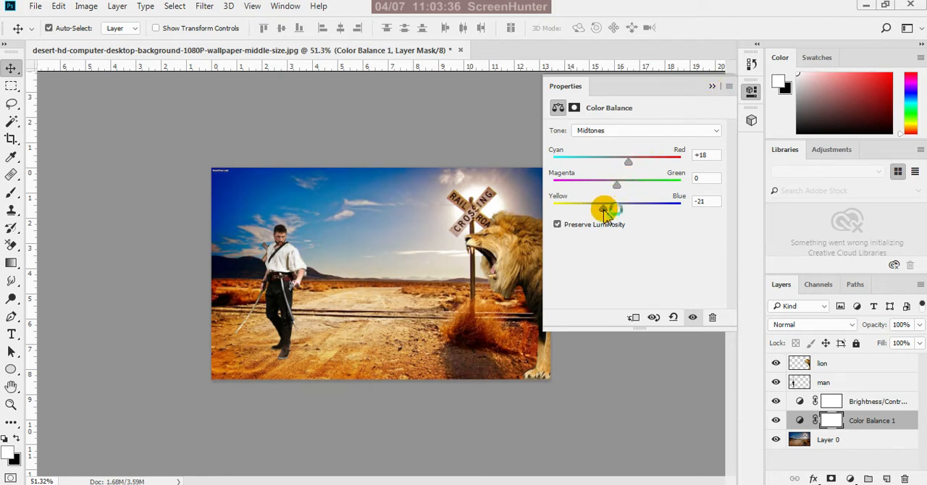
pyautogui.moveTo(629, 162); pyautogui.dragTo(632, 167)
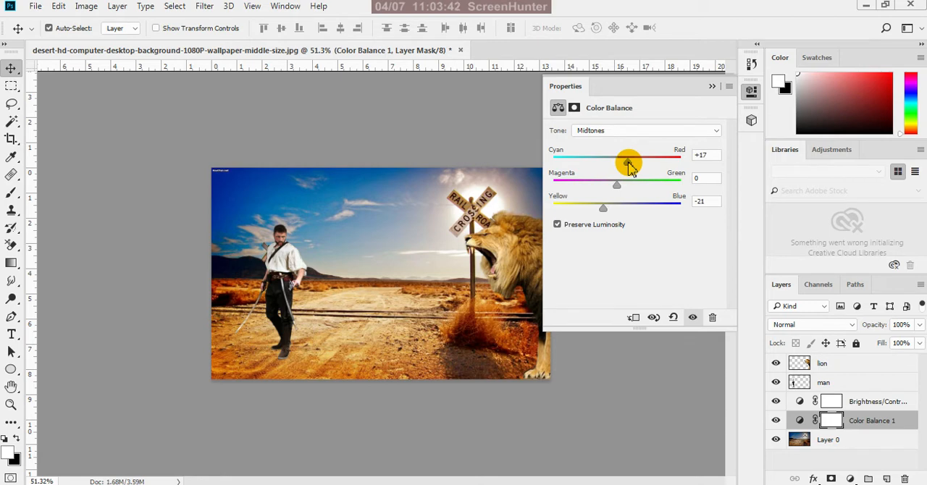
pyautogui.click(712, 87)
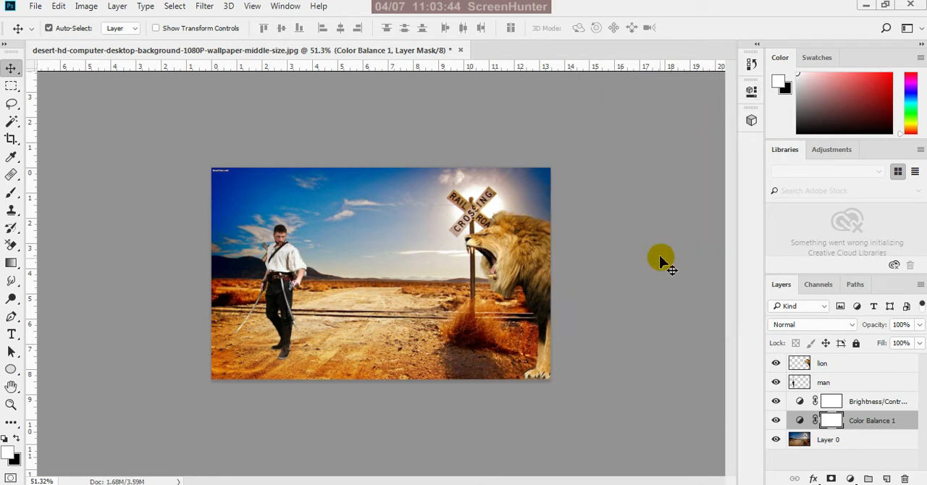
pyautogui.click(658, 333)
pyautogui.scroll(2, 478, 297)
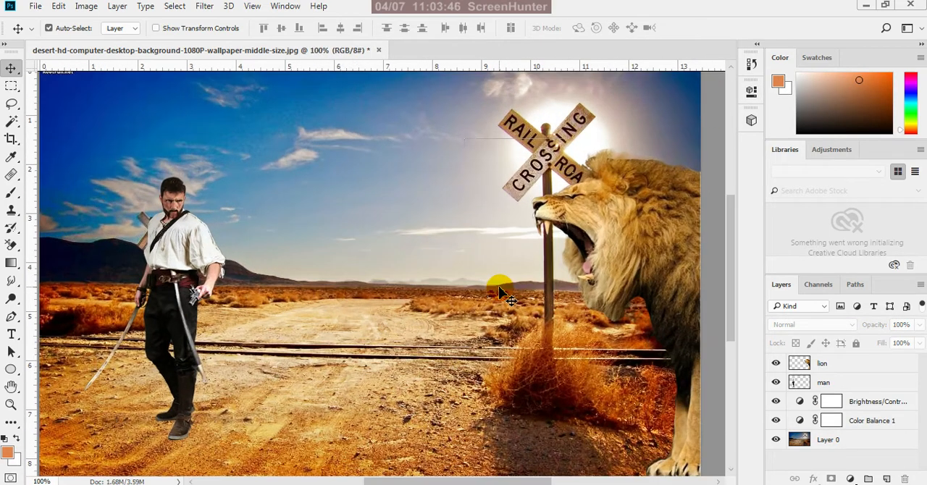
pyautogui.scroll(-1, 511, 292)
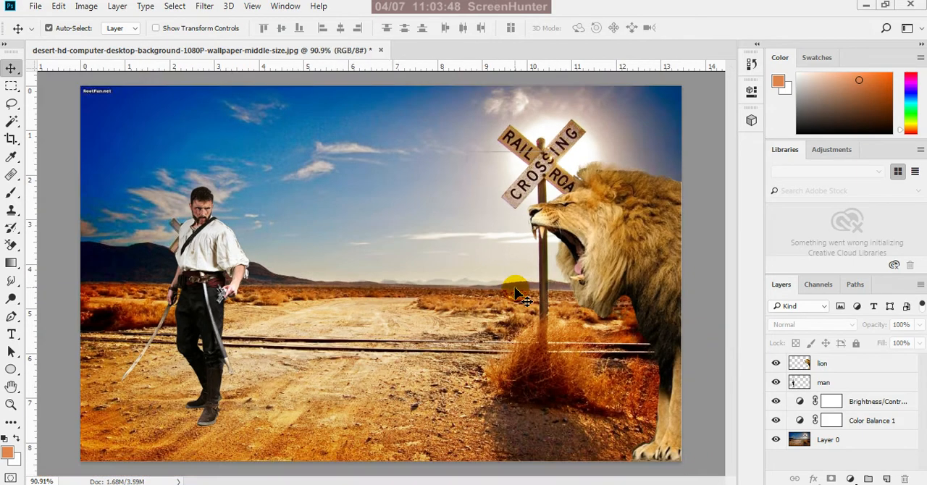
pyautogui.scroll(5, 658, 341)
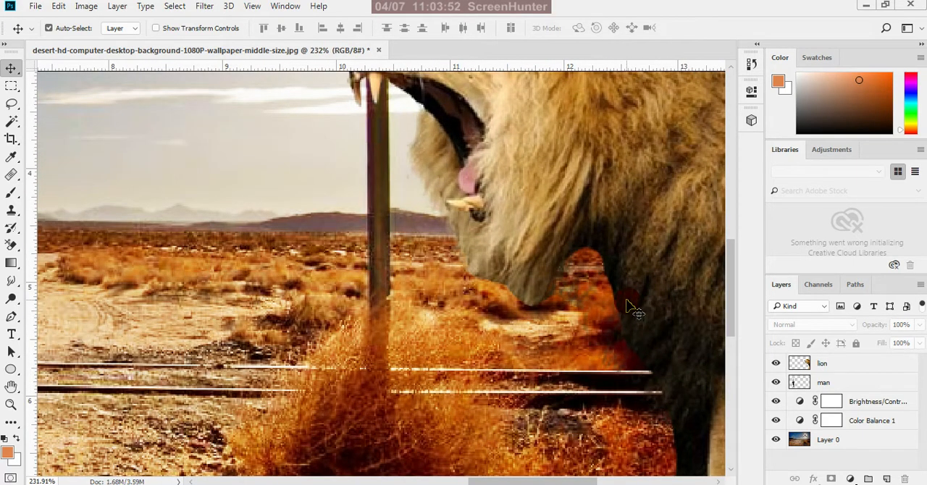
pyautogui.scroll(-5, 635, 310)
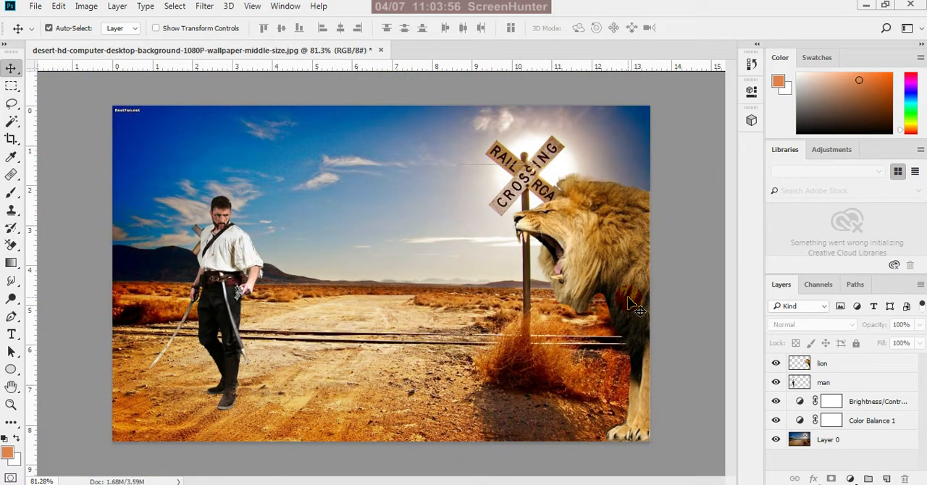
pyautogui.scroll(-2, 635, 308)
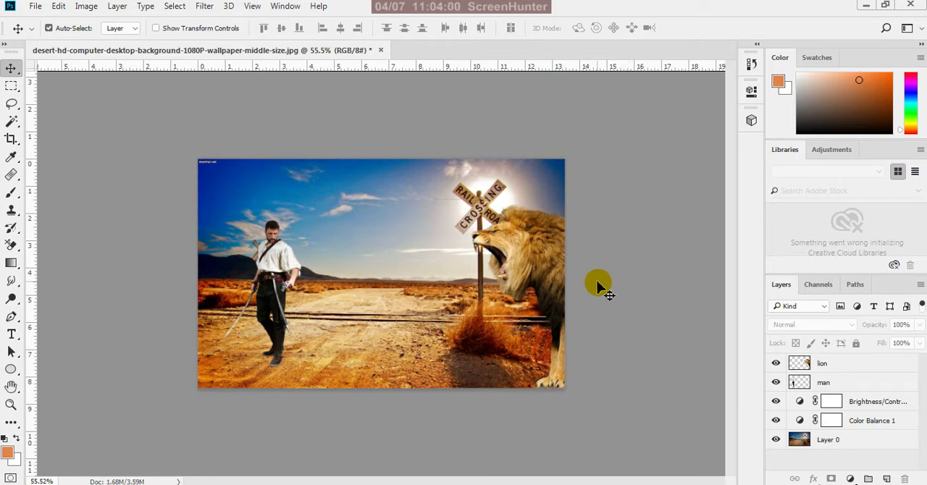
pyautogui.click(548, 255)
pyautogui.moveTo(548, 260)
pyautogui.mouseDown()
pyautogui.moveTo(561, 276)
pyautogui.moveTo(551, 293)
pyautogui.moveTo(552, 388)
pyautogui.moveTo(552, 296)
pyautogui.moveTo(559, 356)
pyautogui.moveTo(558, 313)
pyautogui.moveTo(545, 266)
pyautogui.mouseUp()
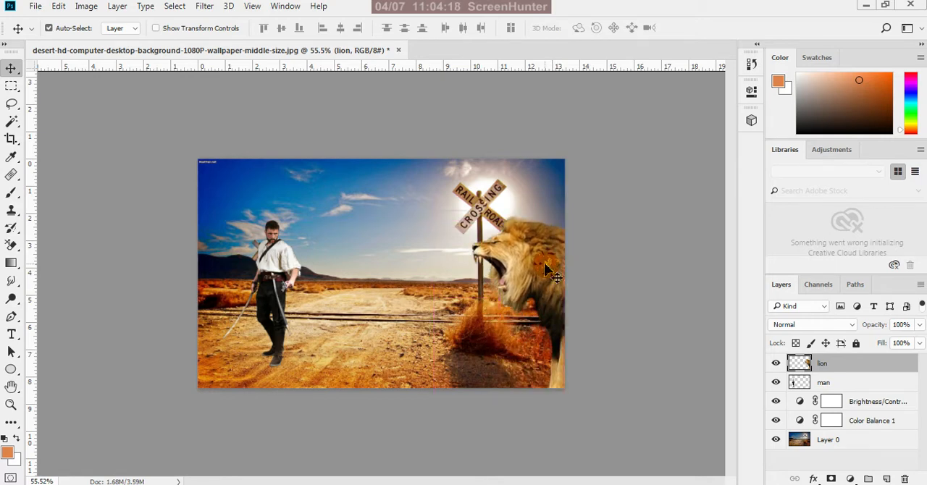
pyautogui.hotkey('ctrl', 'z')
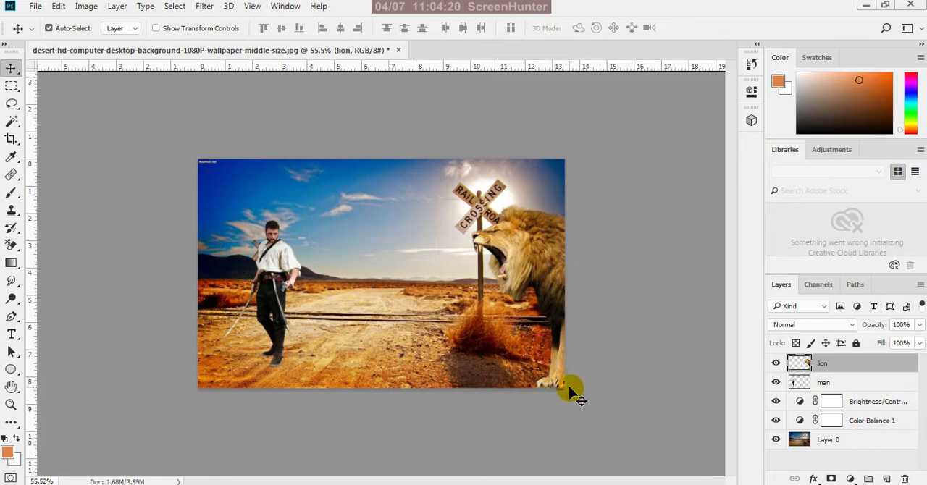
# Lasso the dark fringe along the lion's front leg and paw, delete it from the lion layer, and deselect
pyautogui.scroll(4, 586, 408)
pyautogui.scroll(1, 585, 413)
pyautogui.scroll(10, 637, 449)
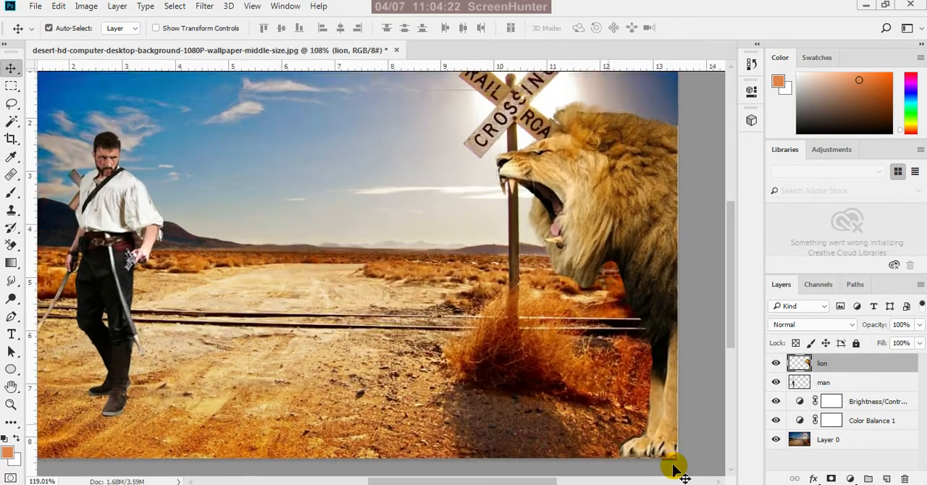
pyautogui.scroll(-4, 623, 384)
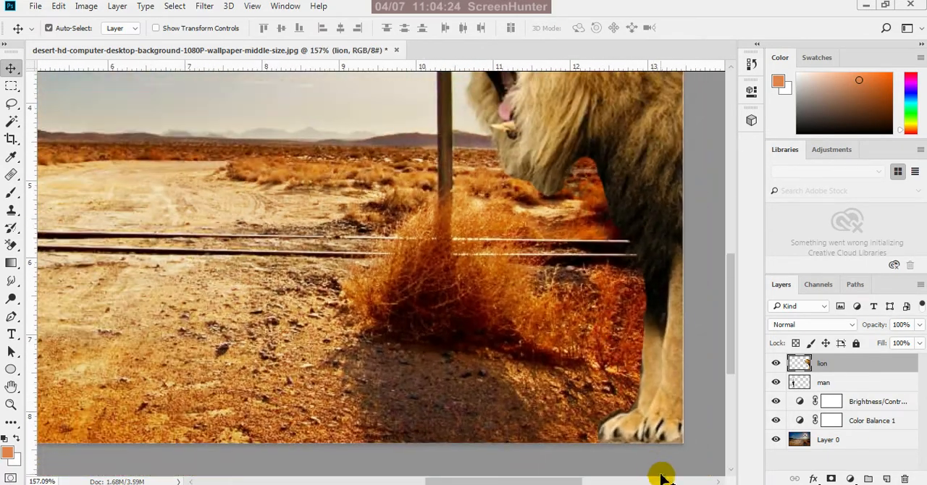
pyautogui.scroll(4, 645, 429)
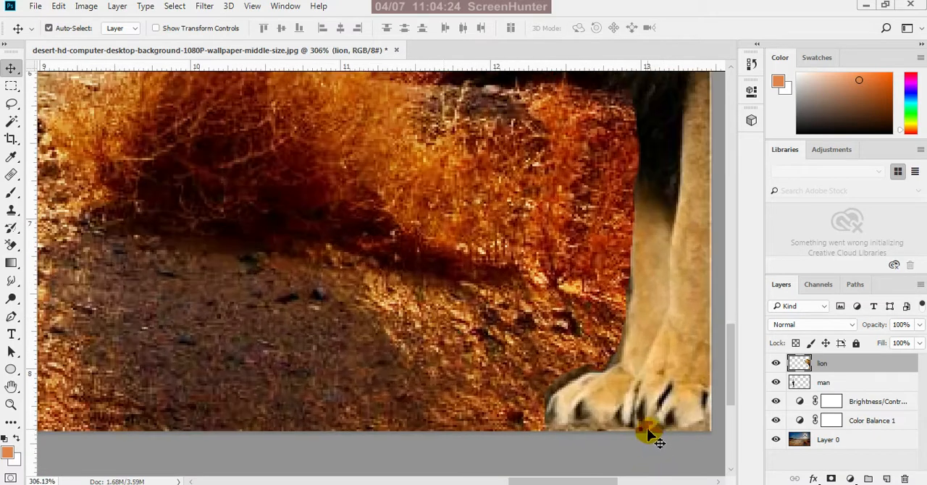
pyautogui.click(11, 104)
pyautogui.scroll(1, 574, 349)
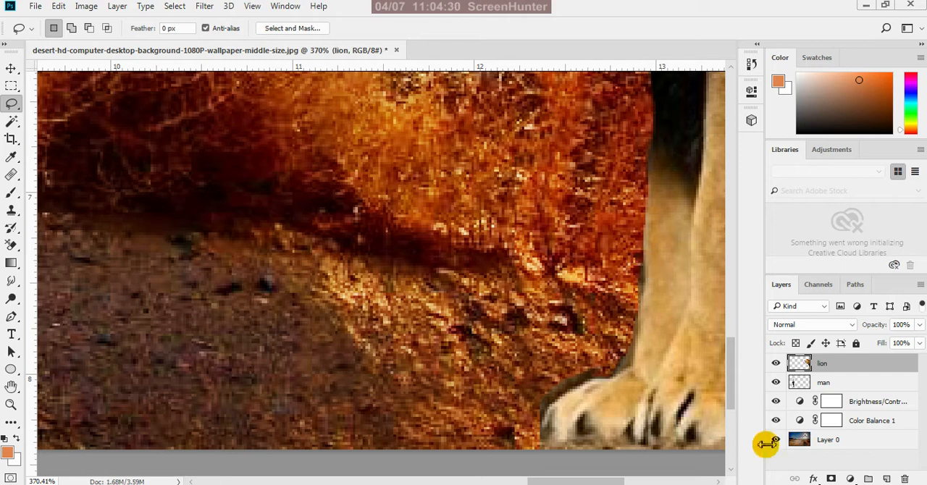
pyautogui.click(814, 440)
pyautogui.click(822, 369)
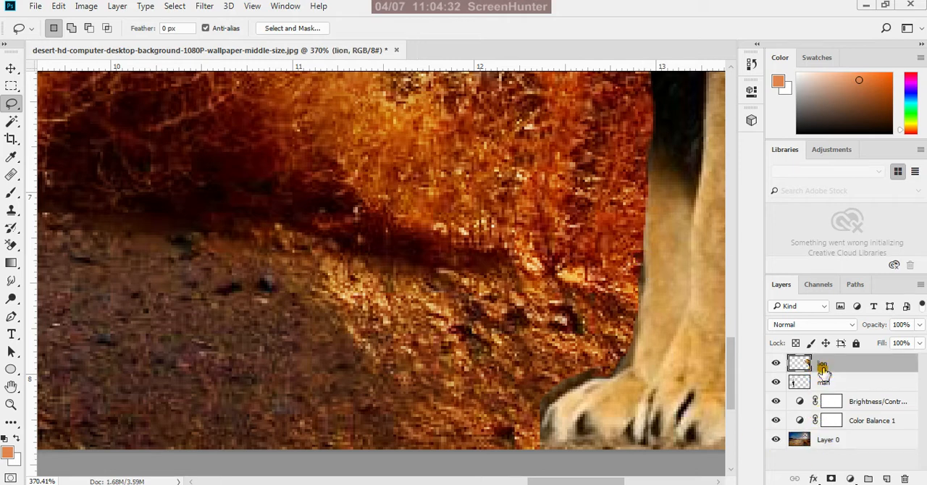
pyautogui.moveTo(644, 269)
pyautogui.mouseDown()
pyautogui.moveTo(628, 373)
pyautogui.moveTo(559, 401)
pyautogui.moveTo(541, 422)
pyautogui.moveTo(544, 438)
pyautogui.moveTo(553, 432)
pyautogui.moveTo(540, 447)
pyautogui.moveTo(522, 404)
pyautogui.moveTo(559, 320)
pyautogui.moveTo(648, 269)
pyautogui.mouseUp()
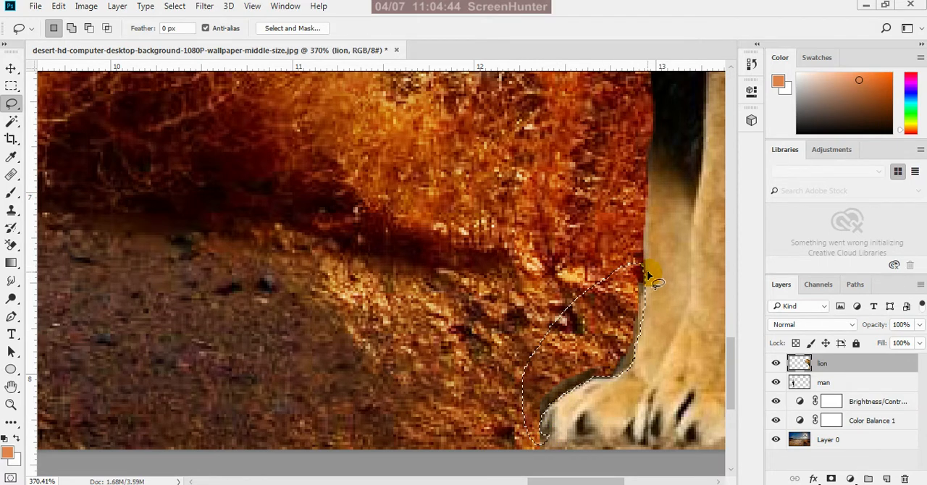
pyautogui.hotkey('ctrl', 'd')
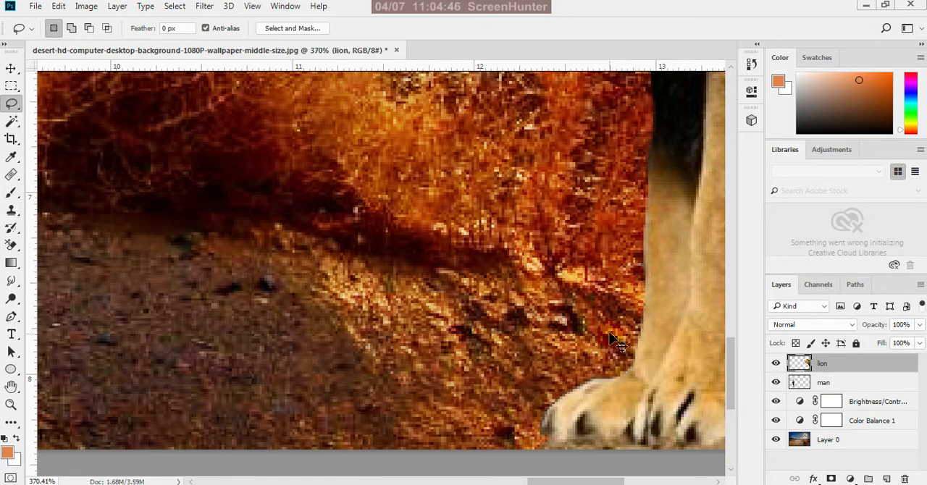
# Nudge the lion slightly downward with the Move tool so its paw sits on the scene's lower edge
pyautogui.scroll(-5, 612, 344)
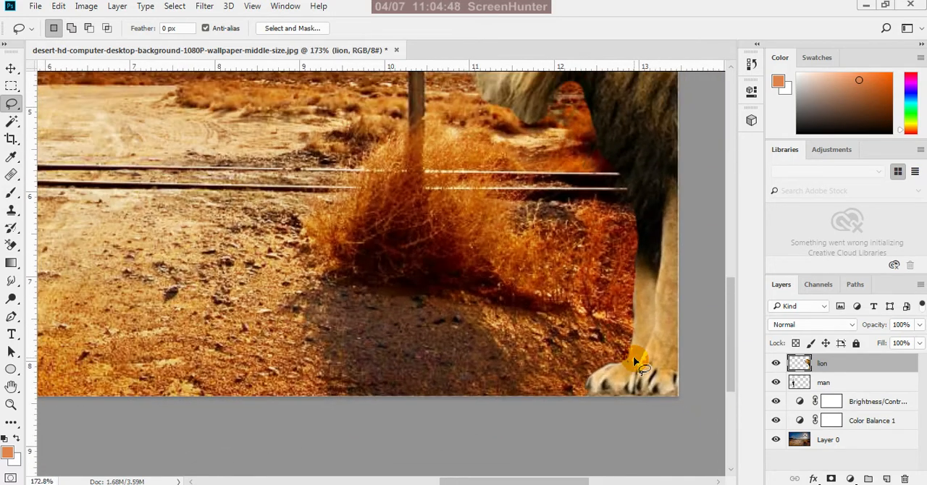
pyautogui.click(11, 69)
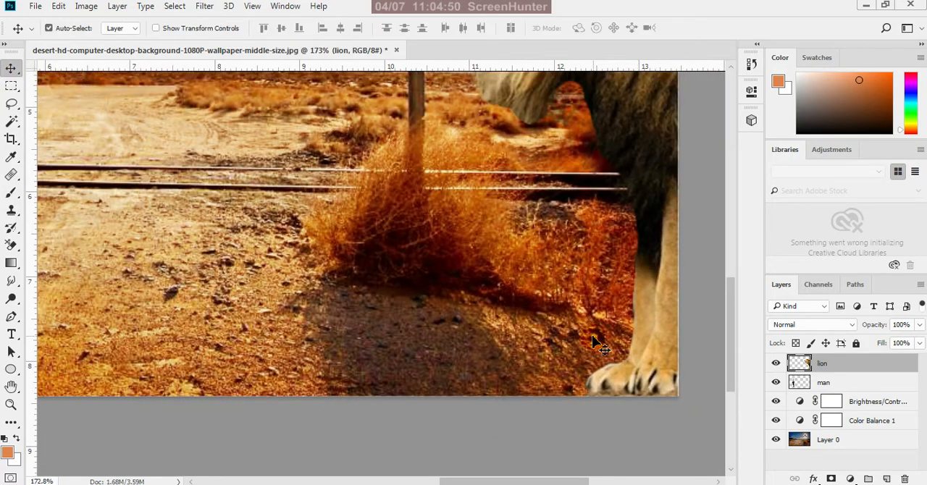
pyautogui.press('Down')
pyautogui.press('Down')
pyautogui.press('Down')
pyautogui.press('Down')
pyautogui.press('Down')
pyautogui.press('Down')
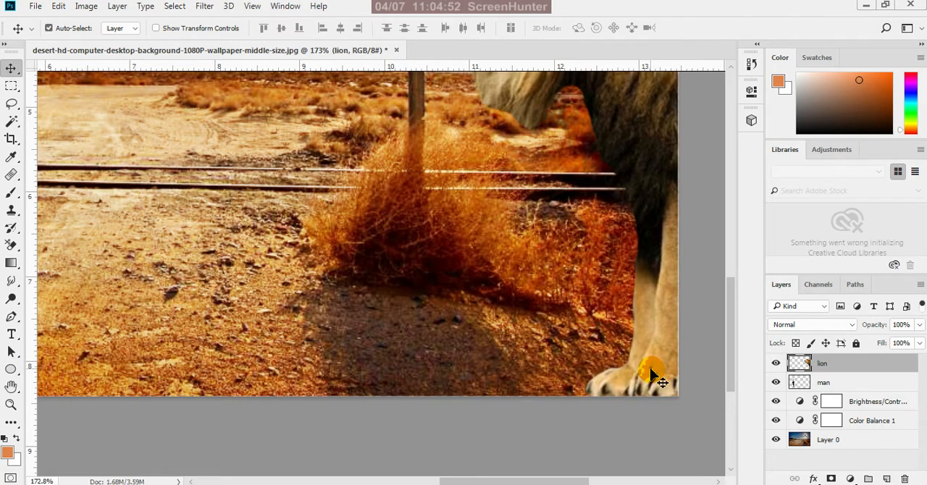
pyautogui.scroll(-5, 607, 406)
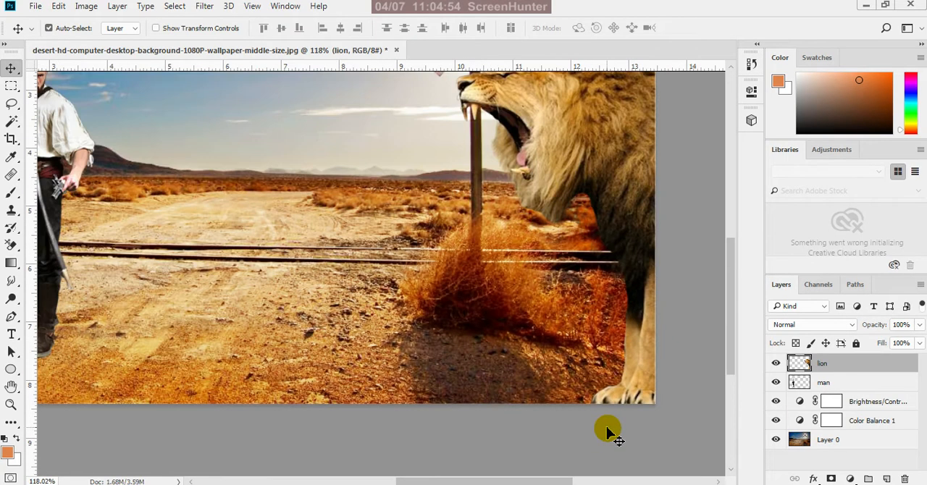
pyautogui.press('ctrl')
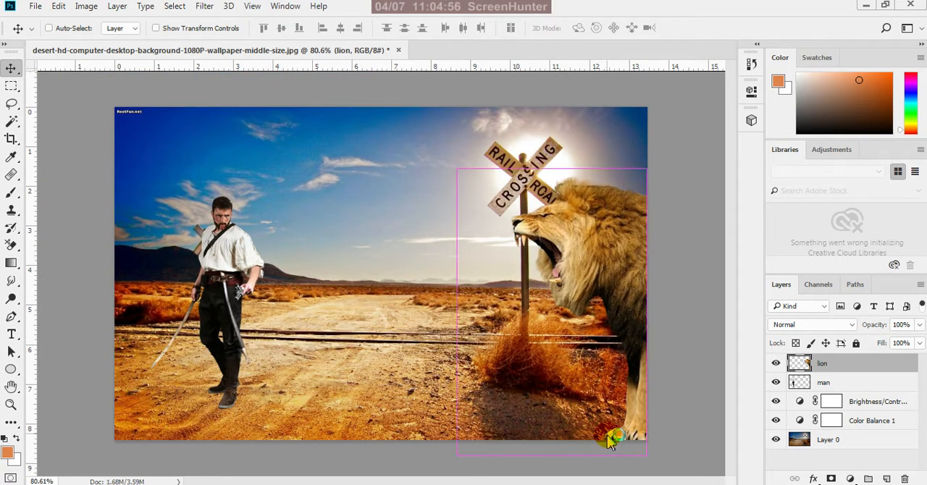
# Save the composite with layers as desert-hd-computer-desktop-background-1080P-wallpaper-middle-size.psd in the latest images folder
pyautogui.hotkey('ctrl', 's')
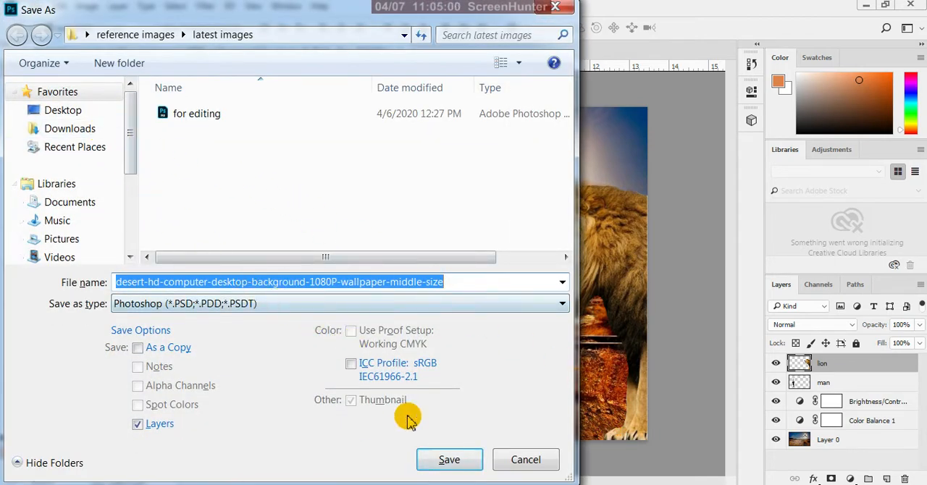
pyautogui.click(449, 461)
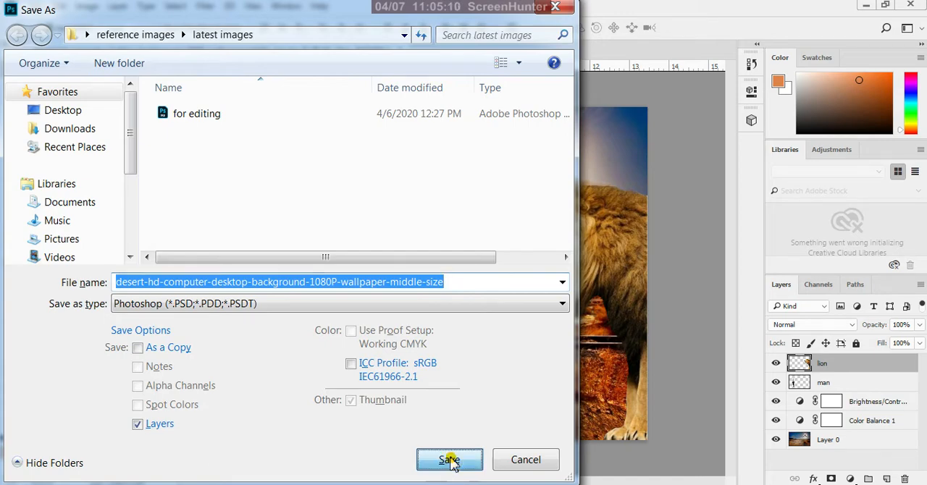
pyautogui.click(620, 148)
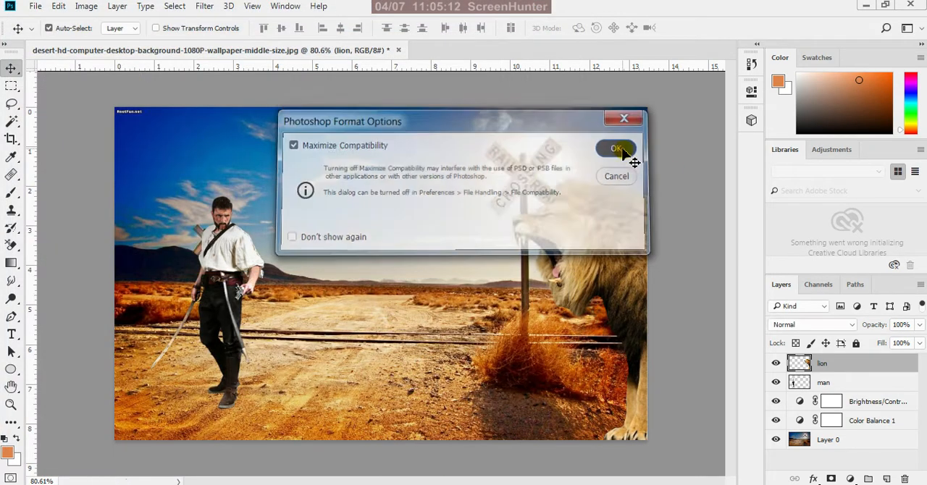
pyautogui.click(239, 257)
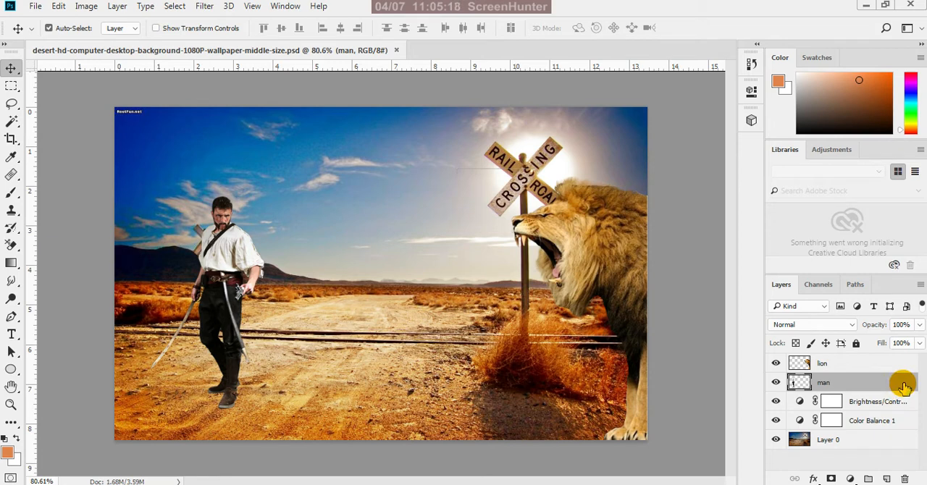
pyautogui.click(851, 479)
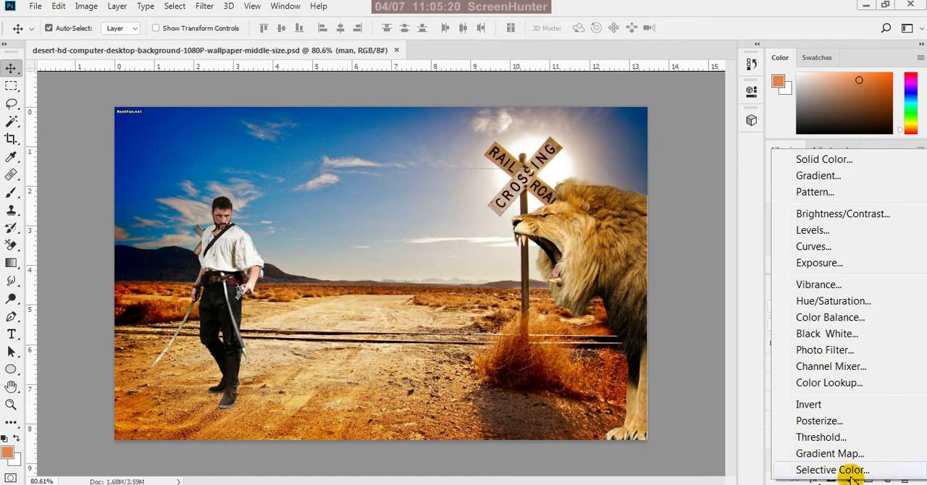
pyautogui.click(860, 219)
pyautogui.click(633, 166)
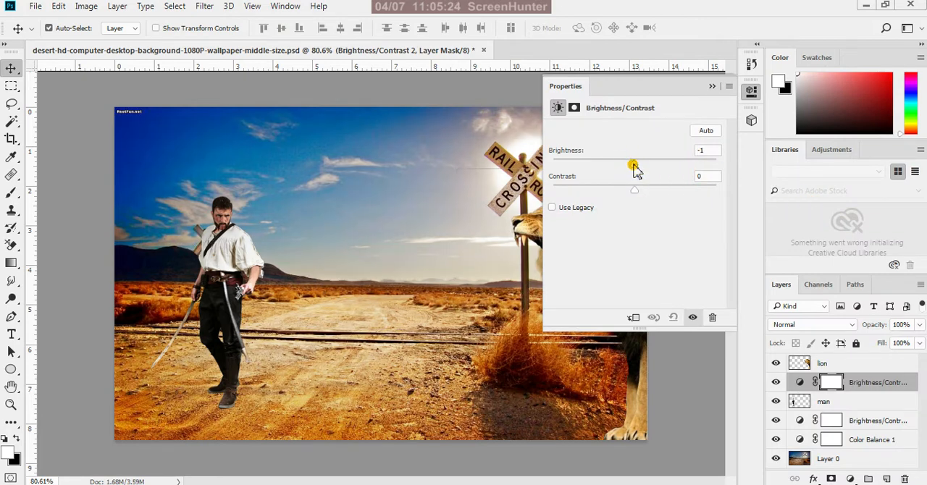
pyautogui.moveTo(634, 166); pyautogui.dragTo(651, 174)
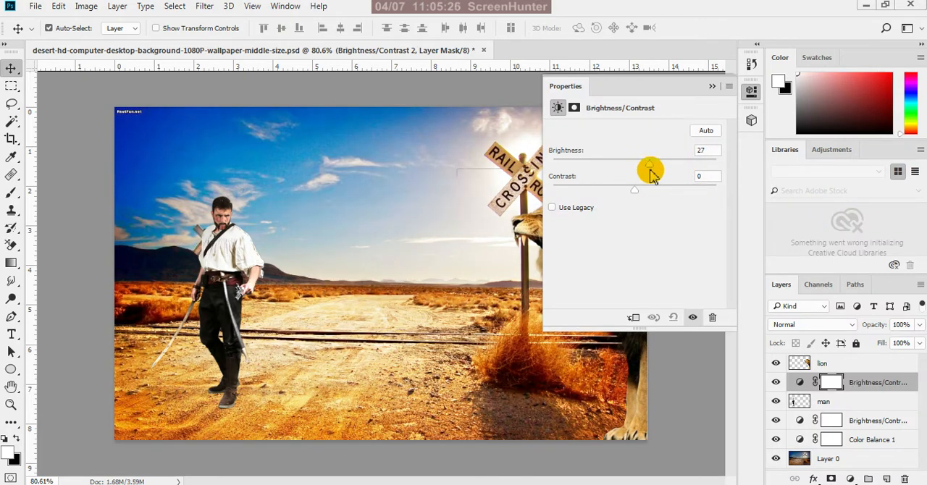
pyautogui.click(712, 87)
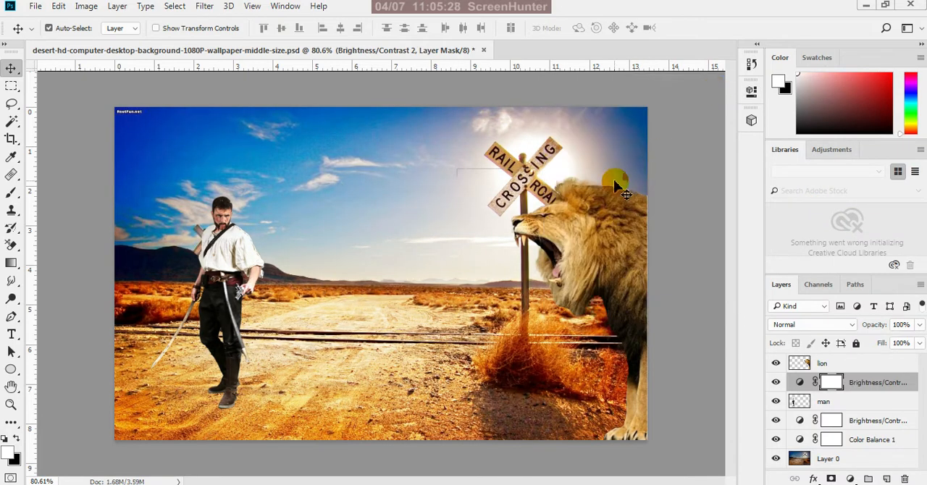
pyautogui.hotkey('ctrl', 'z')
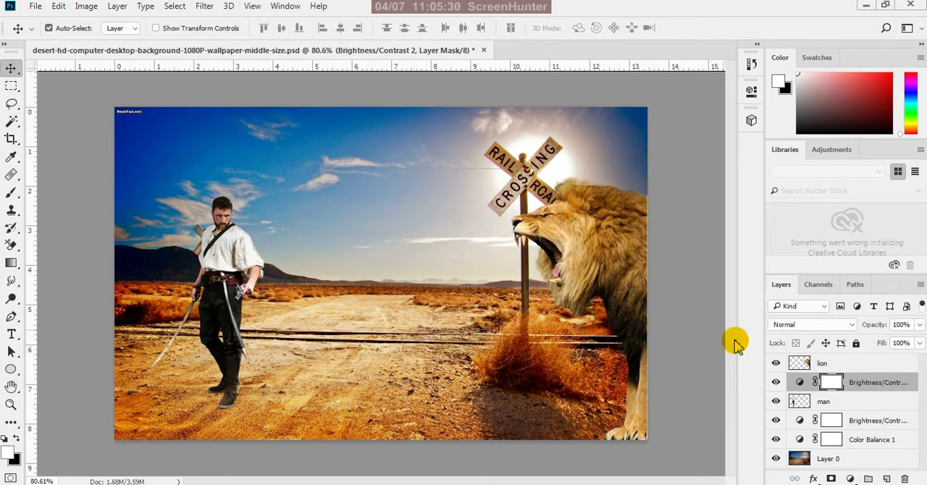
pyautogui.click(847, 384)
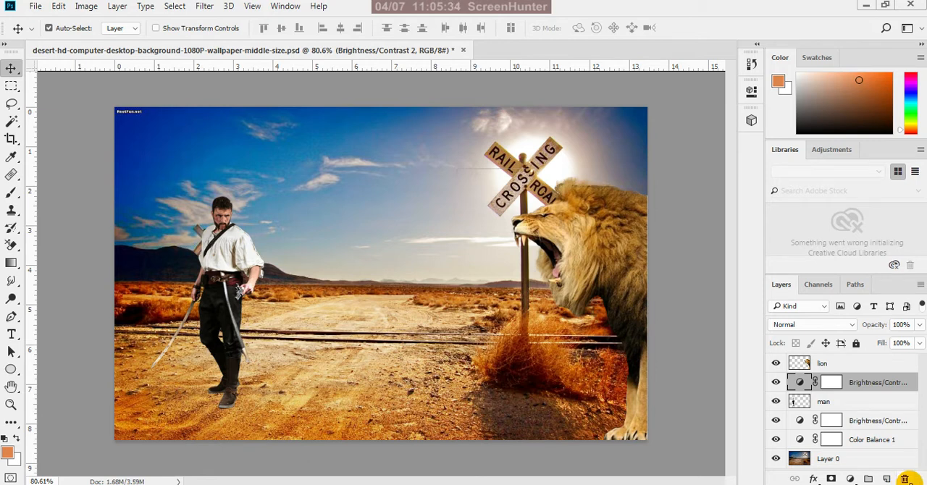
pyautogui.click(905, 479)
pyautogui.click(424, 203)
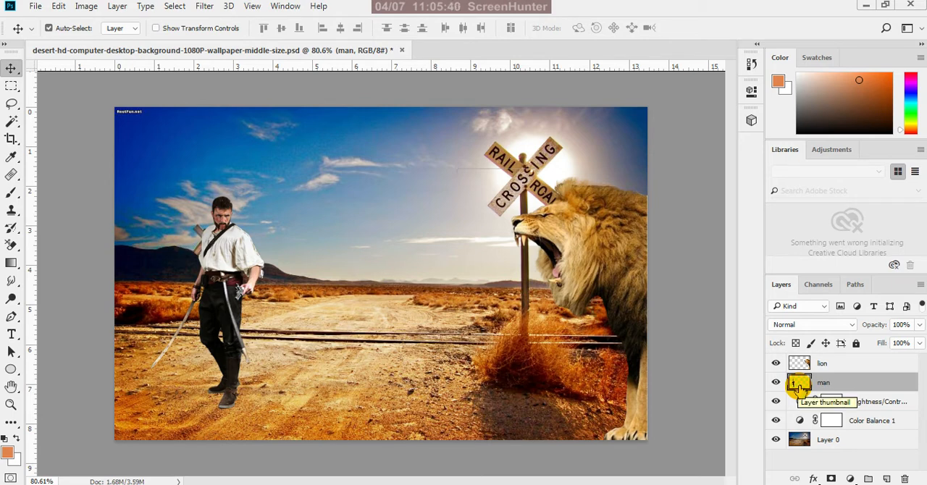
# Load the man's outline as a selection and add a Brightness/Contrast adjustment layer masked to it, with Brightness 36 and Contrast 17
pyautogui.press('ctrl')
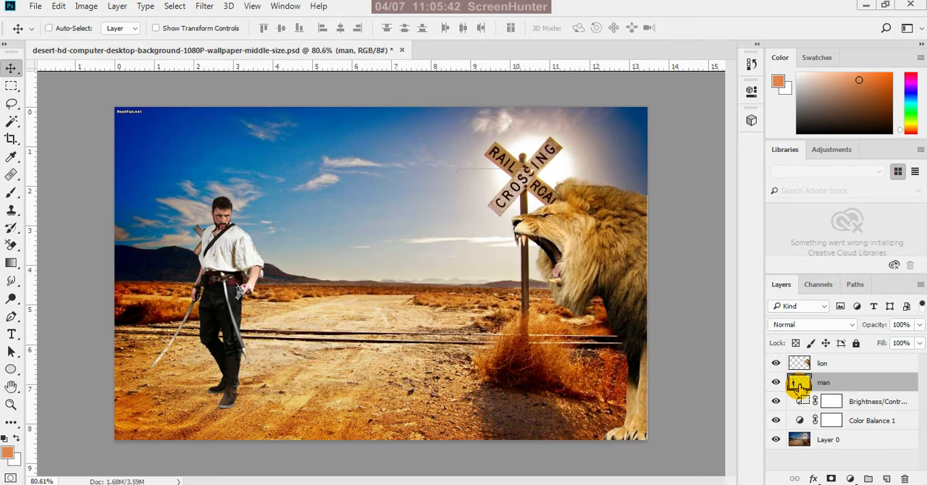
pyautogui.keyDown('ctrl'); pyautogui.click(796, 384); pyautogui.keyUp('ctrl')
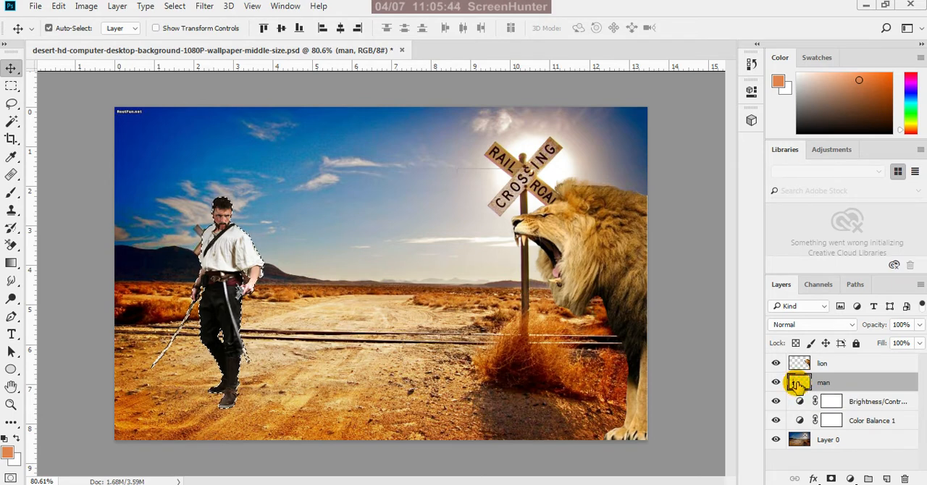
pyautogui.click(851, 478)
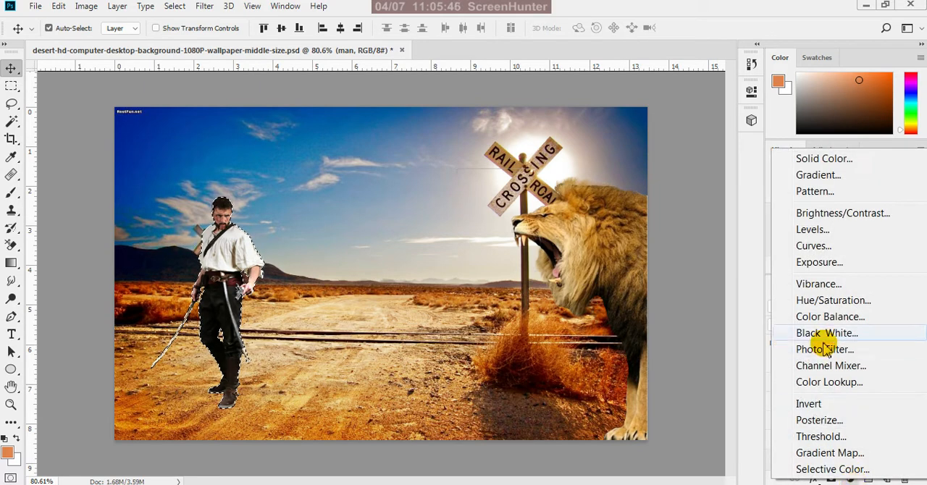
pyautogui.click(843, 213)
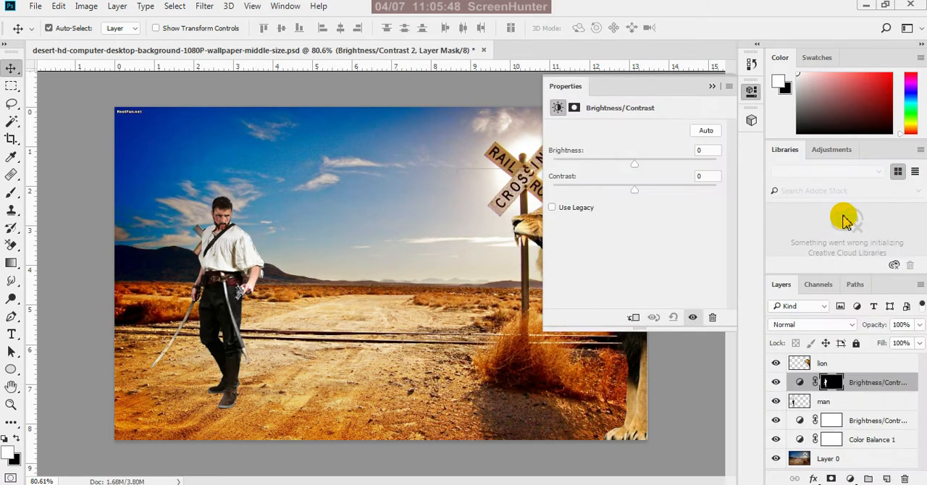
pyautogui.moveTo(635, 163); pyautogui.dragTo(663, 179)
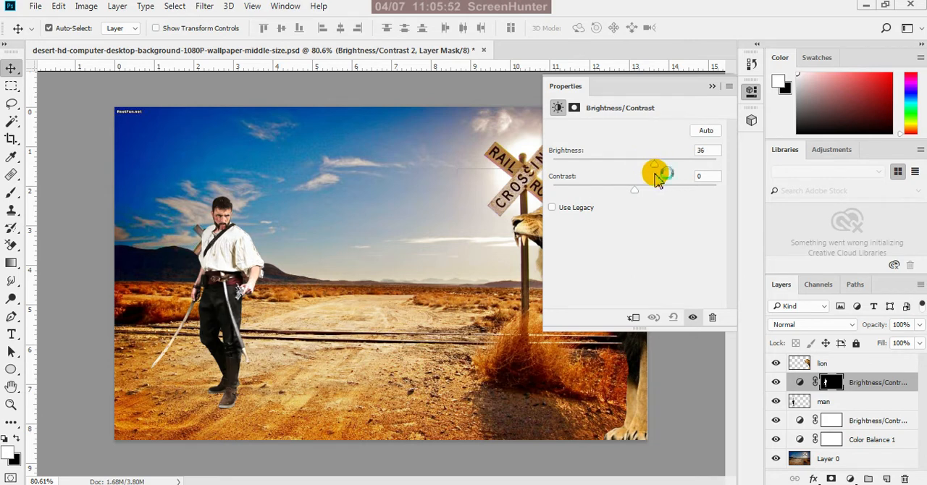
pyautogui.click(636, 190)
pyautogui.moveTo(632, 194); pyautogui.dragTo(655, 195)
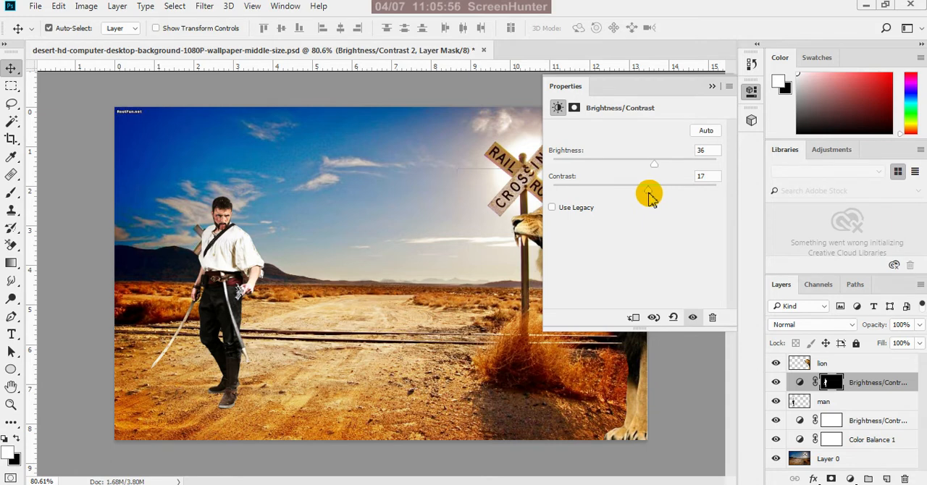
pyautogui.click(712, 86)
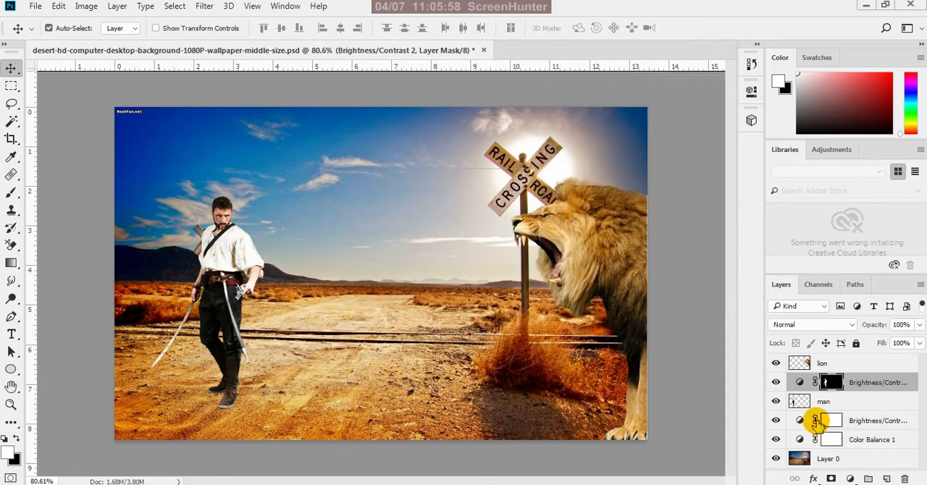
# Reload the man's outline as a selection and add a masked Color Balance adjustment layer, with midtones at Cyan-Red +19 and Yellow-Blue -10
pyautogui.keyDown('ctrl'); pyautogui.click(799, 401); pyautogui.keyUp('ctrl')
pyautogui.click(832, 479)
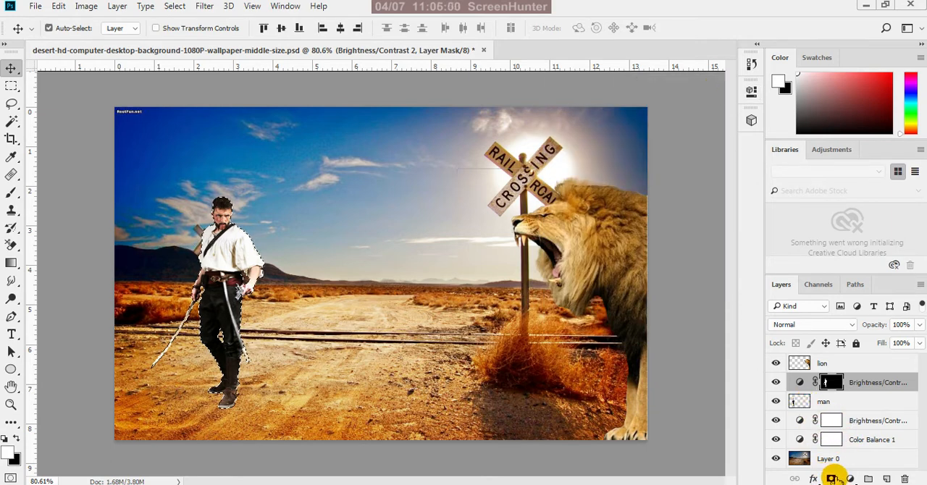
pyautogui.click(850, 479)
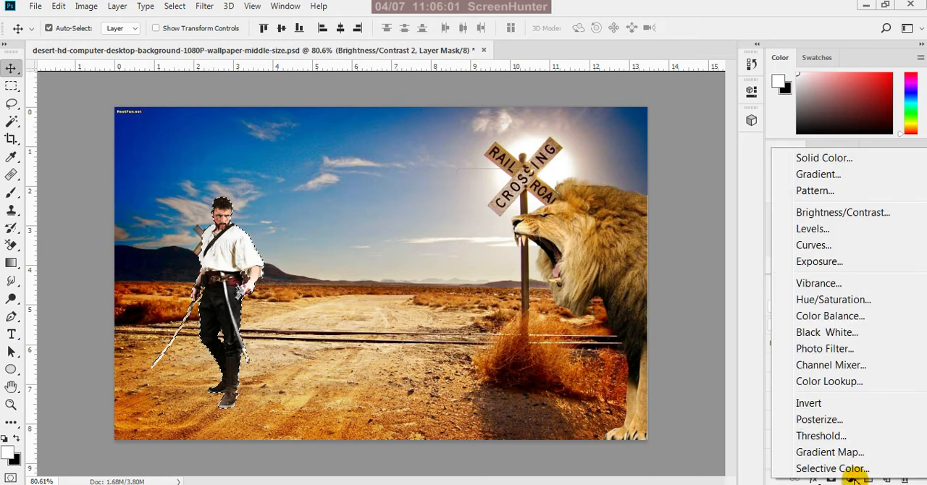
pyautogui.click(830, 316)
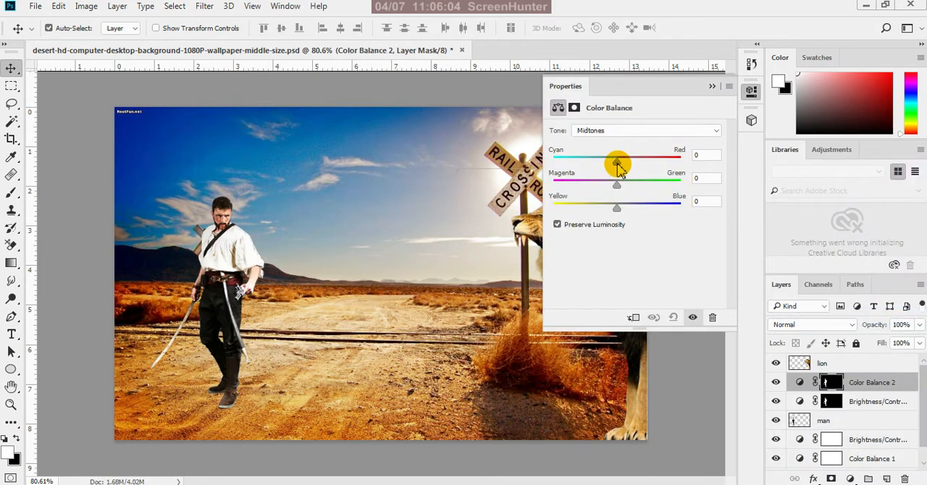
pyautogui.moveTo(617, 166); pyautogui.dragTo(632, 168)
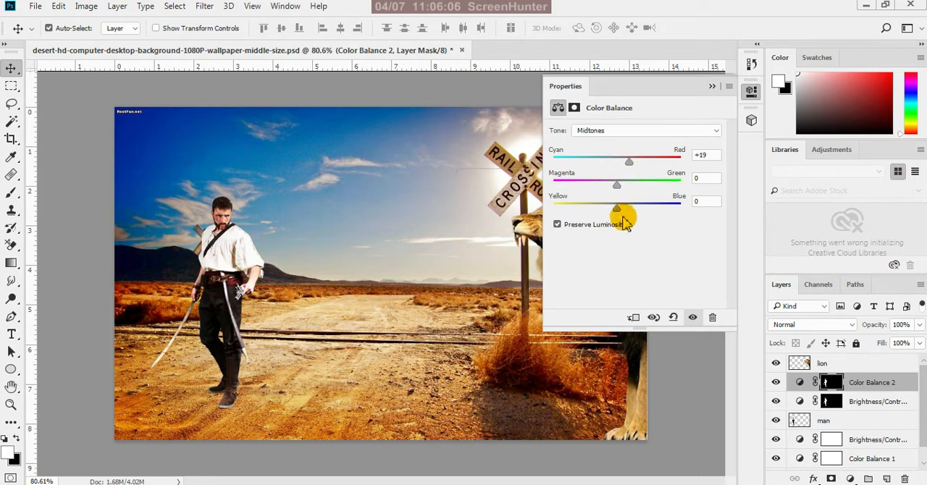
pyautogui.moveTo(616, 208); pyautogui.dragTo(611, 210)
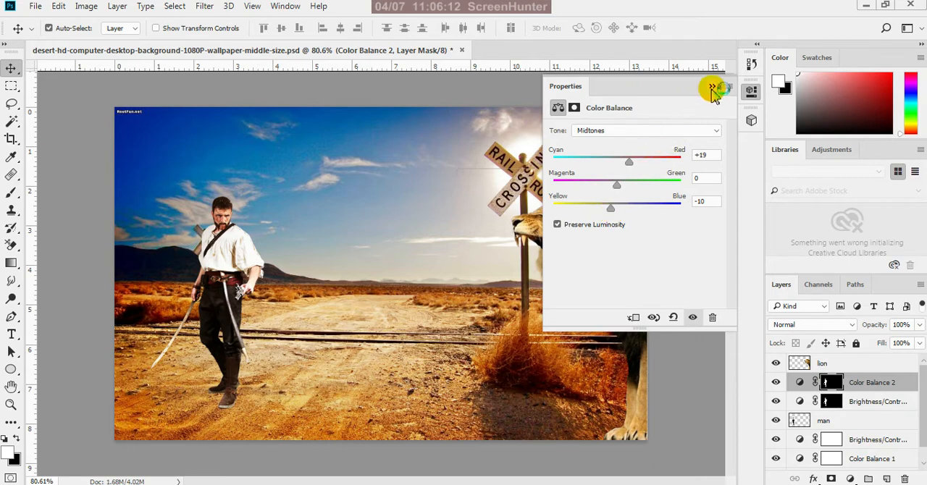
pyautogui.click(712, 86)
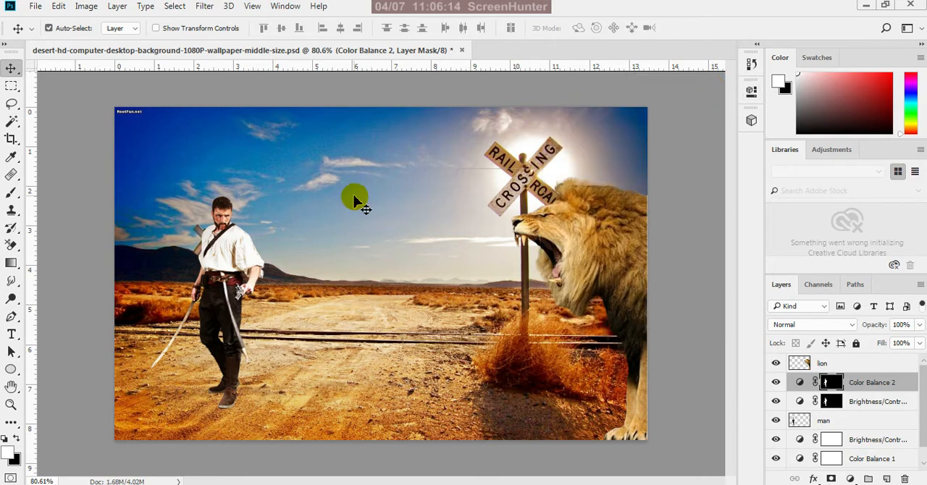
# Apply a Brightness/Contrast adjustment directly to the lion layer with Brightness 2 and Contrast 13
pyautogui.scroll(2, 168, 255)
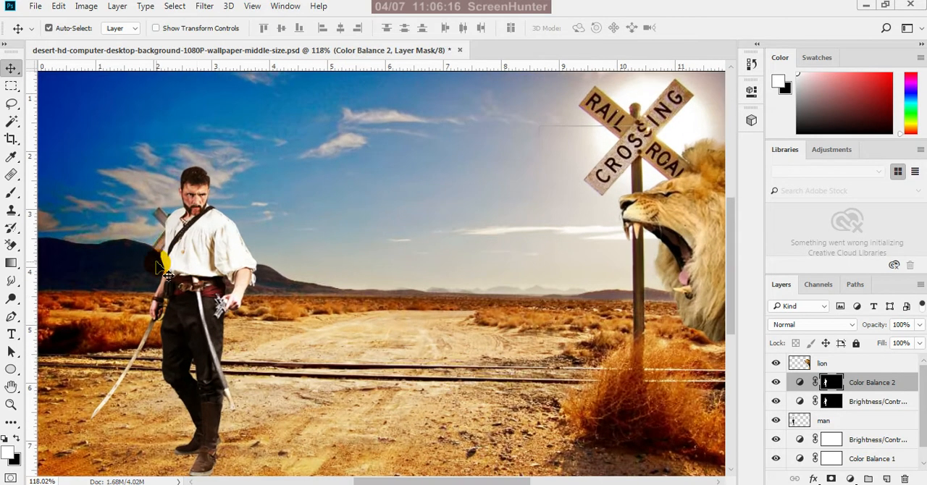
pyautogui.scroll(-2, 326, 333)
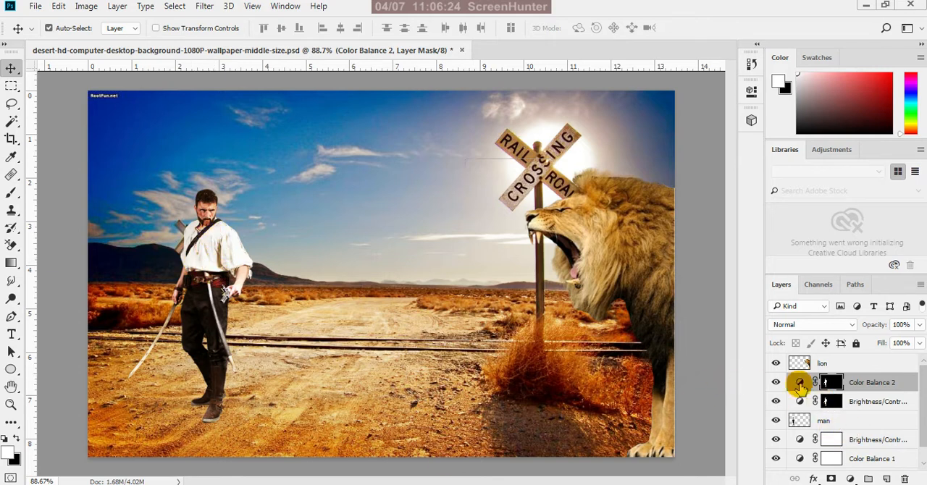
pyautogui.click(593, 228)
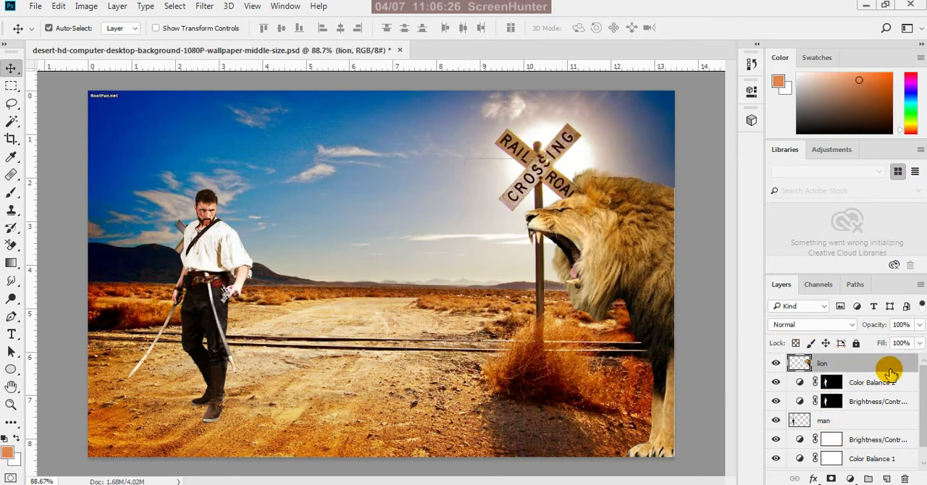
pyautogui.keyDown('ctrl'); pyautogui.click(804, 366); pyautogui.keyUp('ctrl')
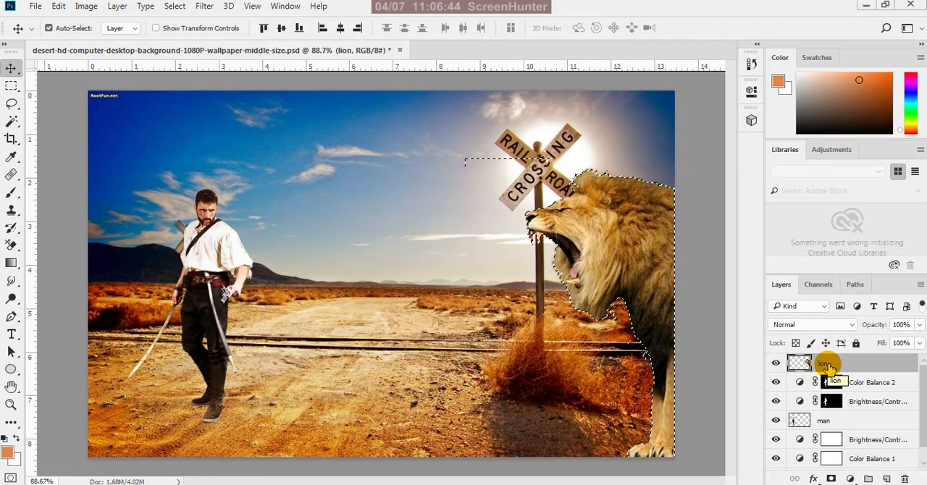
pyautogui.hotkey('ctrl', 'd')
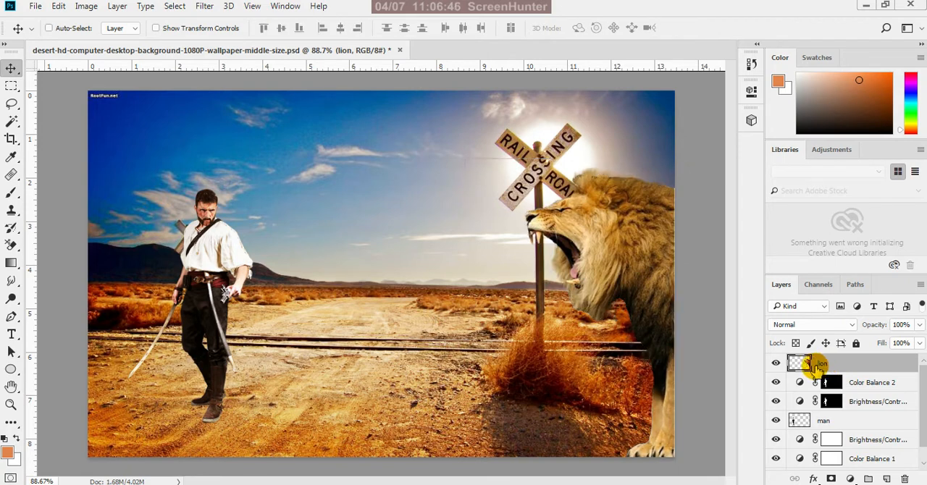
pyautogui.click(93, 8)
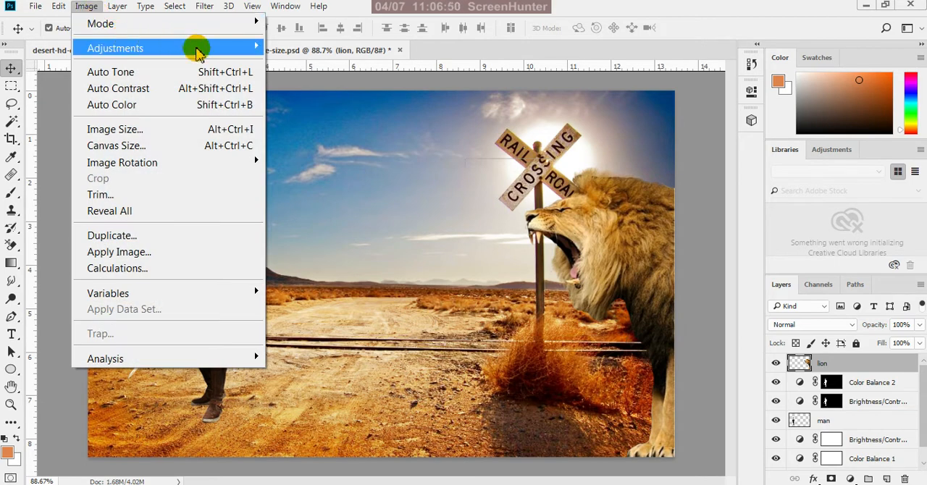
pyautogui.moveTo(248, 46)
pyautogui.click(299, 51)
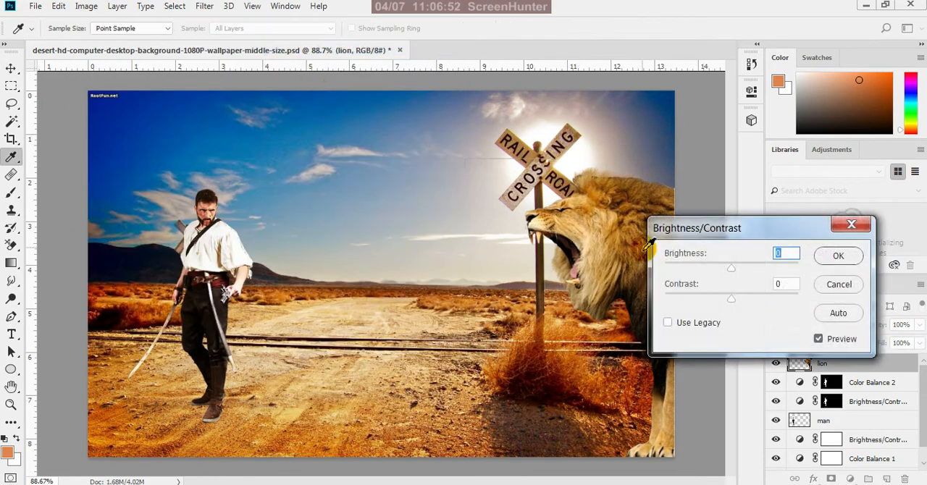
pyautogui.moveTo(733, 271); pyautogui.dragTo(741, 299)
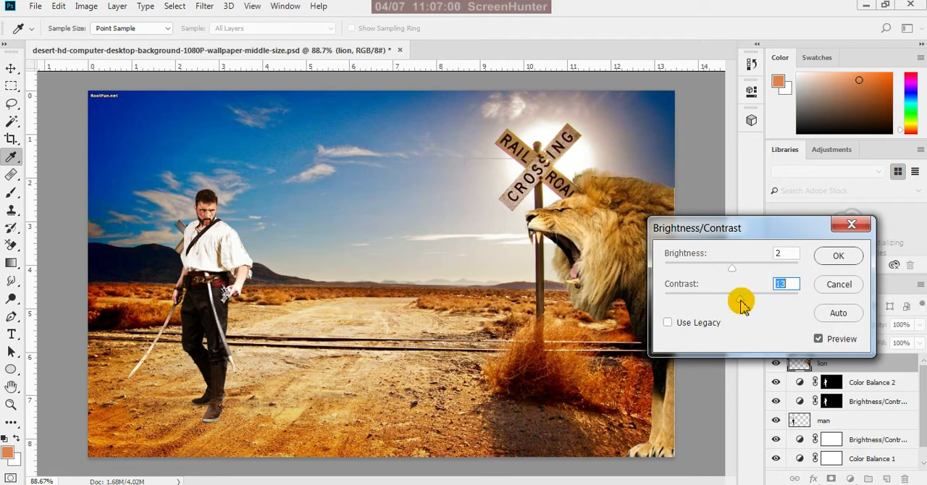
pyautogui.click(833, 257)
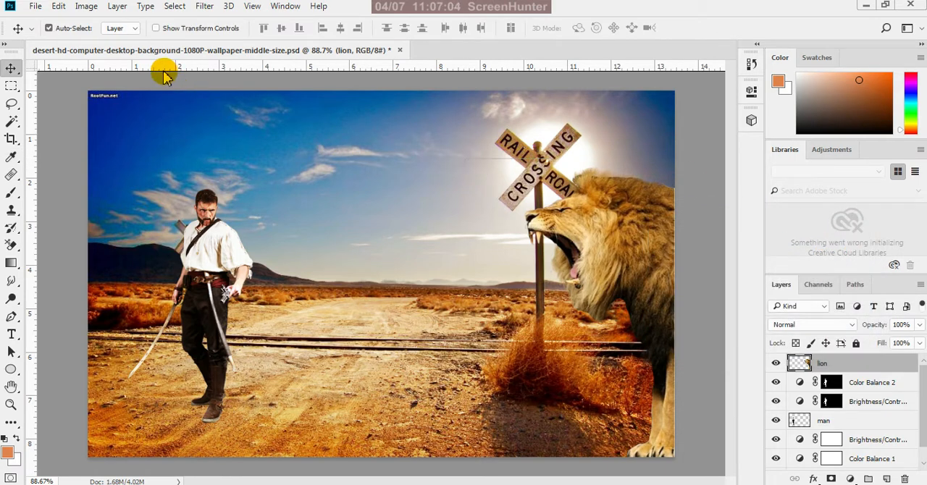
# Apply Color Balance to the lion layer's midtones with Cyan-Red +51 and a shift toward yellow, and save the document
pyautogui.click(94, 7)
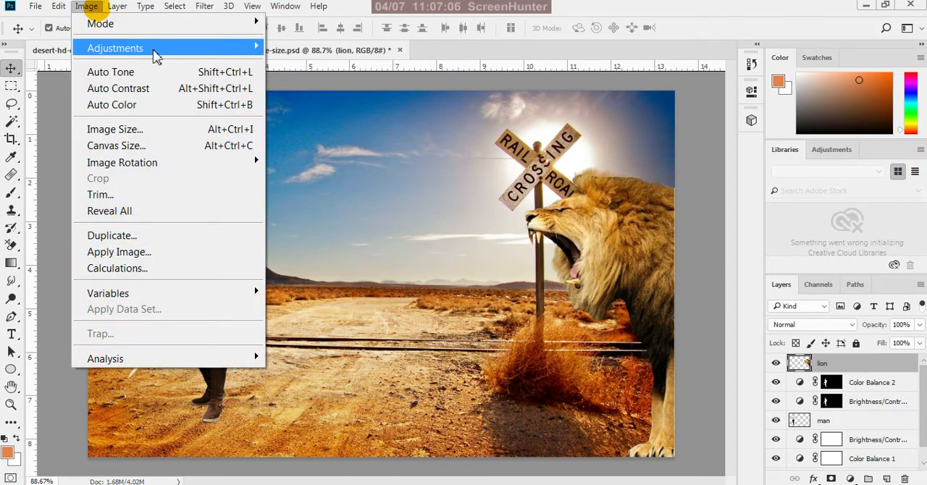
pyautogui.click(250, 49)
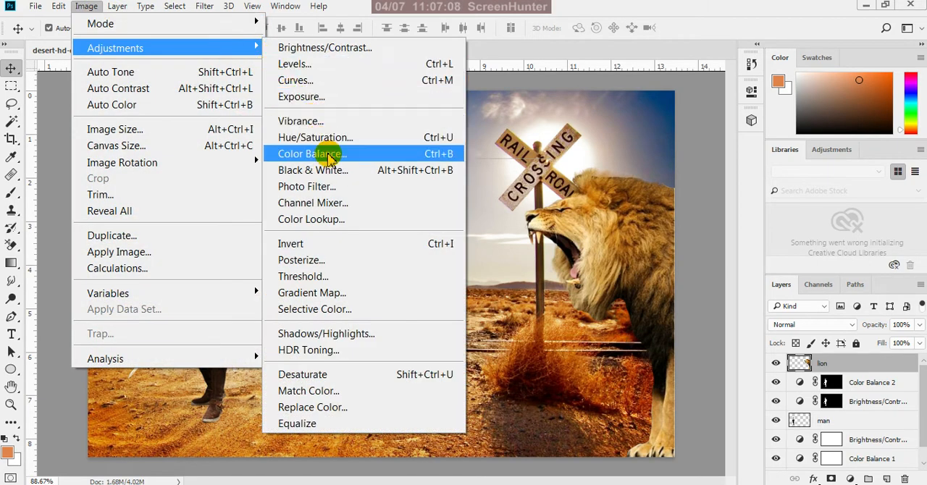
pyautogui.click(326, 154)
pyautogui.moveTo(742, 310); pyautogui.dragTo(775, 312)
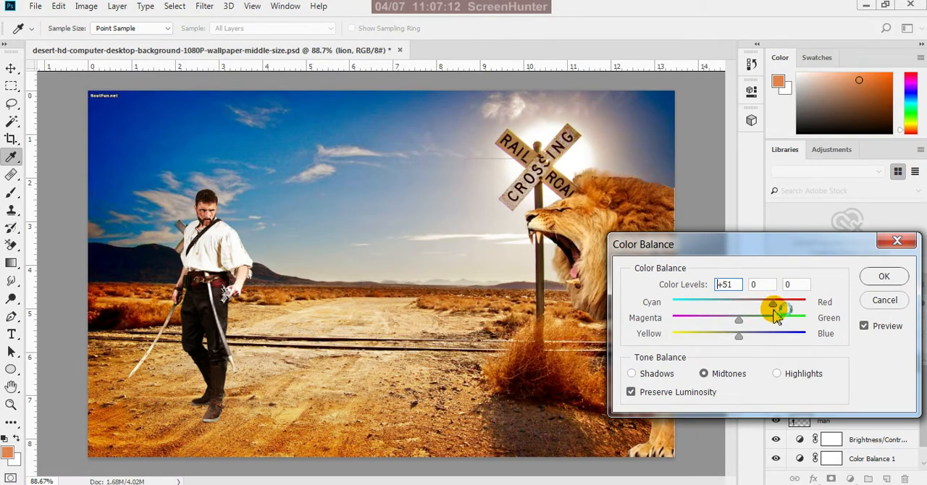
pyautogui.moveTo(740, 337); pyautogui.dragTo(725, 339)
pyautogui.click(878, 279)
pyautogui.press('v')
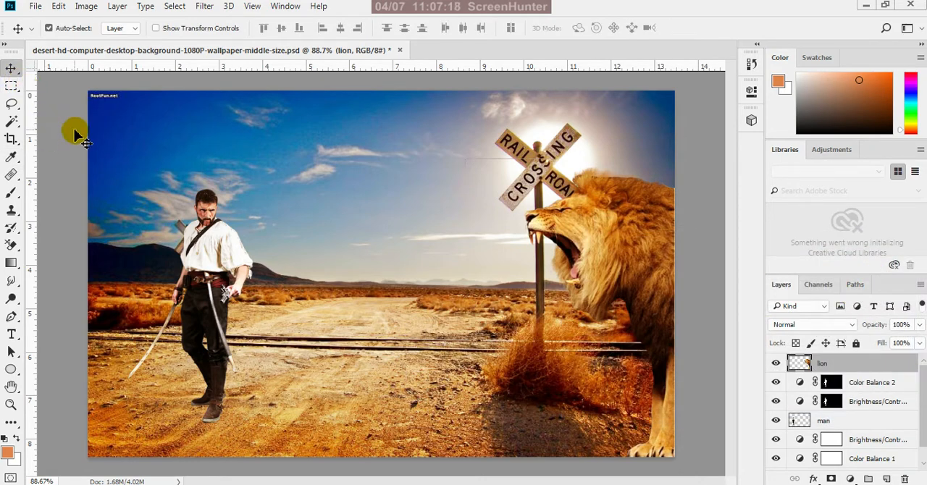
pyautogui.keyDown('ctrl'); pyautogui.click(358, 239); pyautogui.keyUp('ctrl')
pyautogui.scroll(-2, 500, 283)
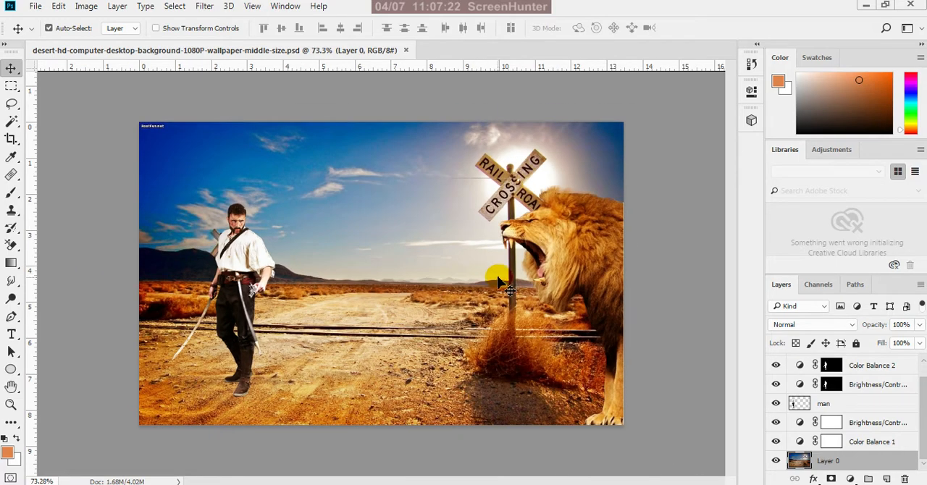
# Make the Color Balance 2 layer active, toggle the man layer's visibility to check it, and load the man's outline as a selection
pyautogui.scroll(-1, 500, 282)
pyautogui.scroll(1, 500, 250)
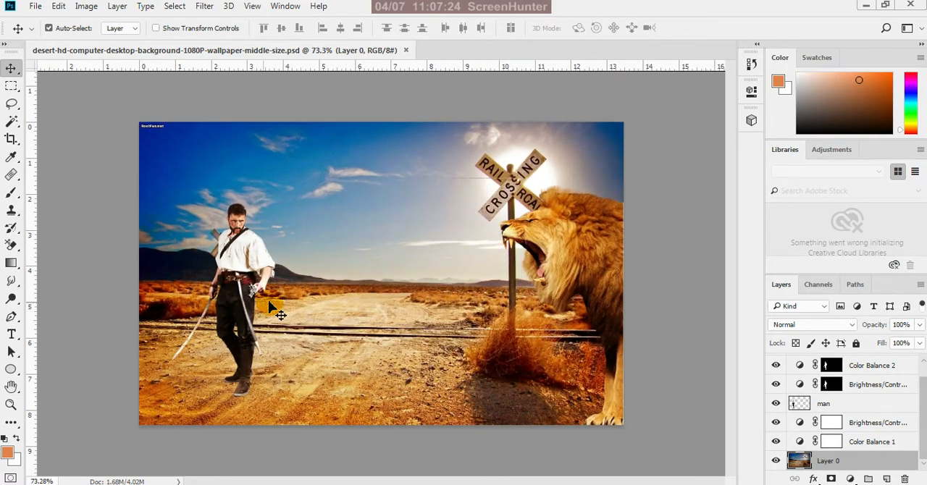
pyautogui.scroll(4, 196, 217)
pyautogui.click(192, 241)
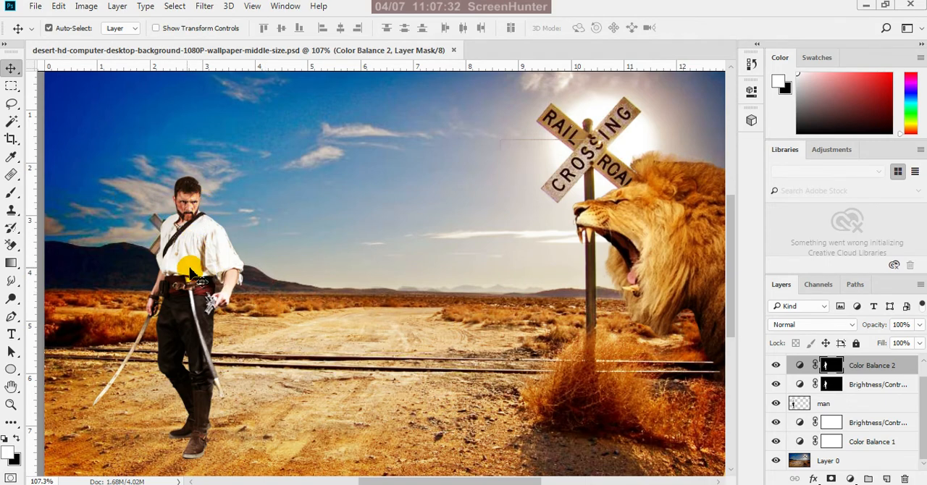
pyautogui.scroll(5, 174, 213)
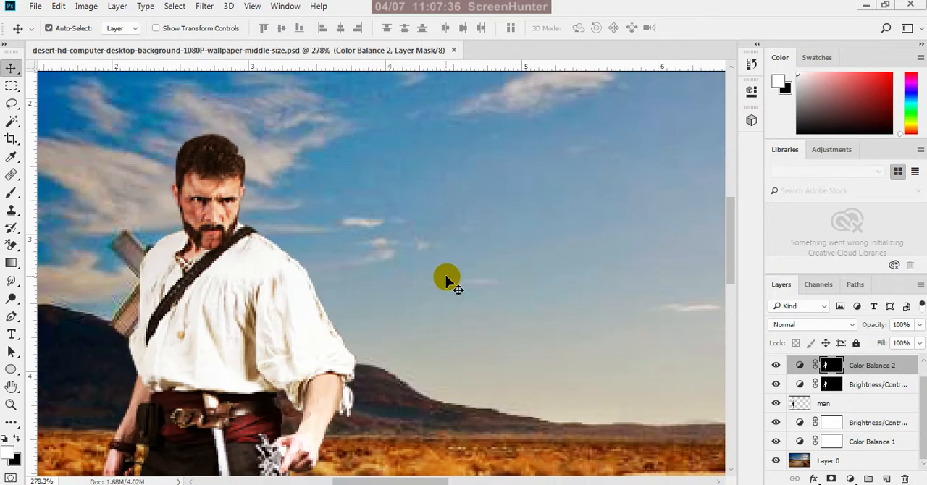
pyautogui.click(776, 403)
pyautogui.click(776, 404)
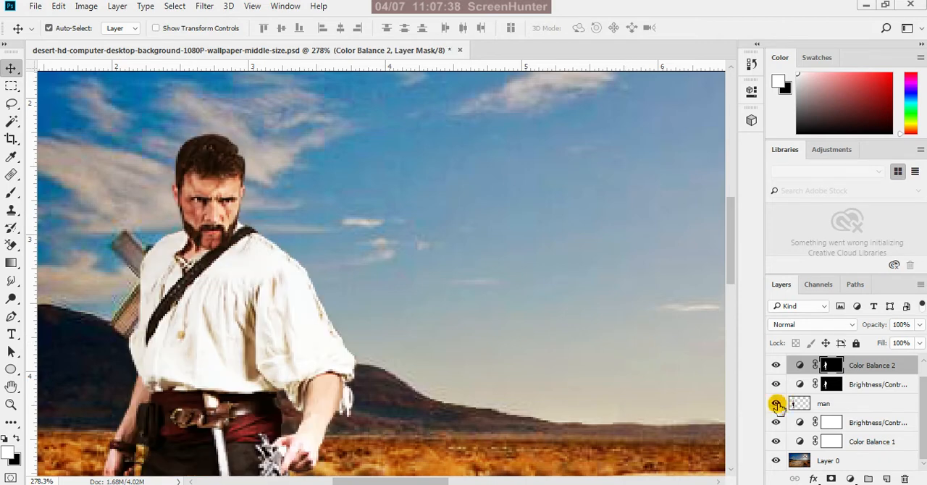
pyautogui.click(776, 404)
pyautogui.click(777, 404)
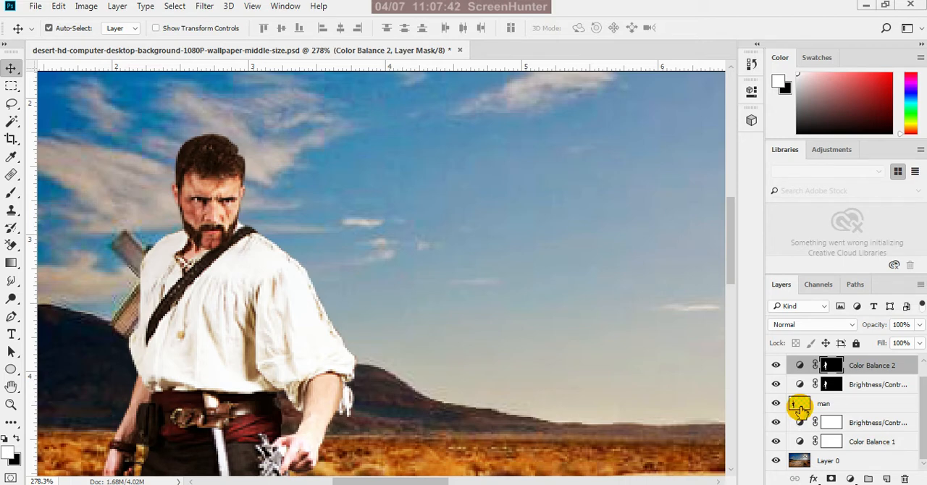
pyautogui.keyDown('ctrl'); pyautogui.click(799, 408); pyautogui.keyUp('ctrl')
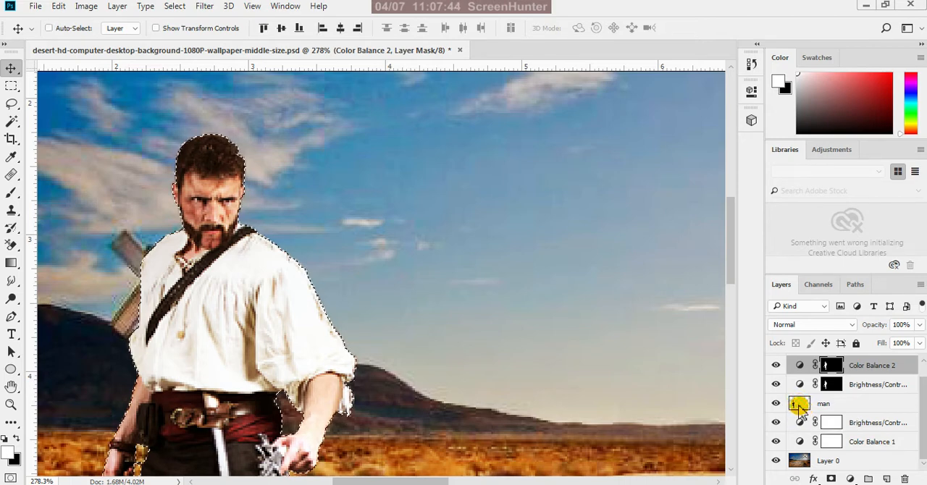
# Choose the Dodge tool with the Midtones range and set its exposure to 15%
pyautogui.rightClick(16, 299)
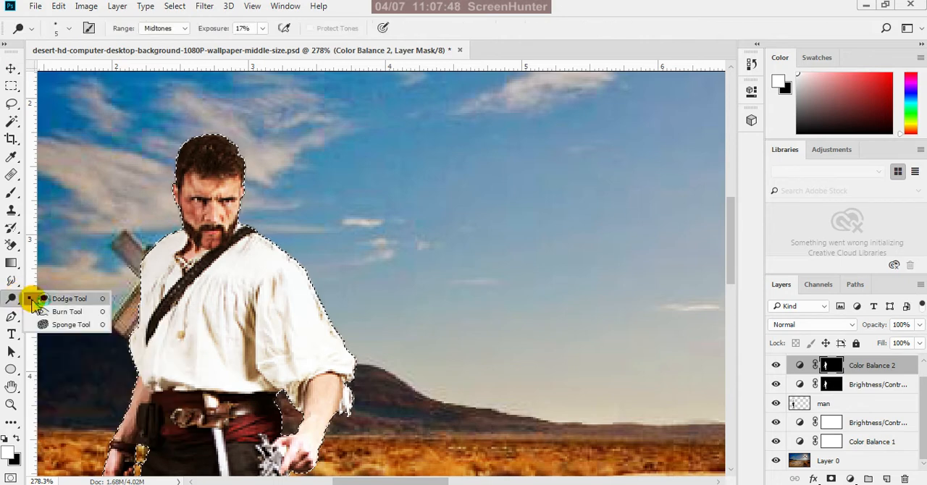
pyautogui.click(64, 299)
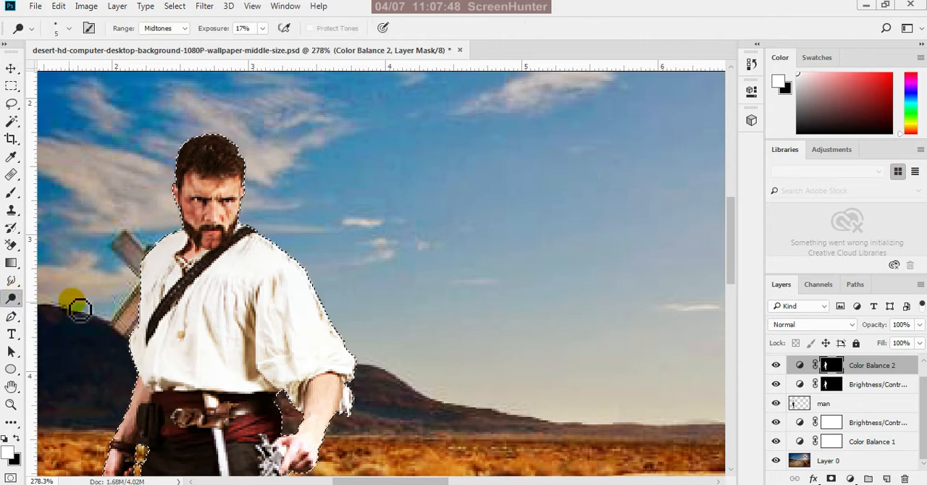
pyautogui.rightClick(17, 295)
pyautogui.click(59, 311)
pyautogui.scroll(5, 224, 168)
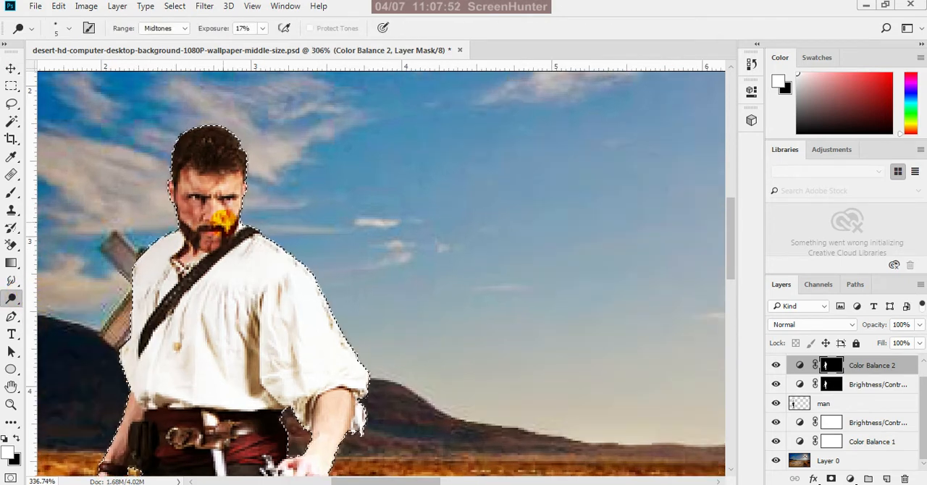
pyautogui.scroll(1, 241, 189)
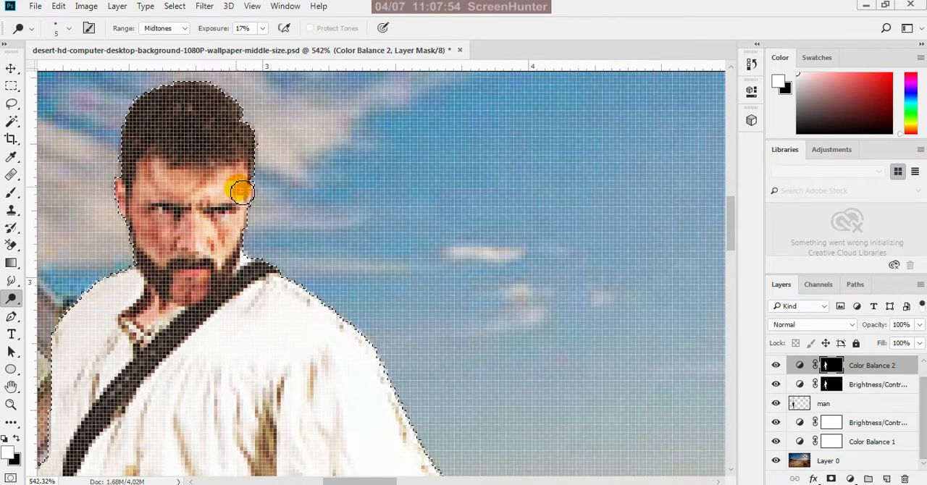
pyautogui.scroll(-1, 241, 189)
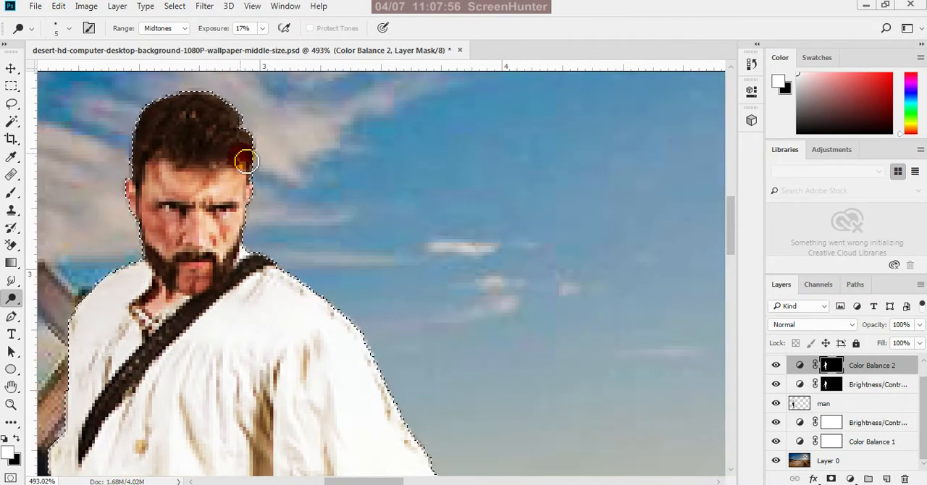
pyautogui.click(264, 30)
pyautogui.click(269, 44)
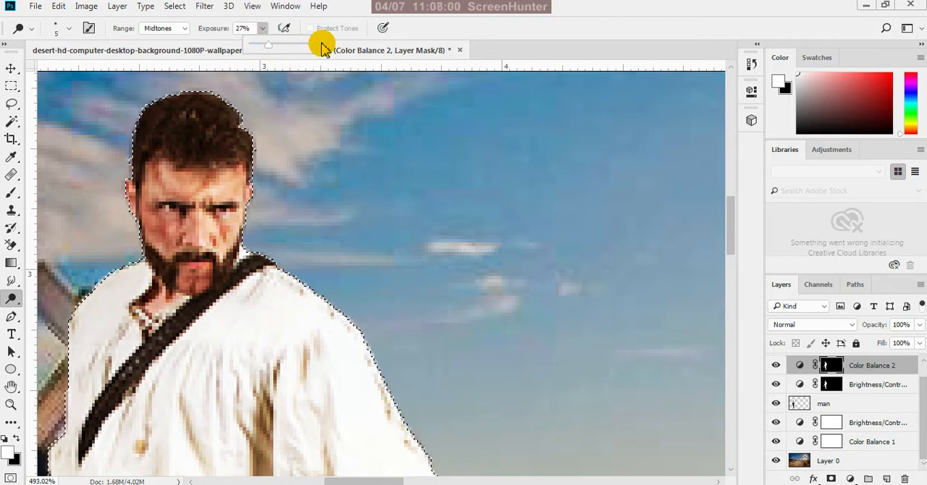
pyautogui.click(244, 29)
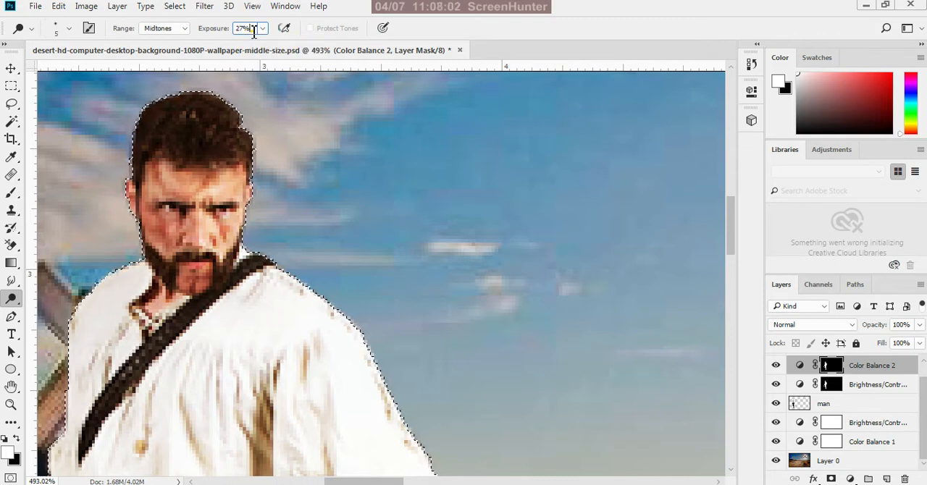
pyautogui.write('1')
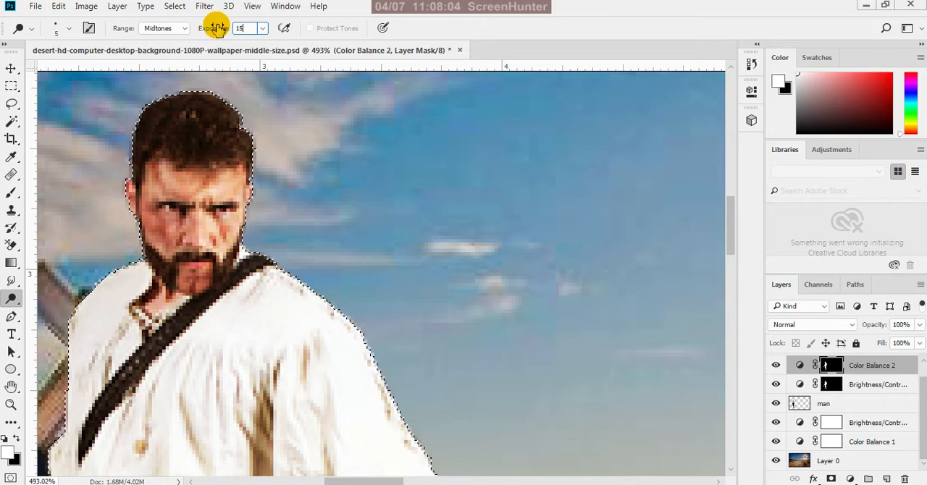
pyautogui.write('5')
pyautogui.press('Return')
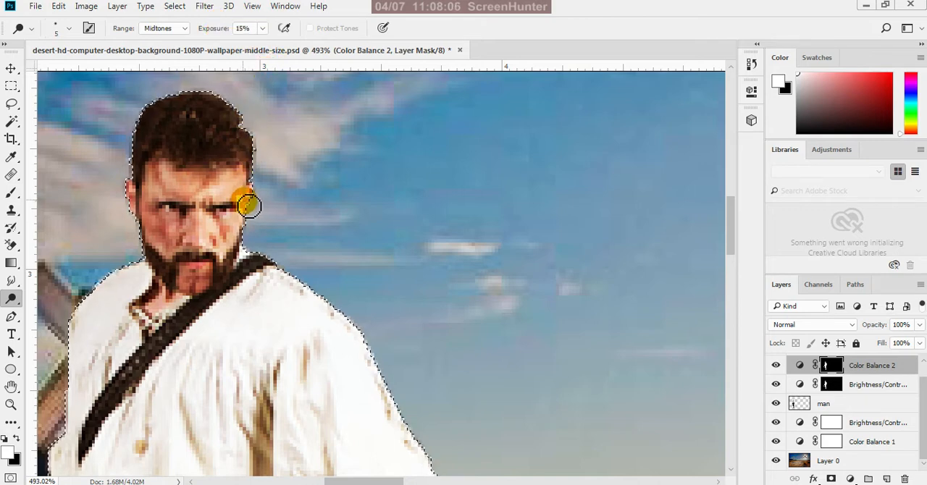
# Dodge the man's nose and the cheek facing the lion with a 5 px brush at 15% exposure
pyautogui.scroll(2, 230, 184)
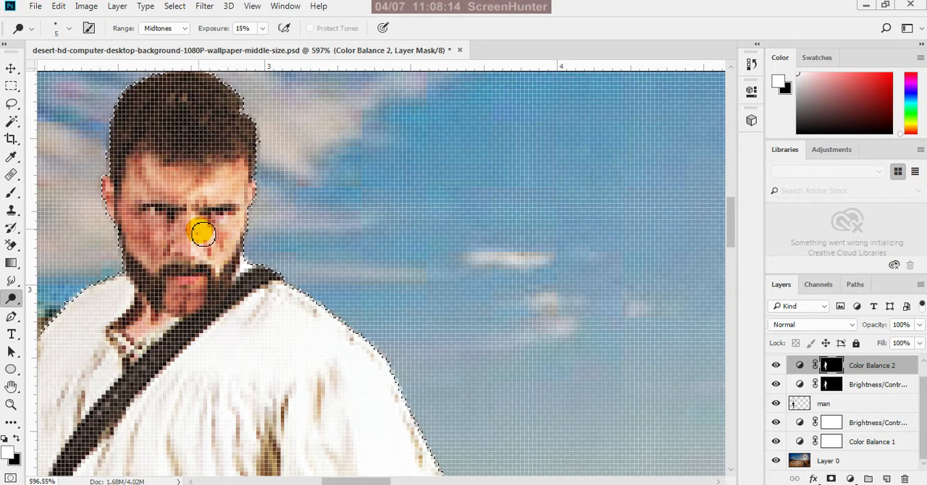
pyautogui.moveTo(204, 253)
pyautogui.mouseDown()
pyautogui.moveTo(204, 228)
pyautogui.moveTo(204, 252)
pyautogui.moveTo(205, 222)
pyautogui.moveTo(202, 249)
pyautogui.mouseUp()
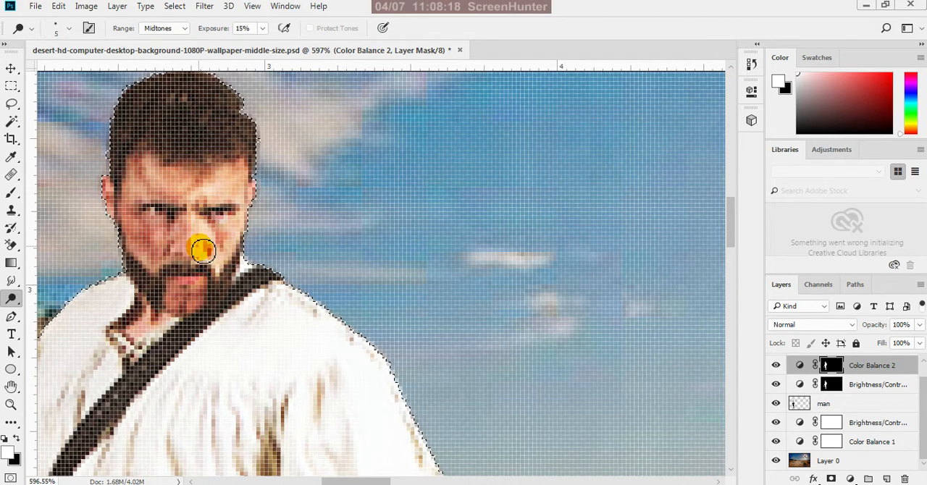
pyautogui.moveTo(231, 195)
pyautogui.mouseDown()
pyautogui.moveTo(196, 203)
pyautogui.moveTo(201, 190)
pyautogui.moveTo(232, 229)
pyautogui.mouseUp()
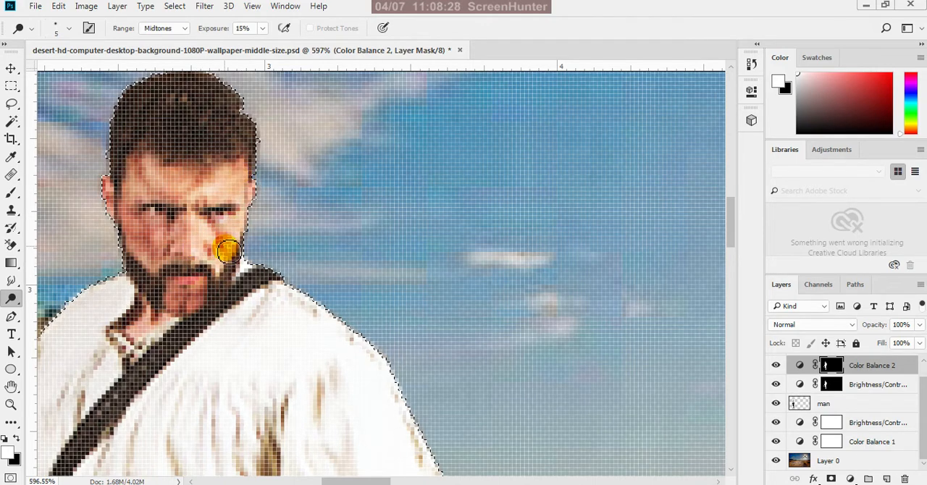
pyautogui.scroll(-2, 226, 250)
pyautogui.scroll(5, 230, 239)
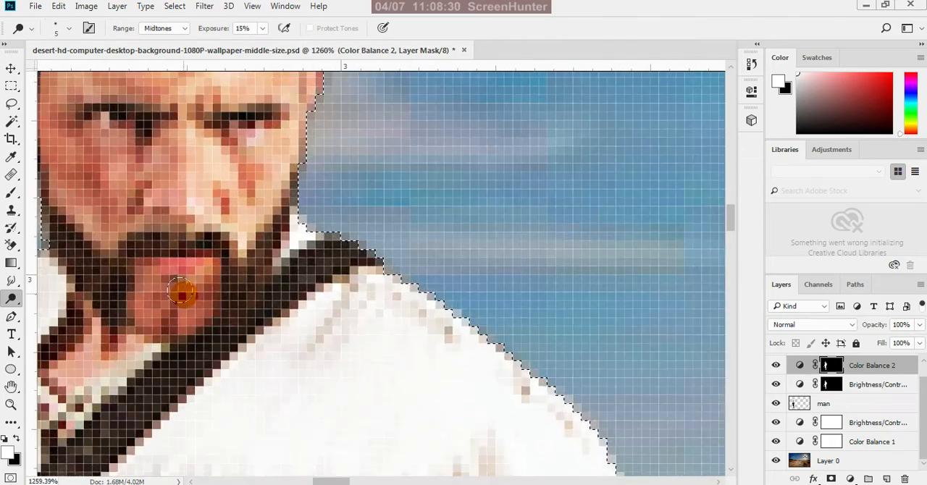
# Reduce the Dodge brush to 2 px and work over the man's lower lip and chin
pyautogui.press('[')
pyautogui.press('[')
pyautogui.press('[')
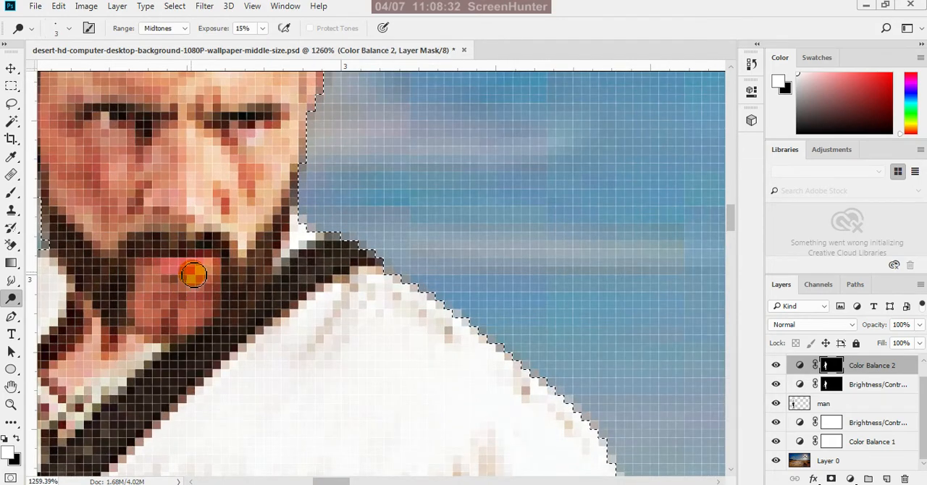
pyautogui.scroll(1, 196, 276)
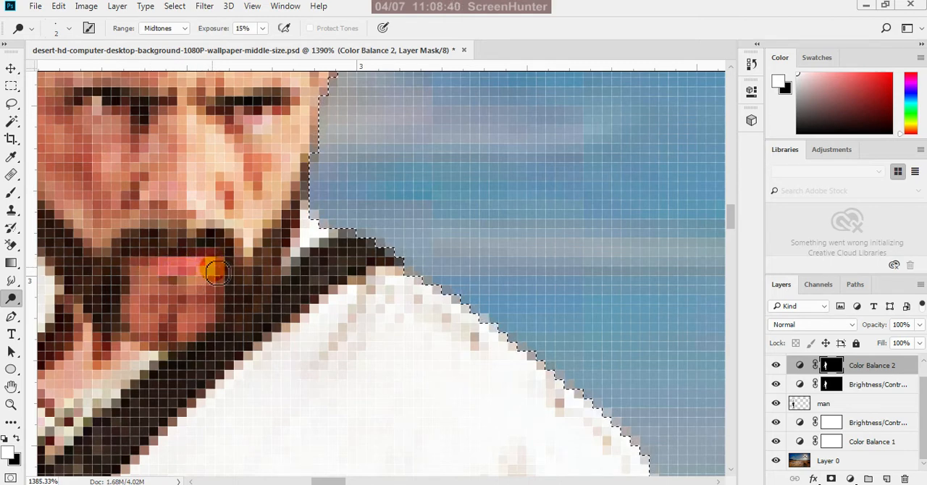
pyautogui.scroll(-4, 231, 280)
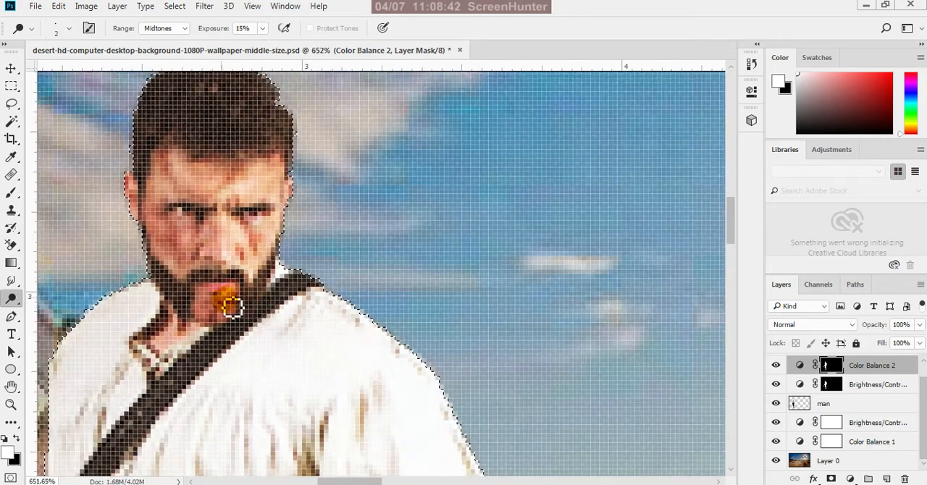
pyautogui.scroll(3, 240, 319)
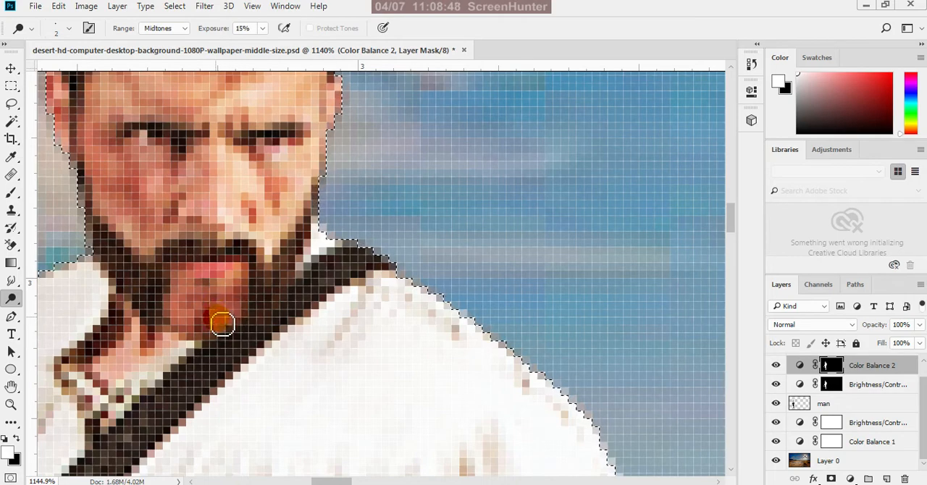
pyautogui.scroll(-1, 223, 321)
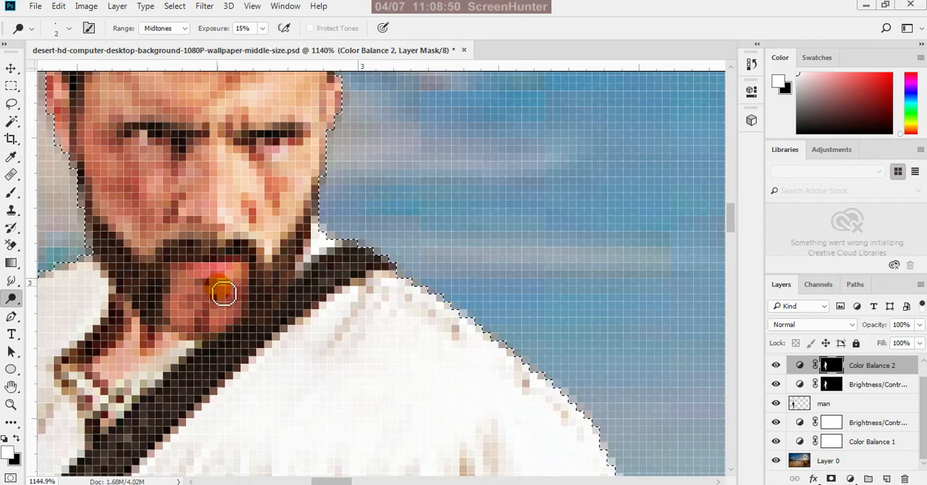
pyautogui.scroll(-1, 218, 290)
pyautogui.scroll(-3, 265, 297)
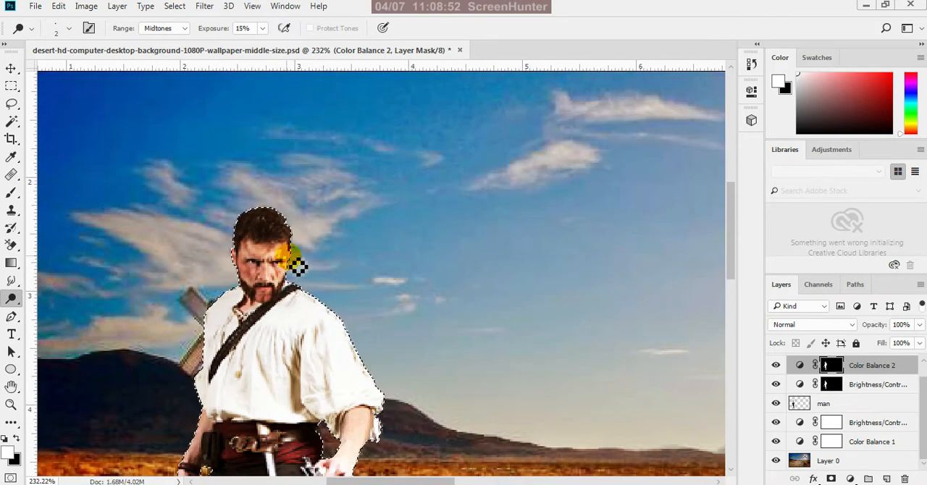
# Dodge the man's brow, the sun-facing edge of his face and his moustache with the 2 px brush
pyautogui.scroll(3, 287, 255)
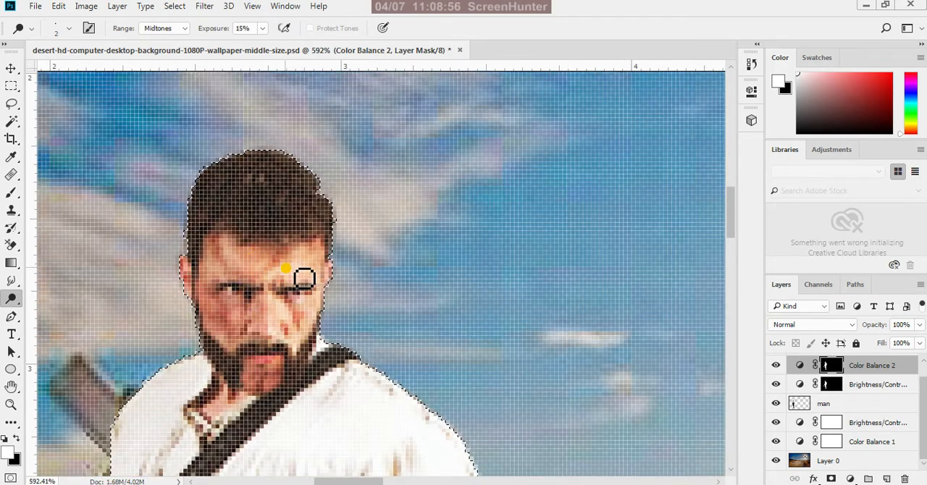
pyautogui.moveTo(276, 283)
pyautogui.mouseDown()
pyautogui.moveTo(280, 340)
pyautogui.moveTo(281, 307)
pyautogui.moveTo(310, 311)
pyautogui.mouseUp()
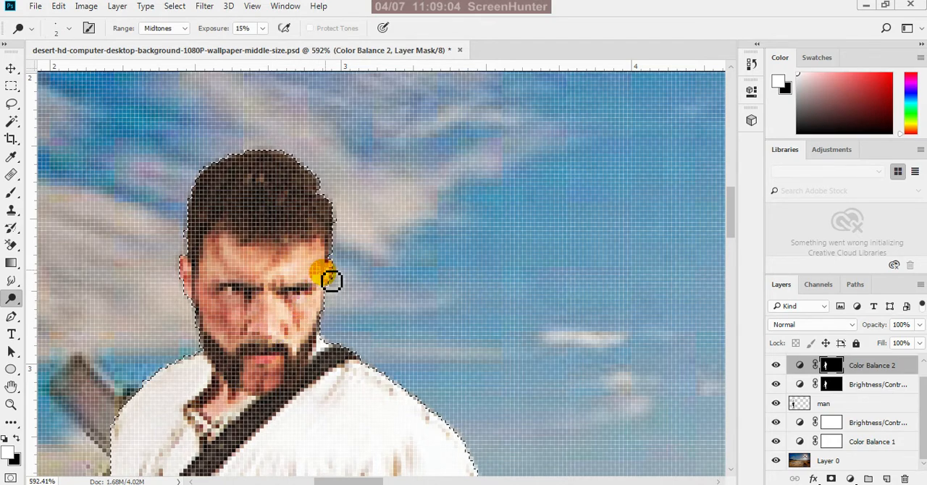
pyautogui.scroll(2, 331, 278)
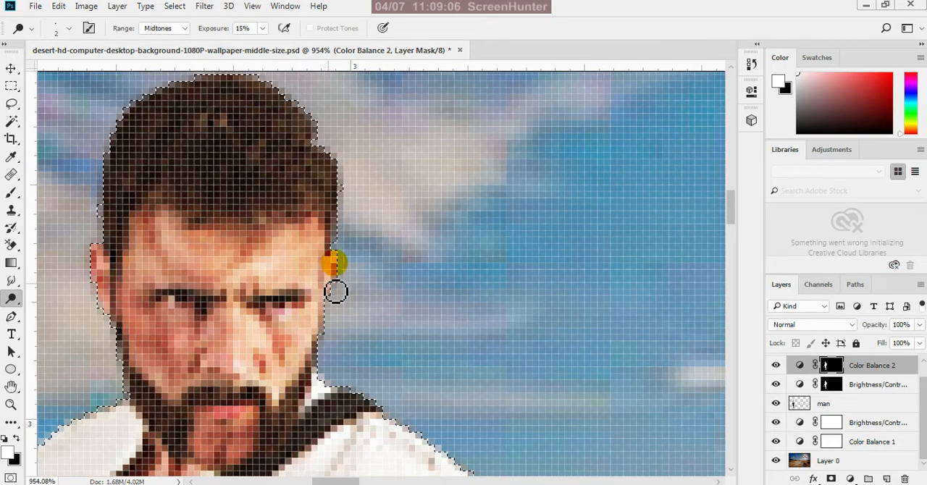
pyautogui.moveTo(335, 291)
pyautogui.mouseDown()
pyautogui.moveTo(331, 282)
pyautogui.moveTo(324, 310)
pyautogui.mouseUp()
pyautogui.moveTo(291, 376)
pyautogui.mouseDown()
pyautogui.moveTo(283, 407)
pyautogui.moveTo(247, 391)
pyautogui.mouseUp()
pyautogui.scroll(-7, 217, 320)
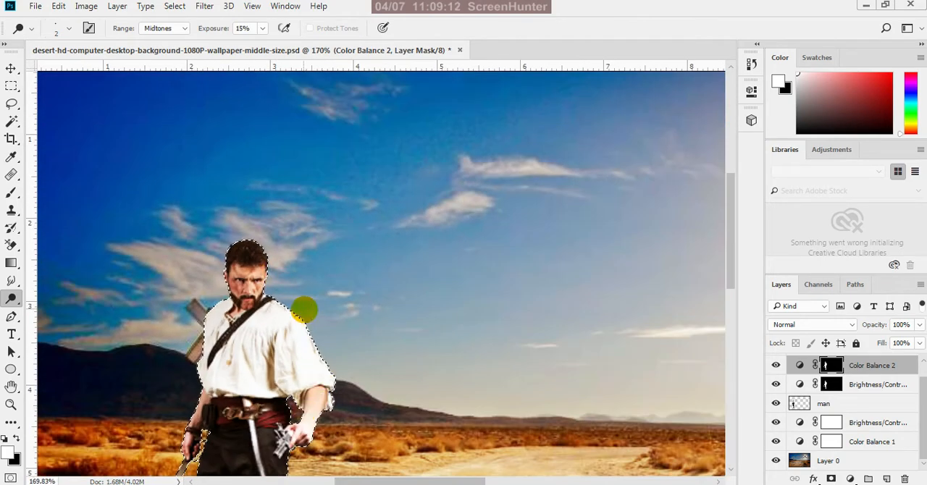
# Enlarge the Dodge brush to 7 px and dodge the man's forearm and wrist on the side facing the lion
pyautogui.scroll(-2, 310, 389)
pyautogui.scroll(4, 313, 395)
pyautogui.scroll(3, 321, 401)
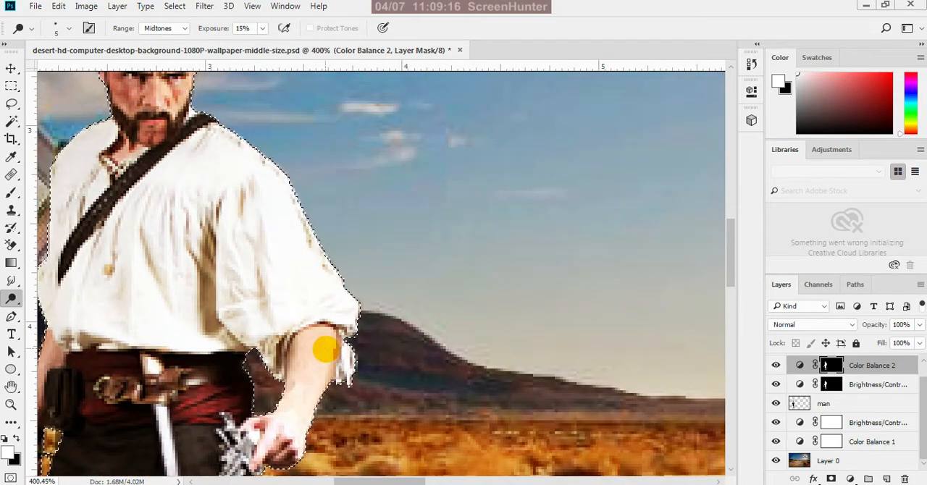
pyautogui.press(']')
pyautogui.press(']')
pyautogui.moveTo(303, 391); pyautogui.dragTo(306, 416)
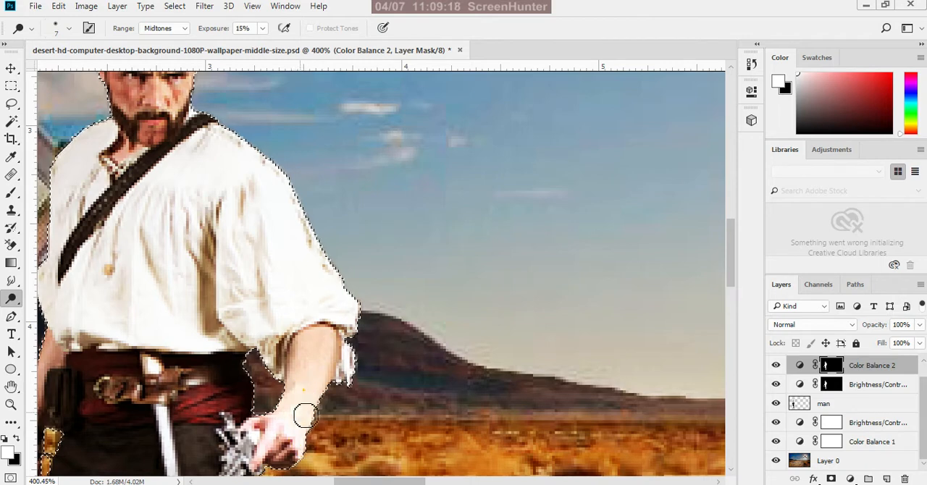
pyautogui.click(301, 404)
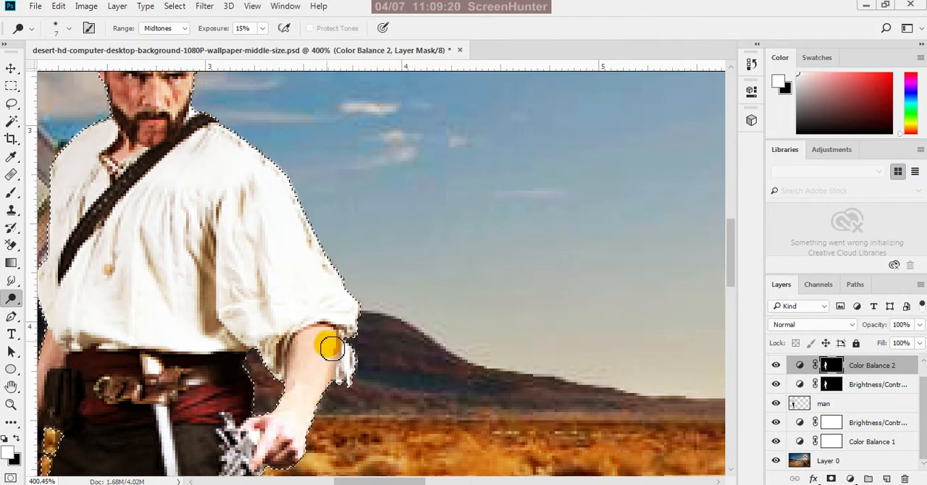
pyautogui.moveTo(331, 336); pyautogui.dragTo(334, 369)
pyautogui.moveTo(331, 337)
pyautogui.mouseDown()
pyautogui.moveTo(339, 366)
pyautogui.moveTo(330, 339)
pyautogui.mouseUp()
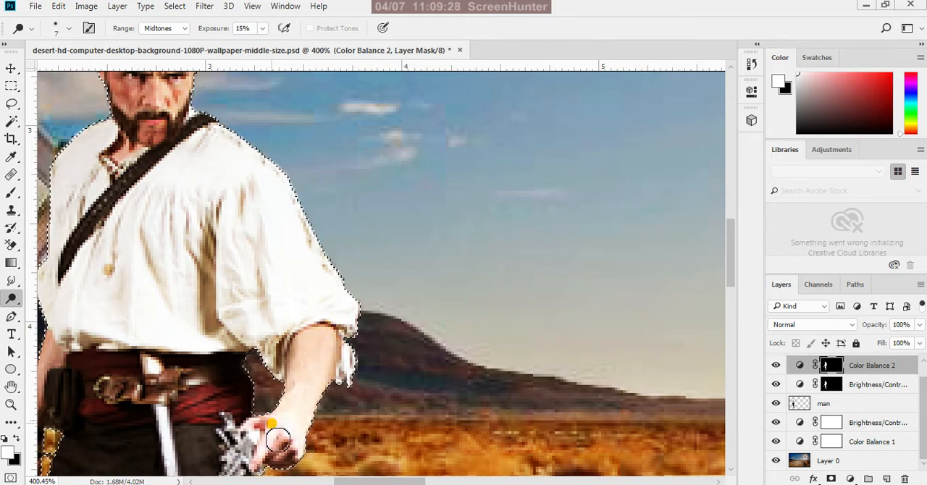
pyautogui.scroll(-6, 319, 382)
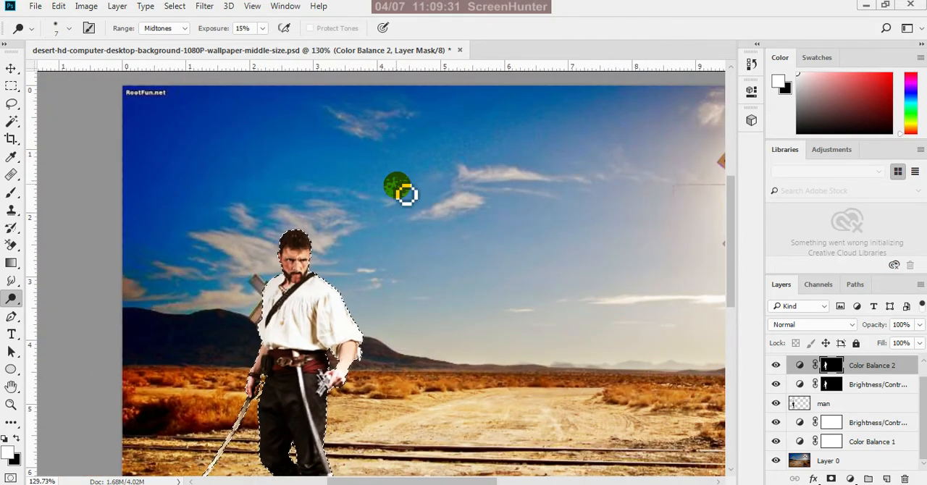
pyautogui.moveTo(405, 194); pyautogui.dragTo(391, 255)
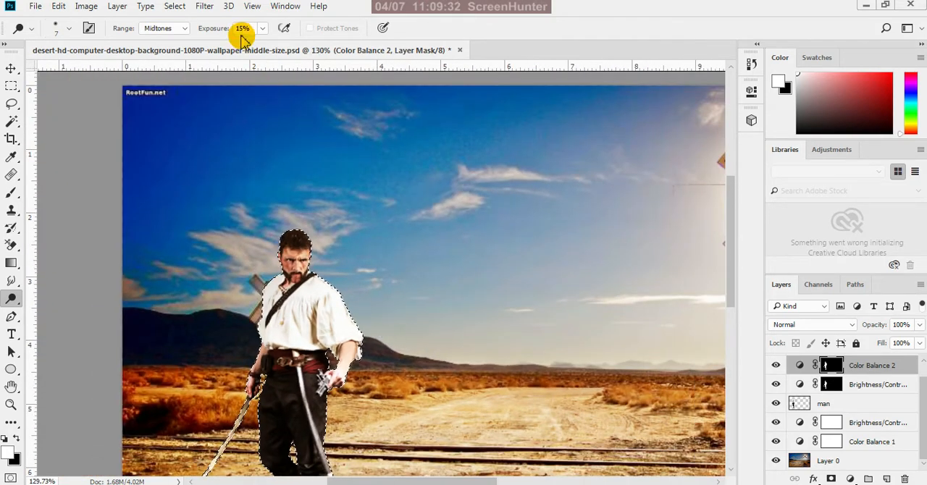
# Raise the Dodge exposure to 29% and dodge the man's forearm and wrist on the side facing the lion
pyautogui.moveTo(265, 45); pyautogui.dragTo(274, 47)
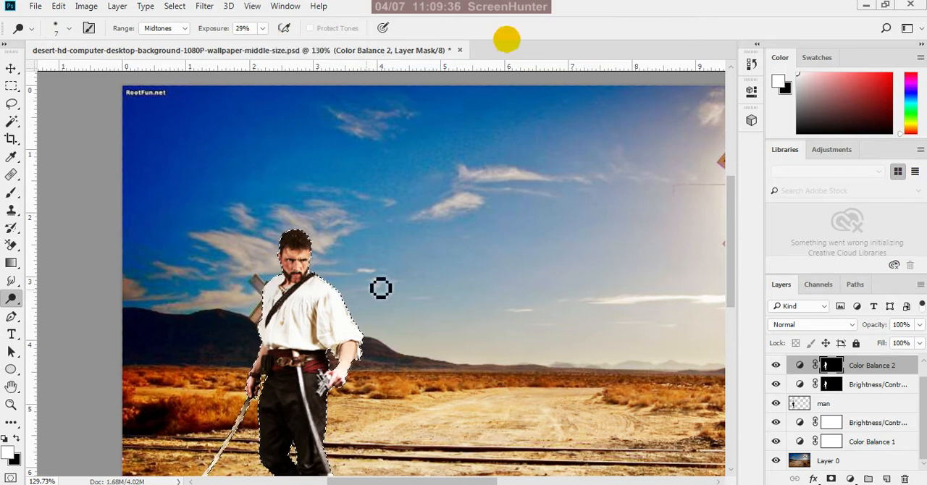
pyautogui.scroll(5, 358, 369)
pyautogui.scroll(2, 349, 360)
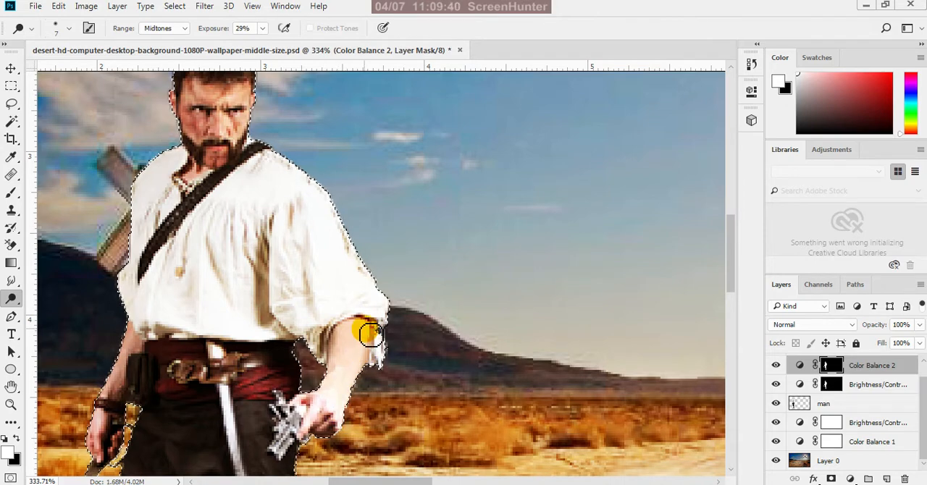
pyautogui.moveTo(357, 330); pyautogui.dragTo(370, 334)
pyautogui.moveTo(361, 375); pyautogui.dragTo(368, 331)
pyautogui.moveTo(361, 383); pyautogui.dragTo(331, 403)
pyautogui.scroll(-2, 383, 289)
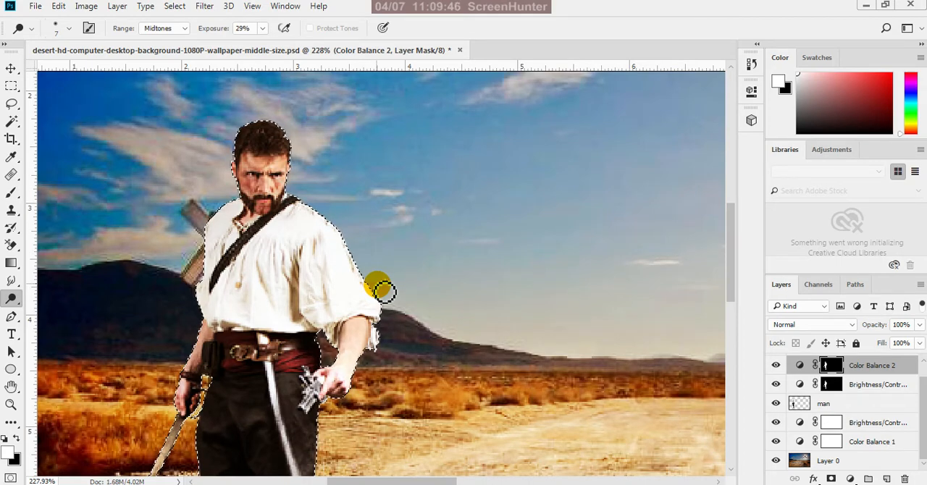
pyautogui.scroll(-1, 391, 282)
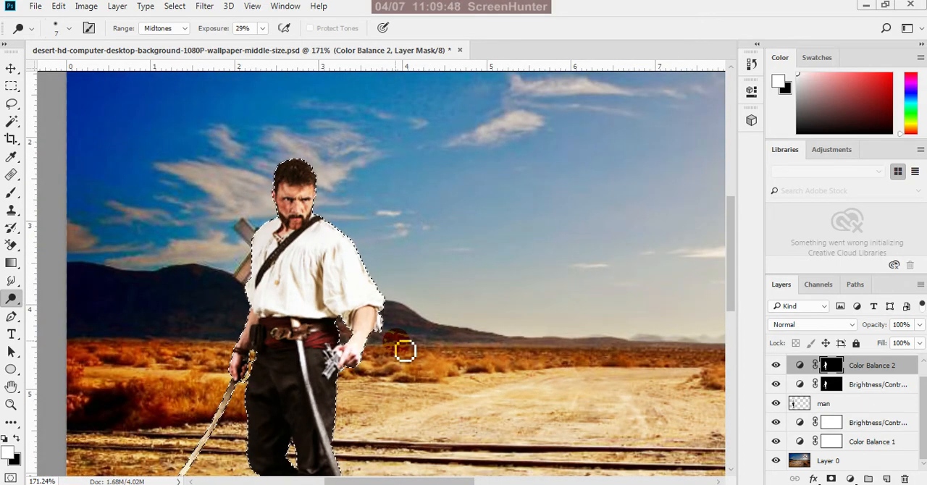
pyautogui.scroll(-4, 394, 339)
# Enlarge the Dodge brush to 10 px and dodge the man's white shirt over the lion-side shoulder, sleeve and chest
pyautogui.scroll(2, 332, 382)
pyautogui.scroll(5, 356, 218)
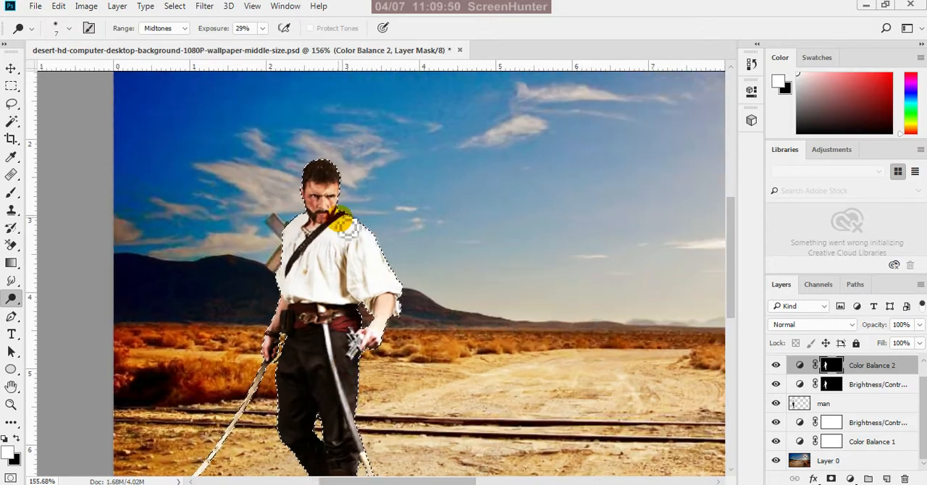
pyautogui.press(']')
pyautogui.press(']')
pyautogui.press(']')
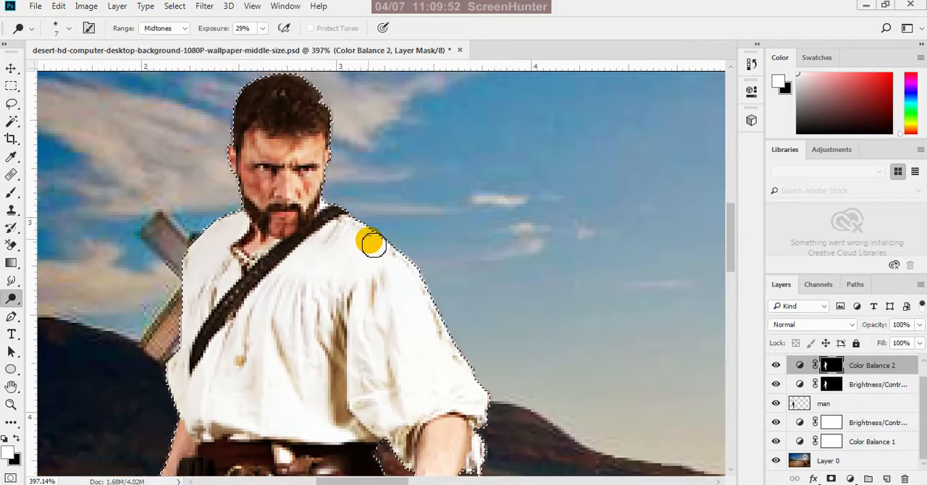
pyautogui.moveTo(355, 230)
pyautogui.mouseDown()
pyautogui.moveTo(414, 290)
pyautogui.moveTo(427, 323)
pyautogui.mouseUp()
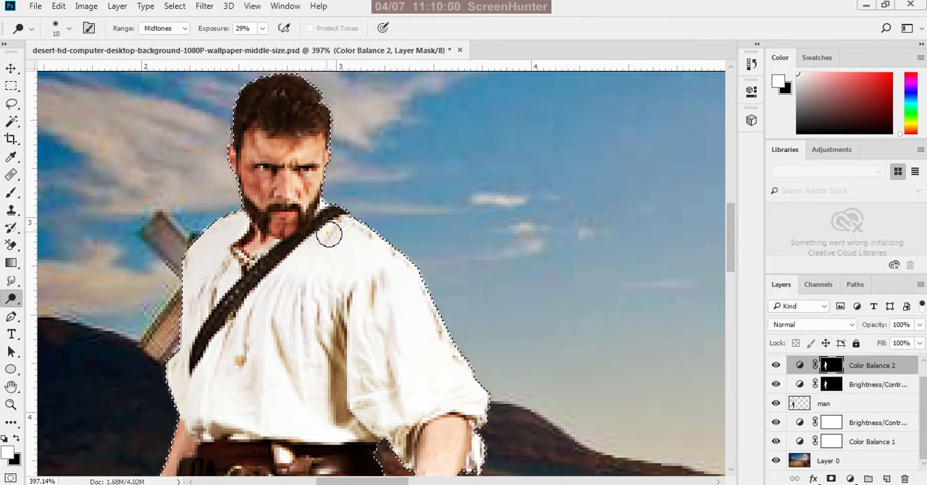
pyautogui.moveTo(329, 234)
pyautogui.mouseDown()
pyautogui.moveTo(293, 277)
pyautogui.moveTo(282, 277)
pyautogui.moveTo(336, 236)
pyautogui.moveTo(310, 272)
pyautogui.moveTo(345, 276)
pyautogui.moveTo(369, 266)
pyautogui.moveTo(319, 360)
pyautogui.moveTo(330, 427)
pyautogui.moveTo(340, 435)
pyautogui.moveTo(284, 435)
pyautogui.moveTo(275, 373)
pyautogui.moveTo(282, 399)
pyautogui.moveTo(322, 429)
pyautogui.moveTo(347, 429)
pyautogui.moveTo(277, 424)
pyautogui.moveTo(271, 406)
pyautogui.moveTo(334, 241)
pyautogui.mouseUp()
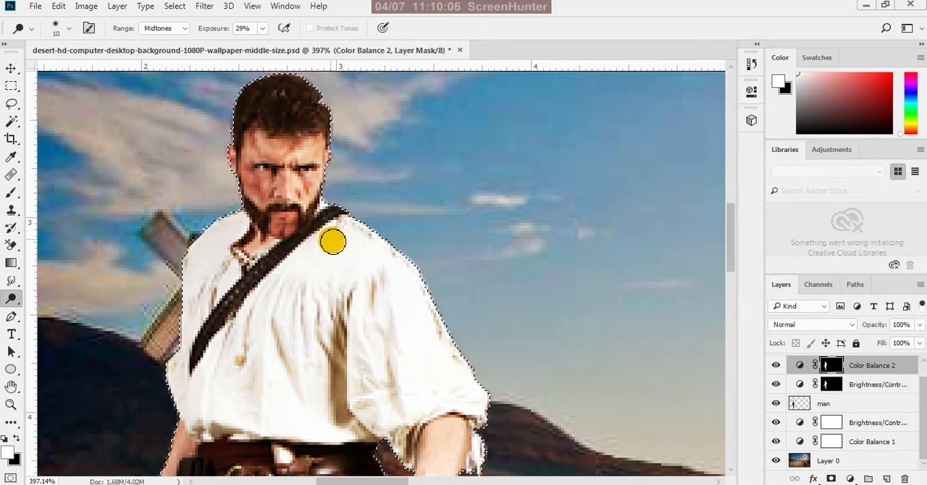
pyautogui.moveTo(280, 278)
pyautogui.mouseDown()
pyautogui.moveTo(334, 246)
pyautogui.moveTo(261, 308)
pyautogui.moveTo(221, 357)
pyautogui.moveTo(218, 381)
pyautogui.moveTo(217, 360)
pyautogui.moveTo(280, 338)
pyautogui.mouseUp()
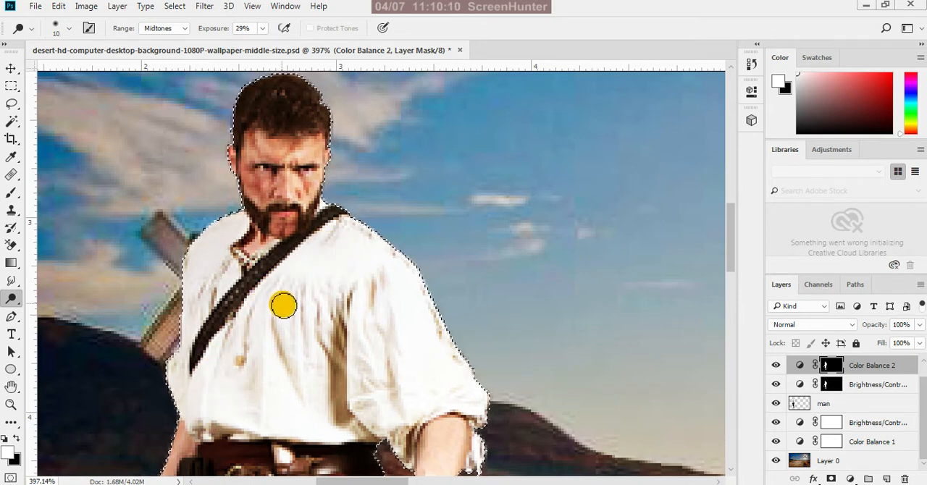
# Reduce the Dodge brush to 7 px and dodge the man's forehead and temple on the side facing the lion
pyautogui.scroll(-2, 283, 305)
pyautogui.scroll(5, 298, 202)
pyautogui.press('[')
pyautogui.press('[')
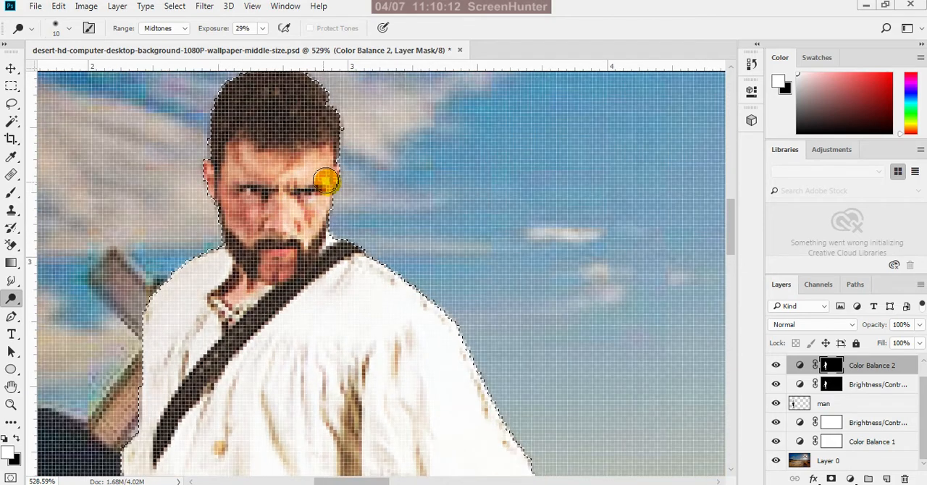
pyautogui.moveTo(316, 175)
pyautogui.mouseDown()
pyautogui.moveTo(314, 165)
pyautogui.moveTo(326, 166)
pyautogui.mouseUp()
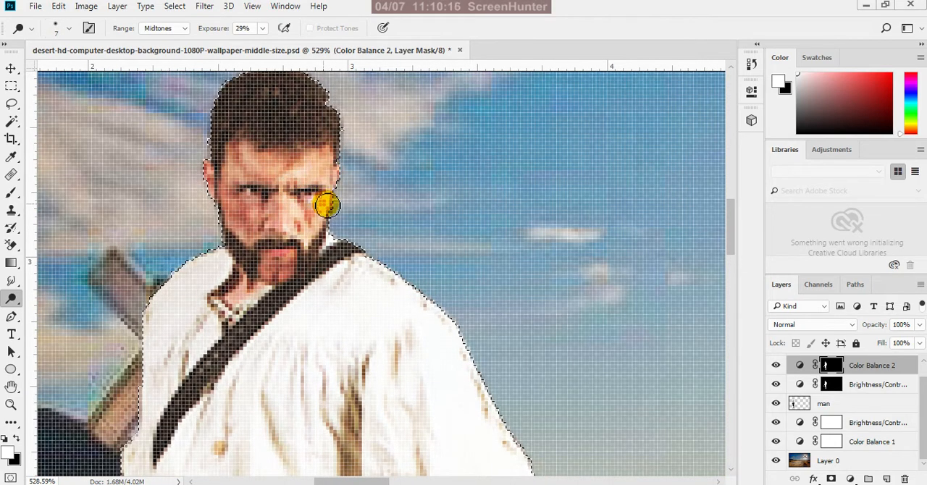
# Reduce the Dodge brush to 5 px and dodge the man's lion-side cheek, beard edge and brow
pyautogui.scroll(1, 327, 206)
pyautogui.press('[')
pyautogui.press('[')
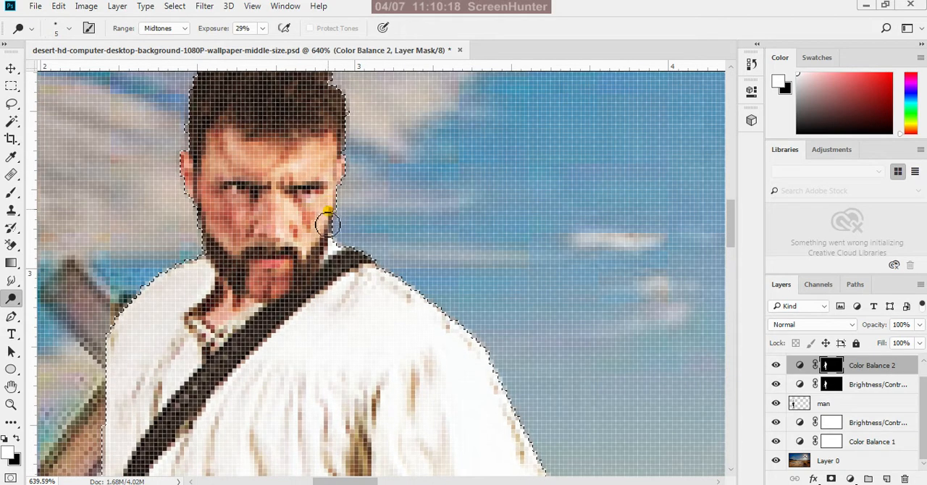
pyautogui.moveTo(310, 251); pyautogui.dragTo(333, 211)
pyautogui.moveTo(310, 259)
pyautogui.mouseDown()
pyautogui.moveTo(291, 214)
pyautogui.moveTo(286, 231)
pyautogui.moveTo(287, 205)
pyautogui.moveTo(313, 169)
pyautogui.mouseUp()
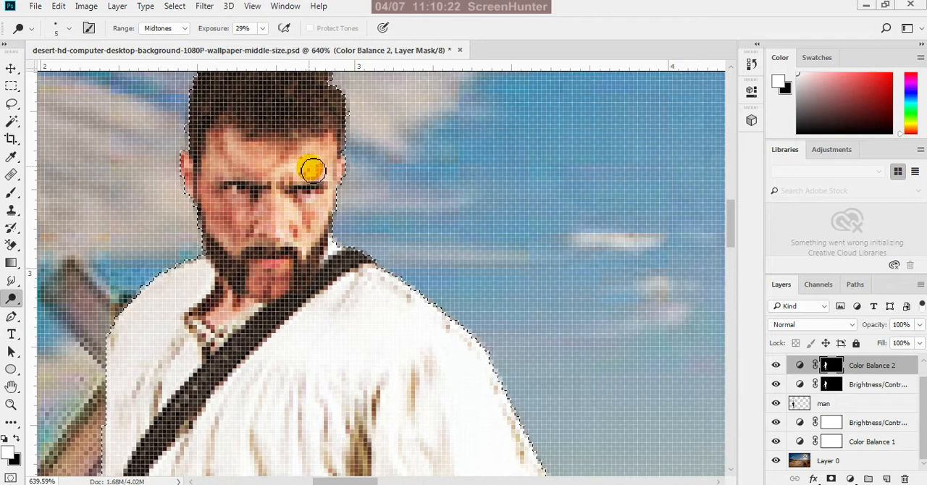
pyautogui.scroll(-10, 328, 145)
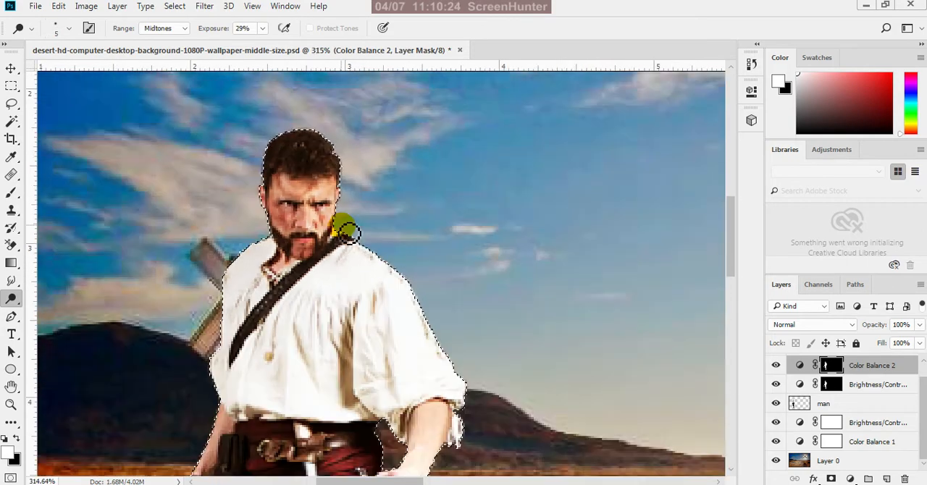
pyautogui.scroll(-3, 344, 243)
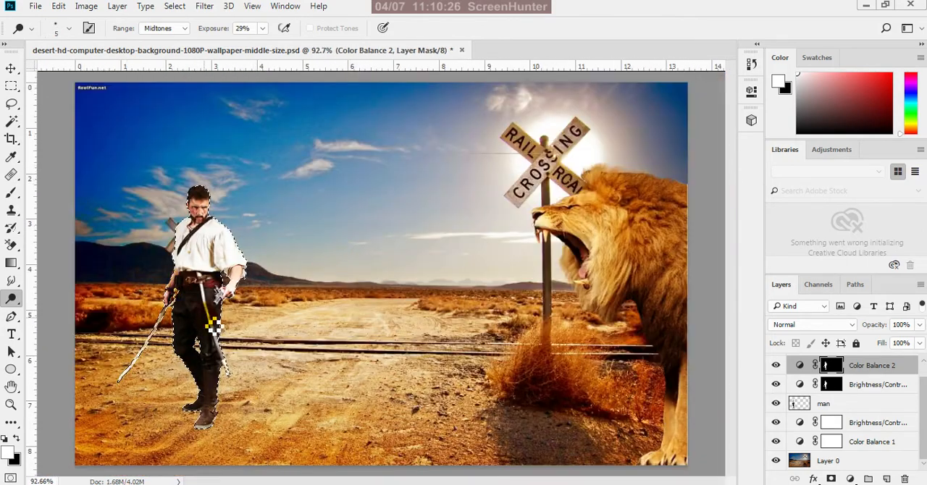
# Dodge the lower blade and tip of the sword hanging from the man's belt with the 5 px brush
pyautogui.scroll(4, 228, 296)
pyautogui.scroll(2, 225, 305)
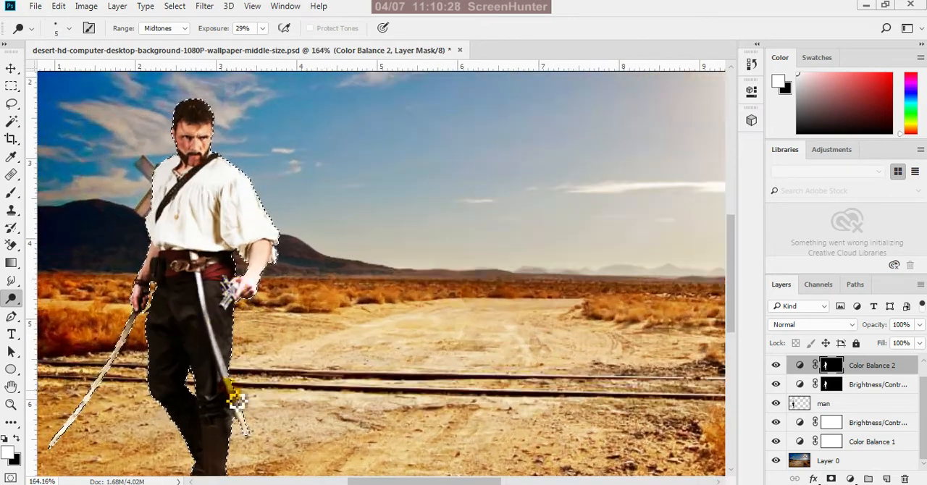
pyautogui.scroll(4, 213, 337)
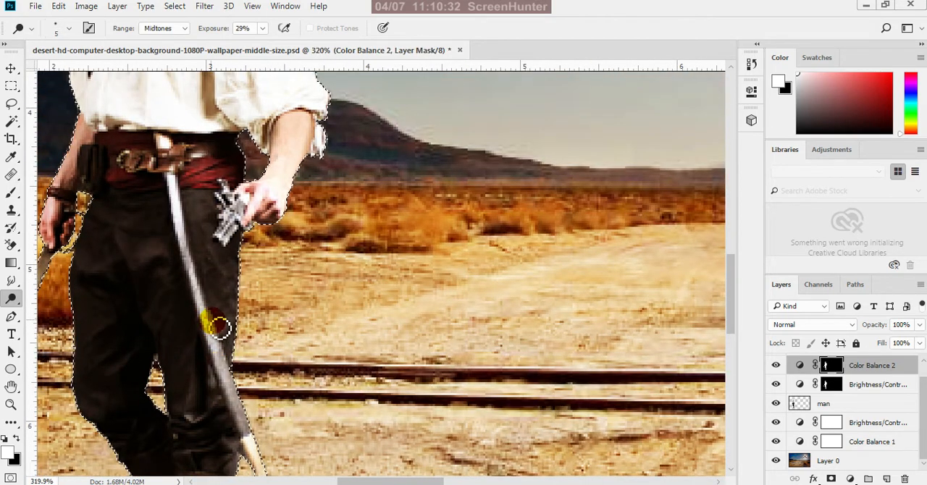
pyautogui.moveTo(238, 406); pyautogui.dragTo(221, 343)
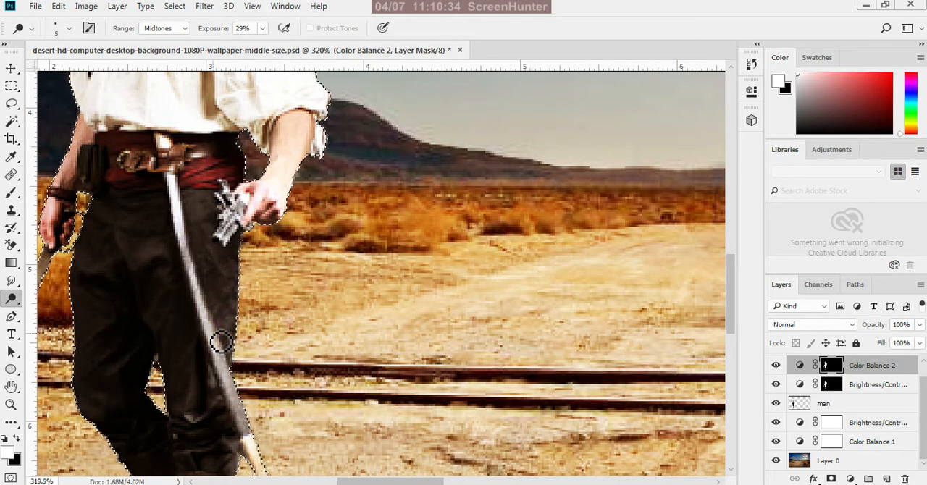
pyautogui.scroll(-3, 241, 404)
pyautogui.scroll(7, 246, 403)
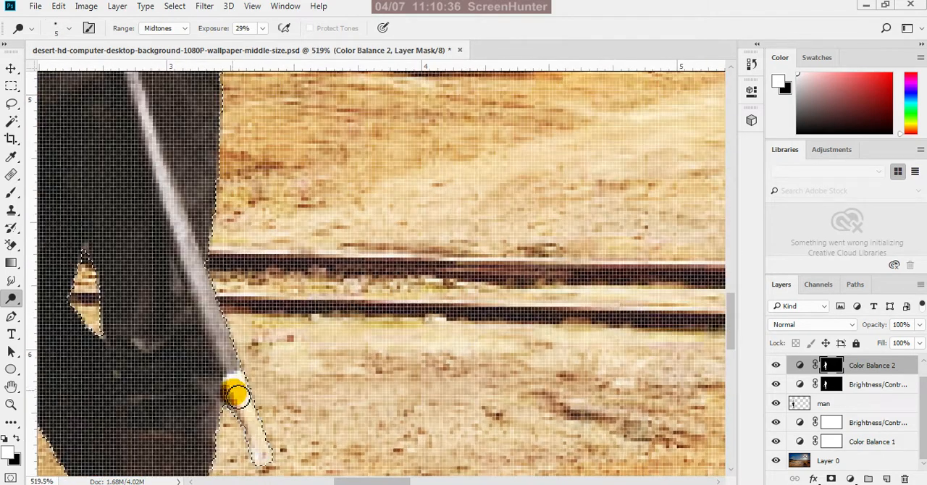
pyautogui.moveTo(237, 396); pyautogui.dragTo(242, 388)
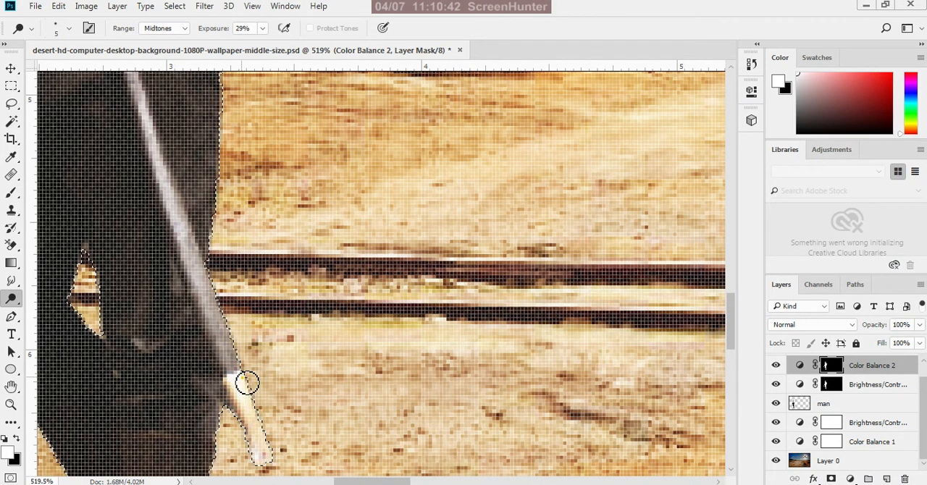
pyautogui.moveTo(273, 461); pyautogui.dragTo(258, 416)
pyautogui.moveTo(240, 375); pyautogui.dragTo(186, 234)
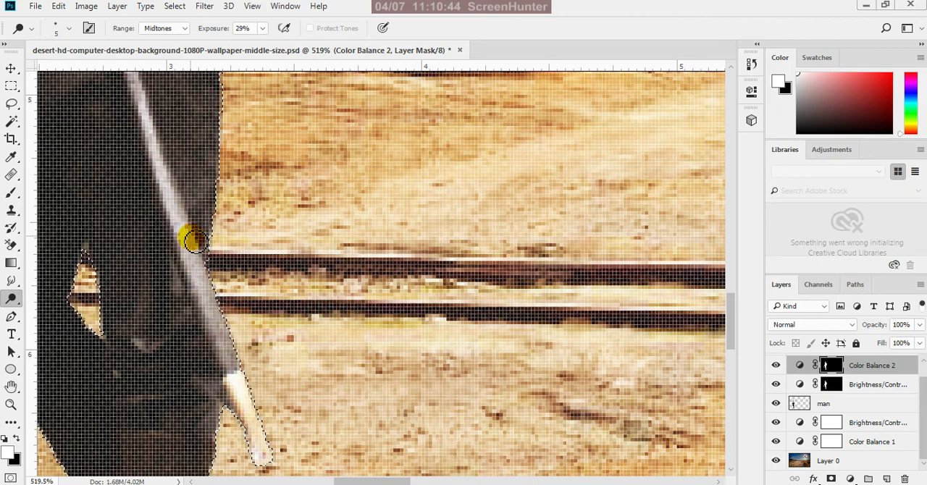
# Dodge the upper length of the hanging sword, from the belt down along the thigh
pyautogui.scroll(-5, 369, 438)
pyautogui.scroll(5, 261, 222)
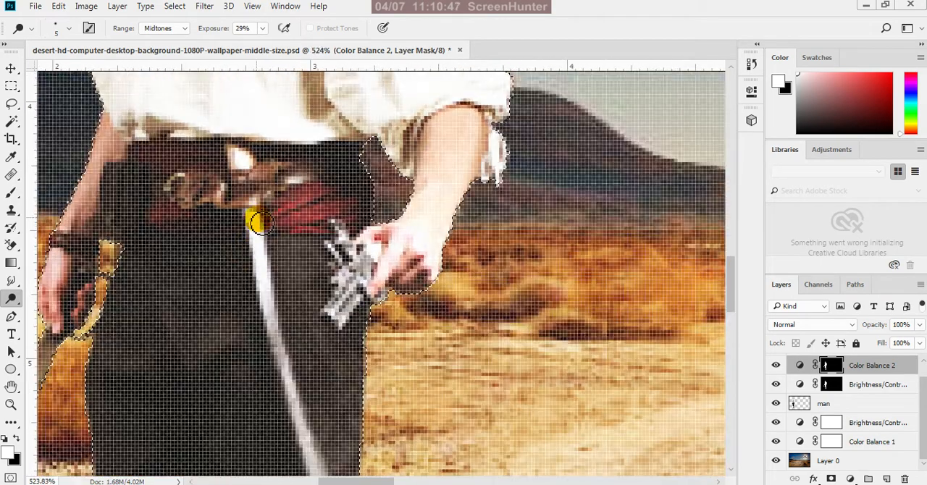
pyautogui.moveTo(262, 223); pyautogui.dragTo(288, 374)
pyautogui.moveTo(266, 232)
pyautogui.mouseDown()
pyautogui.moveTo(263, 271)
pyautogui.moveTo(283, 347)
pyautogui.mouseUp()
pyautogui.moveTo(265, 219)
pyautogui.mouseDown()
pyautogui.moveTo(269, 311)
pyautogui.moveTo(296, 369)
pyautogui.mouseUp()
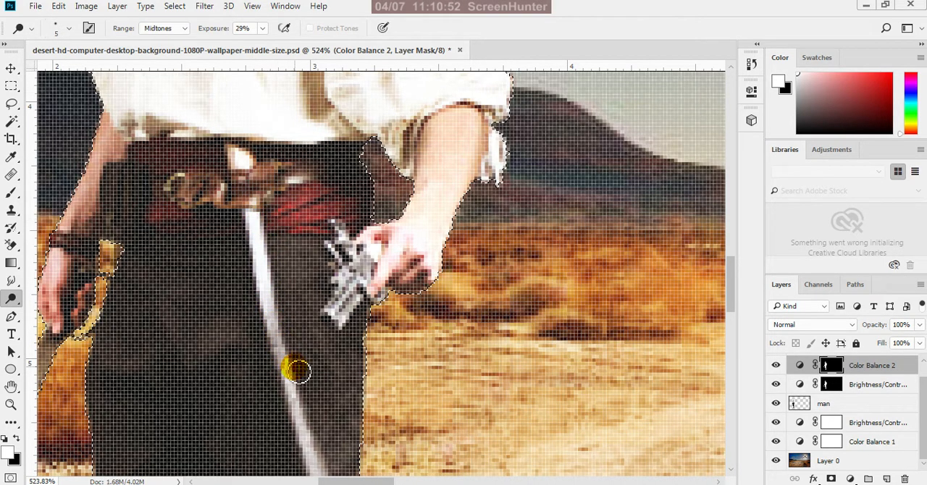
# Toggle the visibility of the man layer and the two masked adjustment layers above it to compare their effect
pyautogui.click(777, 368)
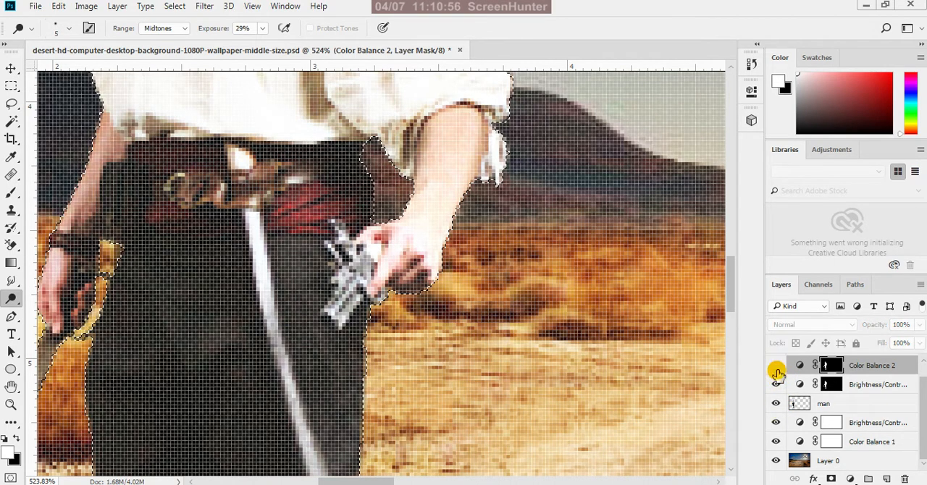
pyautogui.click(776, 384)
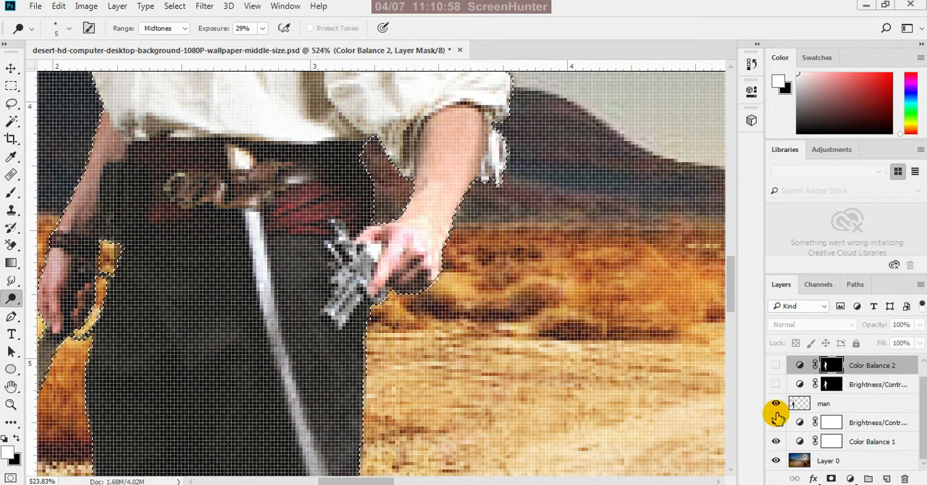
pyautogui.click(776, 404)
pyautogui.click(776, 404)
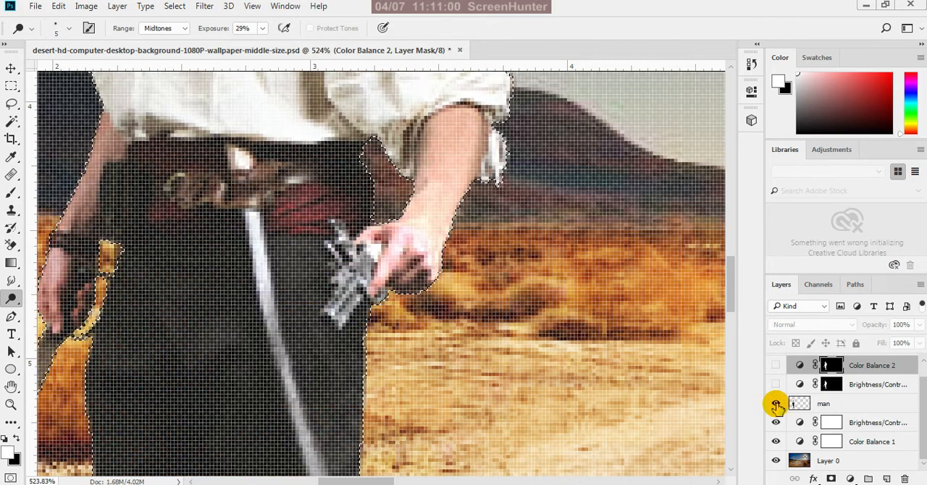
pyautogui.click(776, 385)
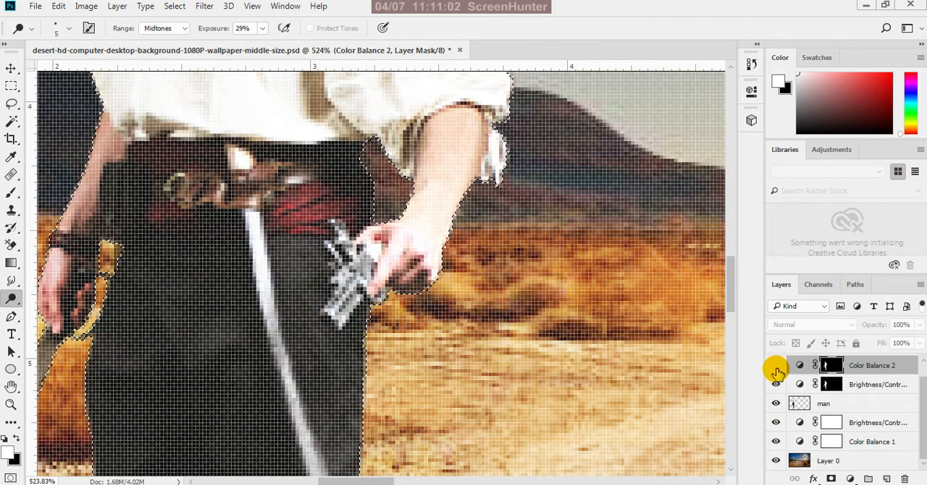
pyautogui.click(776, 404)
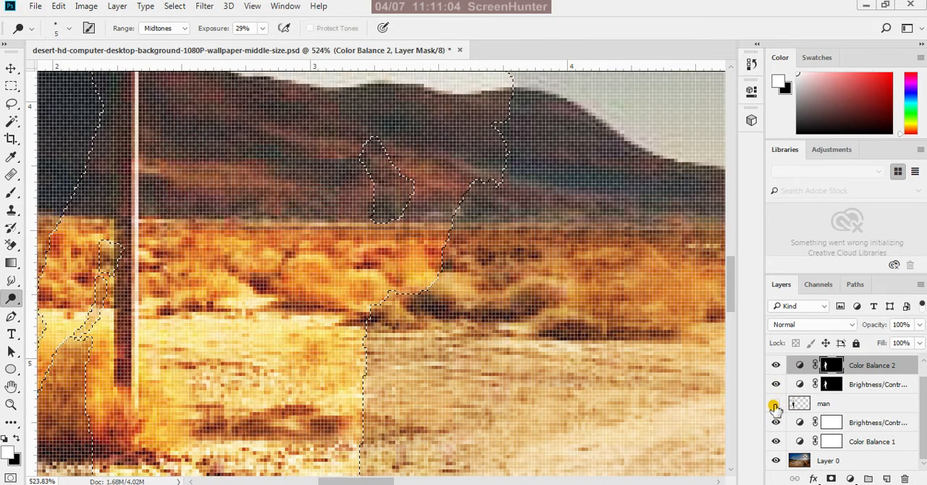
pyautogui.click(776, 404)
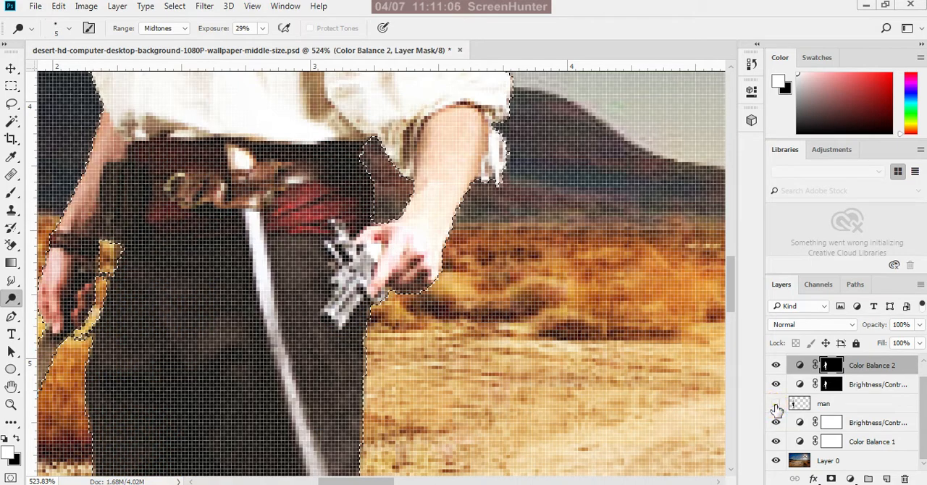
pyautogui.click(776, 404)
pyautogui.click(776, 404)
# Clear the selection around the man and dodge his other forearm, down to the hand holding the lowered sword
pyautogui.scroll(-5, 526, 306)
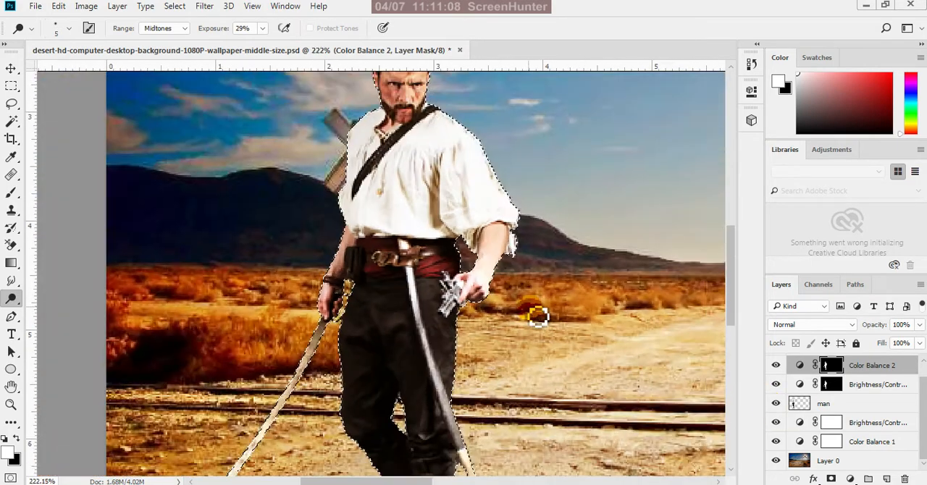
pyautogui.scroll(-1, 490, 294)
pyautogui.scroll(4, 490, 294)
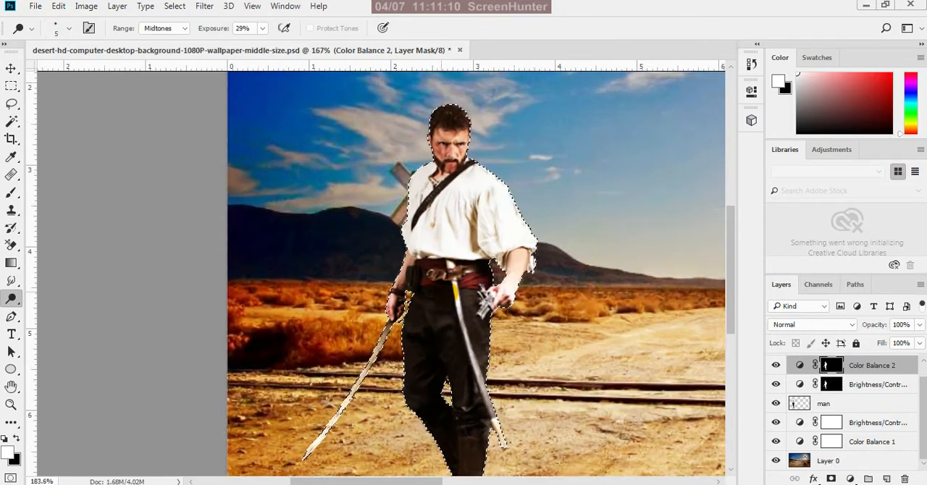
pyautogui.scroll(1, 404, 284)
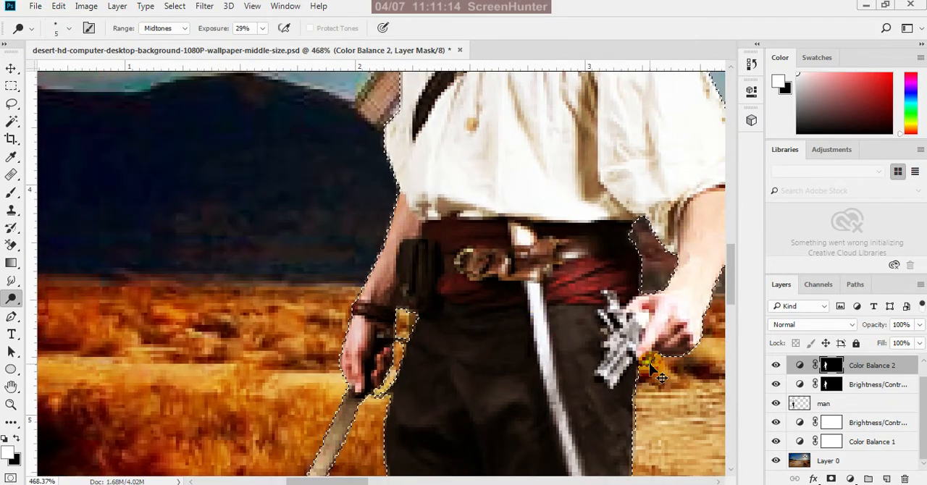
pyautogui.hotkey('ctrl', 'd')
pyautogui.scroll(1, 410, 271)
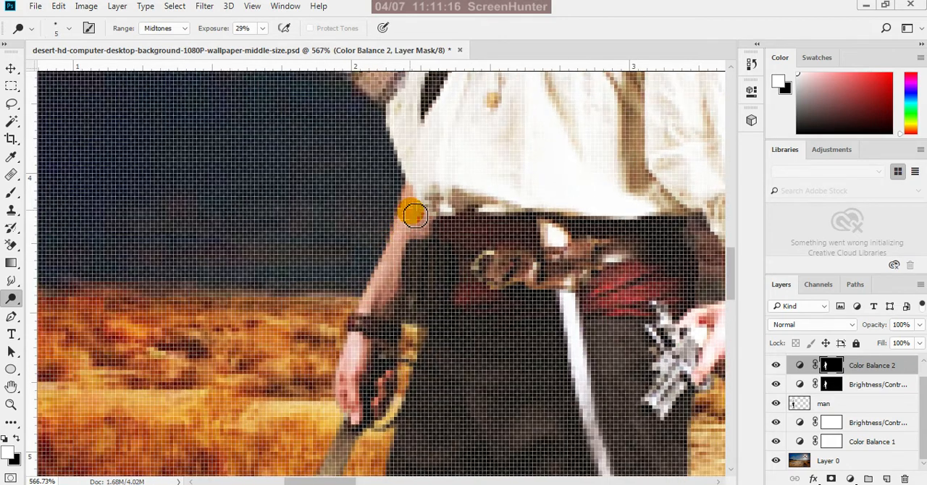
pyautogui.moveTo(407, 245)
pyautogui.mouseDown()
pyautogui.moveTo(386, 284)
pyautogui.moveTo(410, 219)
pyautogui.moveTo(373, 316)
pyautogui.mouseUp()
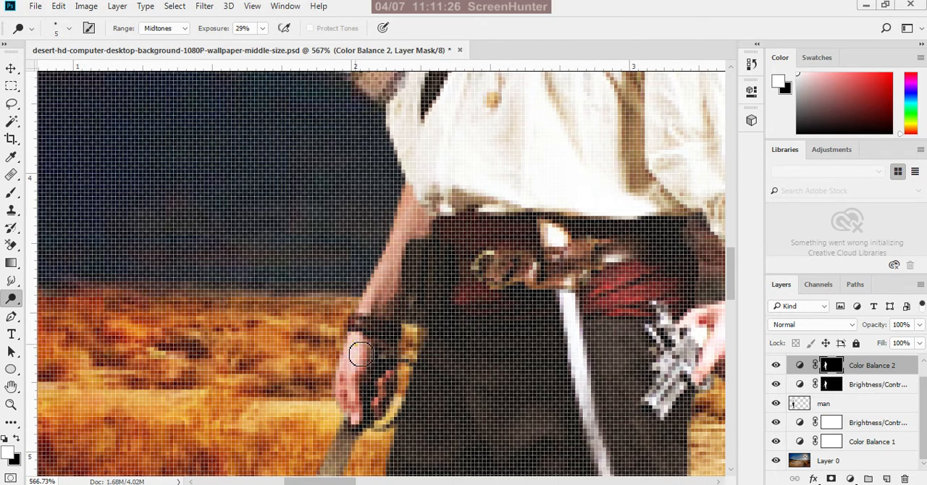
pyautogui.scroll(-5, 362, 391)
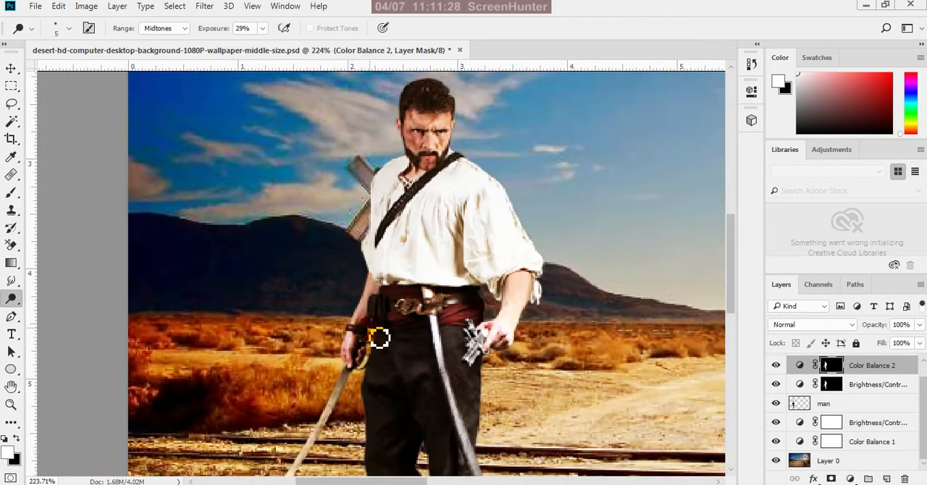
# Load the man layer's outline as a selection and dodge the upper blade of the lowered sword, below his hand
pyautogui.scroll(3, 493, 377)
pyautogui.scroll(2, 493, 377)
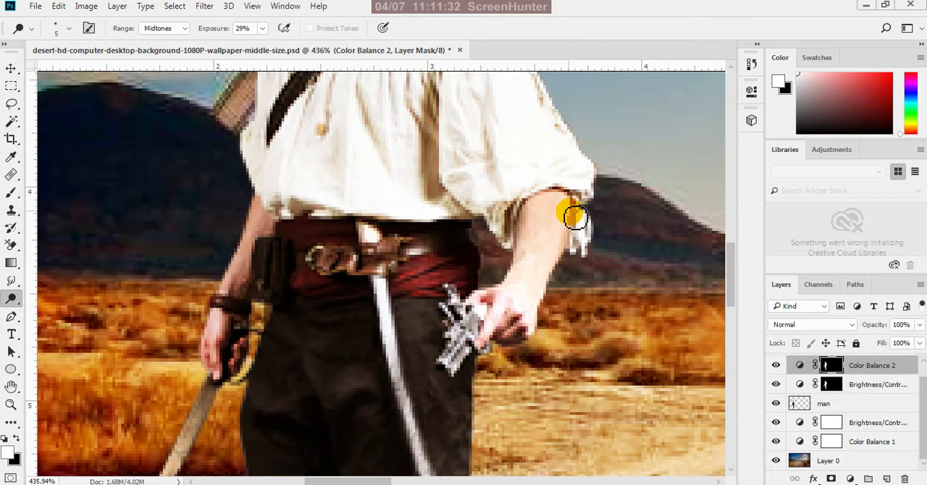
pyautogui.scroll(-2, 523, 233)
pyautogui.scroll(-2, 523, 233)
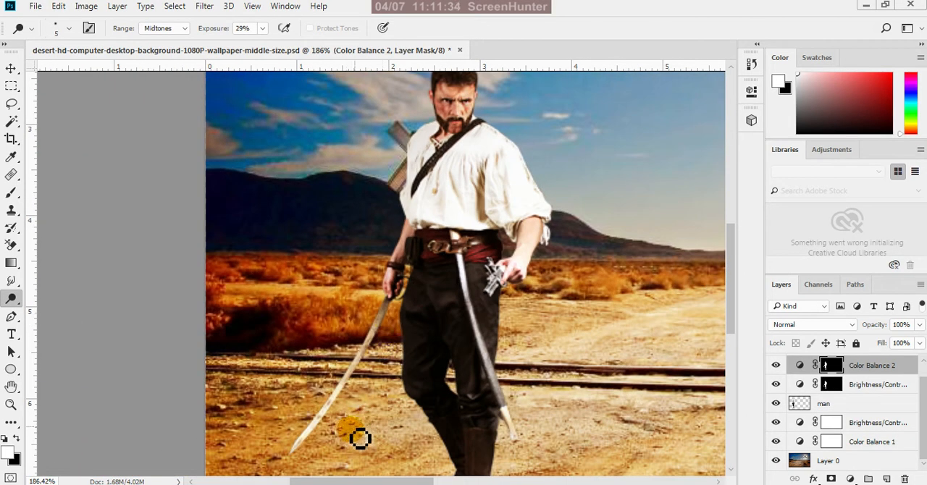
pyautogui.keyDown('ctrl'); pyautogui.click(801, 403); pyautogui.keyUp('ctrl')
pyautogui.scroll(-1, 345, 360)
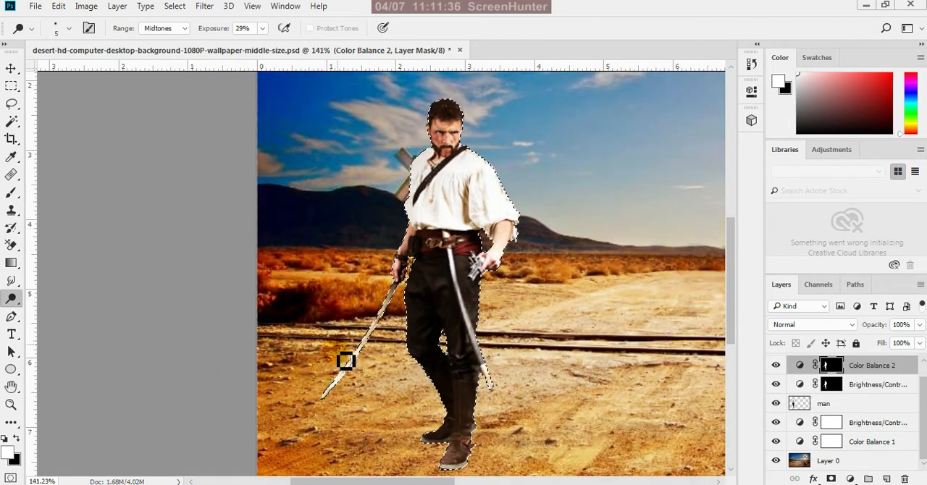
pyautogui.scroll(4, 437, 296)
pyautogui.scroll(1, 414, 318)
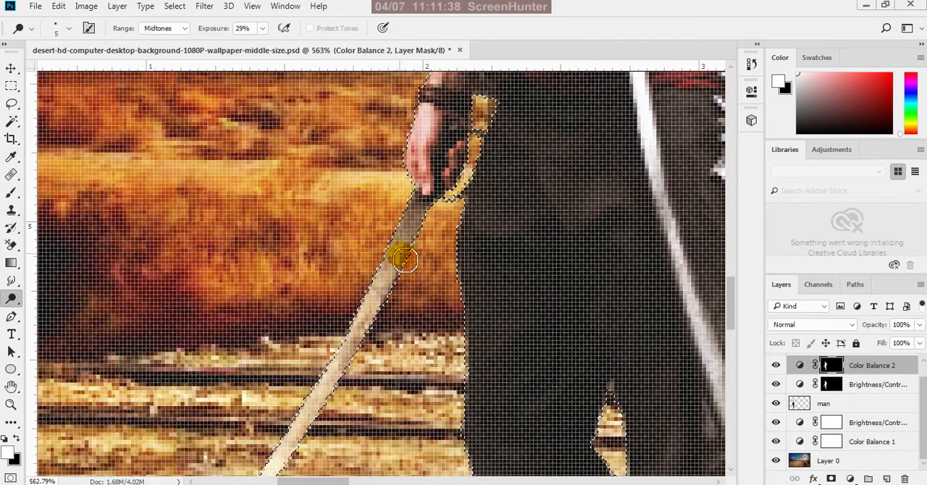
pyautogui.moveTo(346, 366)
pyautogui.mouseDown()
pyautogui.moveTo(382, 281)
pyautogui.moveTo(374, 319)
pyautogui.mouseUp()
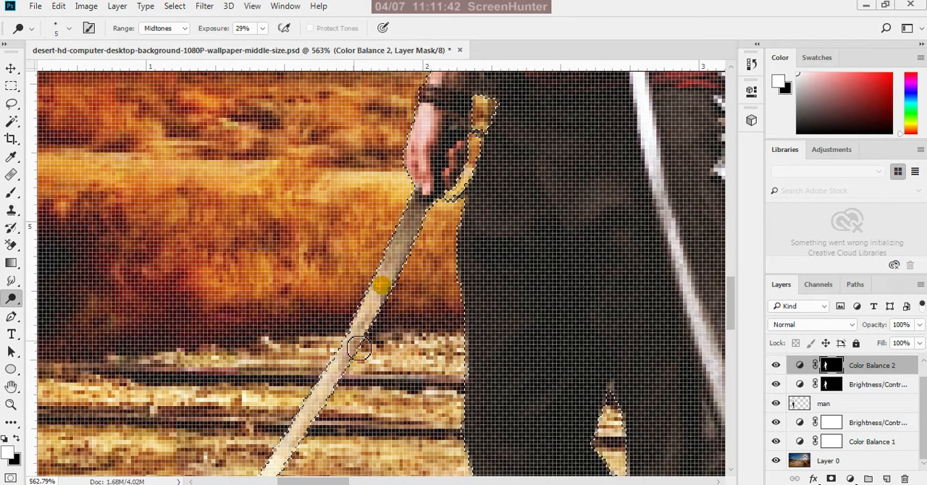
pyautogui.moveTo(334, 353); pyautogui.dragTo(380, 300)
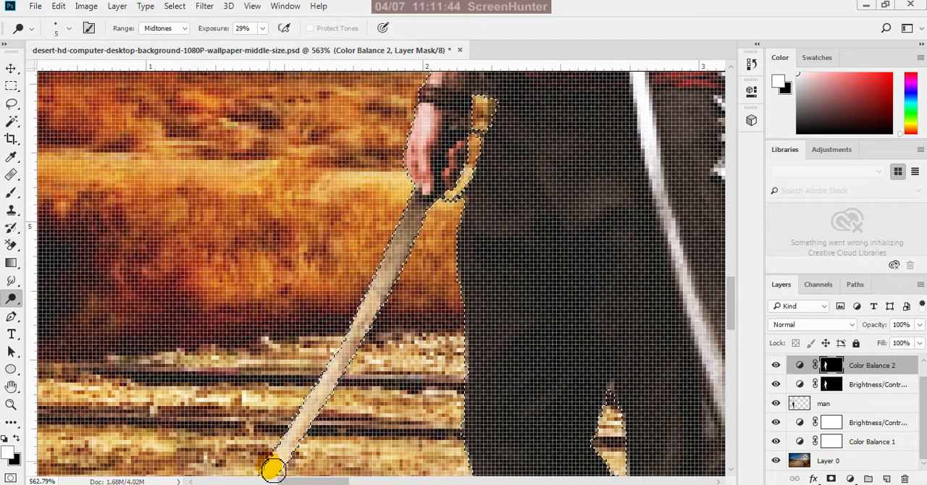
pyautogui.moveTo(273, 468); pyautogui.dragTo(344, 362)
pyautogui.moveTo(289, 454)
pyautogui.mouseDown()
pyautogui.moveTo(288, 424)
pyautogui.moveTo(332, 379)
pyautogui.mouseUp()
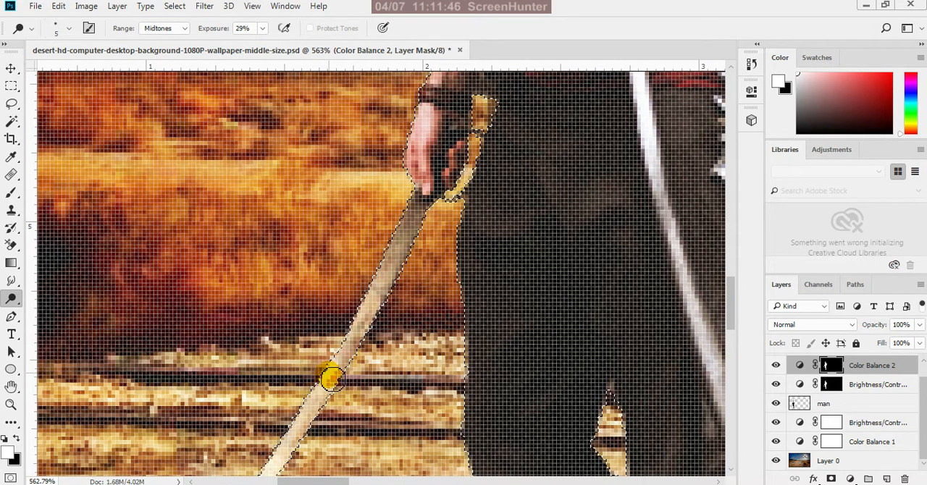
# Dodge the lowered sword's blade along its lower half, from the tip up to the railroad tracks
pyautogui.scroll(-5, 288, 440)
pyautogui.scroll(6, 434, 267)
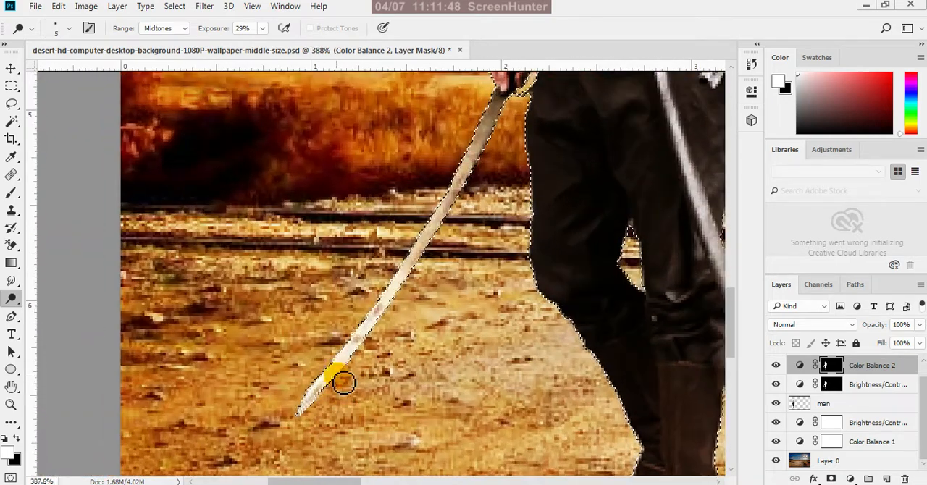
pyautogui.moveTo(343, 384)
pyautogui.mouseDown()
pyautogui.moveTo(387, 303)
pyautogui.moveTo(394, 307)
pyautogui.mouseUp()
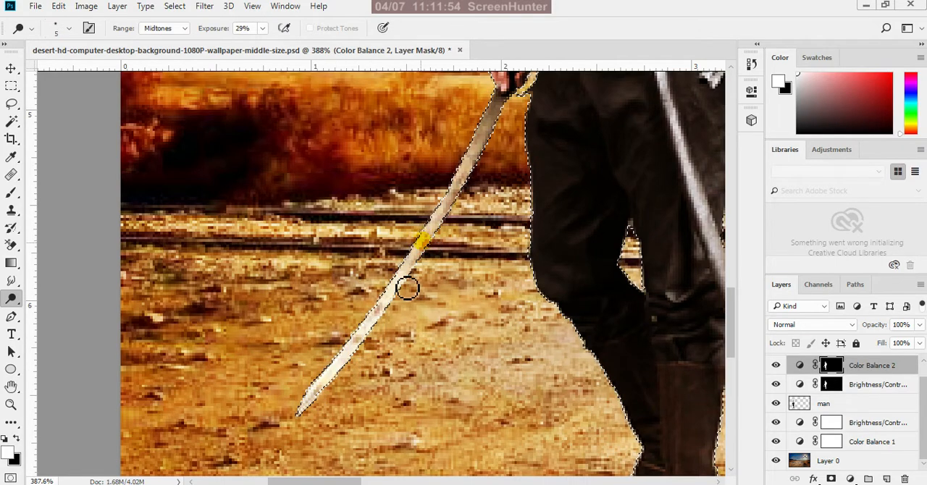
pyautogui.moveTo(332, 357)
pyautogui.mouseDown()
pyautogui.moveTo(426, 237)
pyautogui.moveTo(416, 276)
pyautogui.mouseUp()
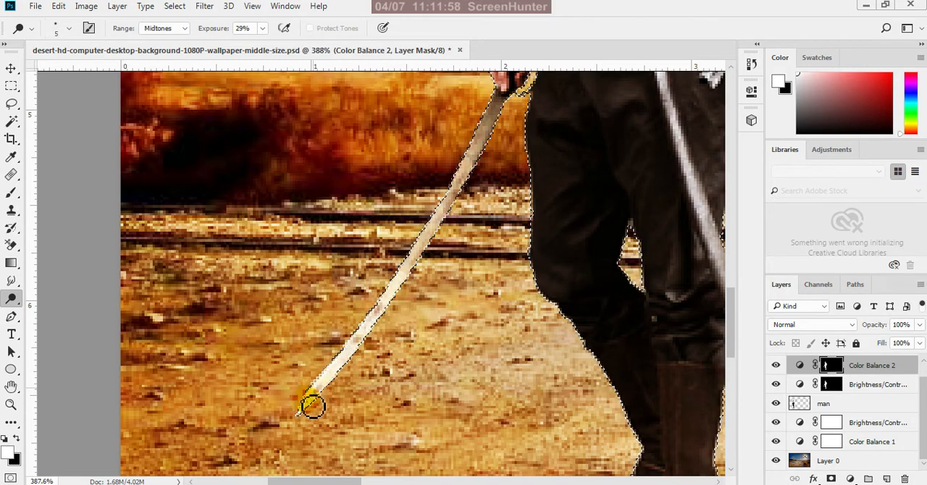
pyautogui.moveTo(419, 239); pyautogui.dragTo(456, 207)
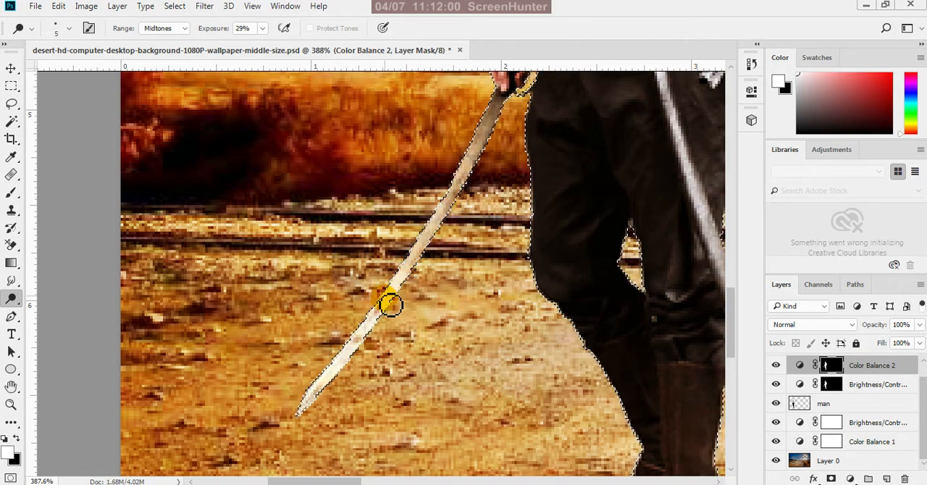
# Go over the lowered sword's blade again with the Dodge tool, from its middle toward the tip
pyautogui.scroll(-2, 380, 300)
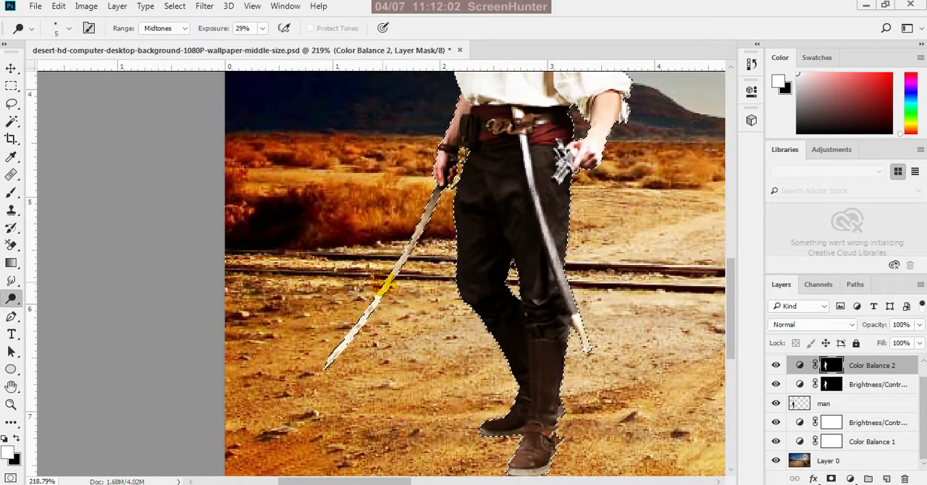
pyautogui.scroll(3, 440, 226)
pyautogui.moveTo(414, 233); pyautogui.dragTo(387, 291)
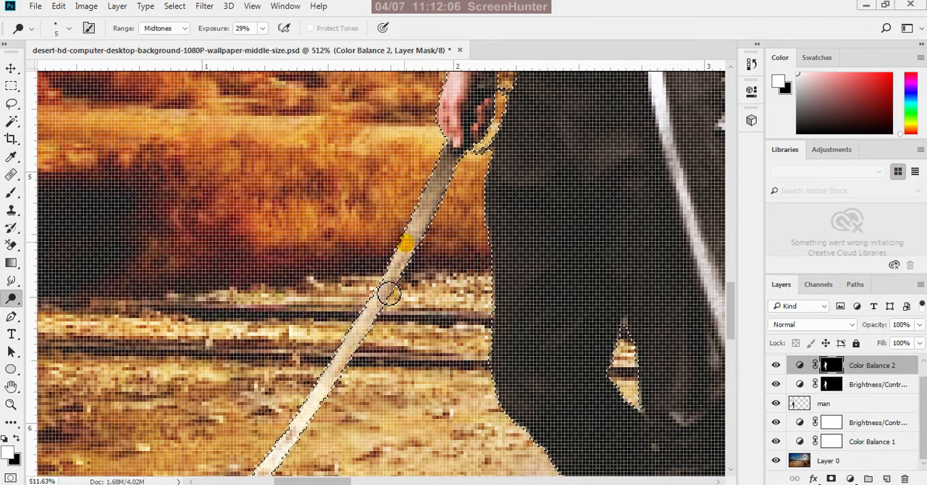
pyautogui.moveTo(348, 360)
pyautogui.mouseDown()
pyautogui.moveTo(304, 410)
pyautogui.moveTo(421, 275)
pyautogui.moveTo(425, 213)
pyautogui.moveTo(382, 300)
pyautogui.moveTo(275, 454)
pyautogui.mouseUp()
pyautogui.scroll(-10, 494, 187)
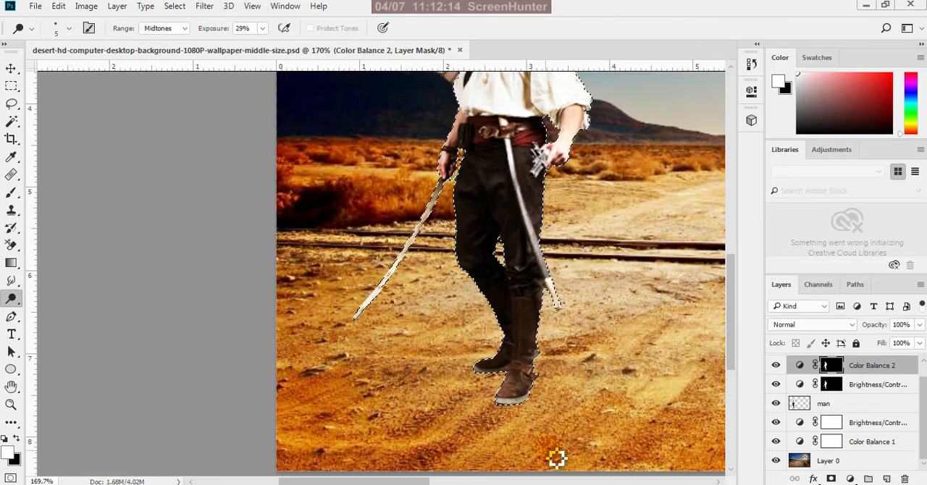
# Dodge the man's boots with the 6 px brush, concentrating on the ankle strap of the front boot
pyautogui.scroll(5, 557, 457)
pyautogui.scroll(4, 567, 435)
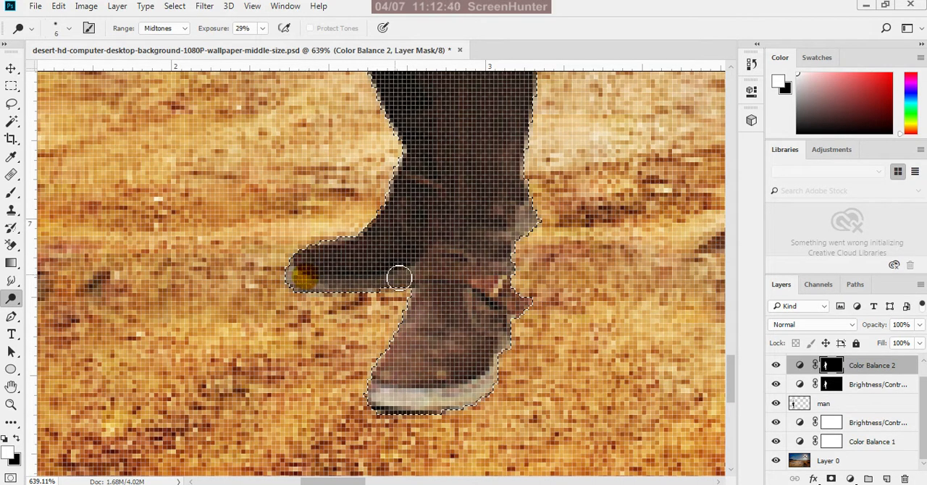
pyautogui.scroll(-1, 484, 319)
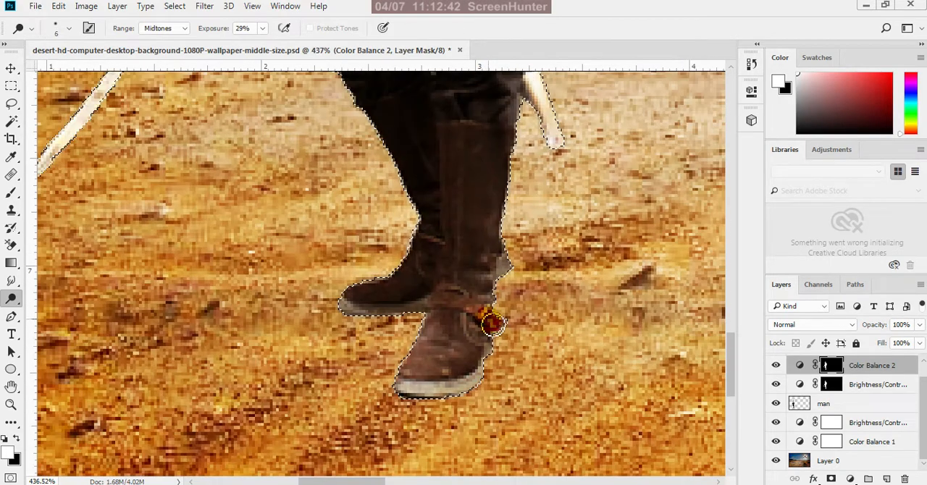
pyautogui.scroll(1, 478, 316)
pyautogui.click(484, 315)
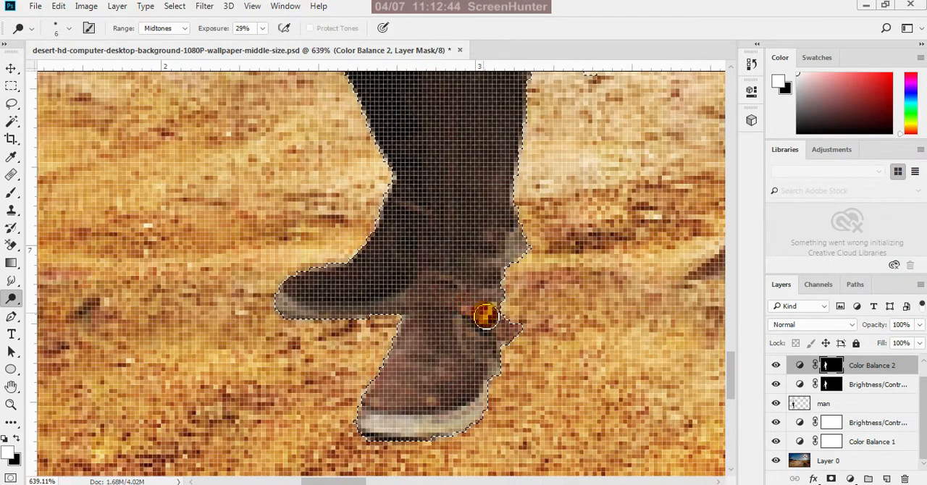
pyautogui.click(484, 313)
pyautogui.click(480, 313)
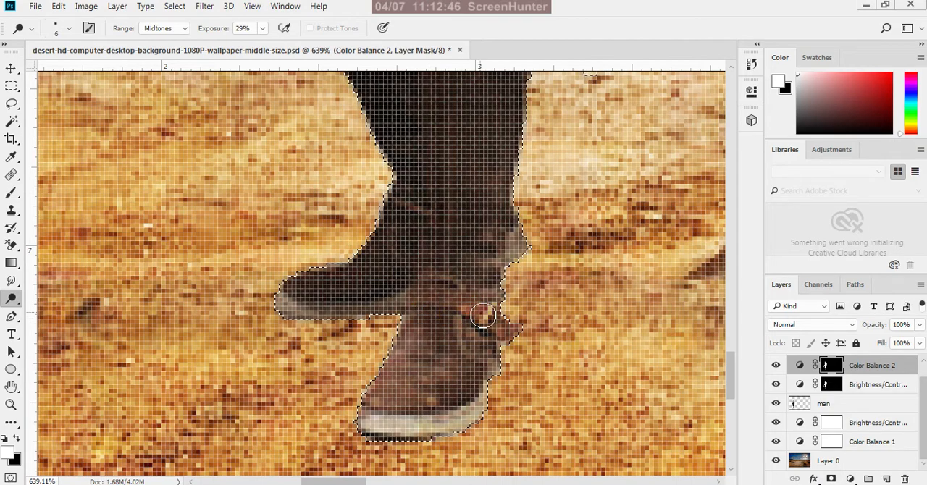
pyautogui.click(497, 323)
pyautogui.click(476, 316)
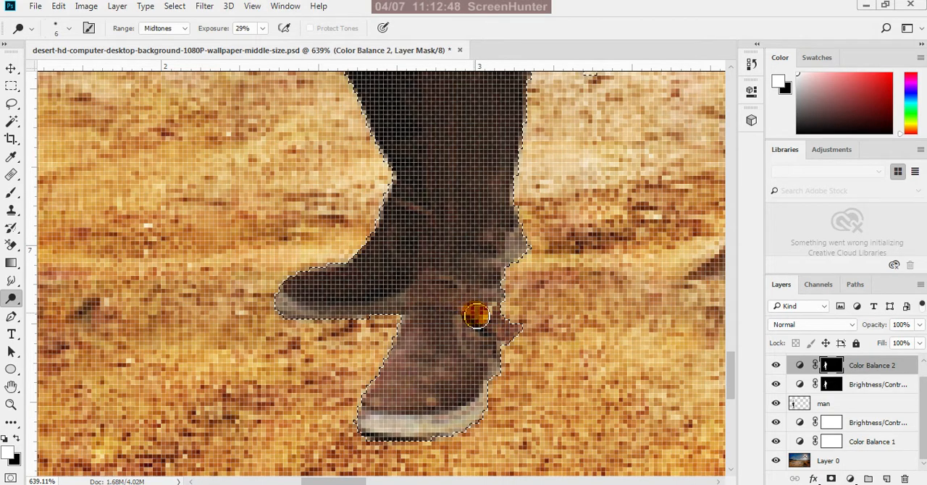
pyautogui.scroll(-5, 467, 375)
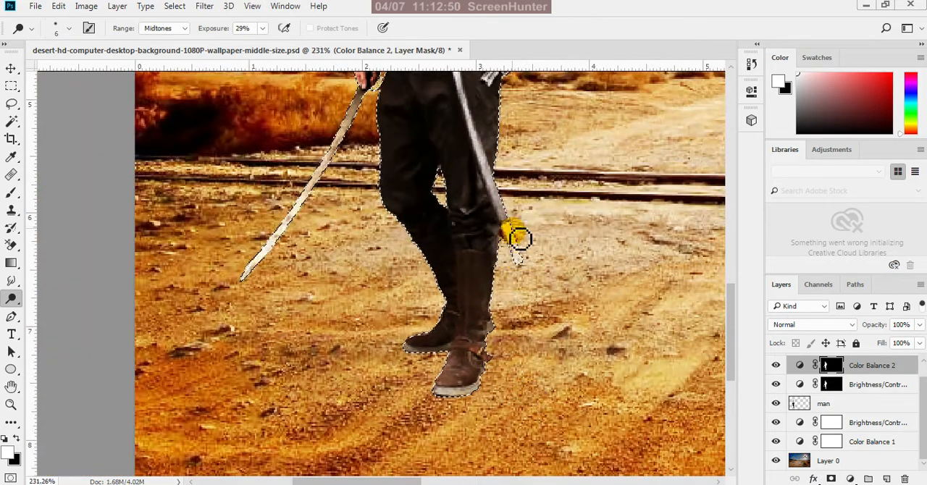
# Dodge the red sash beside the pistol and the upper blade of the sword hanging from the belt
pyautogui.scroll(-2, 547, 360)
pyautogui.scroll(-2, 562, 319)
pyautogui.click(517, 140)
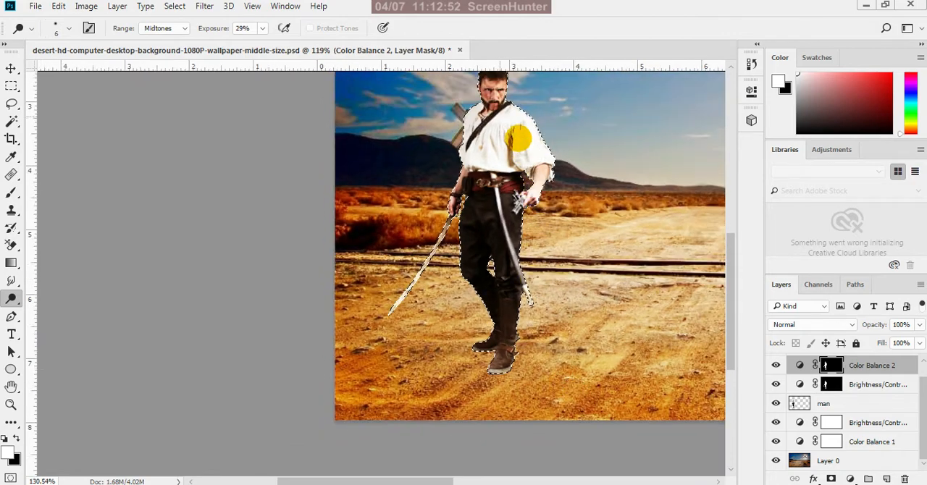
pyautogui.scroll(3, 535, 187)
pyautogui.scroll(1, 515, 195)
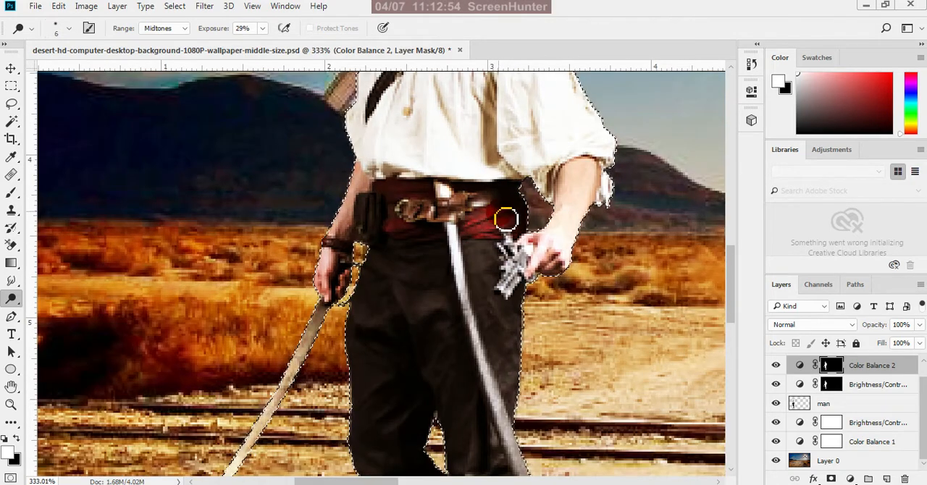
pyautogui.moveTo(507, 218)
pyautogui.mouseDown()
pyautogui.moveTo(483, 227)
pyautogui.moveTo(506, 223)
pyautogui.moveTo(483, 232)
pyautogui.moveTo(510, 231)
pyautogui.moveTo(486, 237)
pyautogui.moveTo(531, 225)
pyautogui.moveTo(473, 230)
pyautogui.moveTo(494, 217)
pyautogui.moveTo(506, 216)
pyautogui.moveTo(485, 237)
pyautogui.moveTo(515, 226)
pyautogui.moveTo(483, 250)
pyautogui.moveTo(520, 222)
pyautogui.moveTo(484, 234)
pyautogui.moveTo(519, 219)
pyautogui.moveTo(479, 220)
pyautogui.moveTo(441, 190)
pyautogui.moveTo(463, 216)
pyautogui.moveTo(451, 193)
pyautogui.moveTo(497, 223)
pyautogui.moveTo(544, 214)
pyautogui.moveTo(411, 235)
pyautogui.moveTo(358, 272)
pyautogui.moveTo(403, 254)
pyautogui.moveTo(400, 247)
pyautogui.moveTo(371, 263)
pyautogui.moveTo(393, 250)
pyautogui.moveTo(386, 256)
pyautogui.moveTo(399, 285)
pyautogui.moveTo(423, 271)
pyautogui.moveTo(454, 196)
pyautogui.moveTo(469, 210)
pyautogui.moveTo(461, 205)
pyautogui.moveTo(447, 238)
pyautogui.moveTo(459, 250)
pyautogui.moveTo(484, 355)
pyautogui.moveTo(465, 251)
pyautogui.moveTo(485, 346)
pyautogui.mouseUp()
pyautogui.scroll(2, 450, 195)
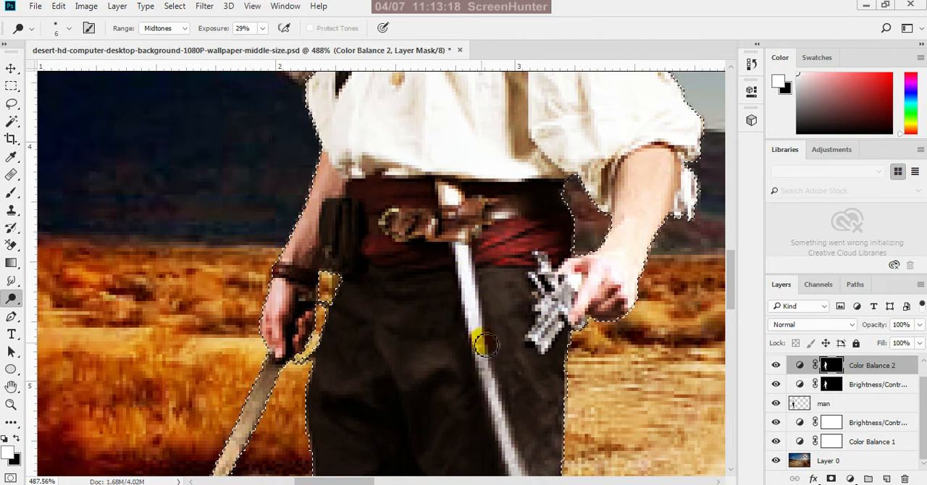
# Dodge the lower front of the man's white shirt, just above the belt
pyautogui.scroll(-5, 486, 373)
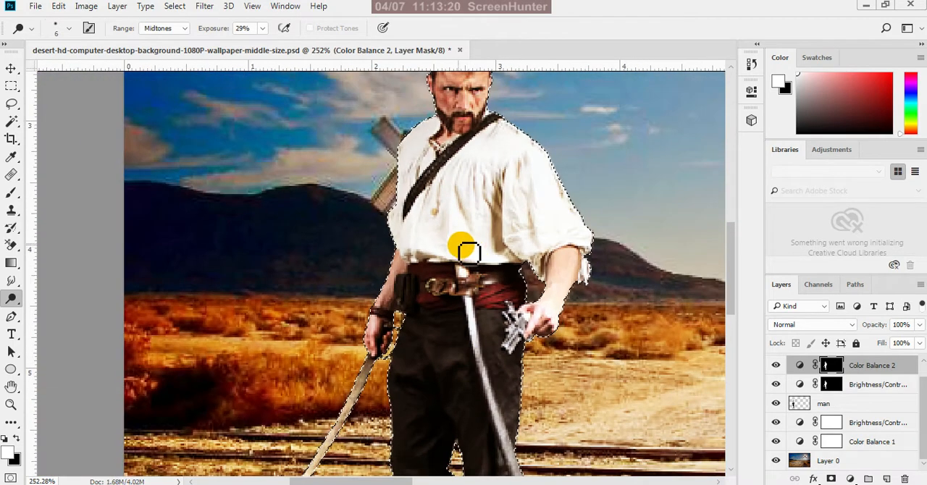
pyautogui.scroll(5, 467, 250)
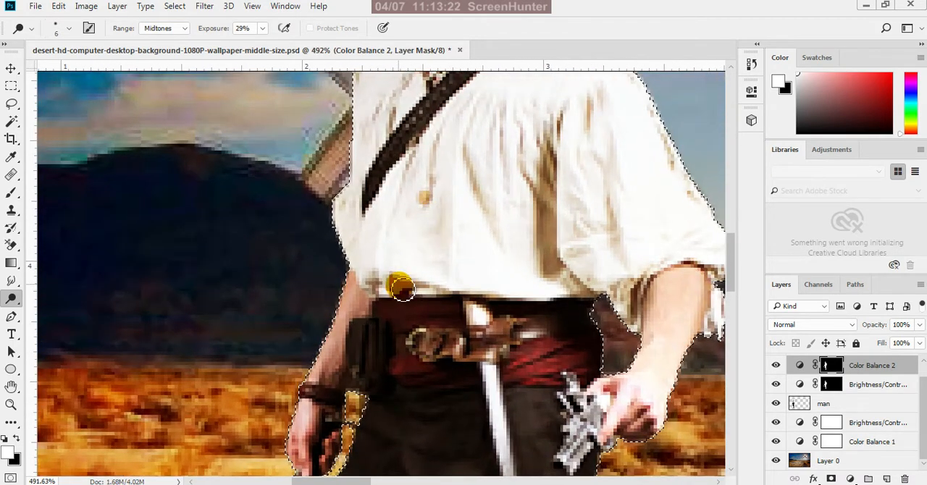
pyautogui.moveTo(403, 289)
pyautogui.mouseDown()
pyautogui.moveTo(435, 280)
pyautogui.moveTo(469, 235)
pyautogui.moveTo(463, 189)
pyautogui.mouseUp()
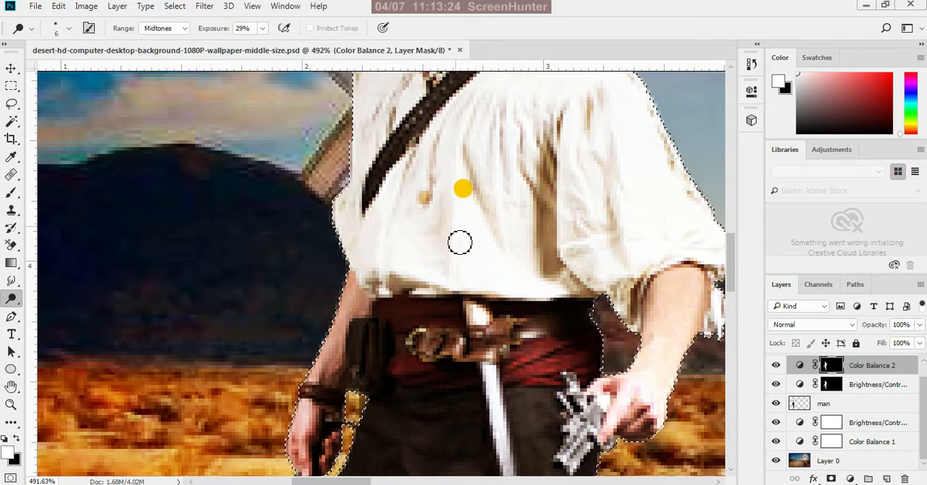
pyautogui.moveTo(460, 243)
pyautogui.mouseDown()
pyautogui.moveTo(472, 195)
pyautogui.moveTo(466, 182)
pyautogui.moveTo(461, 281)
pyautogui.moveTo(465, 195)
pyautogui.moveTo(485, 263)
pyautogui.moveTo(490, 229)
pyautogui.moveTo(546, 290)
pyautogui.moveTo(560, 290)
pyautogui.moveTo(381, 247)
pyautogui.mouseUp()
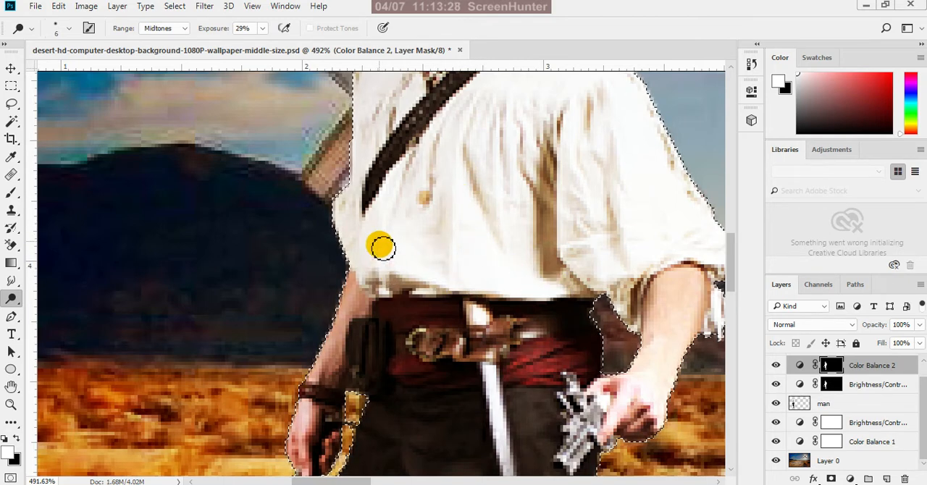
# Clear the selection around the man and save the document
pyautogui.scroll(-5, 382, 247)
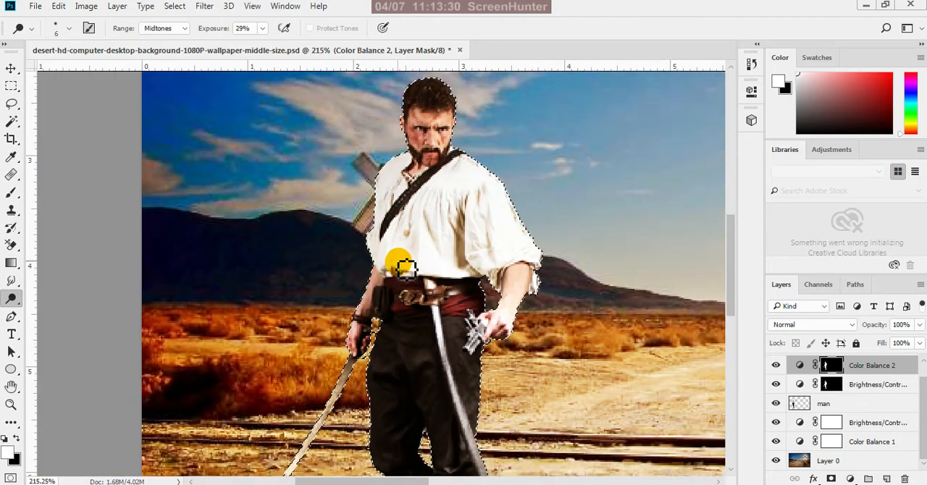
pyautogui.scroll(-4, 398, 240)
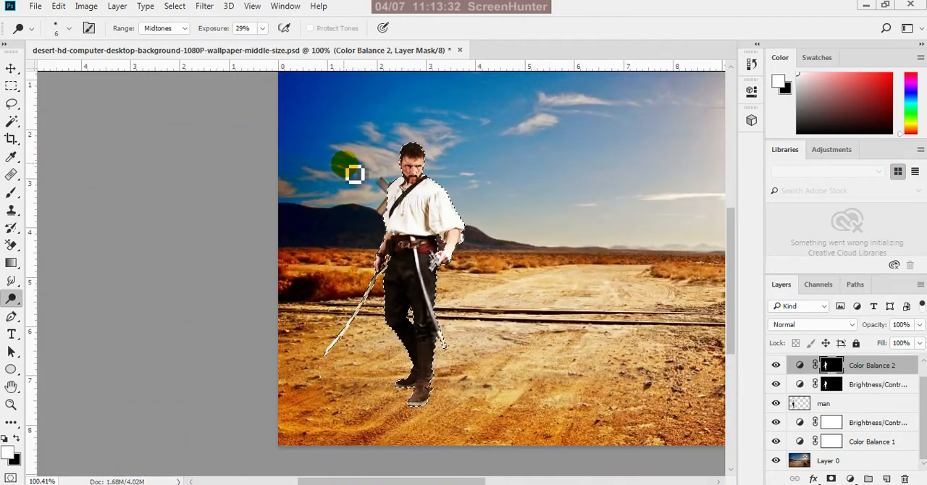
pyautogui.hotkey('ctrl', 'd')
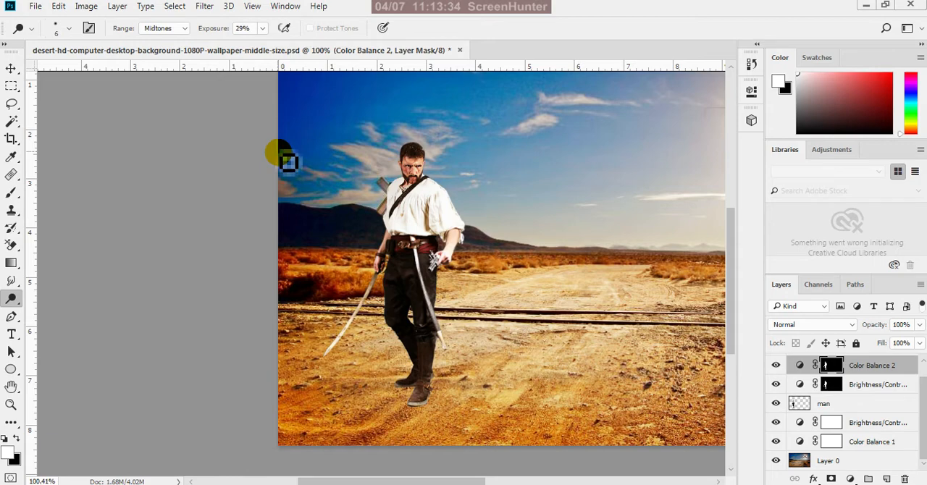
# Switch to the Move tool, review the man and lion in the whole composite, and select the man layer
pyautogui.click(10, 69)
pyautogui.hotkey('ctrl', '0')
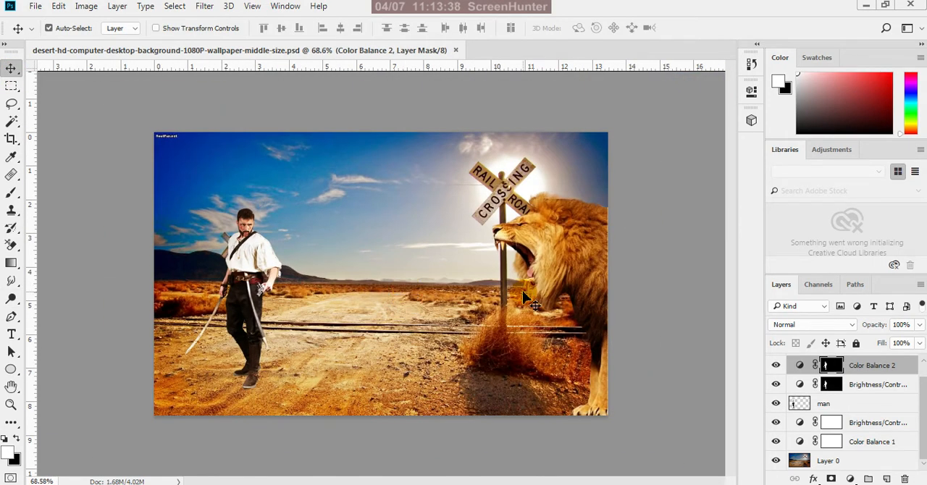
pyautogui.scroll(3, 537, 266)
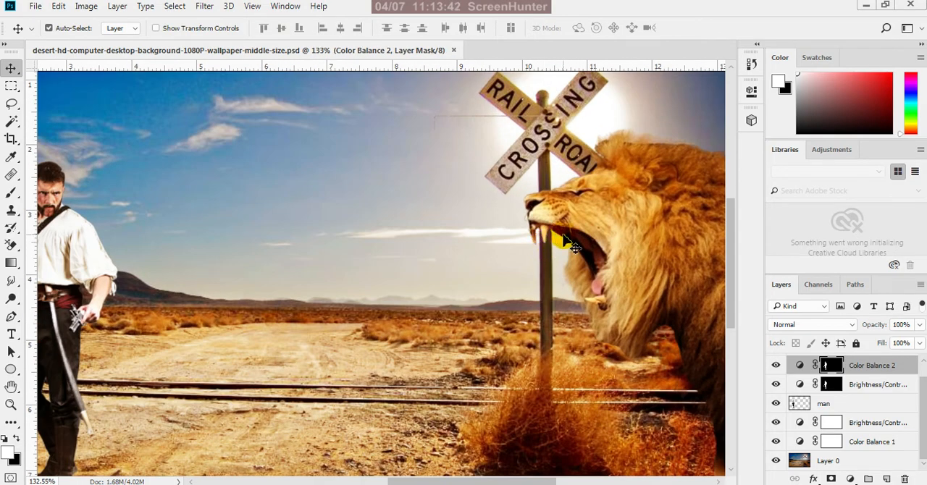
pyautogui.scroll(-3, 570, 243)
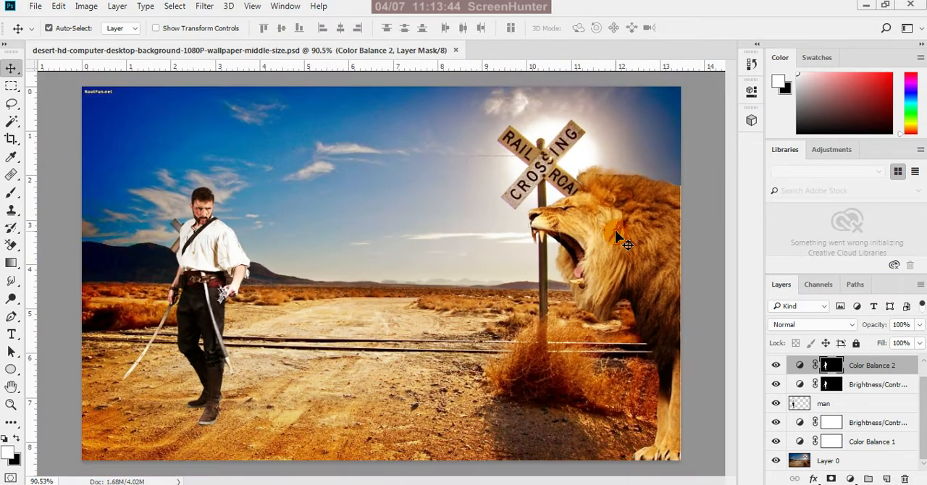
pyautogui.scroll(-2, 615, 242)
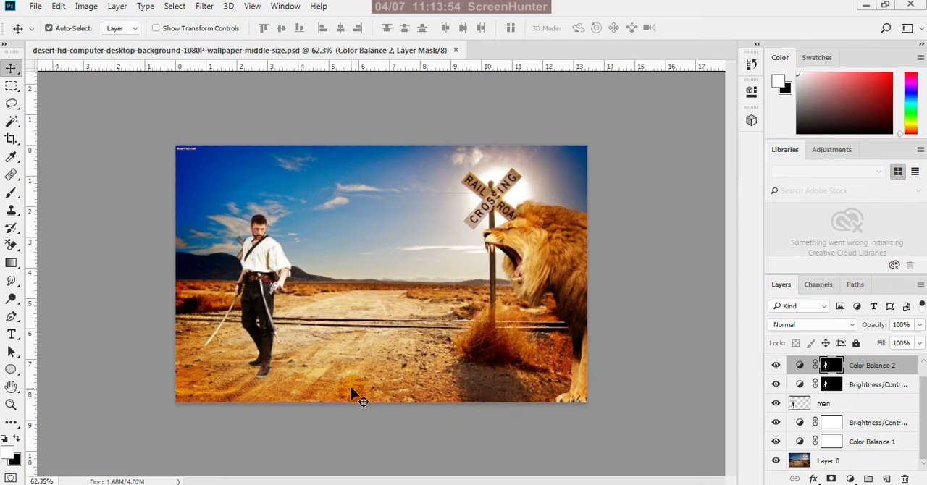
pyautogui.click(841, 409)
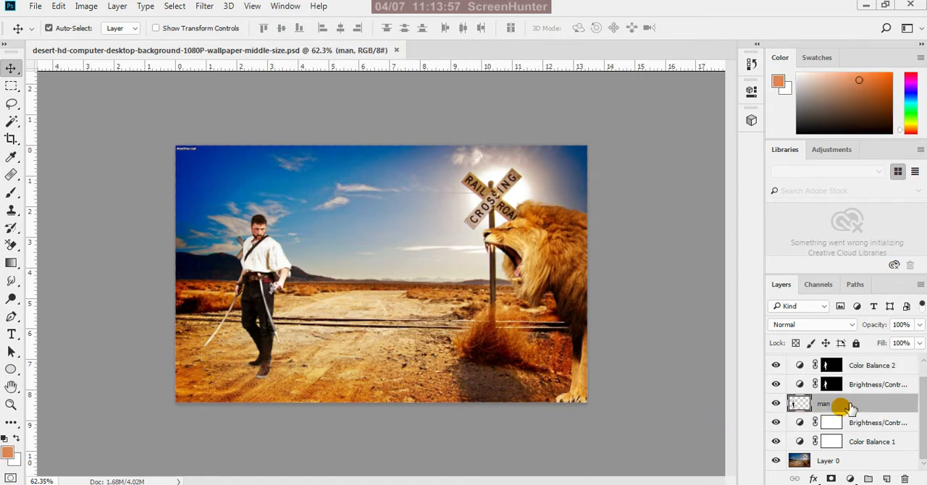
# Duplicate the man layer under the name "man shadow"
pyautogui.rightClick(887, 408)
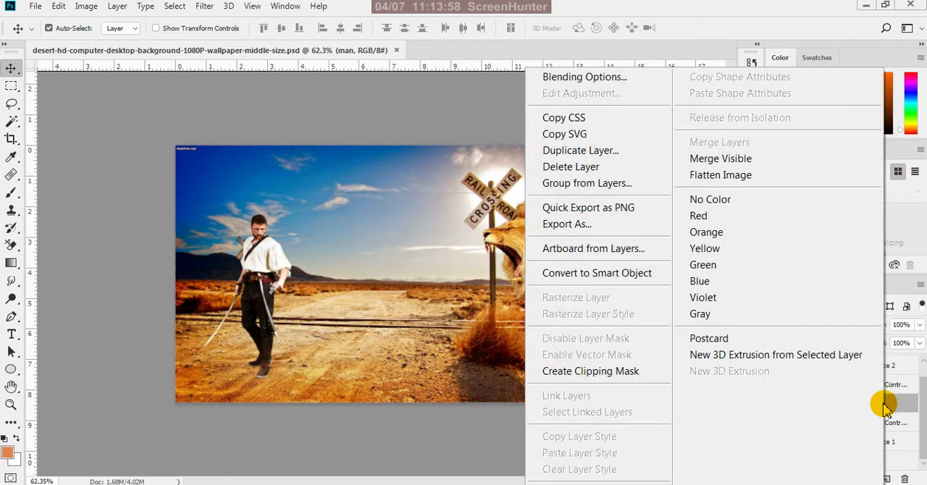
pyautogui.click(620, 150)
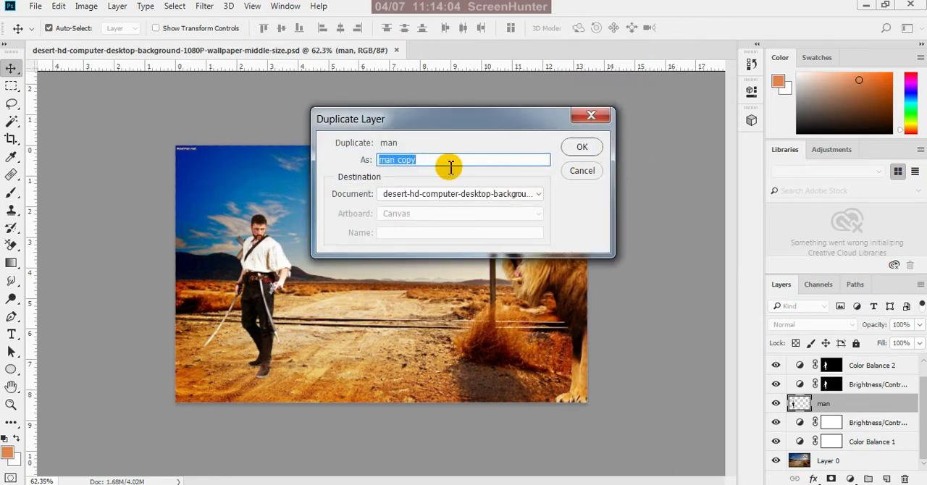
pyautogui.click(444, 159)
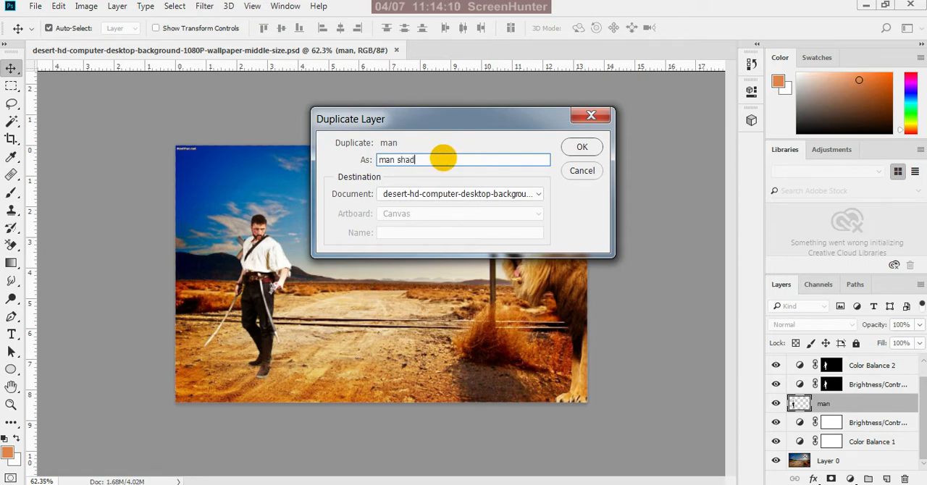
pyautogui.click(581, 147)
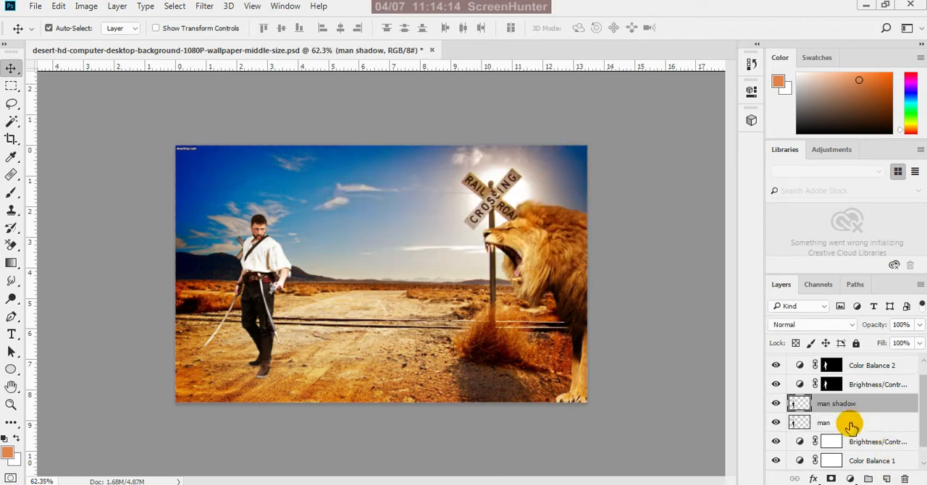
# Reorder the layers so man sits directly above man shadow, and select the man shadow layer
pyautogui.click(849, 425)
pyautogui.moveTo(851, 425); pyautogui.dragTo(857, 400)
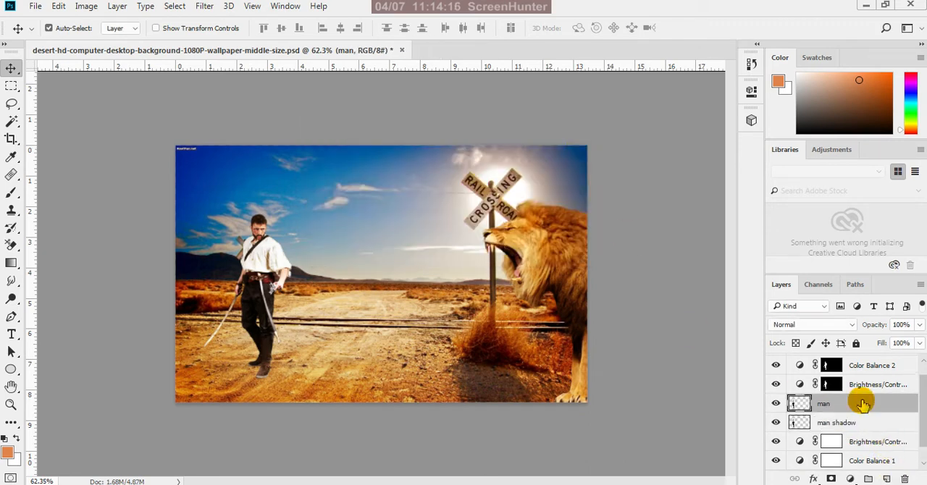
pyautogui.click(855, 424)
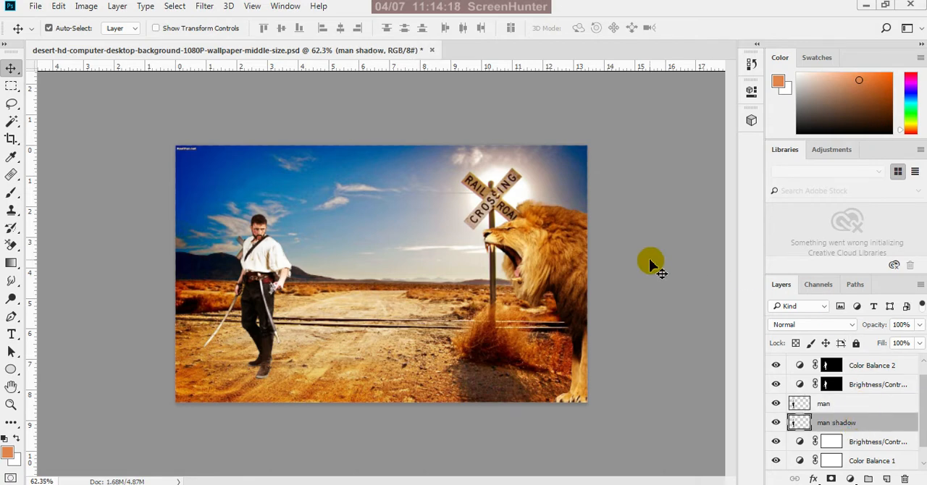
# Free-transform the man shadow layer with its pivot at the front shoe, flipping it vertically below the feet to about -10% height
pyautogui.press('ctrl')
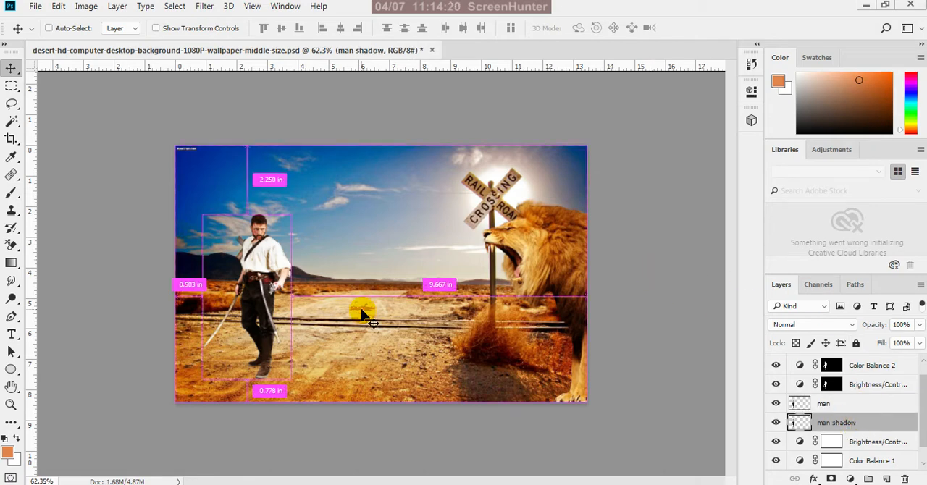
pyautogui.hotkey('ctrl', 't')
pyautogui.scroll(2, 197, 373)
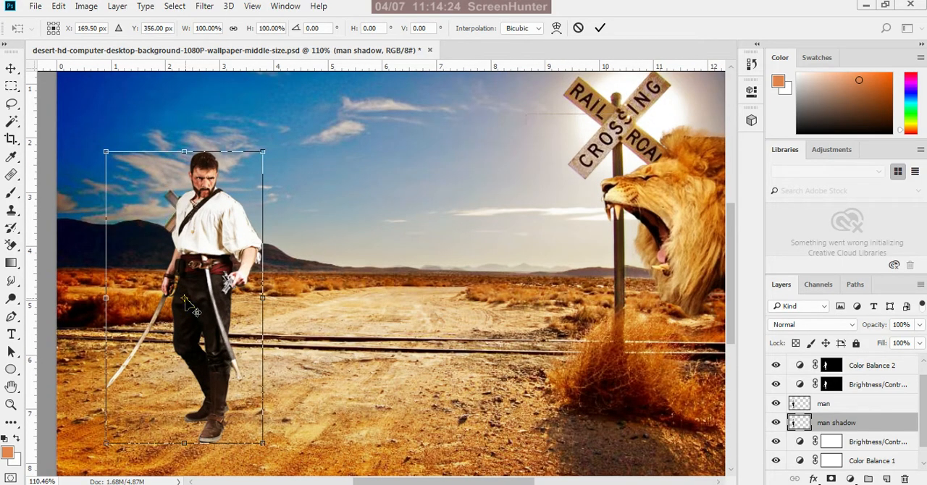
pyautogui.moveTo(185, 300); pyautogui.dragTo(214, 429)
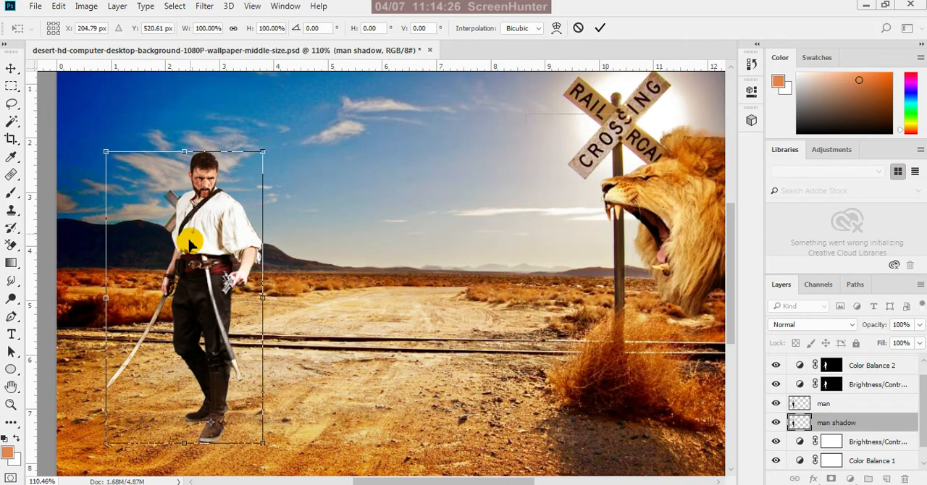
pyautogui.moveTo(190, 152); pyautogui.dragTo(190, 473)
pyautogui.scroll(-1, 404, 218)
pyautogui.scroll(-2, 269, 476)
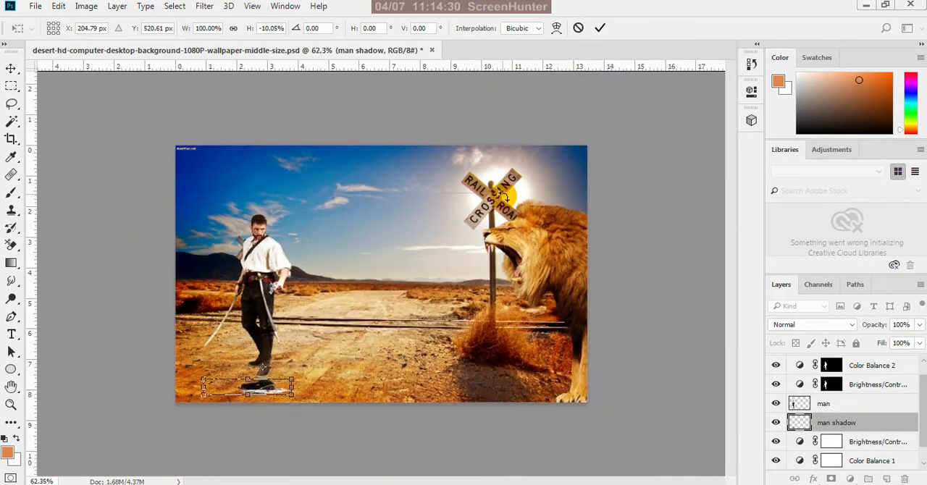
# Bring the flipped copy up to the man's feet and stretch its height to about -47%
pyautogui.scroll(3, 227, 445)
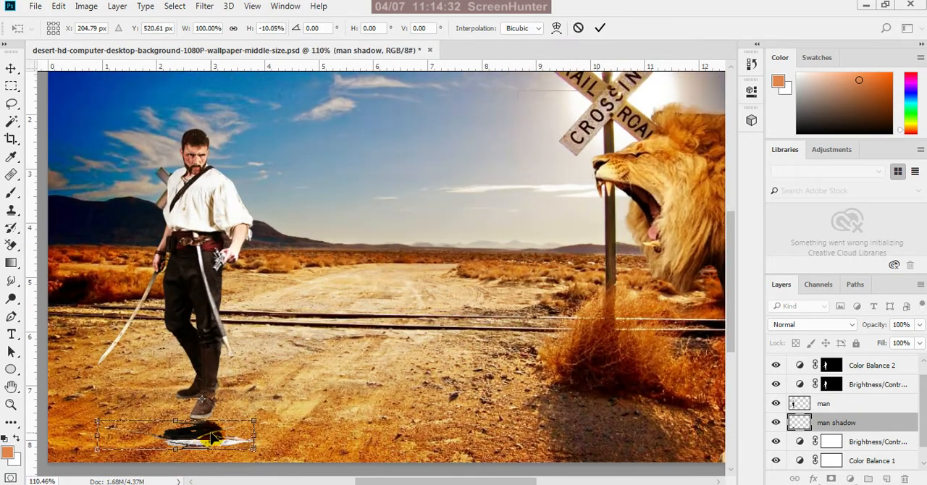
pyautogui.moveTo(212, 438); pyautogui.dragTo(155, 463)
pyautogui.scroll(-2, 348, 261)
pyautogui.scroll(-1, 348, 268)
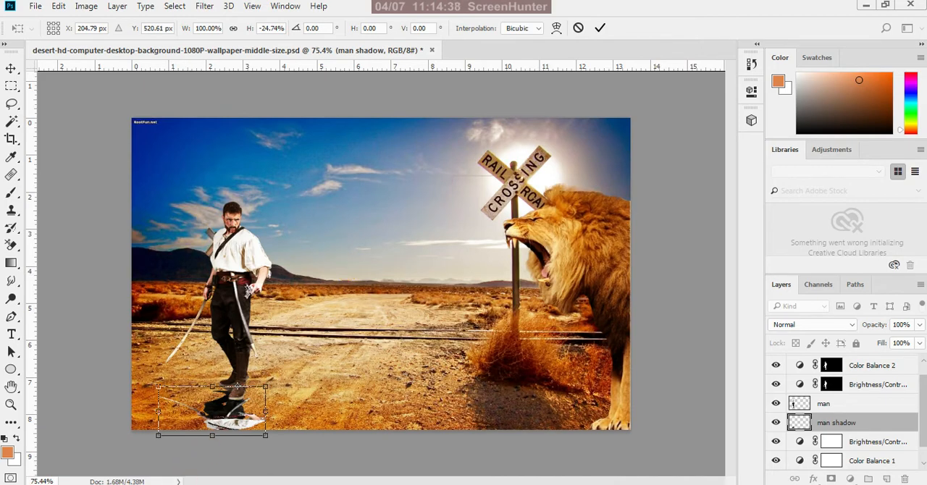
pyautogui.scroll(2, 206, 478)
pyautogui.scroll(-2, 342, 384)
pyautogui.scroll(-1, 274, 434)
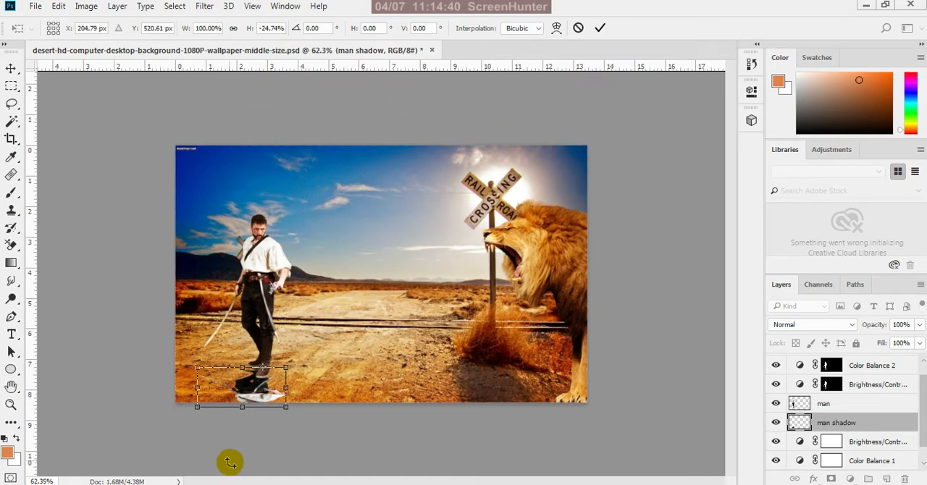
pyautogui.moveTo(243, 410); pyautogui.dragTo(233, 444)
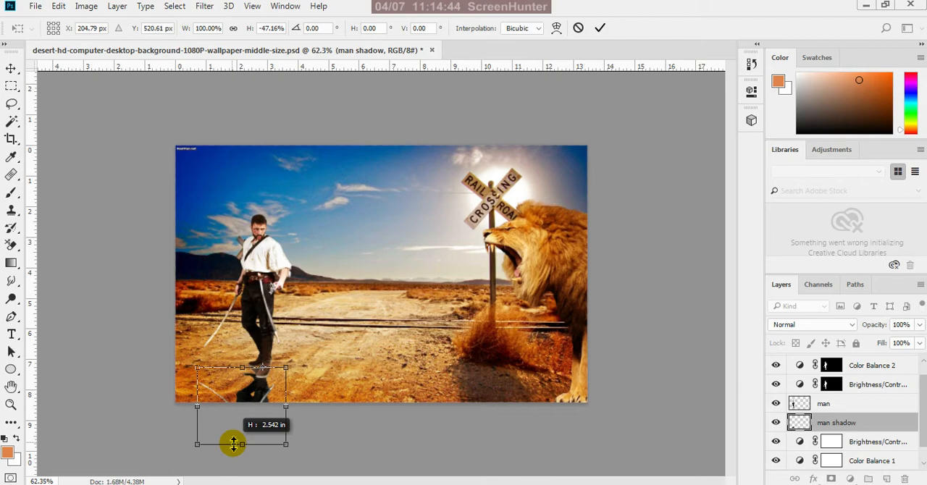
# Align the flipped copy under the man's shoes and apply the transformation
pyautogui.scroll(6, 242, 421)
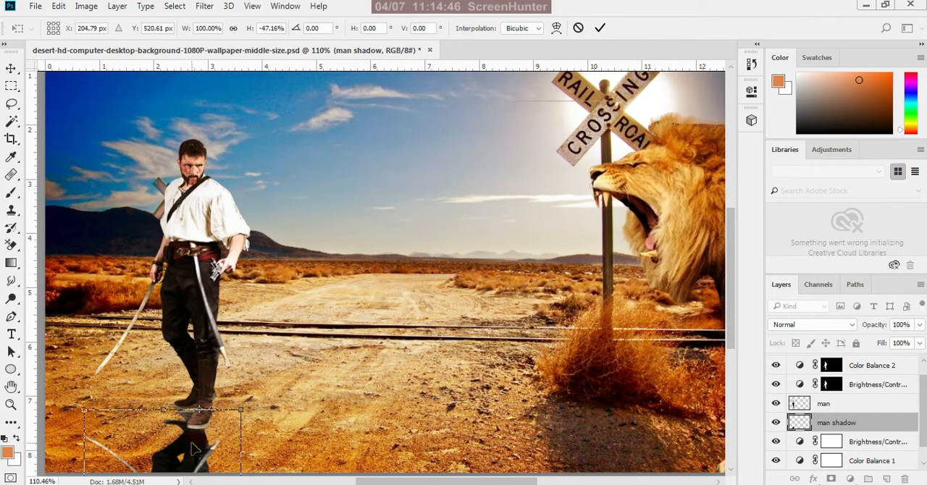
pyautogui.moveTo(186, 452); pyautogui.dragTo(194, 437)
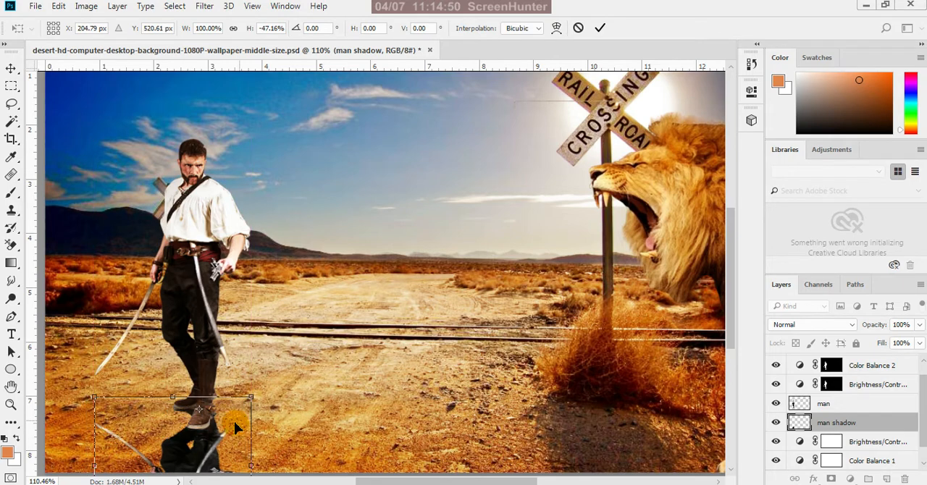
pyautogui.scroll(-4, 304, 350)
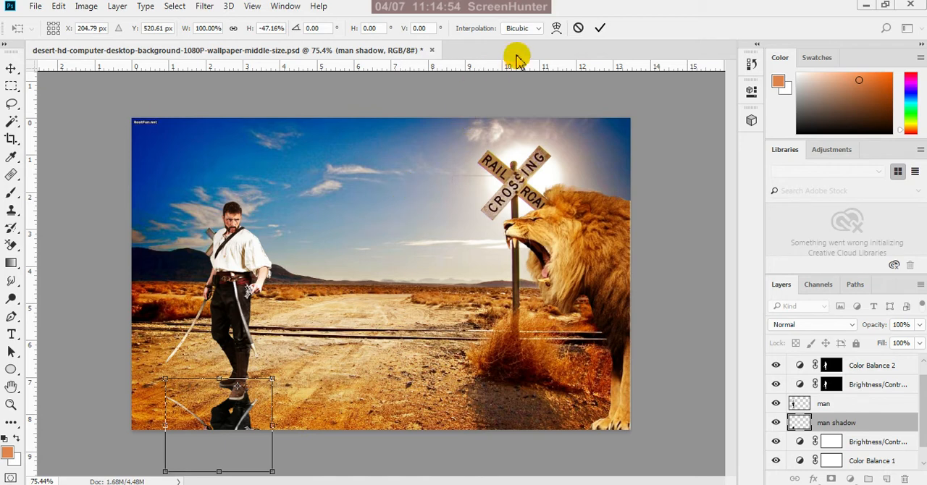
pyautogui.click(599, 28)
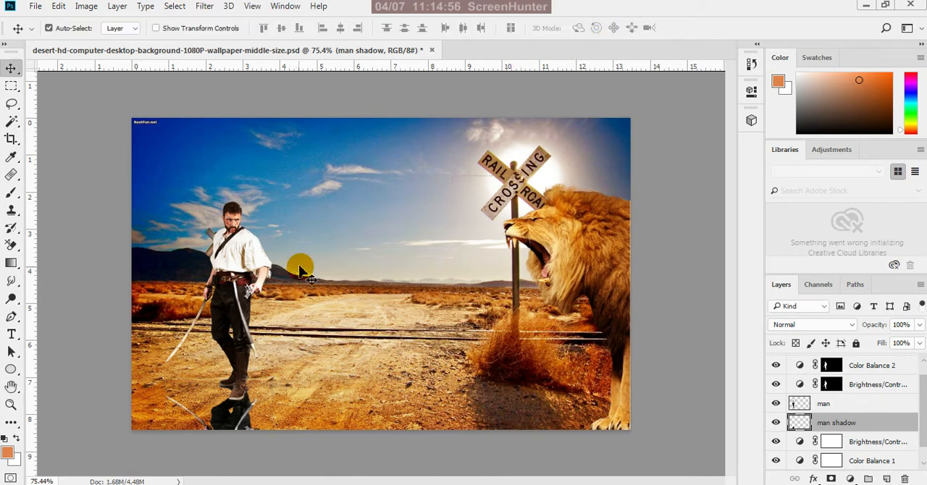
# Select the man shadow layer's shape, brush it solid with a dark red-brown sampled from the tumbleweed's base, and clear the selection
pyautogui.keyDown('ctrl'); pyautogui.click(801, 423); pyautogui.keyUp('ctrl')
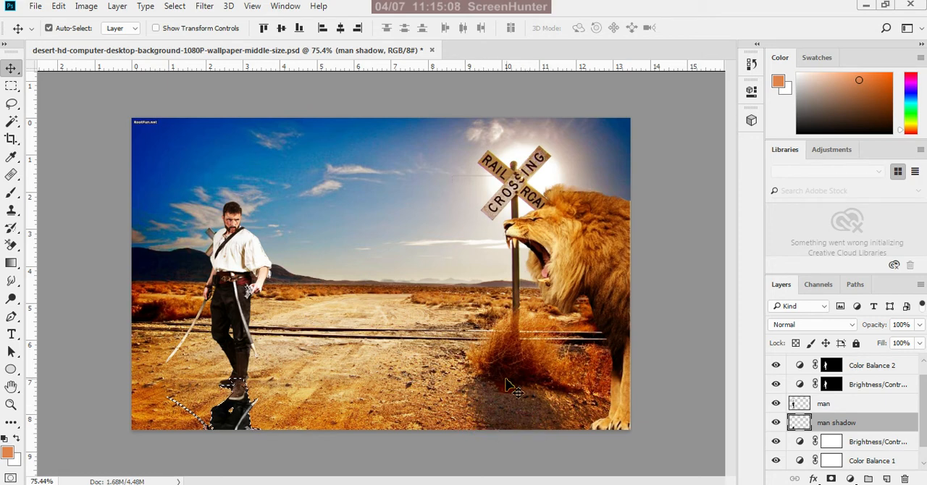
pyautogui.press('i')
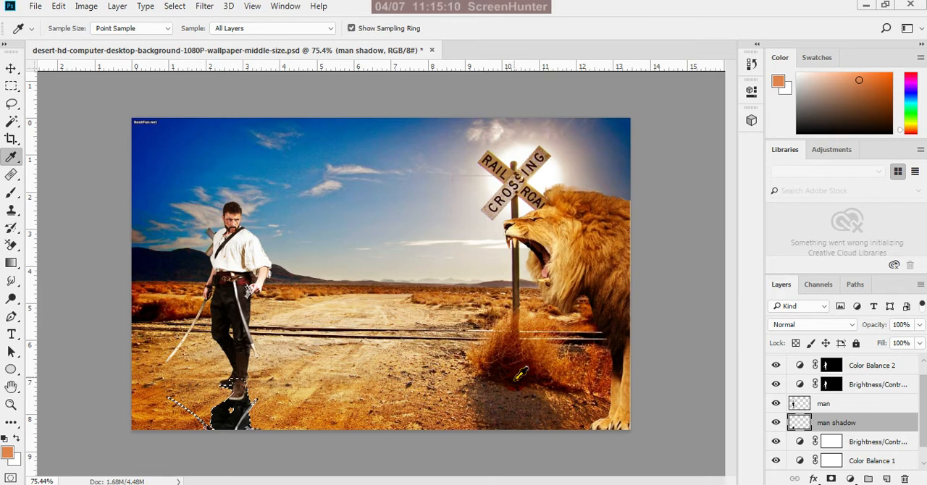
pyautogui.click(516, 378)
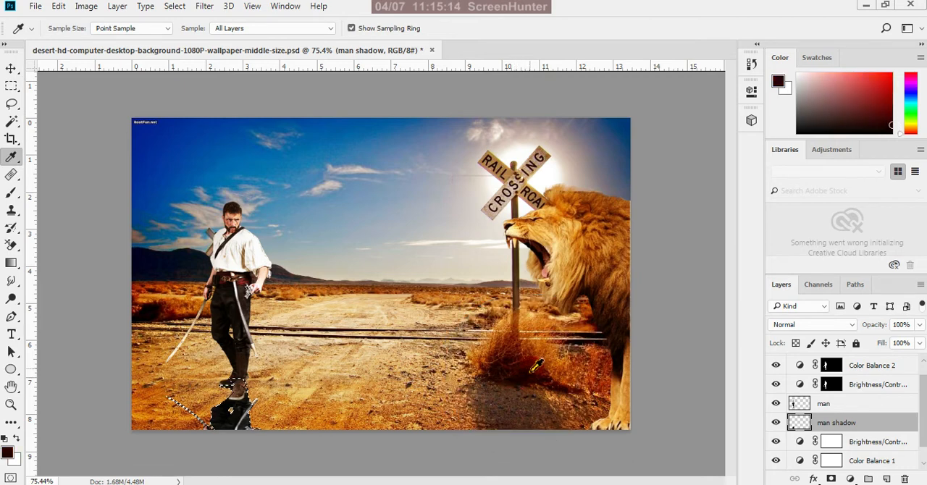
pyautogui.click(531, 371)
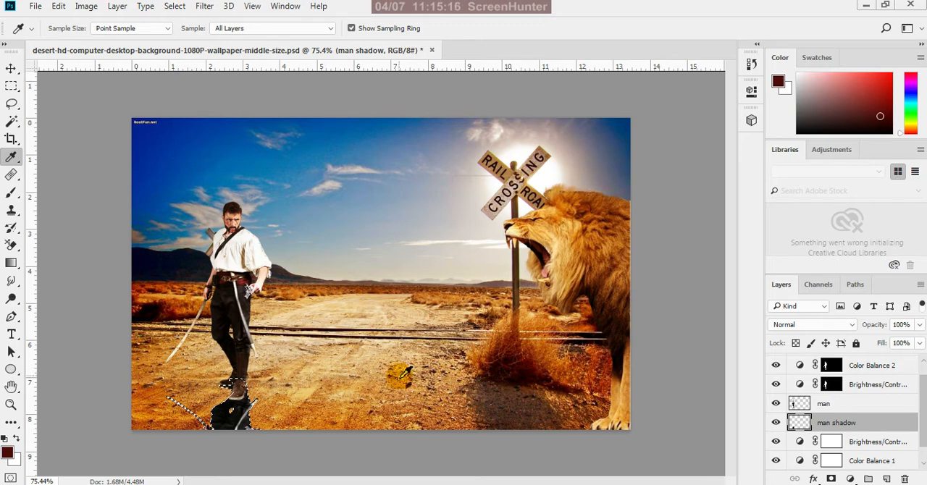
pyautogui.press('b')
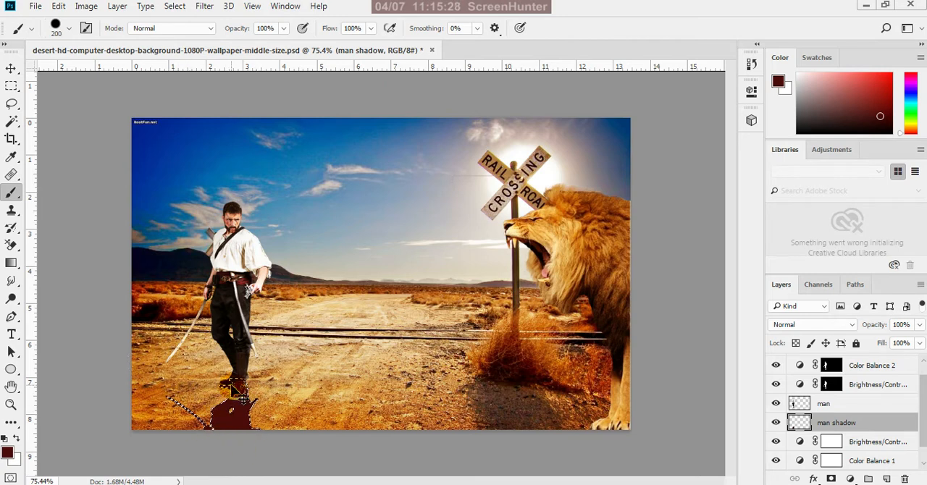
# Apply a Gaussian Blur with a radius of 5 pixels to the man shadow layer
pyautogui.click(12, 68)
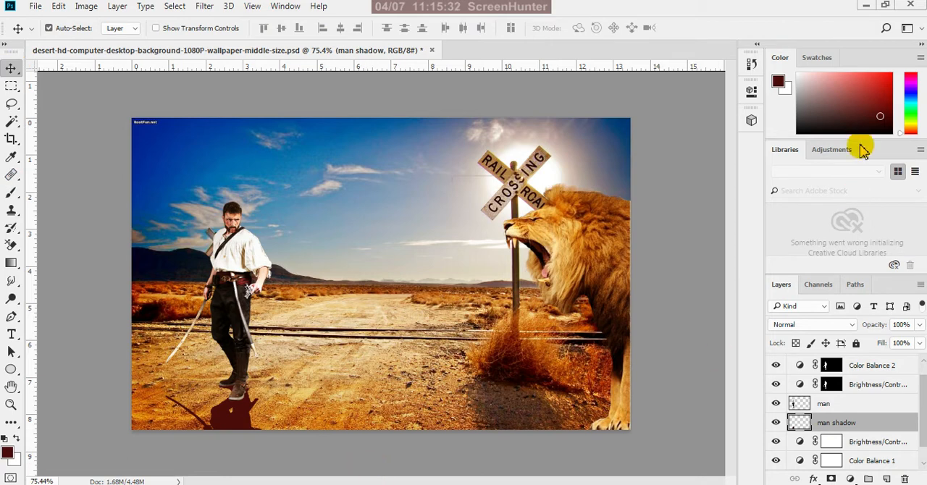
pyautogui.click(208, 10)
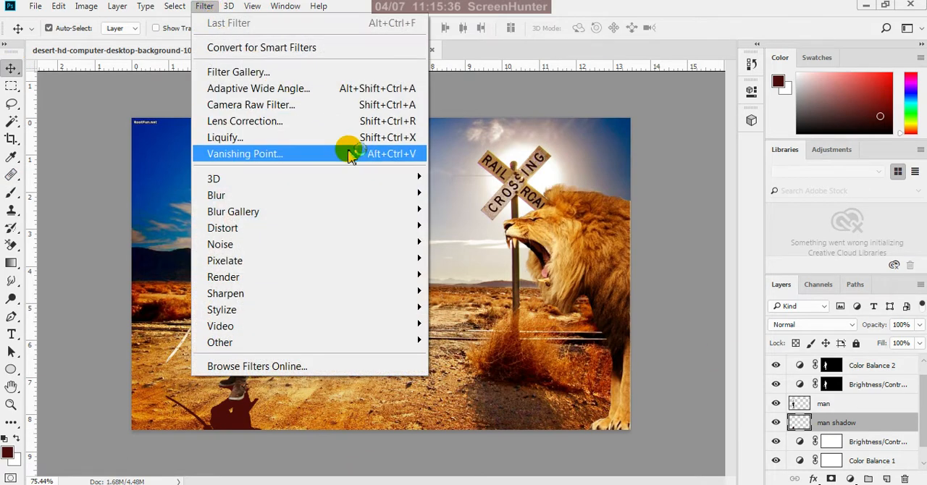
pyautogui.moveTo(420, 201)
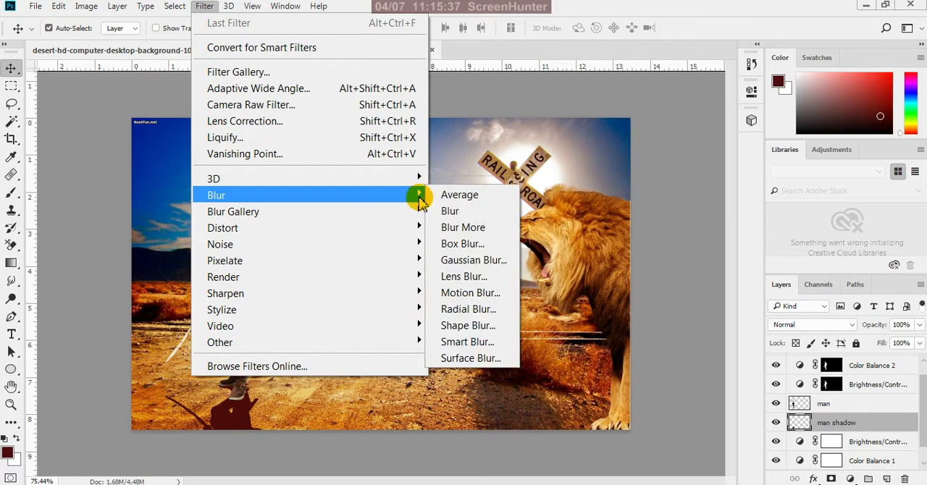
pyautogui.click(464, 261)
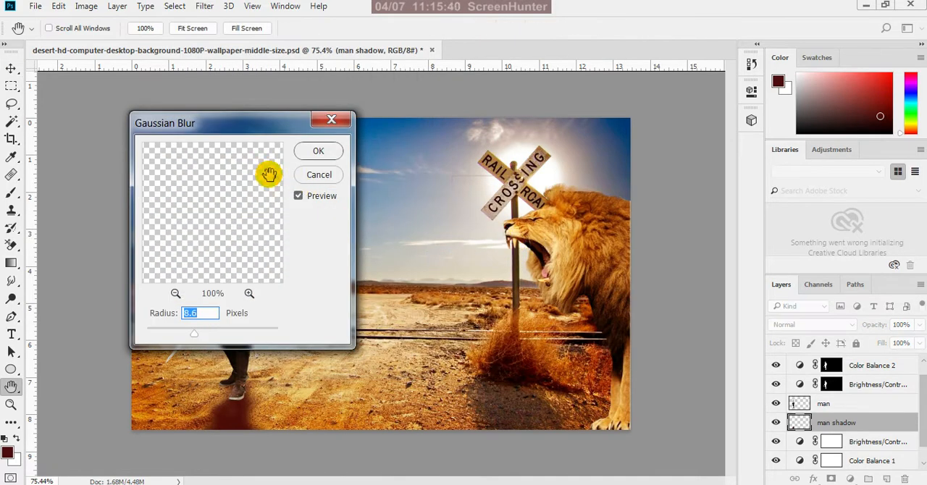
pyautogui.moveTo(268, 118); pyautogui.dragTo(526, 88)
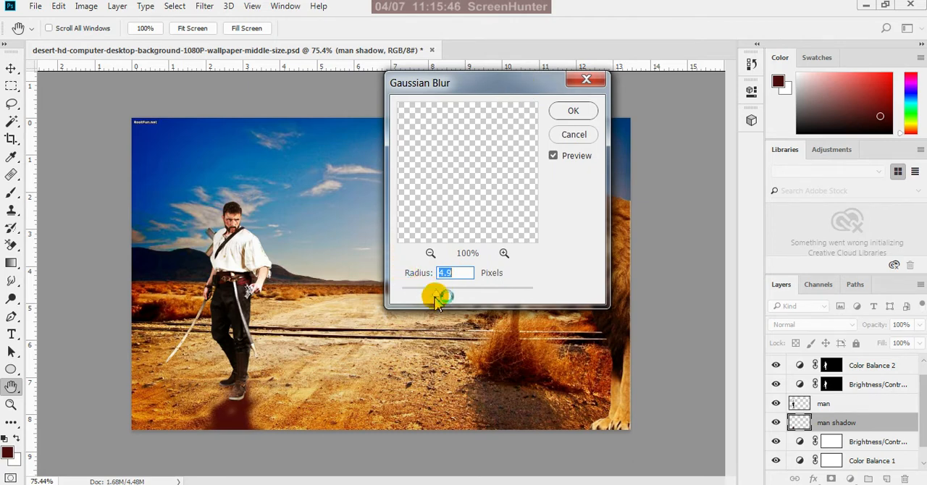
pyautogui.click(427, 274)
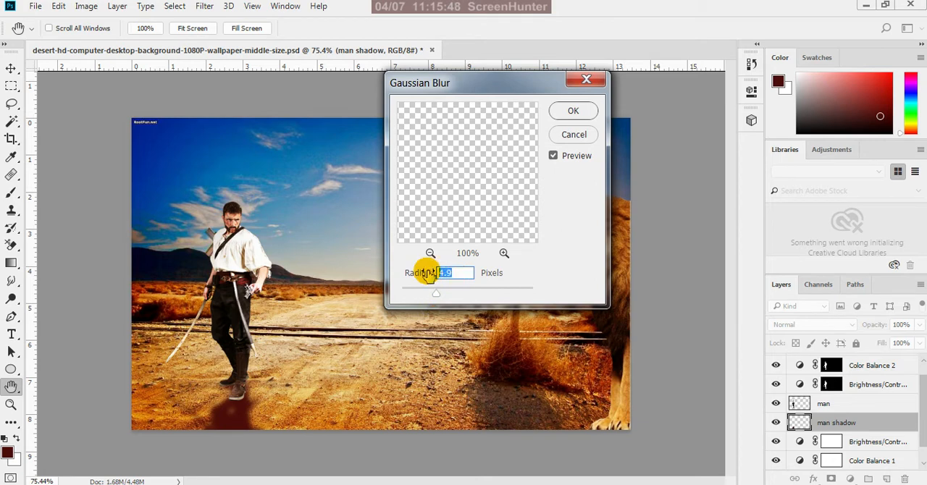
pyautogui.write('5')
pyautogui.click(577, 113)
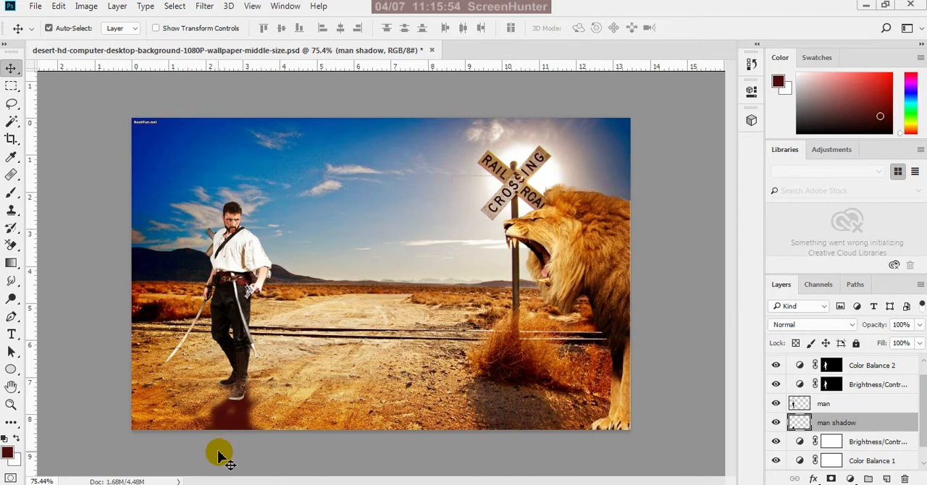
# Check the blurred shadow at the man's feet and reduce the man shadow layer's opacity to 60%
pyautogui.scroll(3, 221, 460)
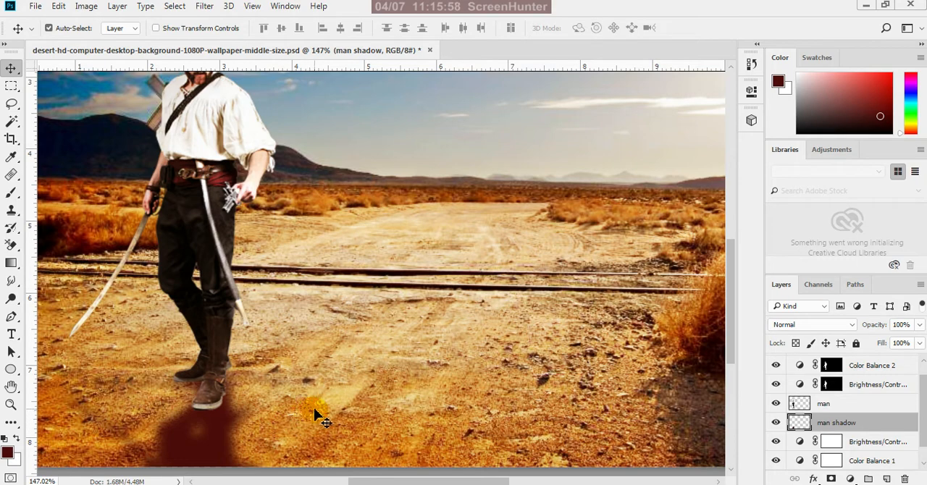
pyautogui.scroll(-1, 316, 415)
pyautogui.scroll(1, 192, 455)
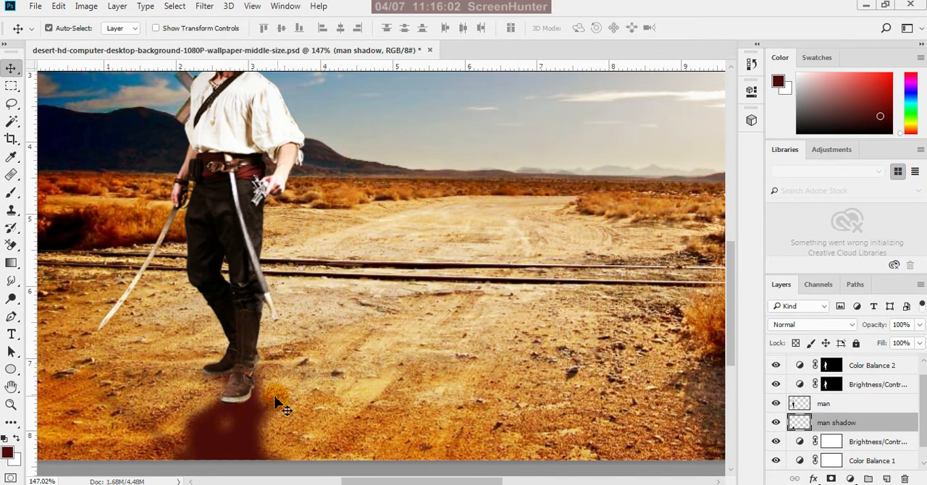
pyautogui.scroll(-2, 339, 380)
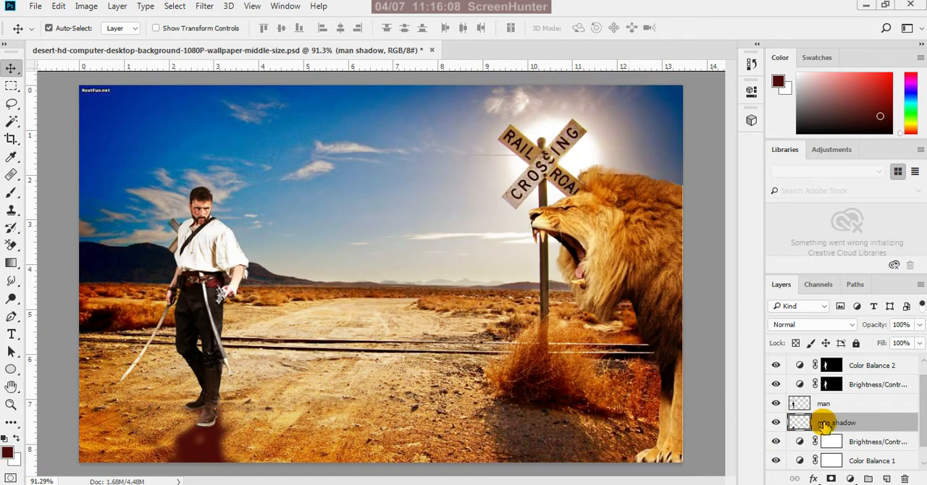
pyautogui.moveTo(919, 325); pyautogui.dragTo(910, 344)
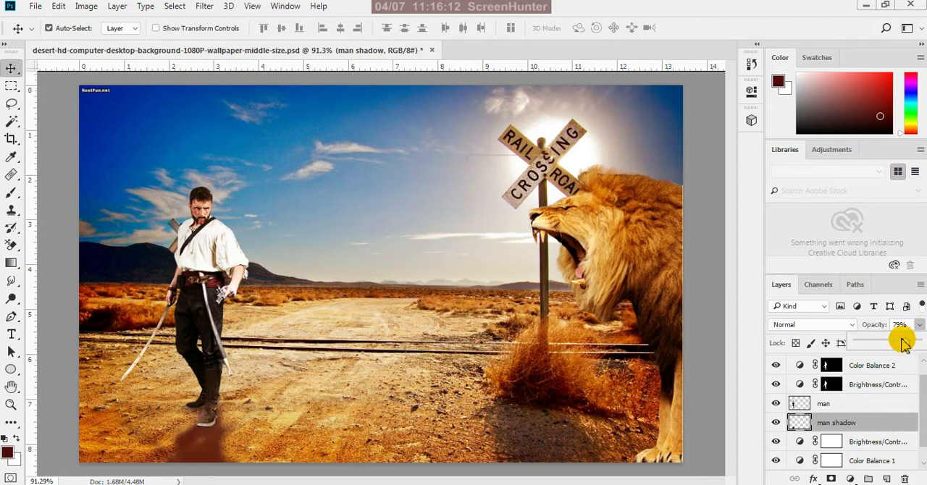
pyautogui.moveTo(897, 346); pyautogui.dragTo(895, 347)
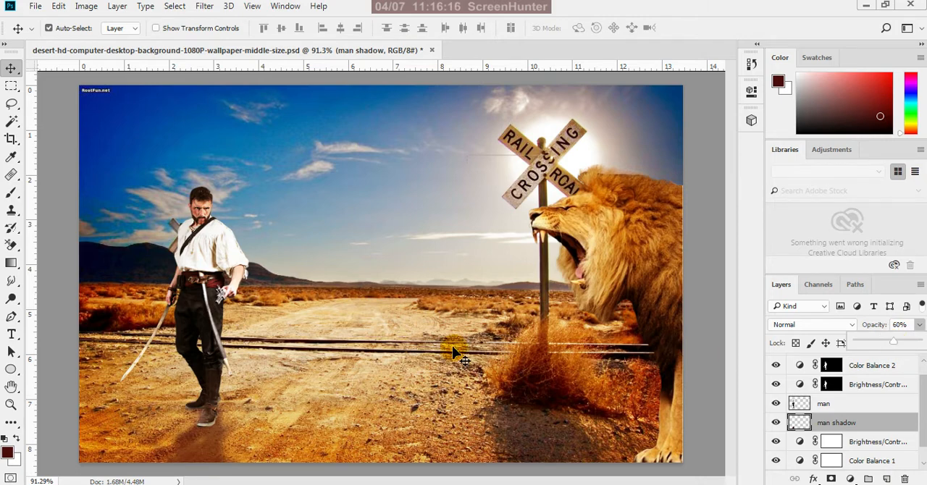
# Check how the man's shadow blends with the ground and save the composite document
pyautogui.click(425, 311)
pyautogui.scroll(-4, 451, 372)
pyautogui.scroll(1, 246, 416)
pyautogui.scroll(6, 245, 414)
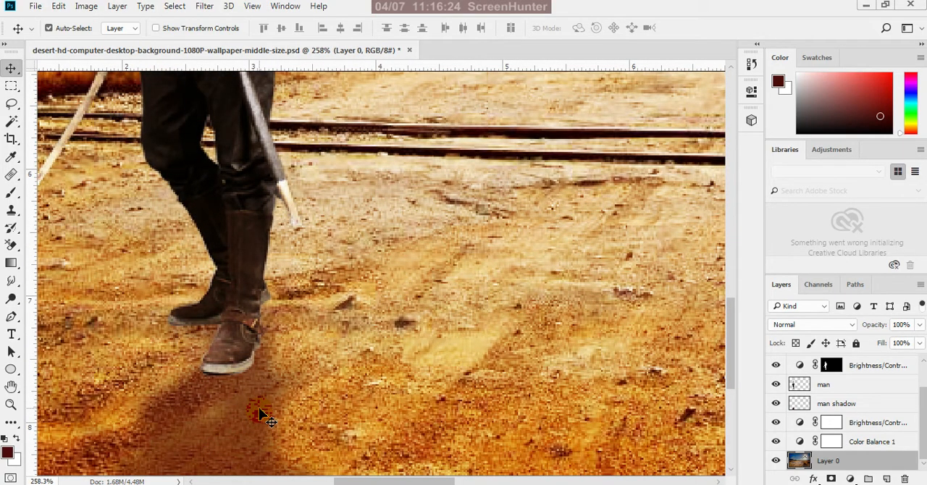
pyautogui.scroll(-6, 263, 414)
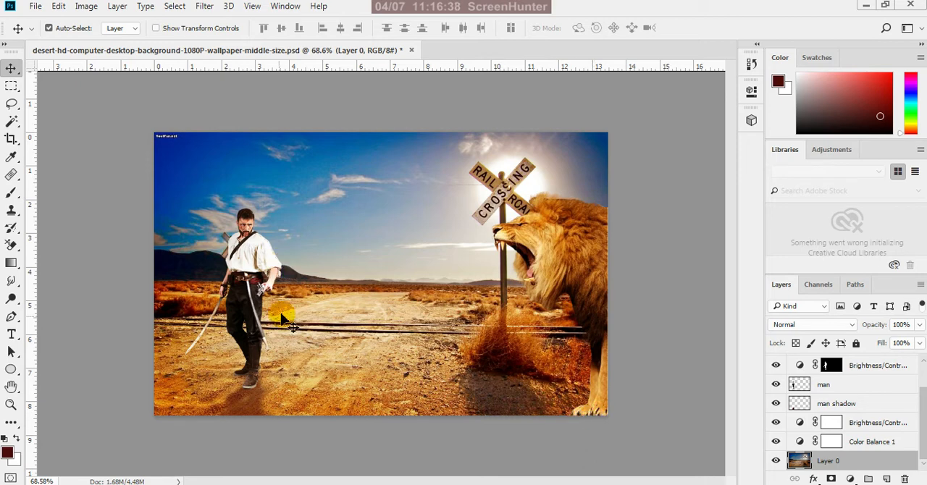
pyautogui.hotkey('ctrl', '+')
pyautogui.press('ctrl')
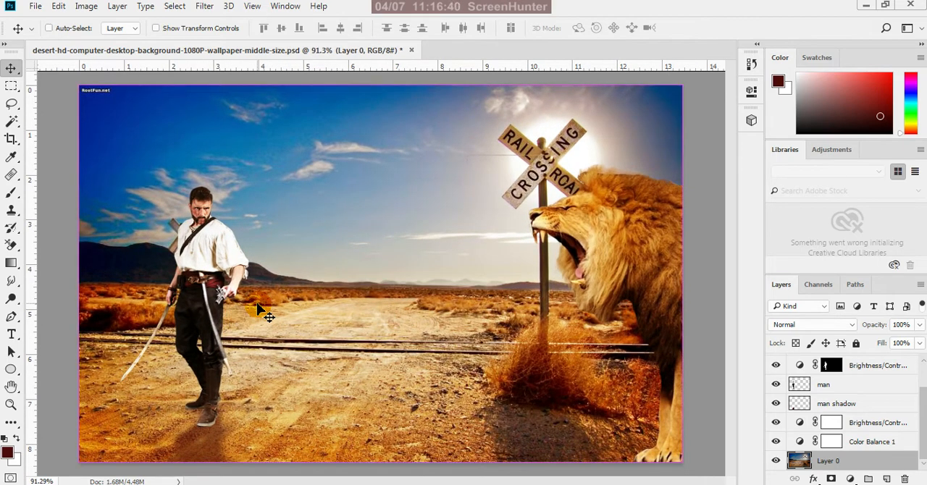
pyautogui.hotkey('ctrl', 's')
# Select the lion layer and briefly hide and show it to compare the area beneath the mane with the background
pyautogui.scroll(-7, 343, 312)
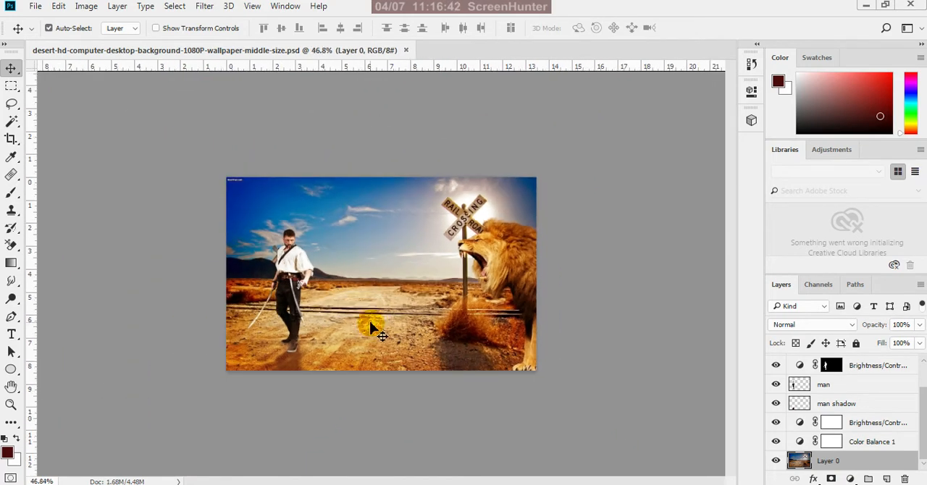
pyautogui.scroll(6, 580, 242)
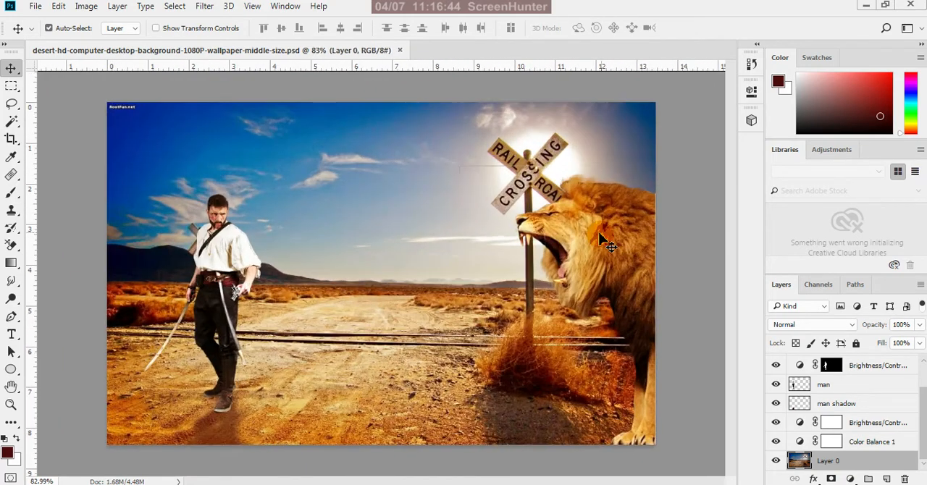
pyautogui.scroll(1, 601, 244)
pyautogui.scroll(-4, 472, 244)
pyautogui.scroll(4, 559, 303)
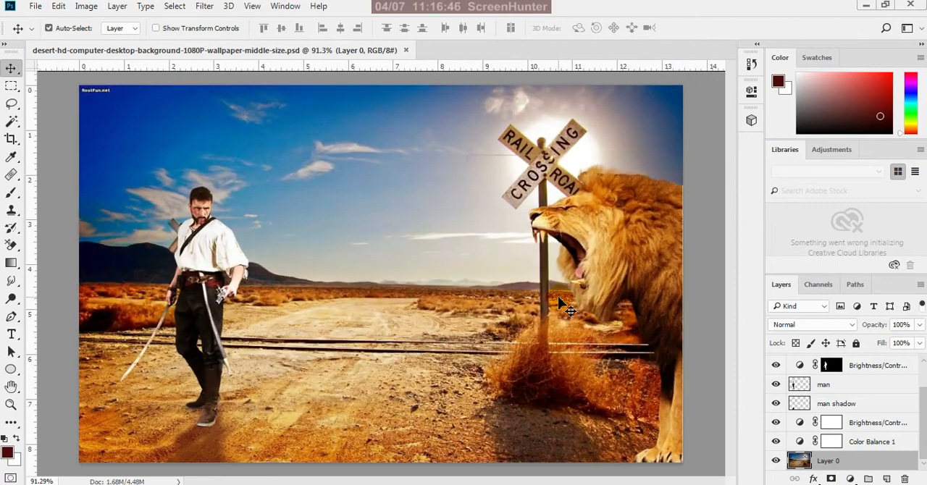
pyautogui.scroll(5, 560, 299)
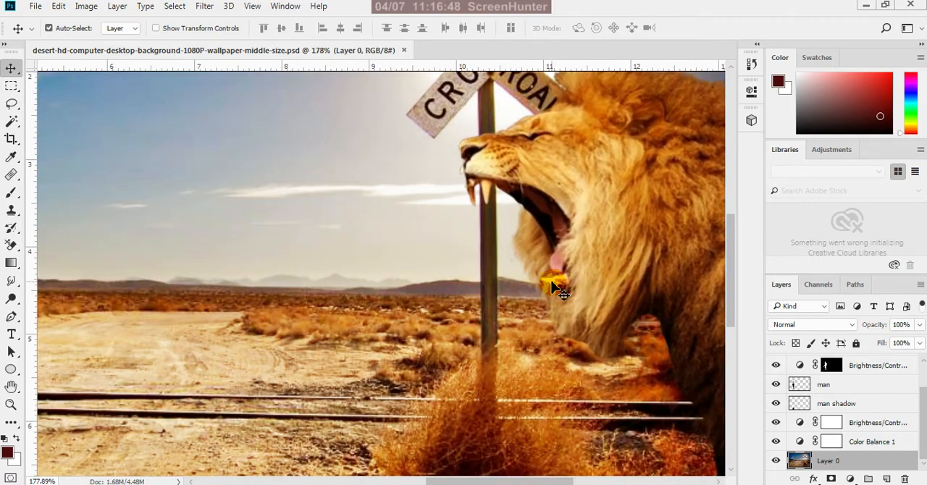
pyautogui.scroll(-2, 559, 294)
pyautogui.scroll(6, 556, 320)
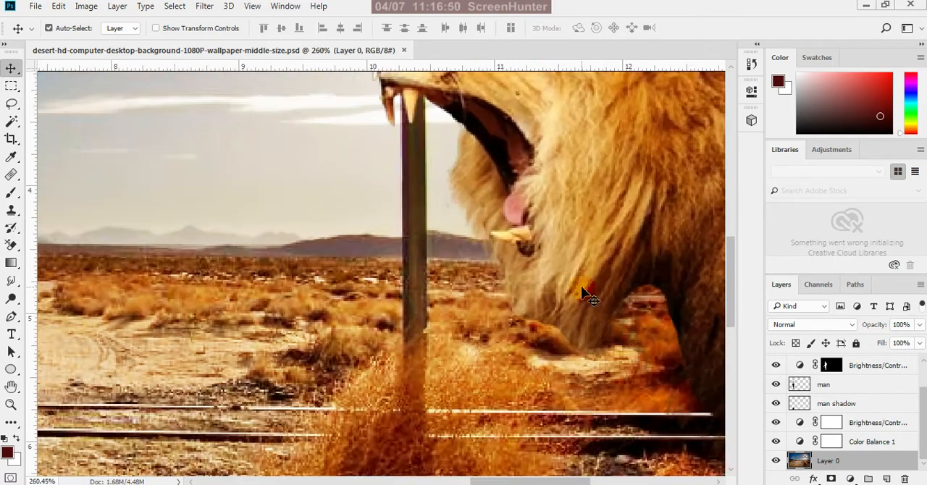
pyautogui.click(585, 294)
pyautogui.click(776, 365)
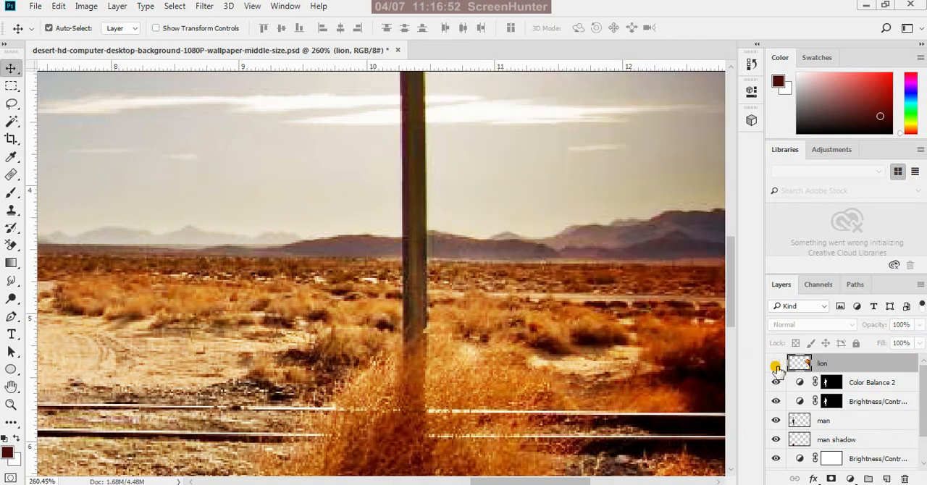
pyautogui.click(776, 365)
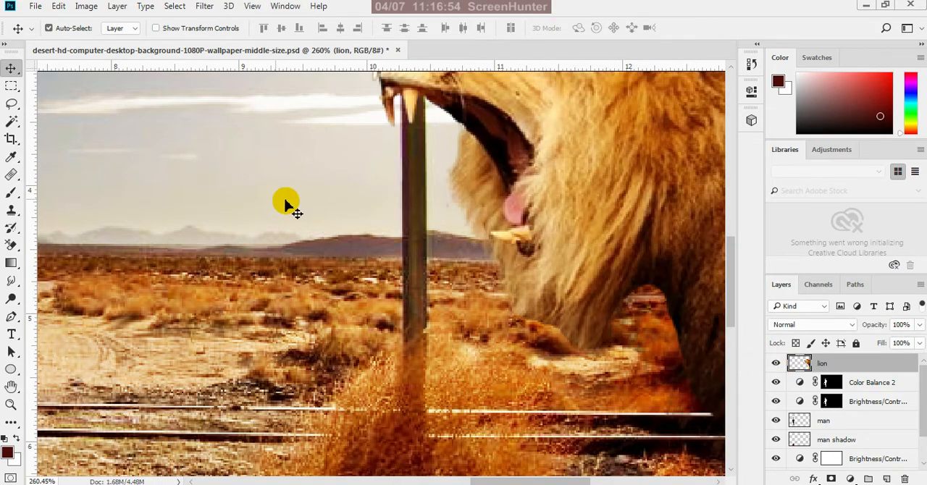
# Erase the dark area beneath the lion's mane and along its chest with the Background Eraser at size 10 and 16% tolerance
pyautogui.click(14, 249)
pyautogui.click(52, 259)
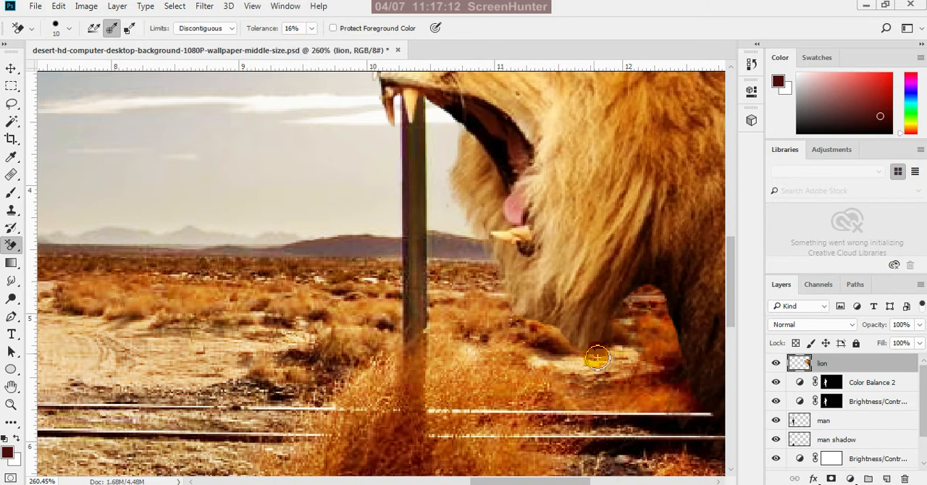
pyautogui.moveTo(598, 325)
pyautogui.mouseDown()
pyautogui.moveTo(617, 338)
pyautogui.moveTo(588, 362)
pyautogui.moveTo(576, 359)
pyautogui.moveTo(583, 319)
pyautogui.moveTo(569, 351)
pyautogui.moveTo(557, 333)
pyautogui.moveTo(579, 308)
pyautogui.moveTo(586, 350)
pyautogui.moveTo(626, 320)
pyautogui.moveTo(630, 297)
pyautogui.moveTo(601, 336)
pyautogui.moveTo(593, 305)
pyautogui.moveTo(547, 331)
pyautogui.moveTo(526, 306)
pyautogui.moveTo(543, 308)
pyautogui.moveTo(552, 296)
pyautogui.moveTo(536, 326)
pyautogui.moveTo(506, 283)
pyautogui.moveTo(522, 325)
pyautogui.moveTo(599, 338)
pyautogui.moveTo(631, 297)
pyautogui.moveTo(640, 300)
pyautogui.moveTo(613, 323)
pyautogui.moveTo(596, 304)
pyautogui.moveTo(606, 351)
pyautogui.moveTo(614, 298)
pyautogui.moveTo(593, 355)
pyautogui.moveTo(580, 339)
pyautogui.moveTo(619, 338)
pyautogui.moveTo(606, 361)
pyautogui.moveTo(623, 338)
pyautogui.moveTo(582, 345)
pyautogui.moveTo(566, 328)
pyautogui.moveTo(649, 286)
pyautogui.moveTo(678, 335)
pyautogui.mouseUp()
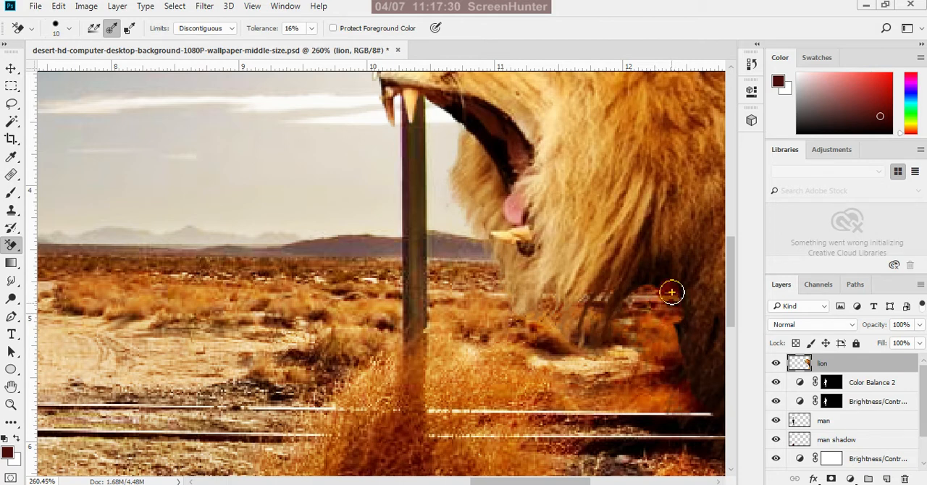
pyautogui.moveTo(671, 292)
pyautogui.mouseDown()
pyautogui.moveTo(645, 292)
pyautogui.moveTo(674, 307)
pyautogui.moveTo(683, 327)
pyautogui.moveTo(686, 371)
pyautogui.moveTo(683, 304)
pyautogui.moveTo(671, 282)
pyautogui.moveTo(660, 274)
pyautogui.moveTo(637, 303)
pyautogui.moveTo(637, 285)
pyautogui.moveTo(670, 267)
pyautogui.moveTo(685, 302)
pyautogui.moveTo(668, 265)
pyautogui.moveTo(598, 331)
pyautogui.moveTo(648, 270)
pyautogui.moveTo(673, 273)
pyautogui.moveTo(689, 338)
pyautogui.moveTo(684, 388)
pyautogui.moveTo(663, 349)
pyautogui.moveTo(676, 387)
pyautogui.mouseUp()
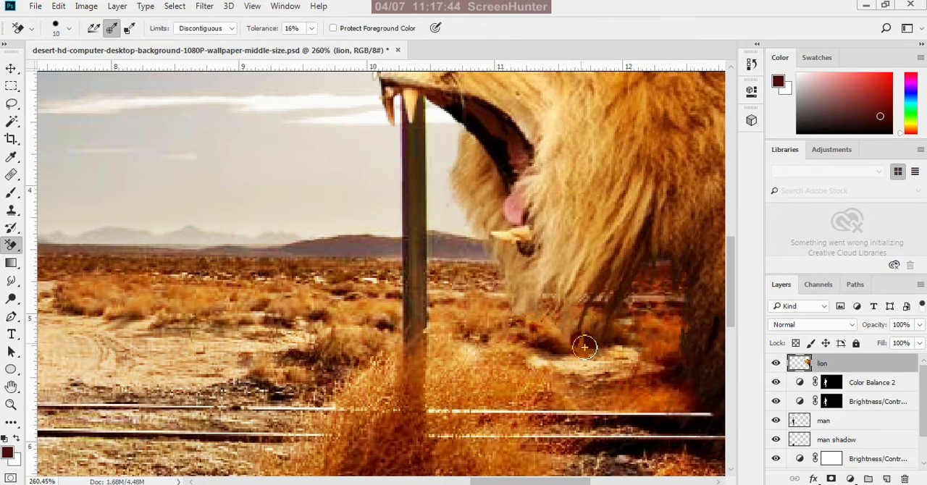
pyautogui.scroll(-3, 533, 366)
pyautogui.scroll(-2, 533, 367)
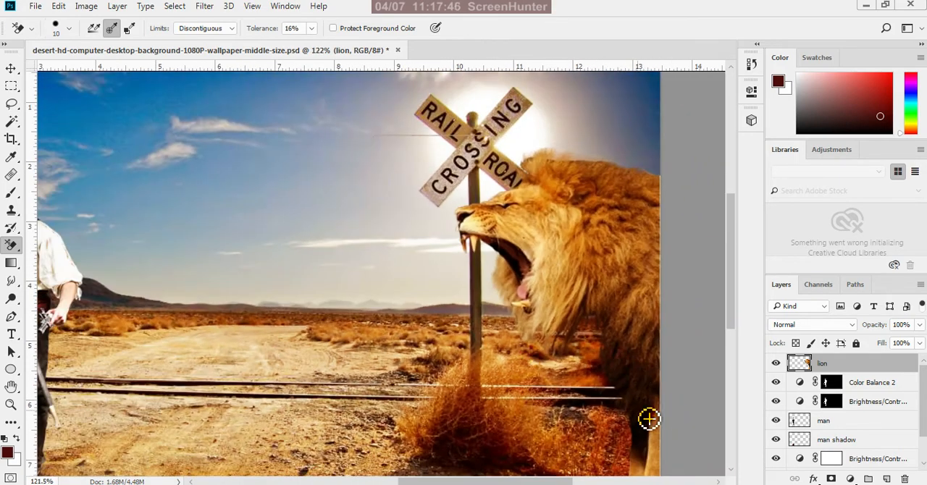
pyautogui.scroll(-2, 648, 418)
pyautogui.scroll(3, 661, 358)
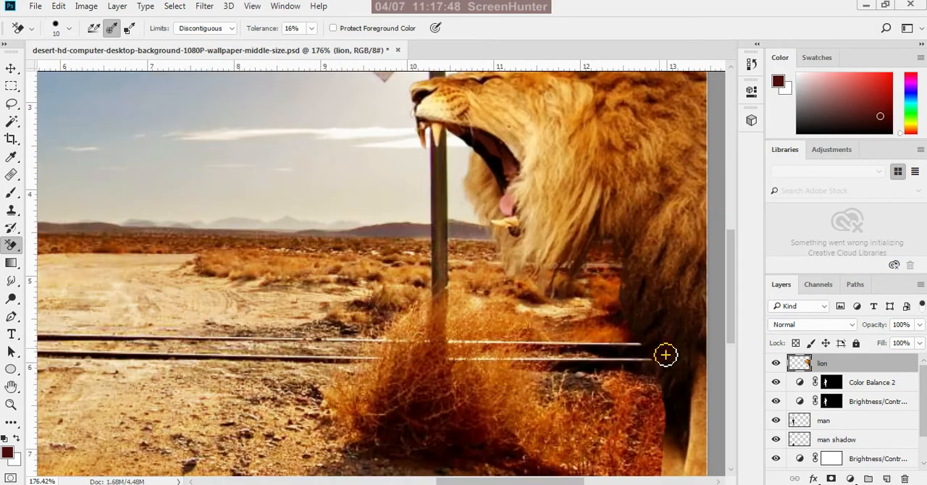
# Hide Layer 0 to isolate the lion and erase more of the gray remnants beneath the mane and along the chest
pyautogui.scroll(-2, 780, 369)
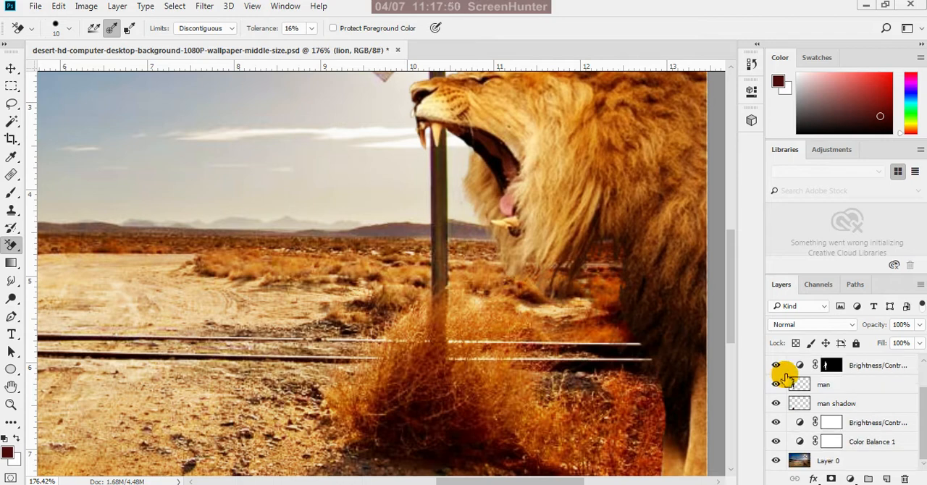
pyautogui.click(776, 461)
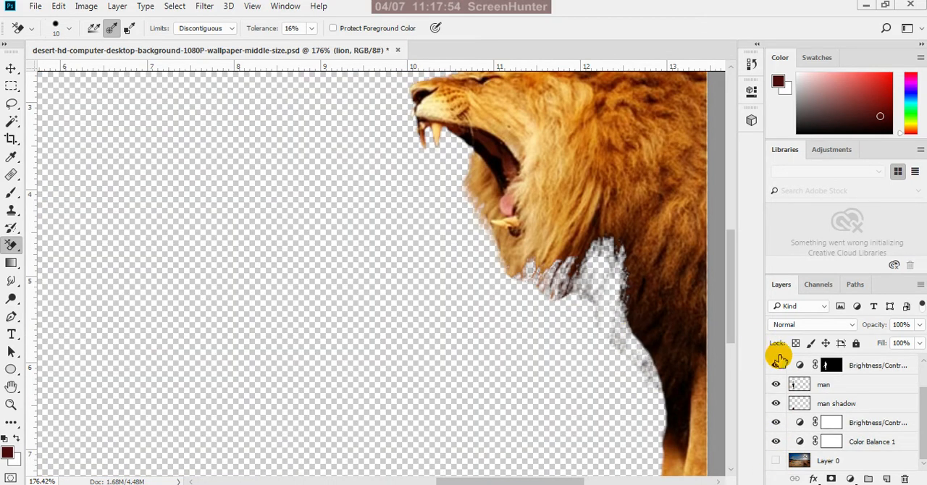
pyautogui.scroll(2, 823, 374)
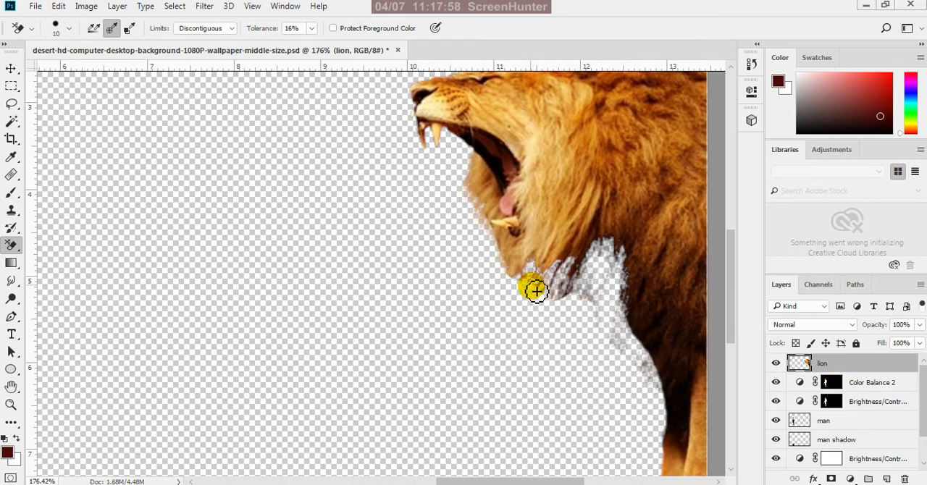
pyautogui.scroll(1, 540, 298)
pyautogui.moveTo(527, 282)
pyautogui.mouseDown()
pyautogui.moveTo(560, 309)
pyautogui.moveTo(613, 310)
pyautogui.moveTo(611, 294)
pyautogui.moveTo(602, 311)
pyautogui.moveTo(609, 247)
pyautogui.moveTo(626, 233)
pyautogui.moveTo(641, 264)
pyautogui.moveTo(643, 242)
pyautogui.moveTo(630, 234)
pyautogui.moveTo(613, 246)
pyautogui.moveTo(630, 237)
pyautogui.moveTo(631, 260)
pyautogui.moveTo(642, 254)
pyautogui.moveTo(613, 265)
pyautogui.moveTo(606, 290)
pyautogui.moveTo(614, 381)
pyautogui.mouseUp()
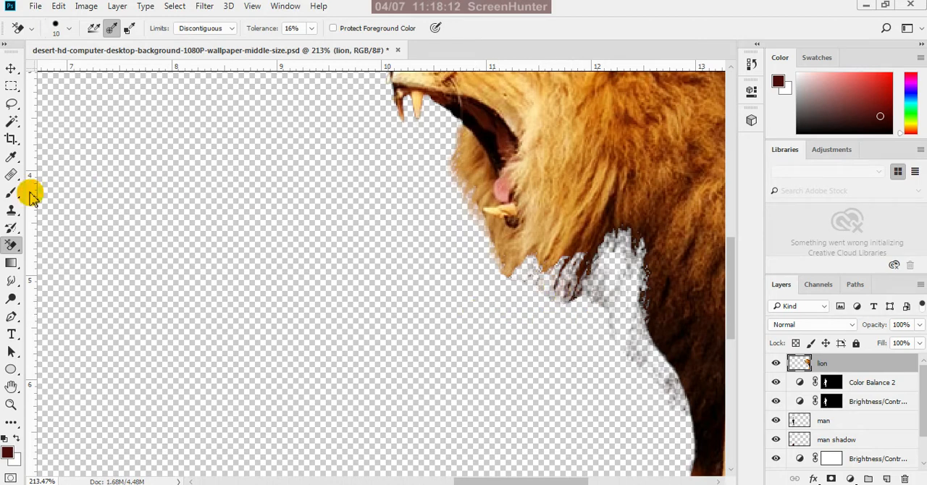
# Lasso the remaining gray remnants between the lion's mane and chest, delete them from the lion layer, and clear the selection
pyautogui.click(10, 109)
pyautogui.scroll(2, 533, 299)
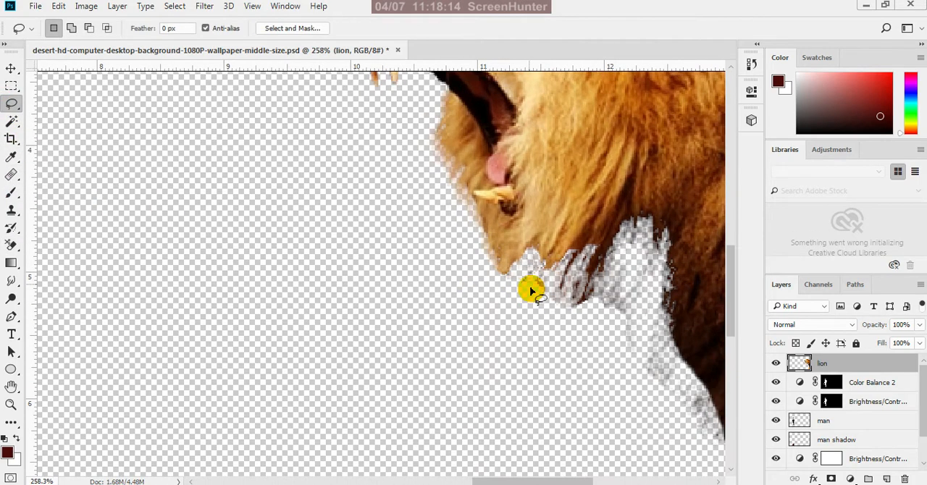
pyautogui.moveTo(509, 278)
pyautogui.mouseDown()
pyautogui.moveTo(530, 253)
pyautogui.moveTo(543, 264)
pyautogui.moveTo(574, 258)
pyautogui.moveTo(569, 292)
pyautogui.moveTo(588, 259)
pyautogui.moveTo(583, 307)
pyautogui.moveTo(630, 226)
pyautogui.moveTo(638, 243)
pyautogui.moveTo(642, 223)
pyautogui.moveTo(655, 244)
pyautogui.moveTo(670, 242)
pyautogui.moveTo(666, 337)
pyautogui.moveTo(686, 380)
pyautogui.moveTo(721, 417)
pyautogui.moveTo(705, 464)
pyautogui.moveTo(571, 440)
pyautogui.moveTo(514, 270)
pyautogui.mouseUp()
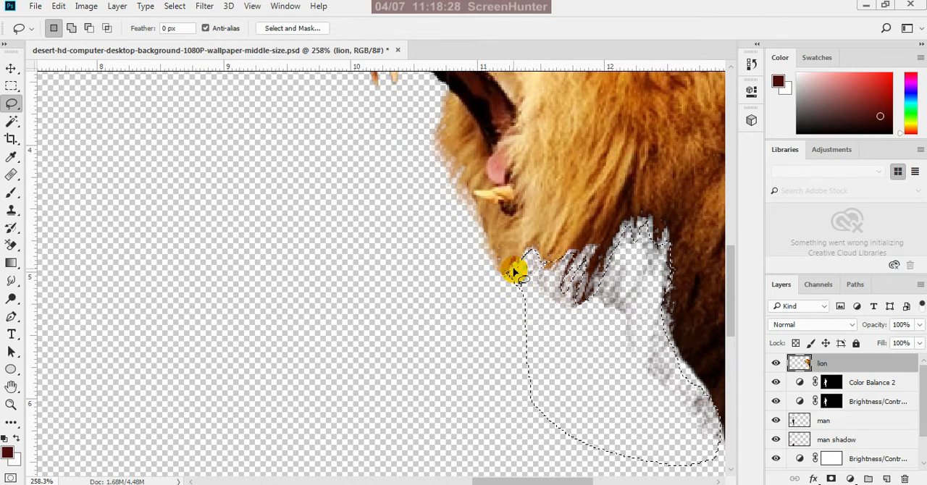
pyautogui.press('Delete')
pyautogui.scroll(-1, 515, 271)
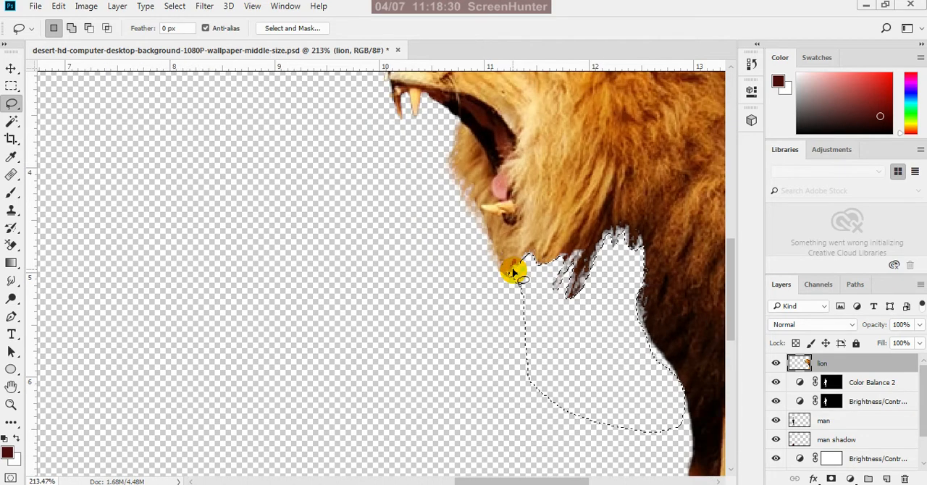
pyautogui.hotkey('ctrl', 'd')
# Show Layer 0 again and switch to the Move tool
pyautogui.scroll(-5, 870, 406)
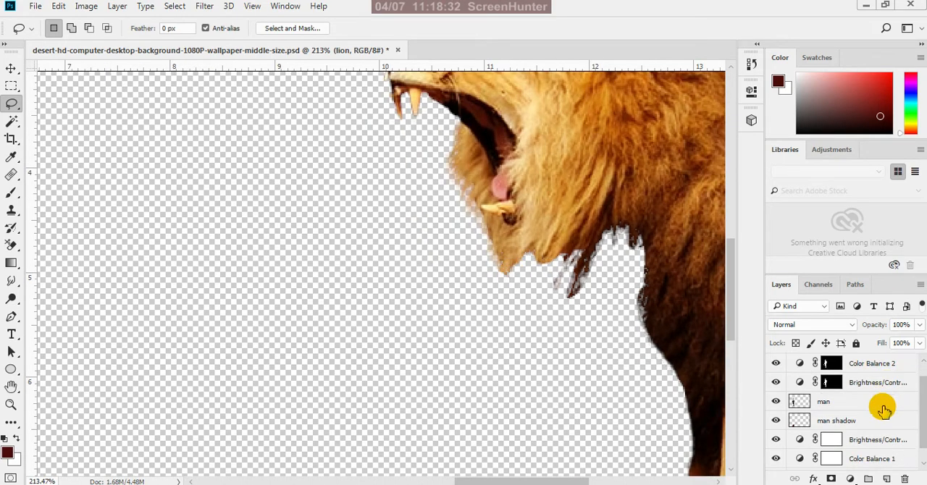
pyautogui.click(777, 460)
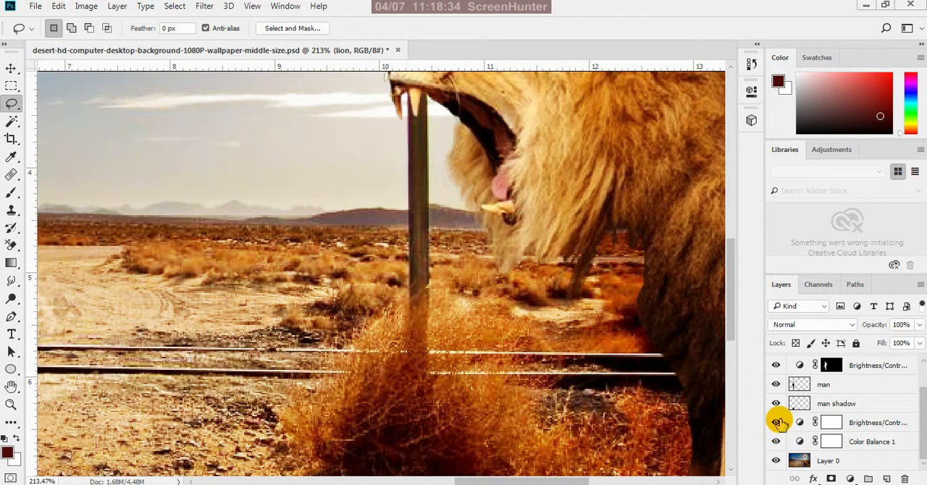
pyautogui.scroll(2, 860, 373)
pyautogui.click(424, 286)
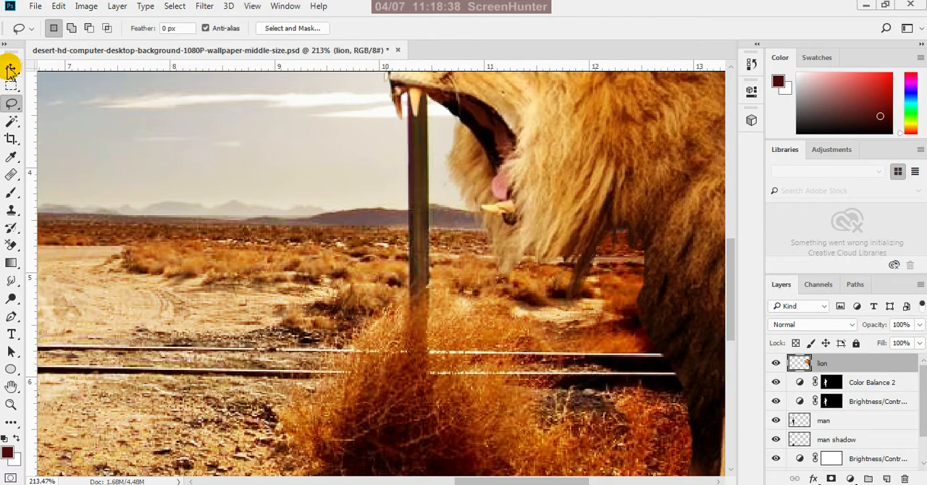
pyautogui.click(11, 69)
# Examine the trimmed lion edge against the rails and tumbleweed, hiding and showing the lion layer for comparison
pyautogui.scroll(-6, 405, 351)
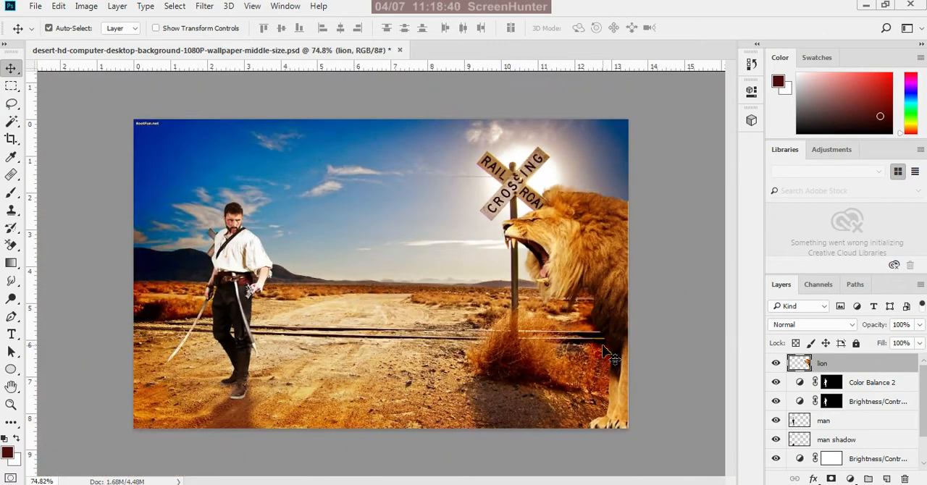
pyautogui.scroll(3, 623, 332)
pyautogui.scroll(-2, 666, 373)
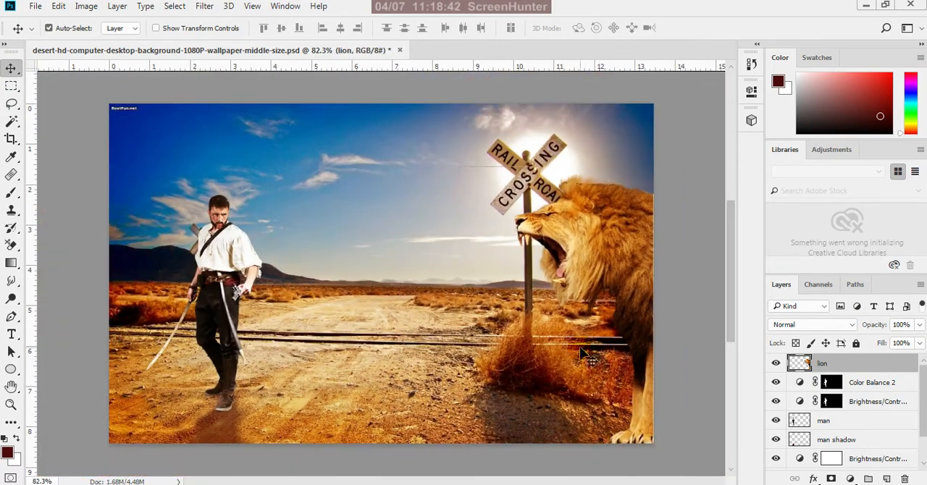
pyautogui.scroll(2, 639, 352)
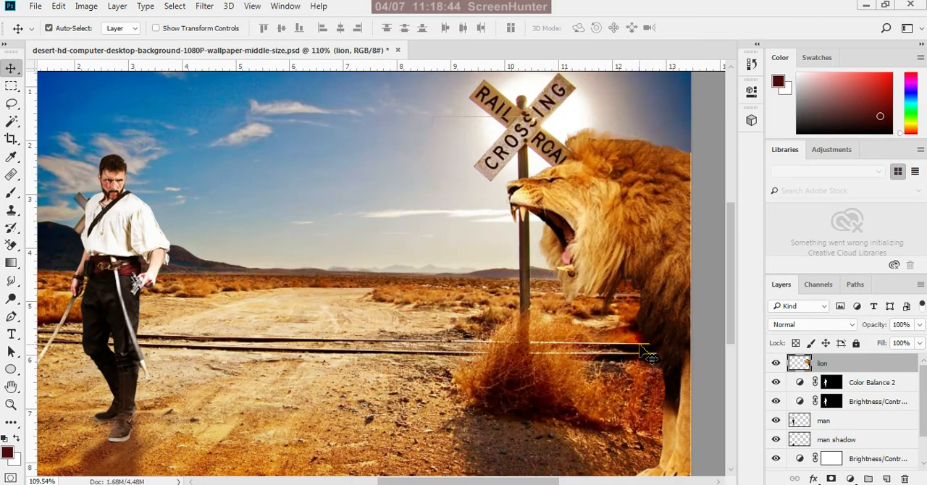
pyautogui.scroll(2, 650, 355)
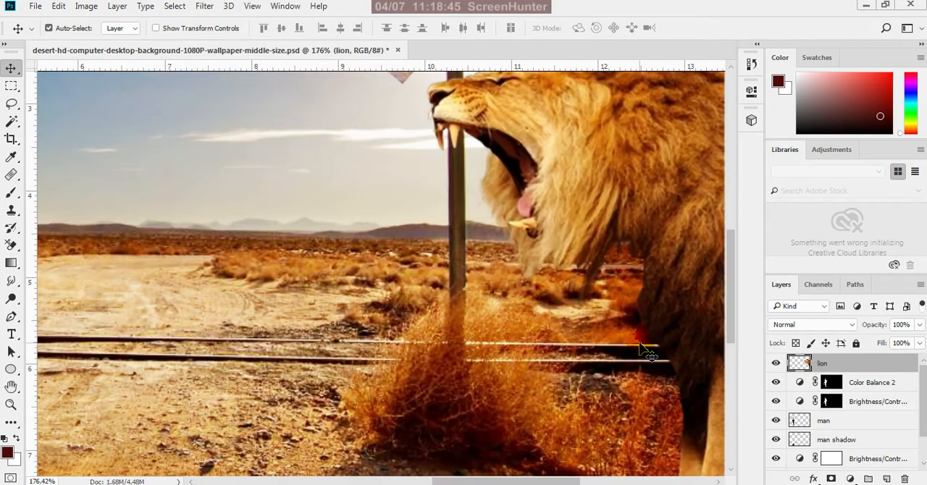
pyautogui.click(776, 363)
pyautogui.click(778, 363)
# Try erasing the lion's dark chest edge beside the rails with the Background Eraser at size 20, and undo the erasing
pyautogui.click(11, 244)
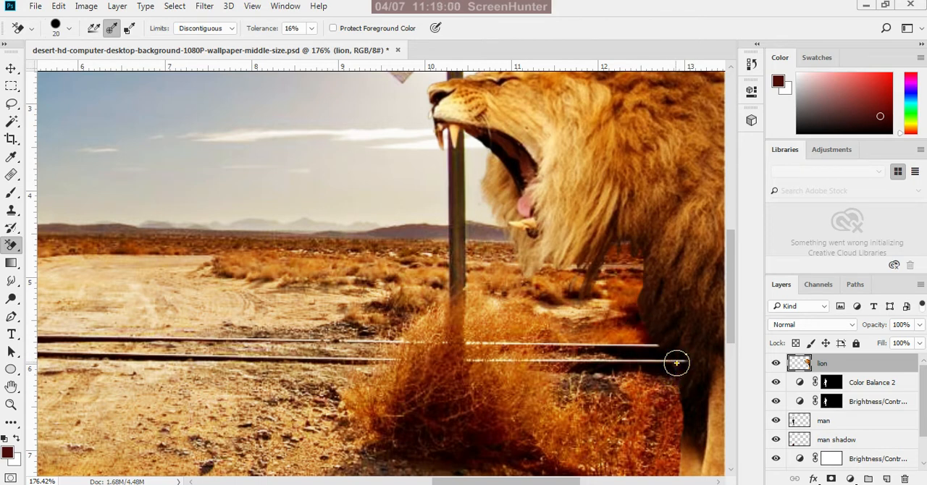
pyautogui.moveTo(677, 363)
pyautogui.mouseDown()
pyautogui.moveTo(670, 335)
pyautogui.moveTo(632, 283)
pyautogui.moveTo(633, 340)
pyautogui.moveTo(643, 277)
pyautogui.moveTo(676, 381)
pyautogui.moveTo(671, 425)
pyautogui.moveTo(641, 304)
pyautogui.moveTo(657, 290)
pyautogui.moveTo(670, 351)
pyautogui.moveTo(668, 432)
pyautogui.moveTo(636, 303)
pyautogui.moveTo(654, 293)
pyautogui.moveTo(612, 266)
pyautogui.moveTo(570, 297)
pyautogui.moveTo(626, 273)
pyautogui.moveTo(668, 307)
pyautogui.mouseUp()
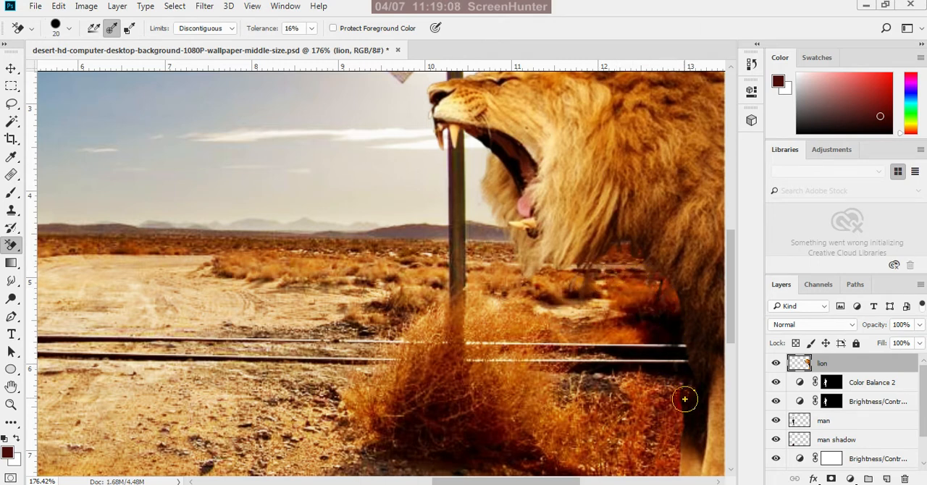
pyautogui.scroll(-2, 547, 340)
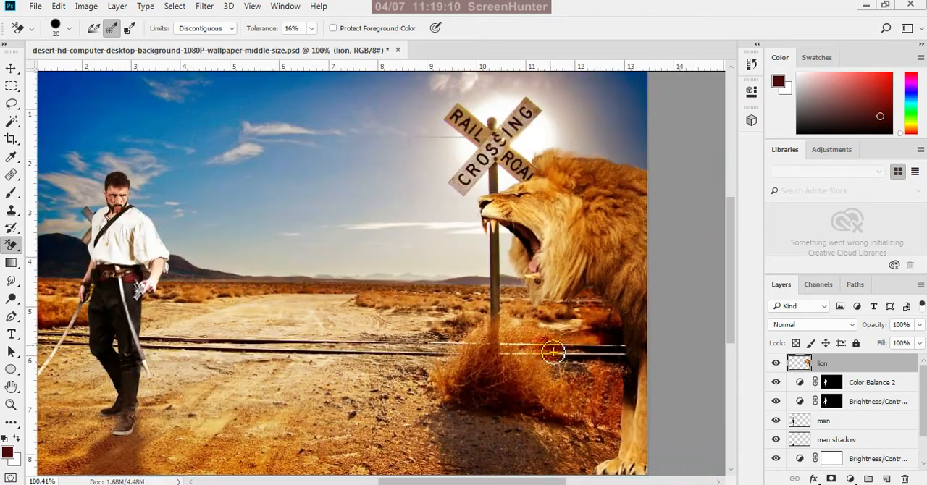
pyautogui.scroll(3, 647, 342)
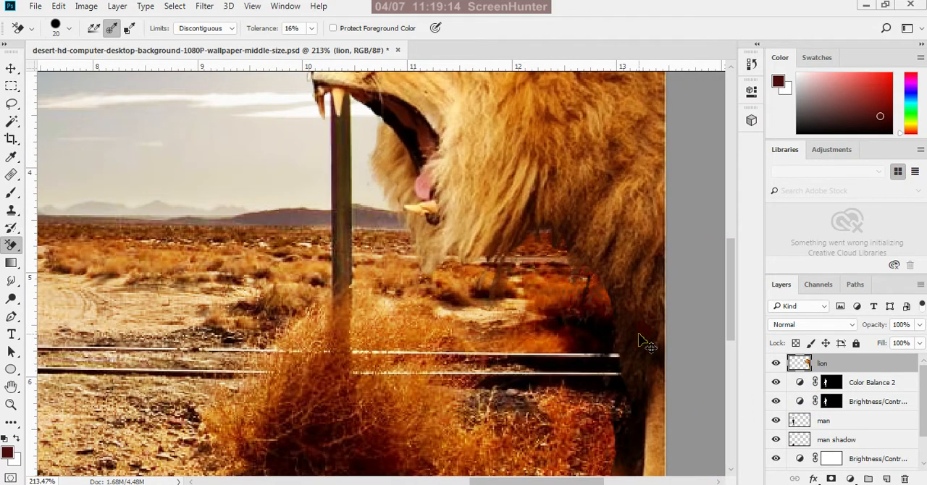
pyautogui.hotkey('ctrl', 'z')
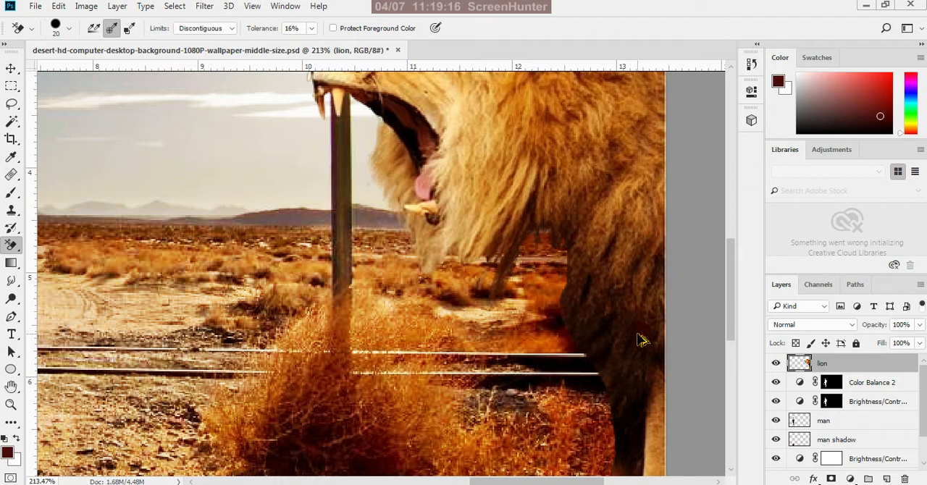
# Undo the latest Background Eraser strokes on the lion layer between the mane and chest
pyautogui.hotkey('ctrl', 'alt', 'z')
pyautogui.hotkey('ctrl', 'alt', 'z')
pyautogui.hotkey('ctrl', 'alt', 'z')
pyautogui.hotkey('ctrl', 'alt', 'z')
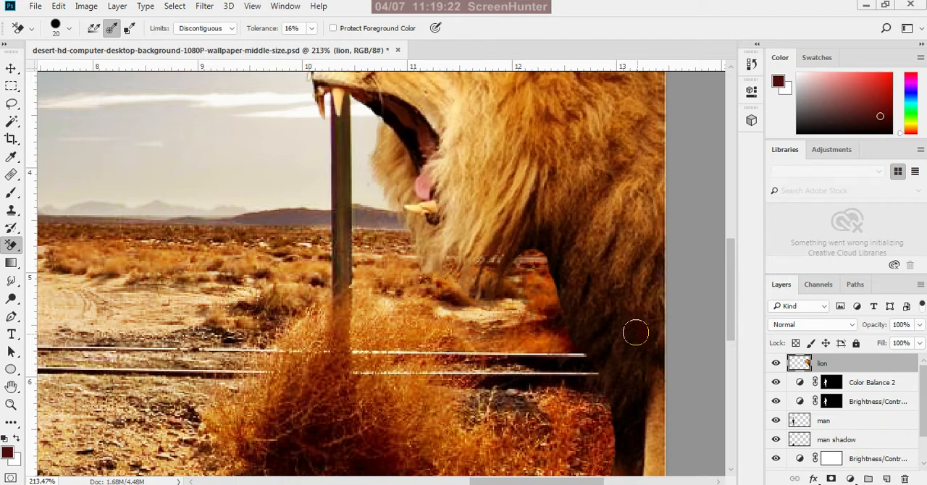
pyautogui.scroll(-3, 631, 383)
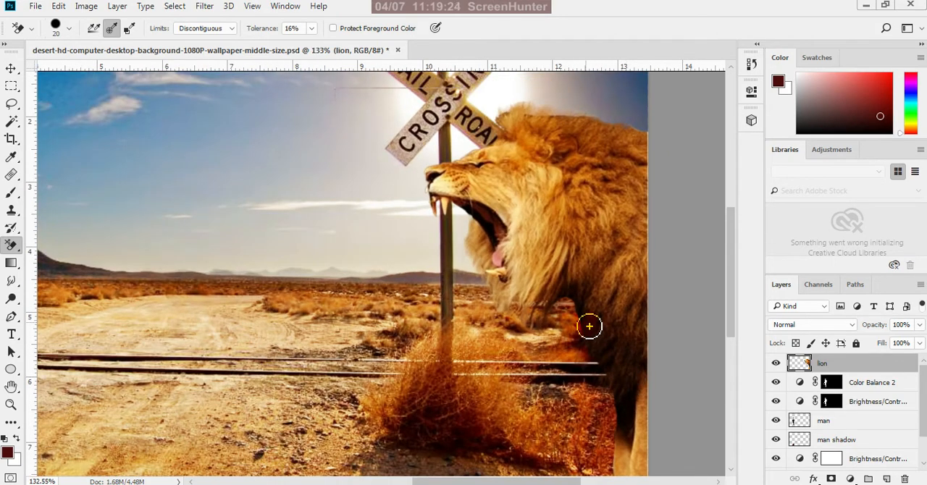
# Erase the dark patch between the lion's mane and chest with the Background Eraser at size 10
pyautogui.press('[')
pyautogui.scroll(2, 588, 324)
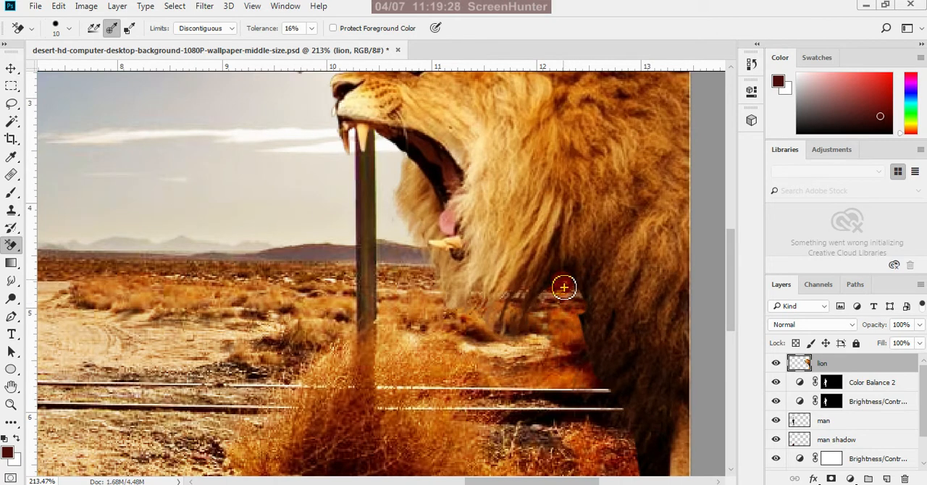
pyautogui.moveTo(564, 288)
pyautogui.mouseDown()
pyautogui.moveTo(551, 304)
pyautogui.moveTo(568, 289)
pyautogui.moveTo(588, 317)
pyautogui.moveTo(590, 348)
pyautogui.moveTo(574, 282)
pyautogui.mouseUp()
pyautogui.moveTo(568, 274)
pyautogui.mouseDown()
pyautogui.moveTo(525, 340)
pyautogui.moveTo(516, 328)
pyautogui.moveTo(505, 338)
pyautogui.moveTo(506, 321)
pyautogui.moveTo(491, 344)
pyautogui.moveTo(481, 329)
pyautogui.moveTo(513, 332)
pyautogui.moveTo(550, 289)
pyautogui.moveTo(577, 274)
pyautogui.moveTo(597, 328)
pyautogui.moveTo(581, 363)
pyautogui.moveTo(584, 291)
pyautogui.mouseUp()
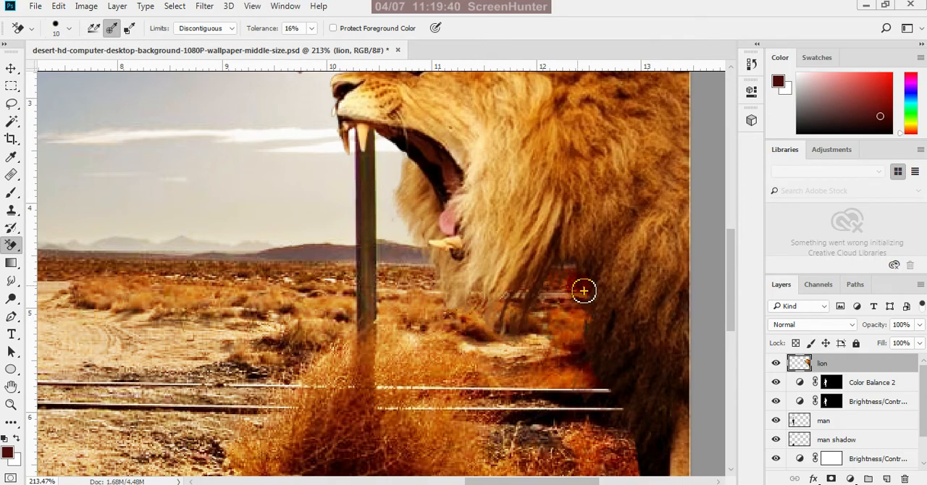
# Hide Layer 0 and erase the gray remnants beneath the lion's mane and along its chest with the Background Eraser
pyautogui.scroll(-6, 574, 298)
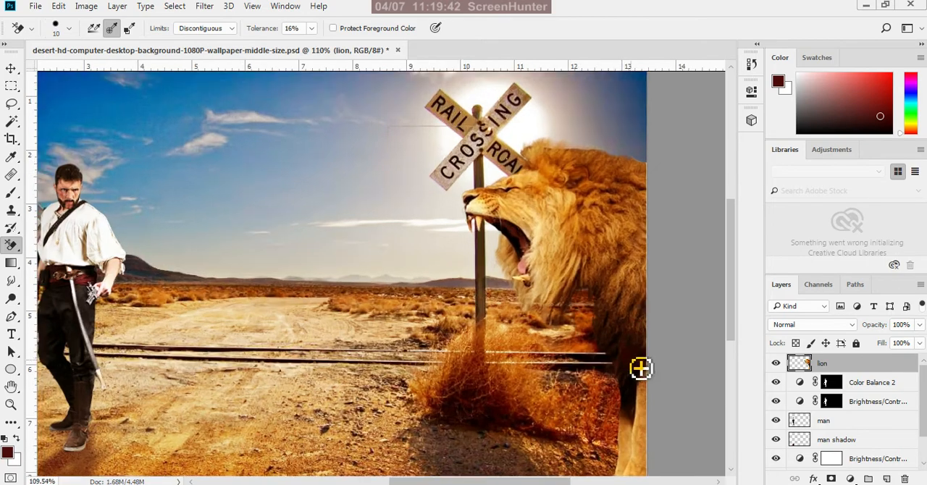
pyautogui.scroll(5, 637, 346)
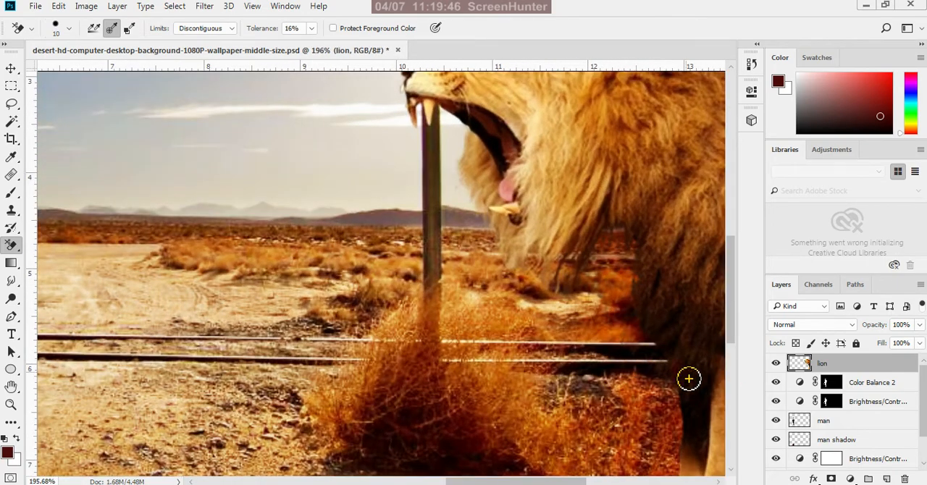
pyautogui.scroll(-2, 796, 377)
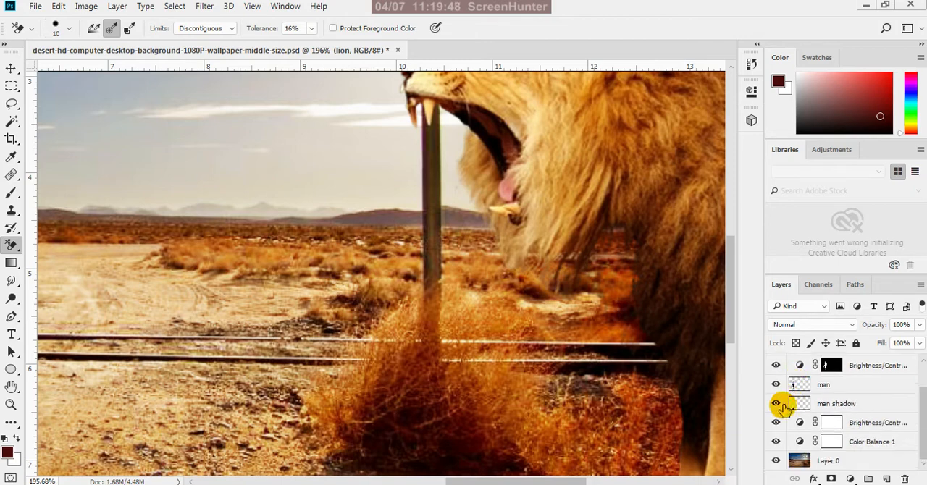
pyautogui.click(775, 461)
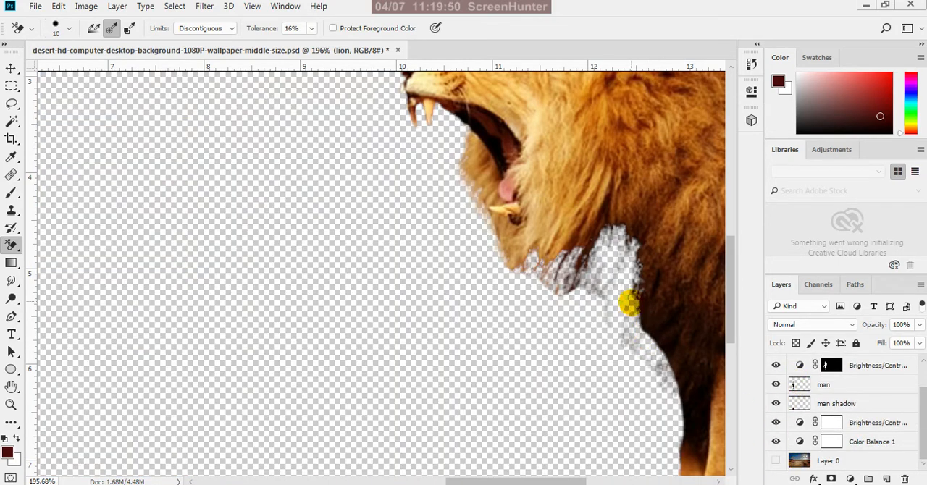
pyautogui.moveTo(641, 306)
pyautogui.mouseDown()
pyautogui.moveTo(638, 263)
pyautogui.moveTo(648, 377)
pyautogui.moveTo(613, 326)
pyautogui.moveTo(610, 289)
pyautogui.moveTo(638, 258)
pyautogui.moveTo(636, 305)
pyautogui.moveTo(657, 342)
pyautogui.moveTo(639, 360)
pyautogui.moveTo(638, 378)
pyautogui.moveTo(626, 273)
pyautogui.moveTo(641, 262)
pyautogui.moveTo(622, 311)
pyautogui.moveTo(639, 278)
pyautogui.moveTo(617, 293)
pyautogui.moveTo(601, 291)
pyautogui.moveTo(604, 281)
pyautogui.moveTo(594, 289)
pyautogui.moveTo(604, 262)
pyautogui.moveTo(606, 306)
pyautogui.moveTo(629, 268)
pyautogui.moveTo(631, 320)
pyautogui.moveTo(676, 405)
pyautogui.moveTo(613, 312)
pyautogui.moveTo(560, 297)
pyautogui.moveTo(534, 268)
pyautogui.moveTo(571, 309)
pyautogui.moveTo(624, 324)
pyautogui.moveTo(612, 313)
pyautogui.moveTo(601, 340)
pyautogui.moveTo(586, 300)
pyautogui.moveTo(602, 265)
pyautogui.moveTo(627, 262)
pyautogui.moveTo(598, 295)
pyautogui.moveTo(564, 296)
pyautogui.moveTo(574, 284)
pyautogui.moveTo(579, 292)
pyautogui.moveTo(551, 300)
pyautogui.moveTo(580, 288)
pyautogui.moveTo(559, 321)
pyautogui.mouseUp()
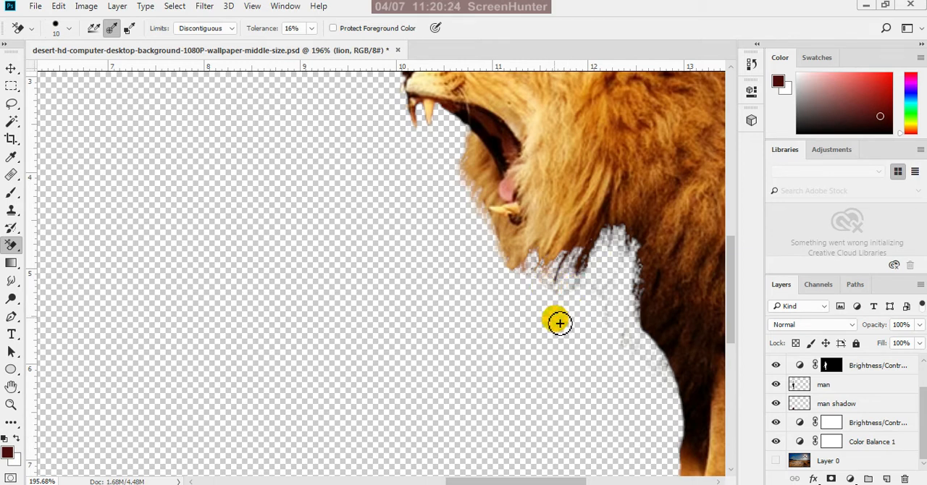
# Show Layer 0 again, switch to the Move tool and save the document
pyautogui.scroll(-3, 559, 321)
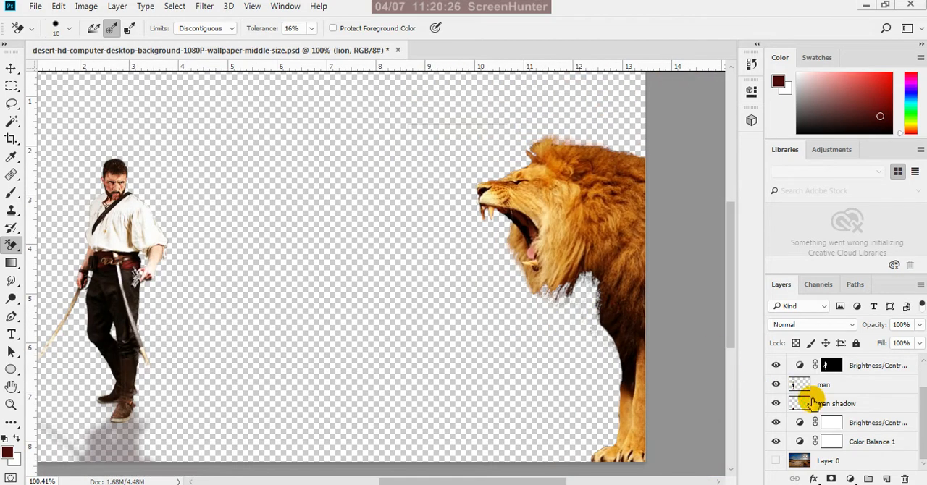
pyautogui.click(777, 462)
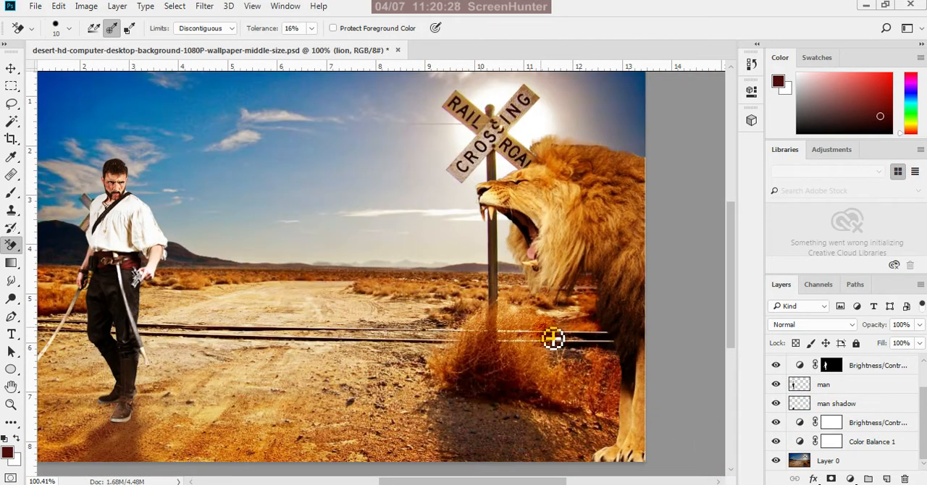
pyautogui.click(11, 70)
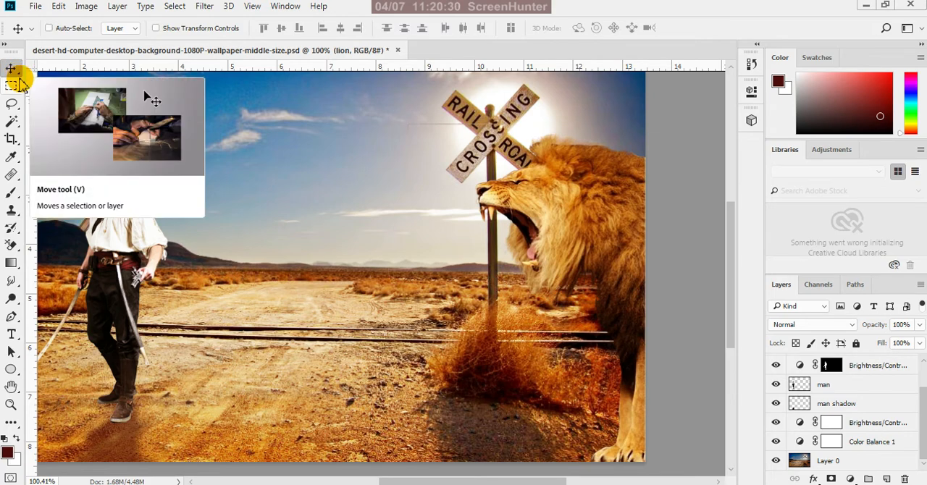
# Examine the whole composite and the man's cutout edges against the background, hiding and showing the man layer for comparison
pyautogui.scroll(-3, 407, 257)
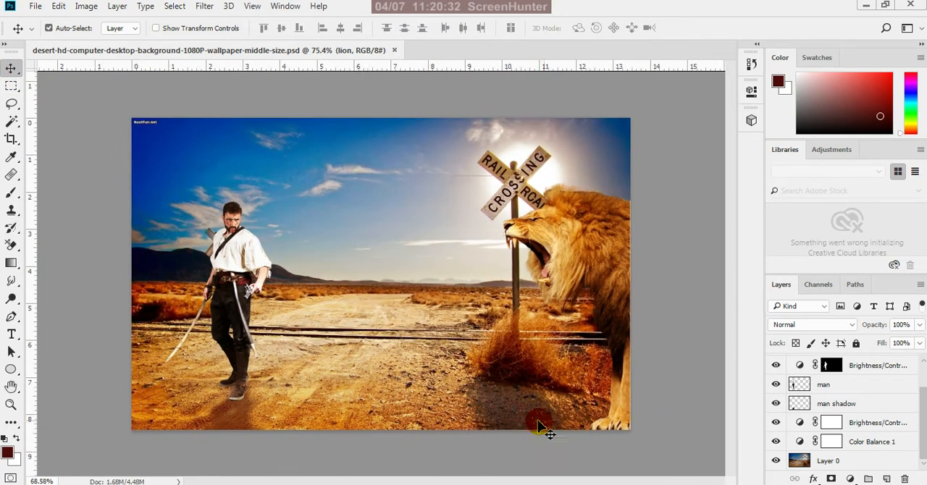
pyautogui.scroll(-3, 540, 331)
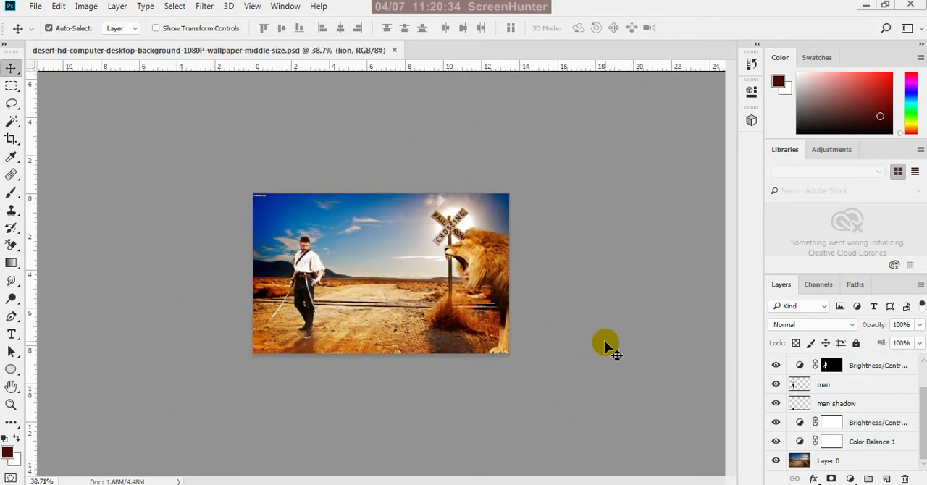
pyautogui.scroll(4, 333, 265)
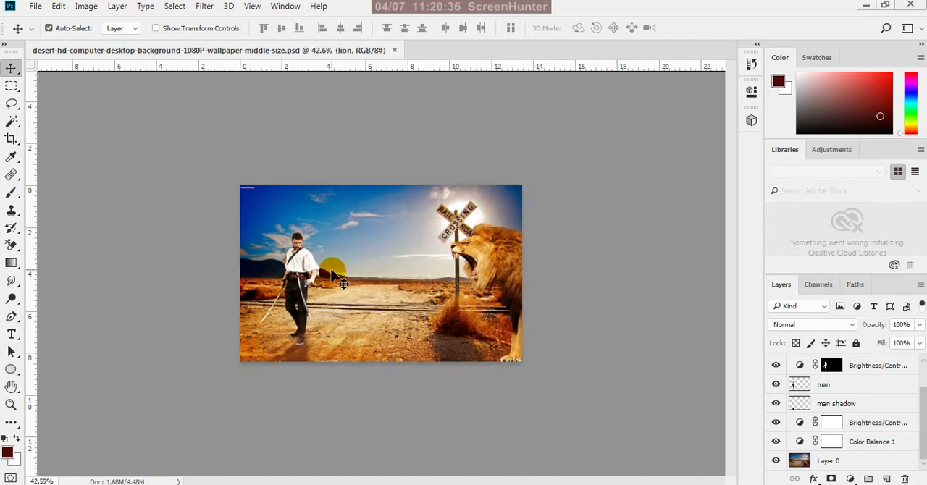
pyautogui.scroll(5, 192, 265)
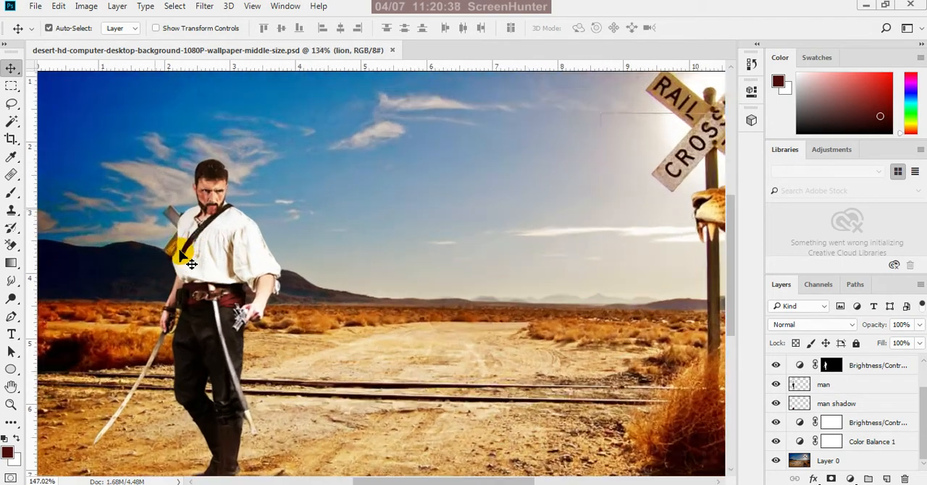
pyautogui.scroll(1, 239, 250)
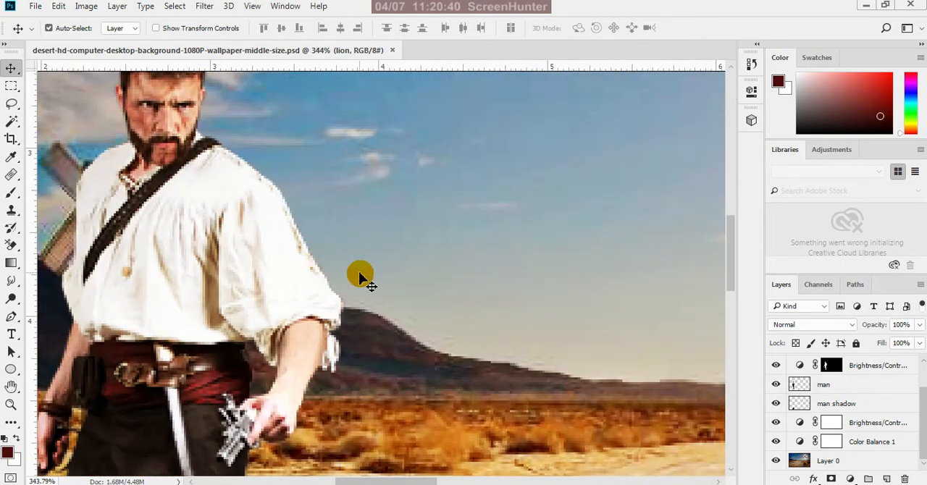
pyautogui.scroll(-2, 362, 283)
pyautogui.scroll(-1, 492, 326)
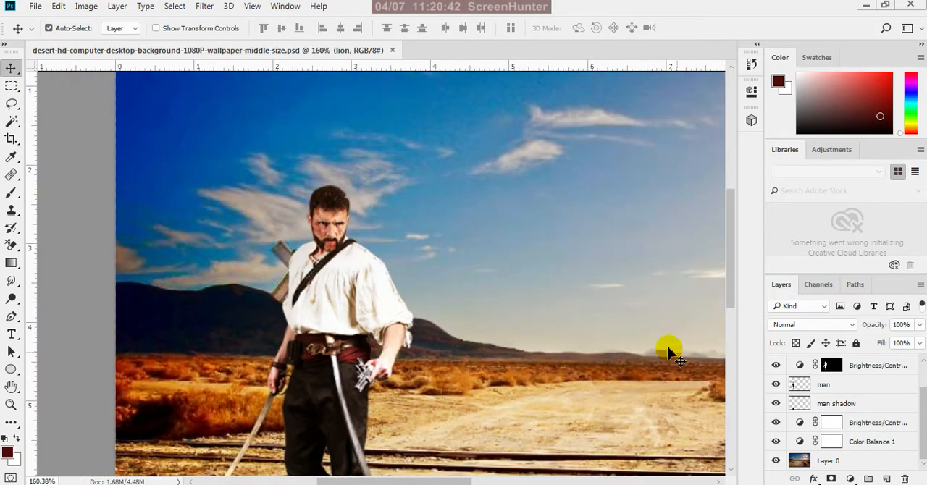
pyautogui.click(776, 385)
pyautogui.click(776, 386)
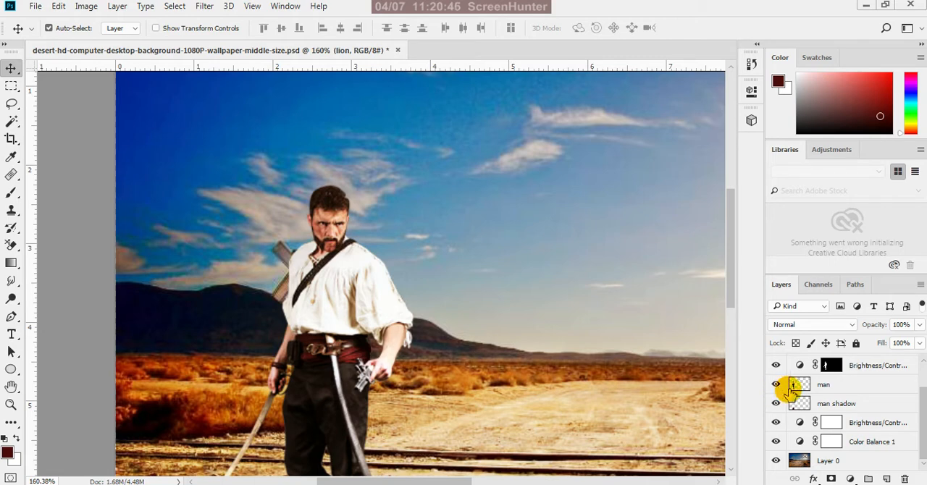
# Add a blank layer mask to the man layer and set the Brush foreground color to black
pyautogui.click(831, 390)
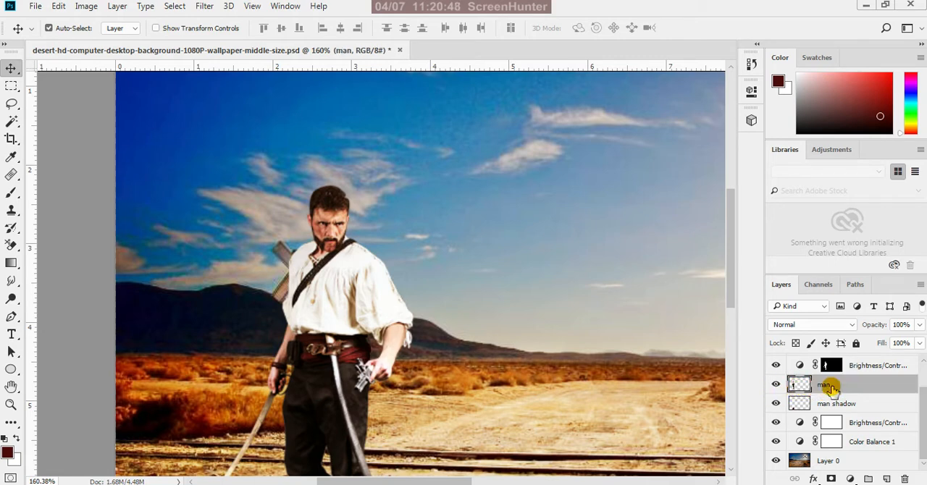
pyautogui.click(831, 479)
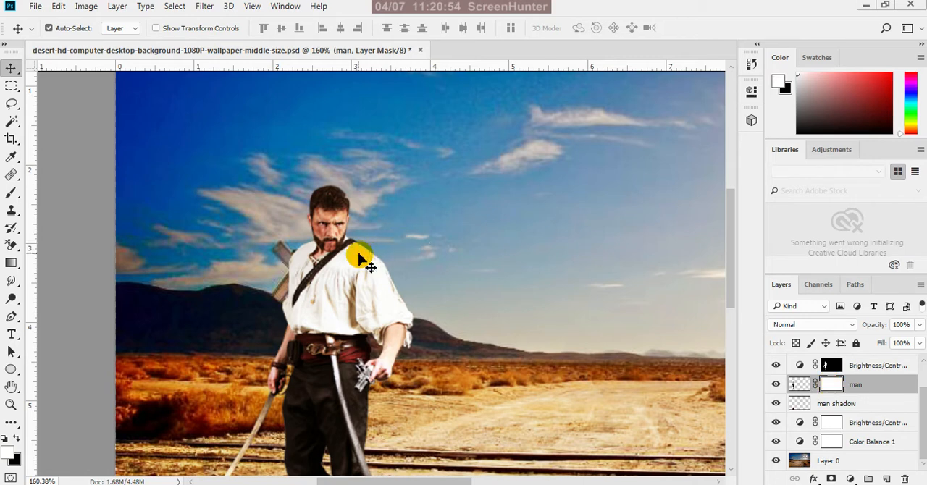
pyautogui.press('b')
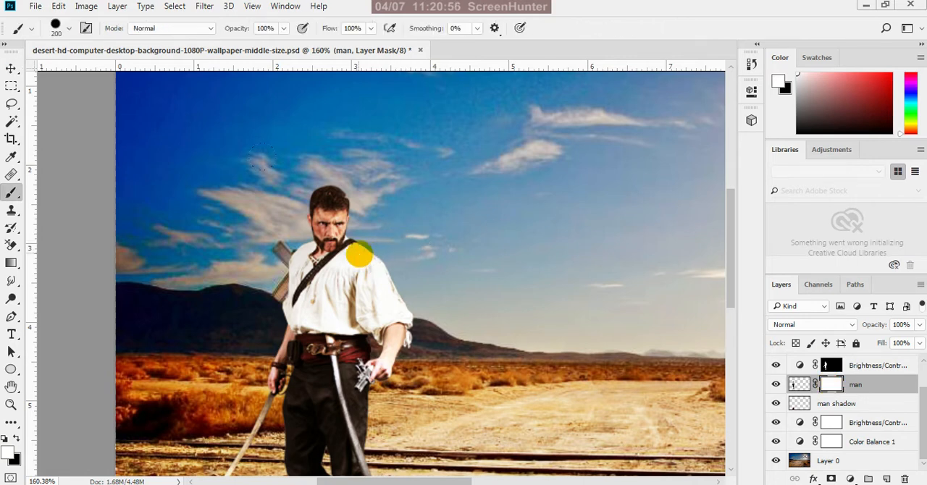
pyautogui.click(15, 439)
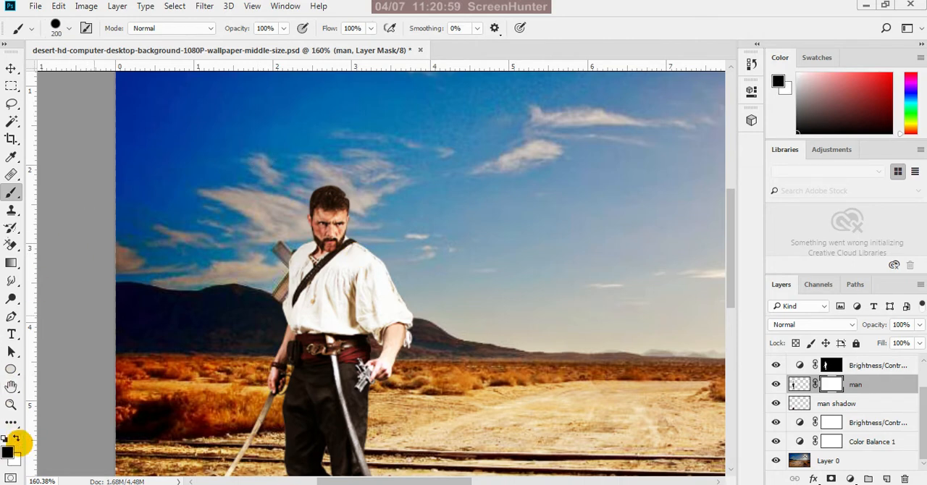
# Load the soft Smudge tool preset with size 30 px and 0% hardness
pyautogui.click(62, 34)
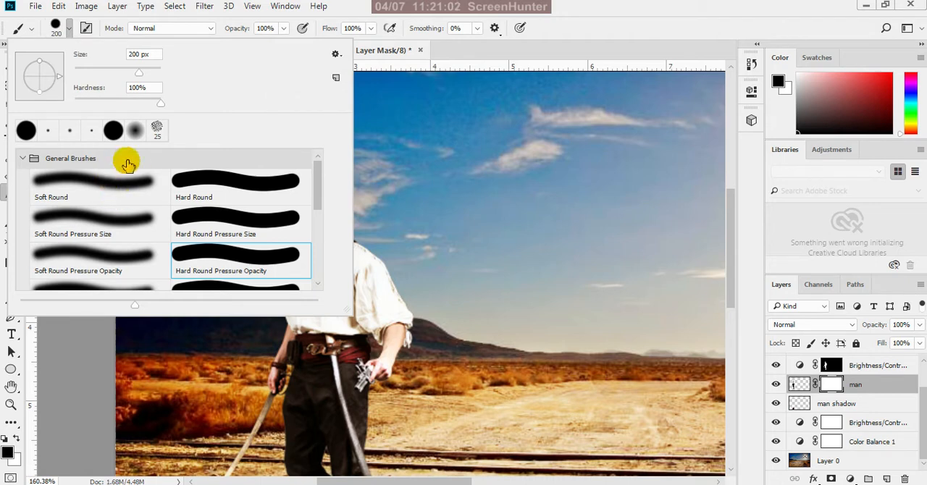
pyautogui.click(137, 133)
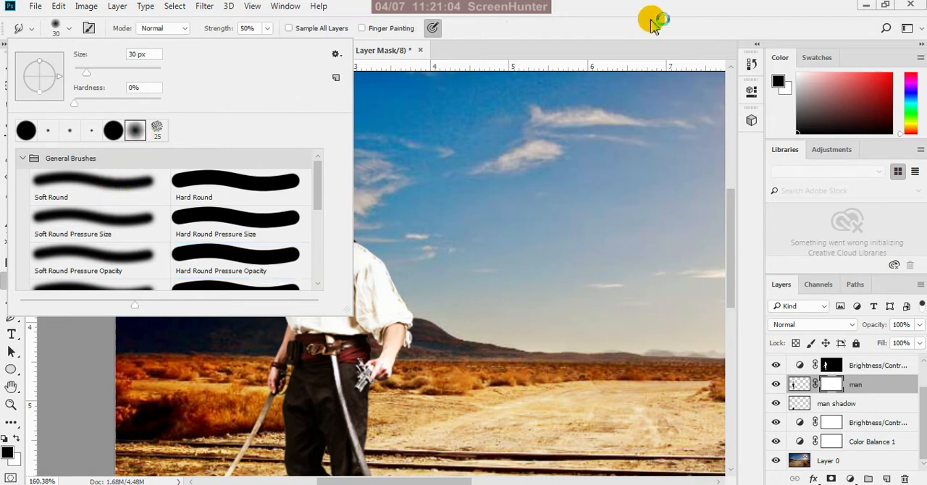
pyautogui.click(590, 27)
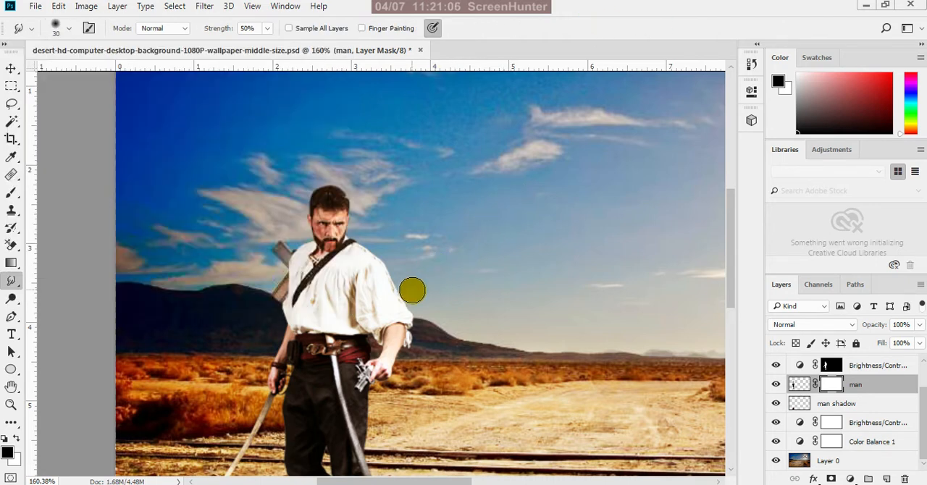
# Try smudging the man's shoulder and sleeve edge on the blank mask at size 40, and delete the mask without applying it
pyautogui.scroll(5, 385, 290)
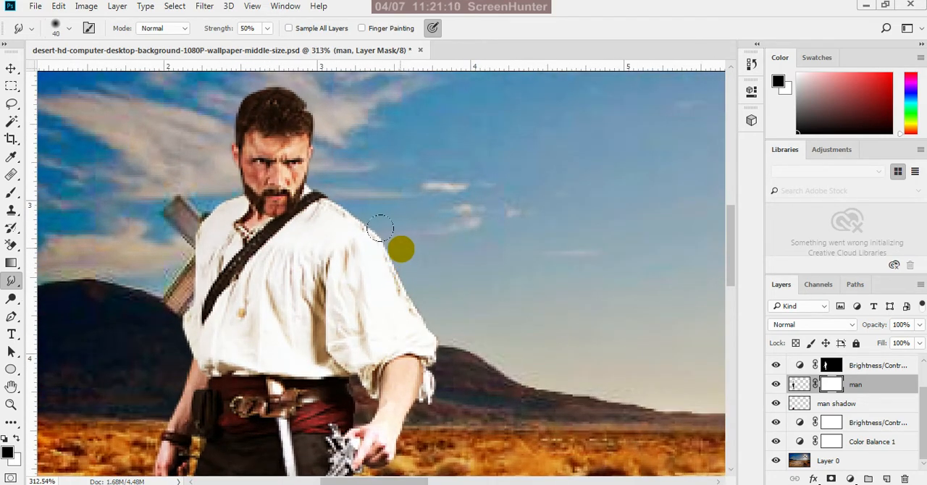
pyautogui.moveTo(380, 230)
pyautogui.mouseDown()
pyautogui.moveTo(381, 217)
pyautogui.moveTo(389, 239)
pyautogui.mouseUp()
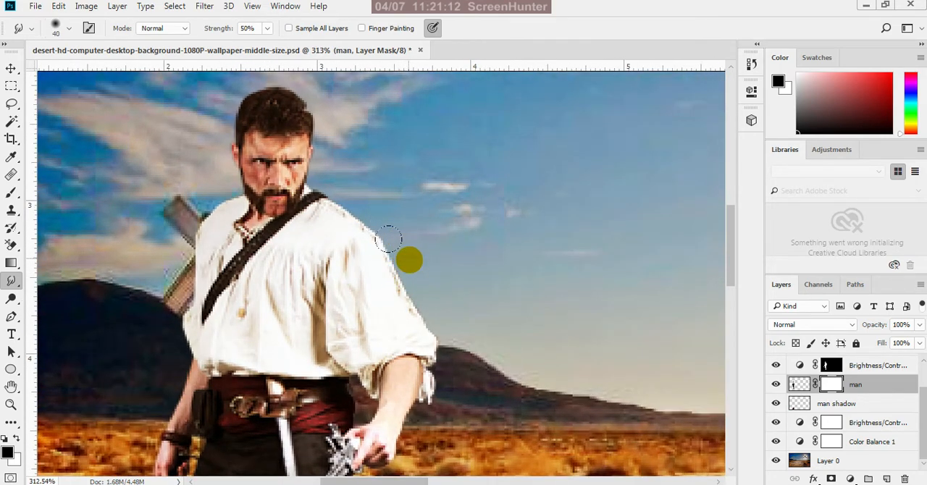
pyautogui.moveTo(406, 285)
pyautogui.mouseDown()
pyautogui.moveTo(420, 305)
pyautogui.moveTo(416, 331)
pyautogui.mouseUp()
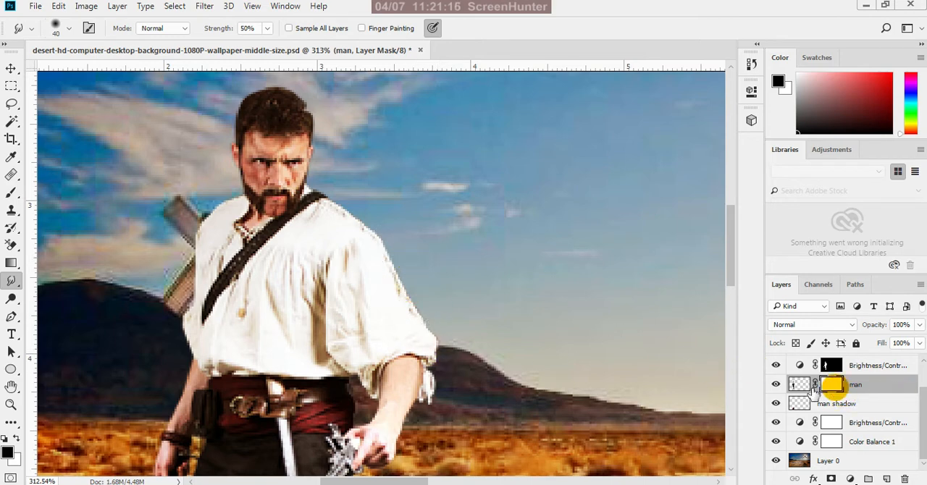
pyautogui.moveTo(426, 299)
pyautogui.mouseDown()
pyautogui.moveTo(418, 347)
pyautogui.moveTo(423, 339)
pyautogui.mouseUp()
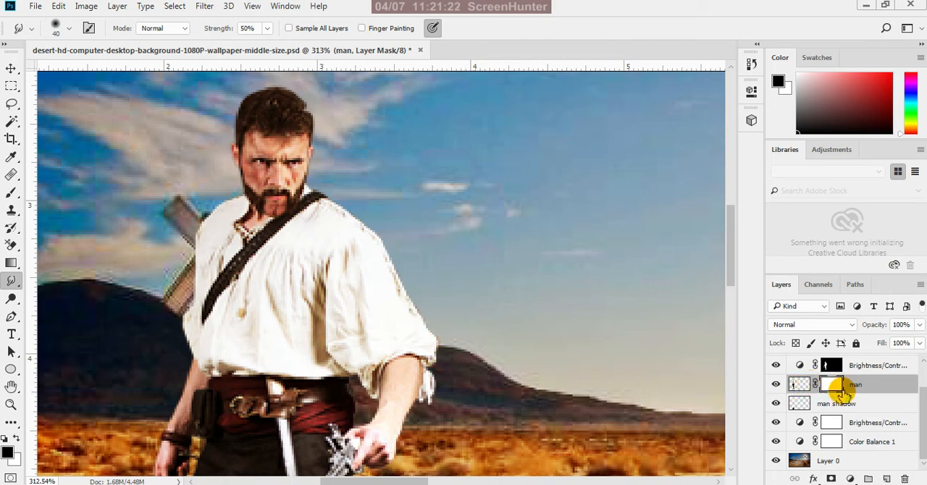
pyautogui.moveTo(842, 392); pyautogui.dragTo(905, 480)
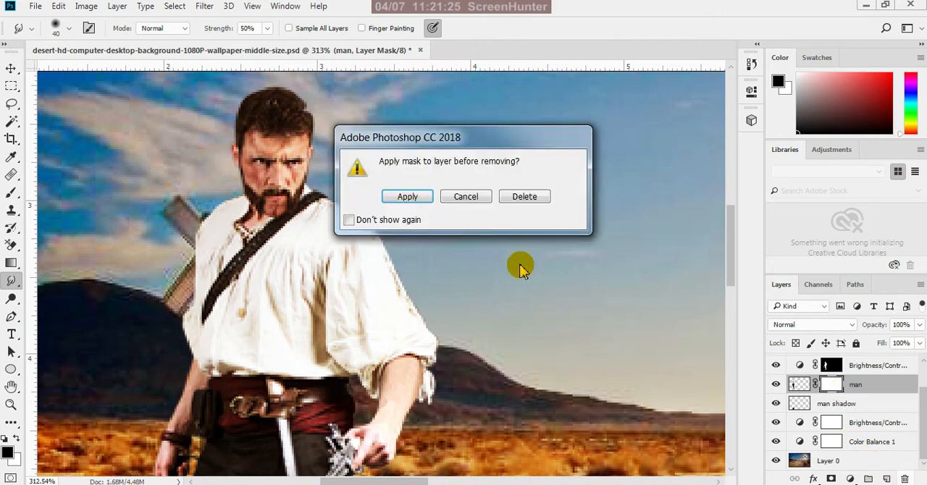
pyautogui.click(520, 197)
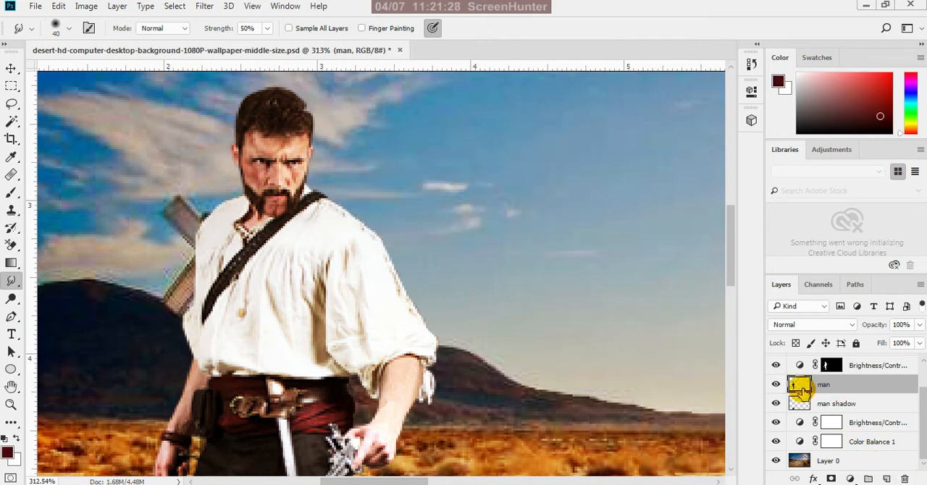
# Mask the man layer from its own outline and smudge the mask along his shoulder and sleeve edge, enlarging the brush to 60
pyautogui.keyDown('ctrl'); pyautogui.click(801, 388); pyautogui.keyUp('ctrl')
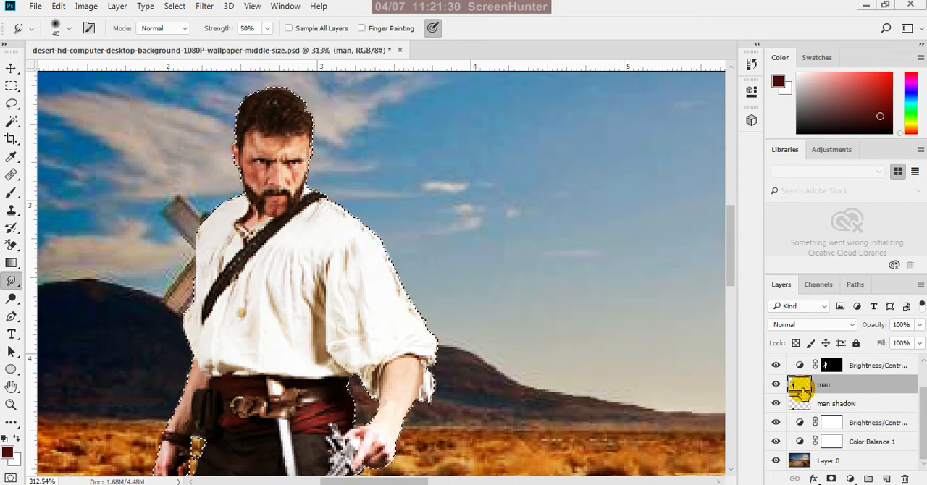
pyautogui.click(832, 479)
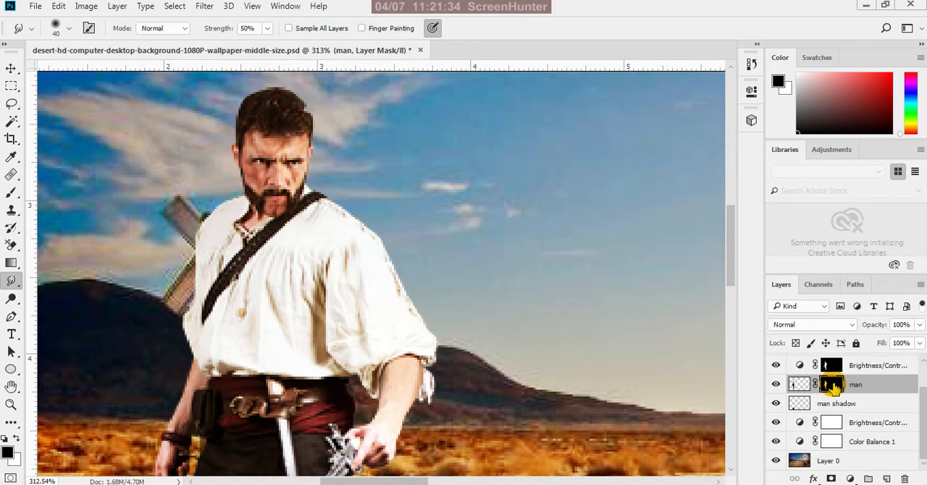
pyautogui.moveTo(336, 194)
pyautogui.mouseDown()
pyautogui.moveTo(379, 226)
pyautogui.moveTo(398, 280)
pyautogui.moveTo(411, 260)
pyautogui.mouseUp()
pyautogui.press(']')
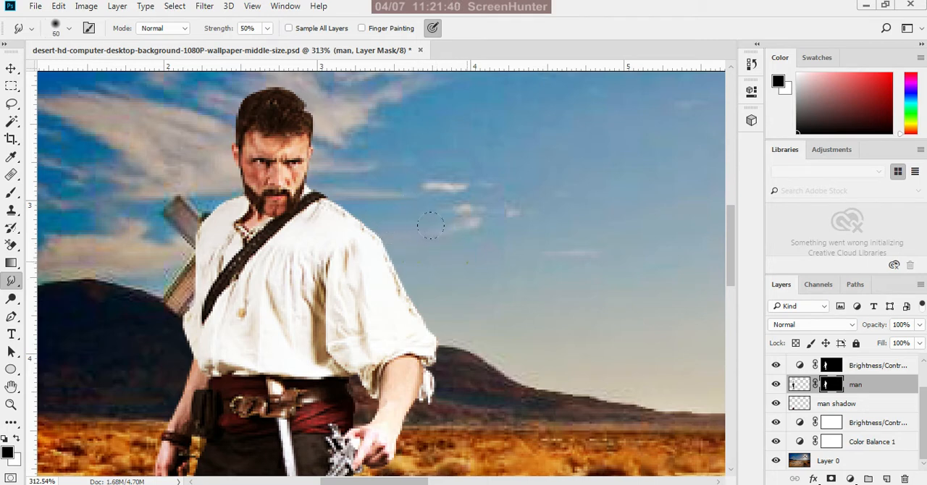
pyautogui.press(']')
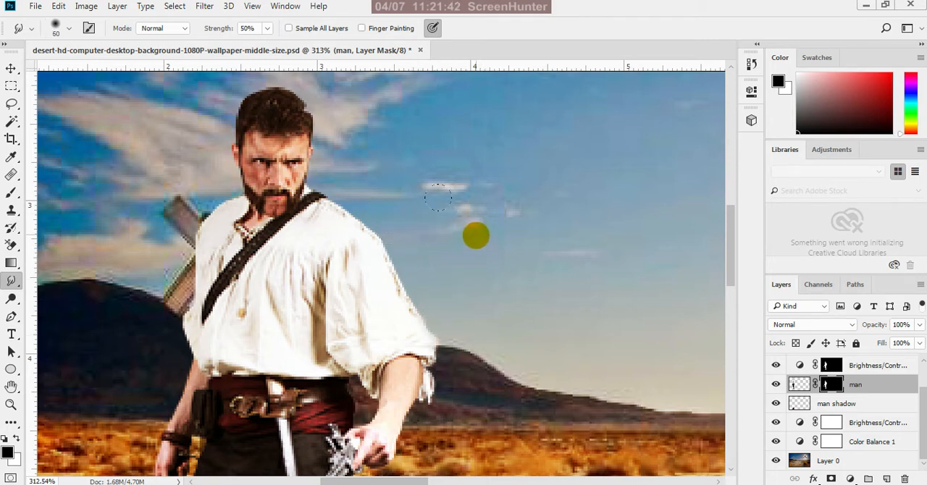
# Examine the man's masked edges from shirt to boots, both close up and within the whole composite
pyautogui.scroll(-1, 480, 234)
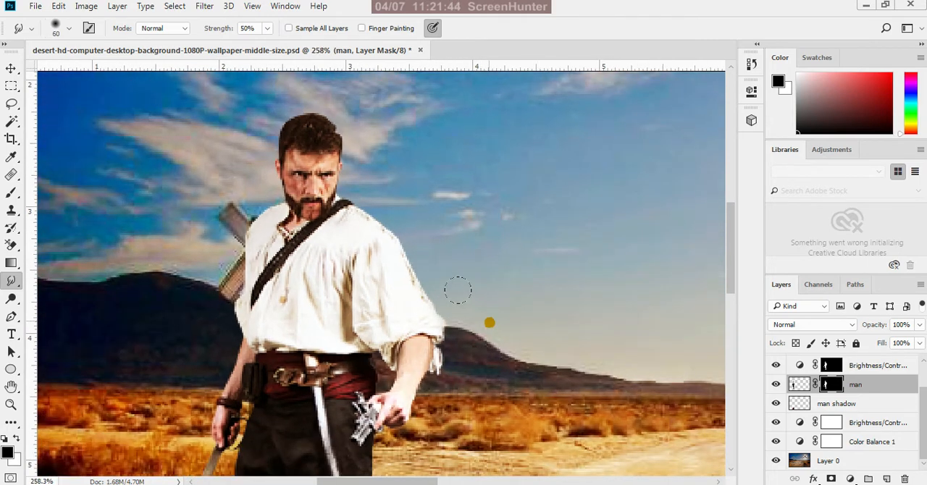
pyautogui.scroll(-1, 472, 267)
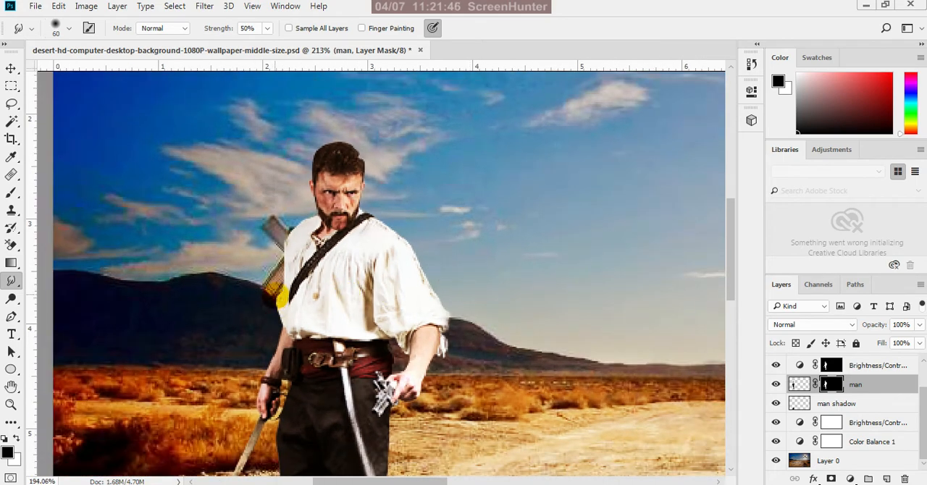
pyautogui.scroll(-2, 424, 355)
pyautogui.scroll(6, 425, 329)
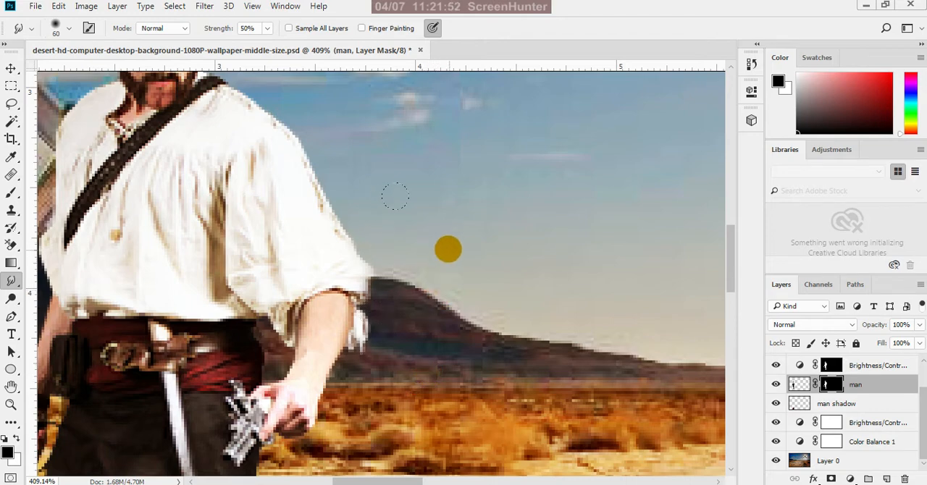
pyautogui.scroll(-2, 384, 196)
pyautogui.scroll(-2, 411, 407)
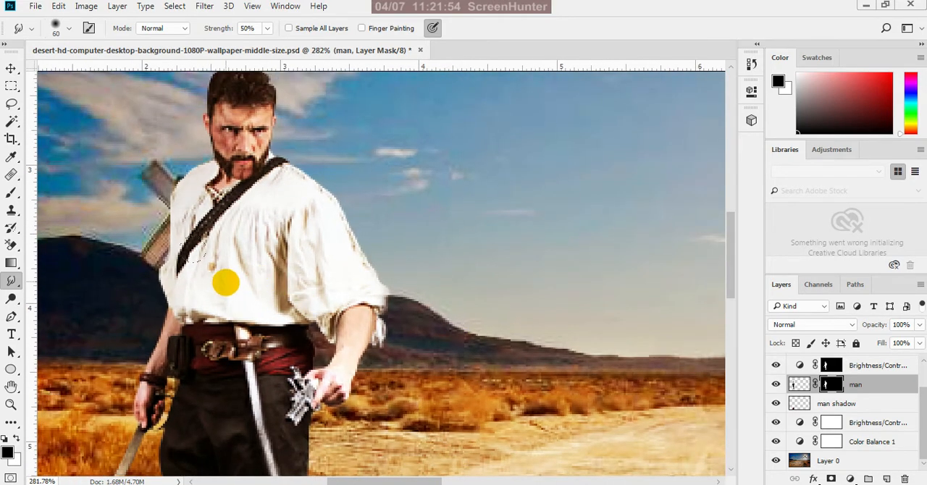
pyautogui.scroll(-2, 251, 315)
pyautogui.scroll(-3, 326, 325)
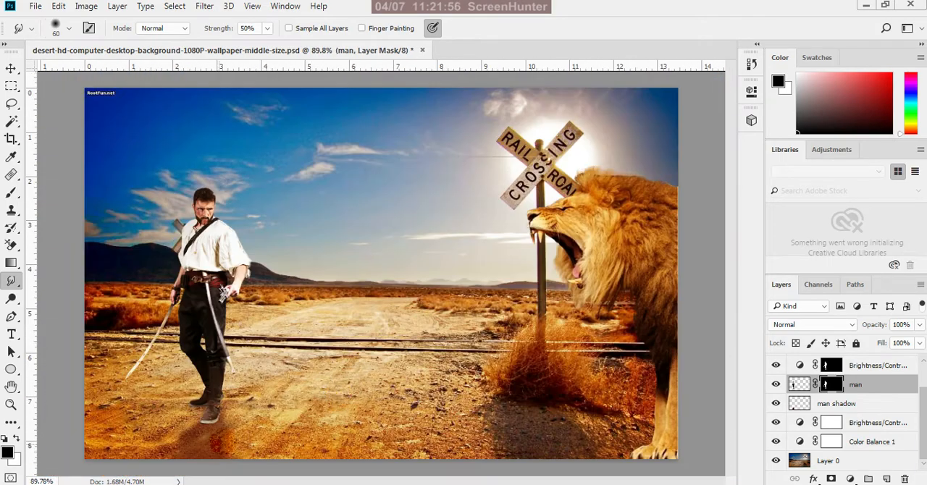
pyautogui.scroll(4, 210, 435)
pyautogui.scroll(3, 217, 414)
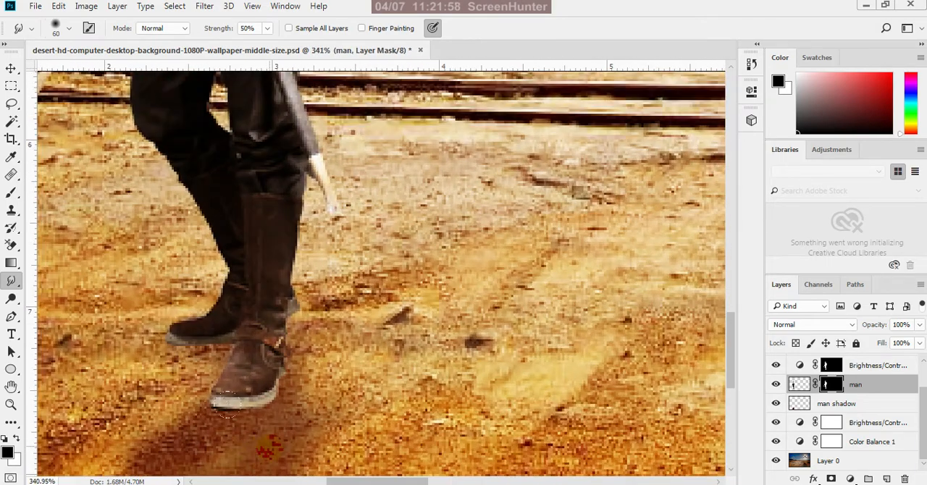
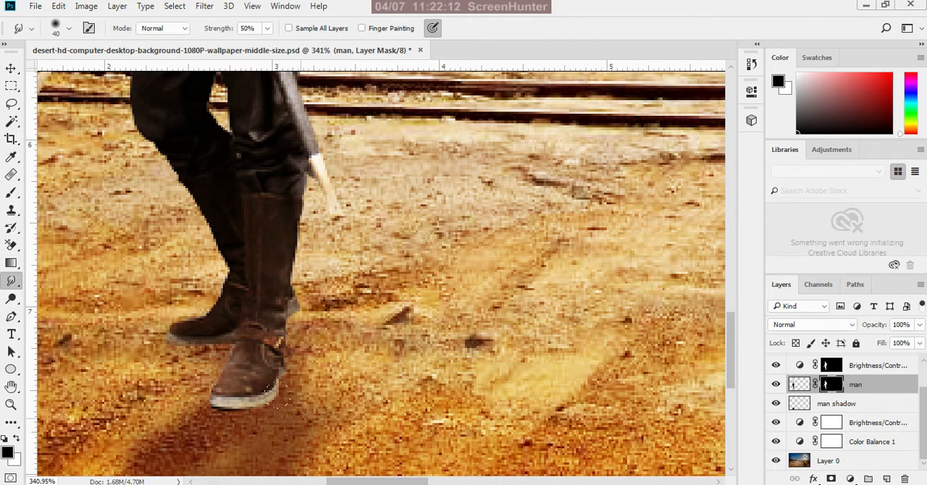
# Examine the masked edges of the man's legs, boots and swords at several magnifications
pyautogui.scroll(-5, 297, 355)
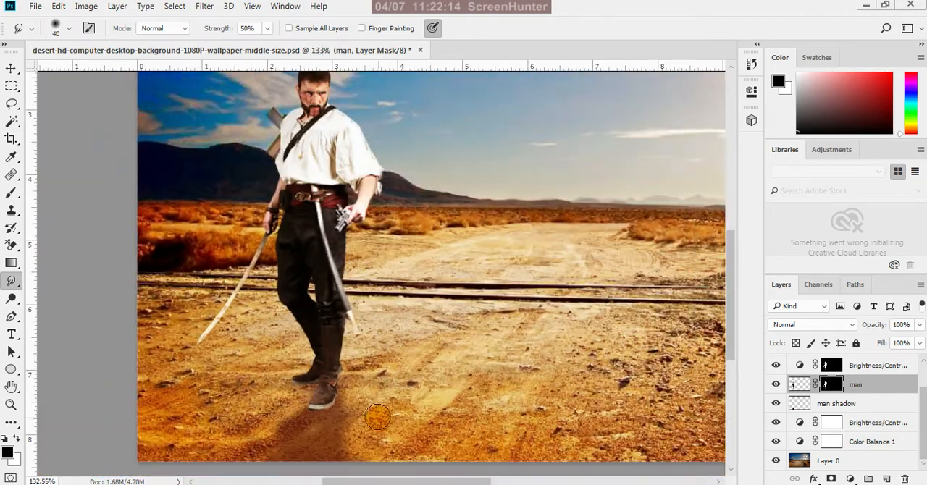
pyautogui.scroll(4, 217, 326)
pyautogui.scroll(2, 197, 331)
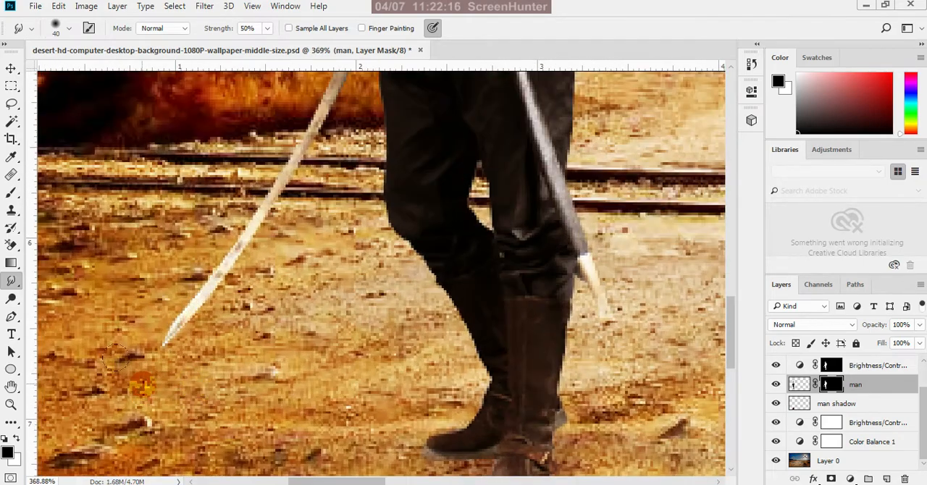
pyautogui.scroll(-4, 213, 320)
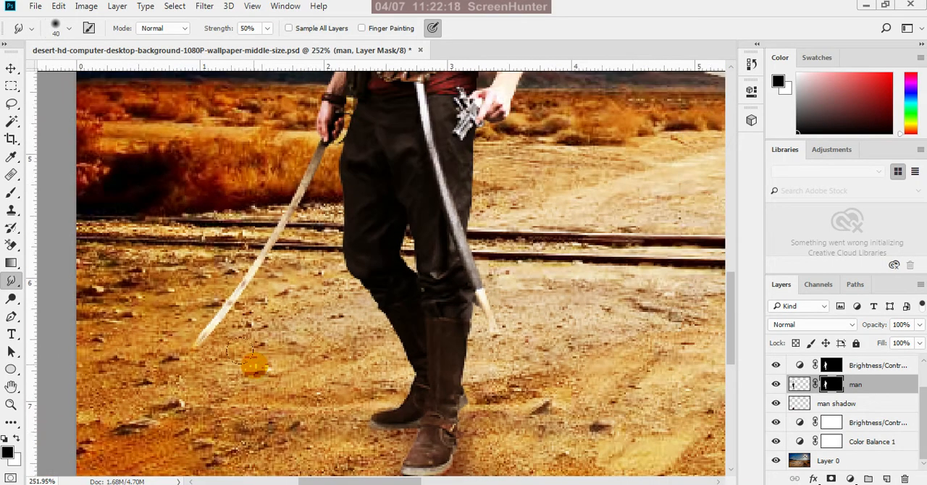
pyautogui.scroll(1, 304, 337)
pyautogui.scroll(1, 301, 335)
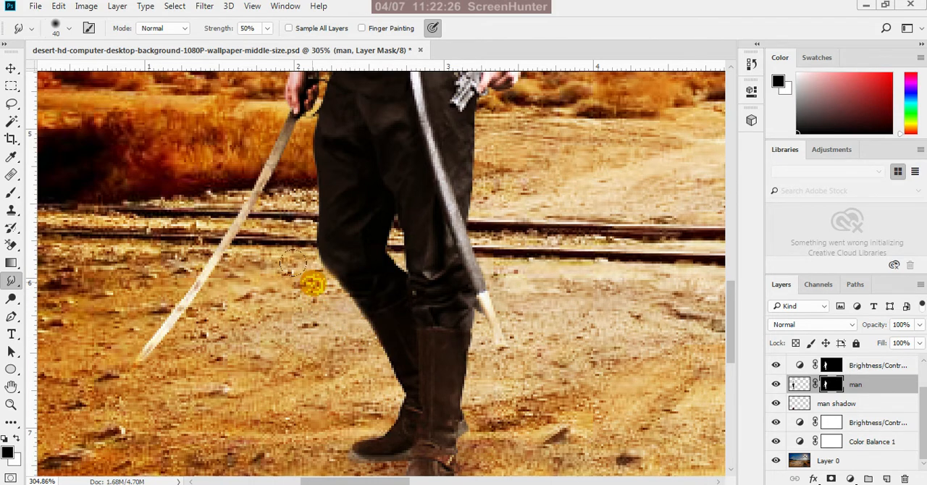
pyautogui.scroll(-5, 363, 353)
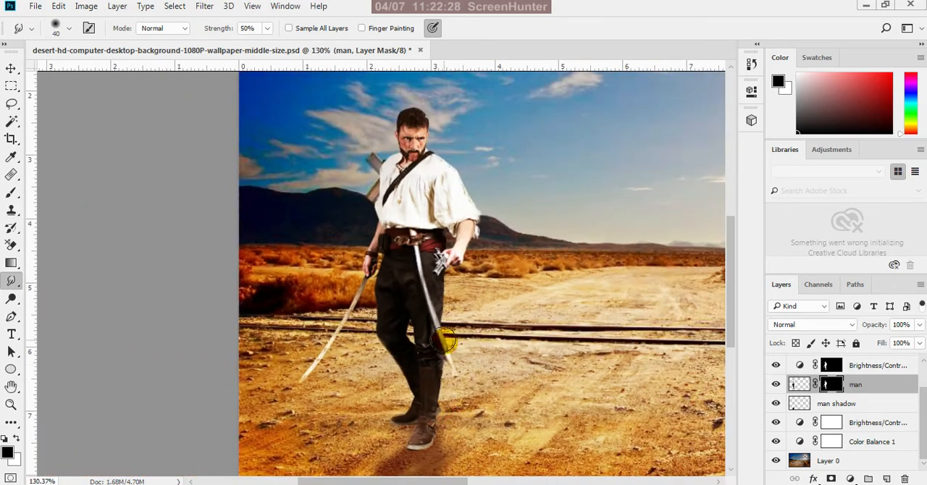
pyautogui.scroll(-2, 493, 286)
# Smudge the man's layer mask along the top edge of his hair with the size 40 brush
pyautogui.scroll(5, 228, 193)
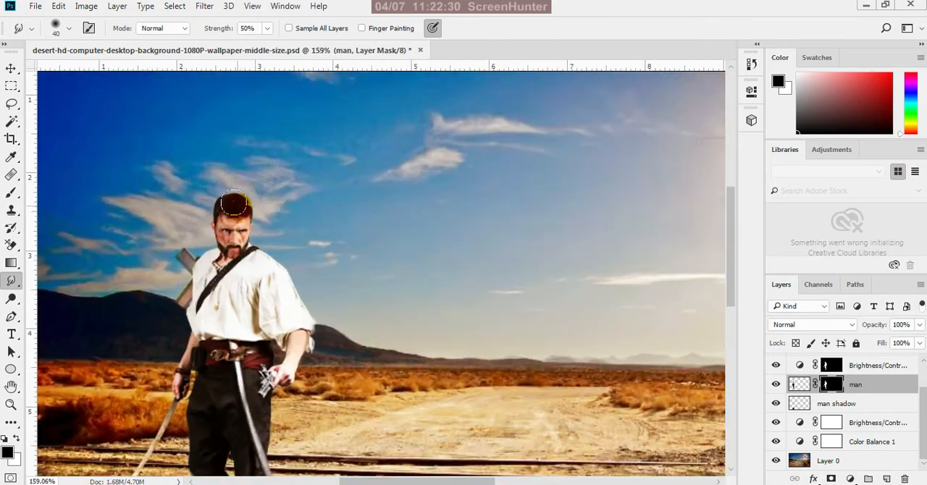
pyautogui.scroll(2, 265, 174)
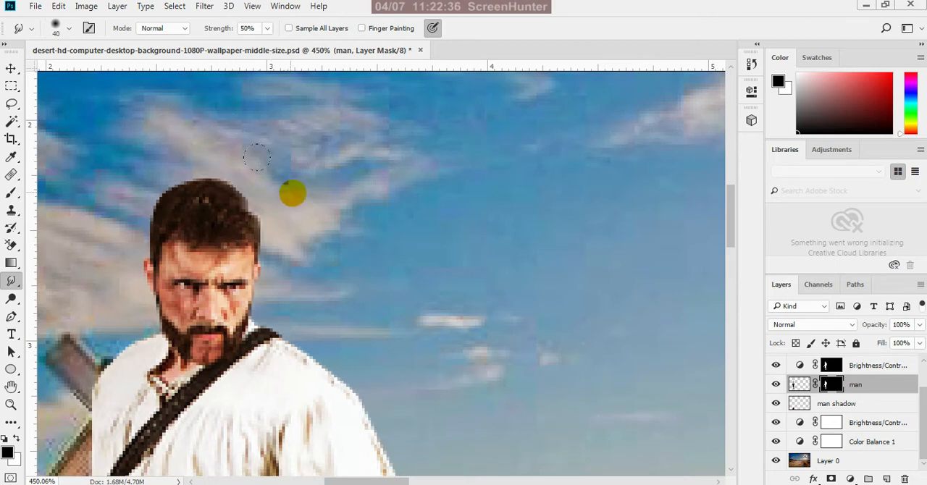
pyautogui.moveTo(224, 153); pyautogui.dragTo(199, 152)
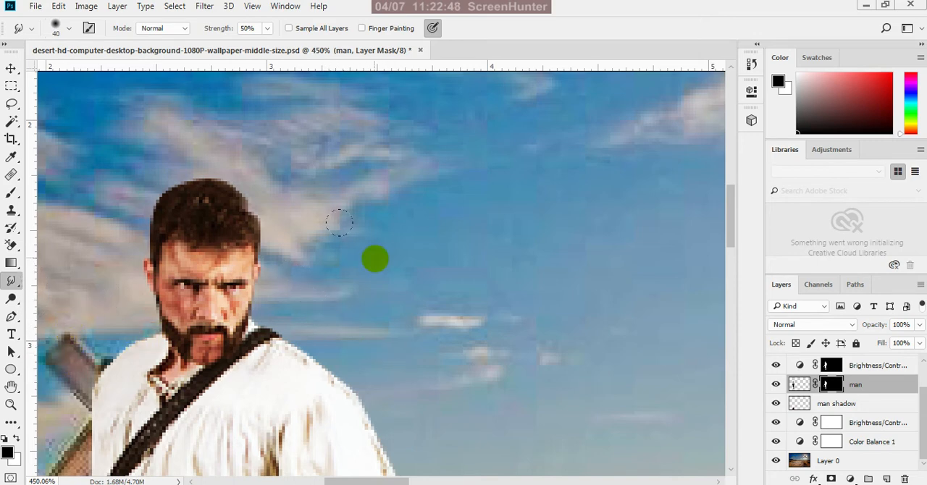
pyautogui.scroll(-5, 374, 257)
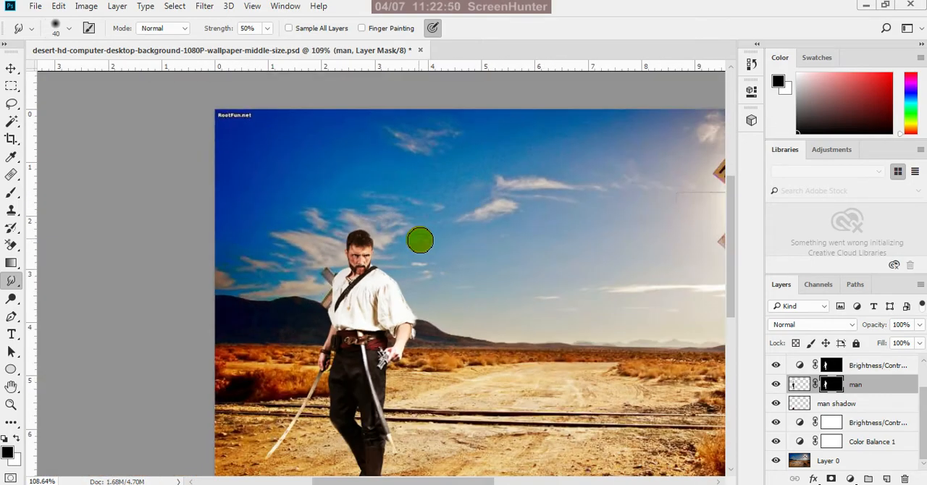
pyautogui.scroll(-2, 420, 240)
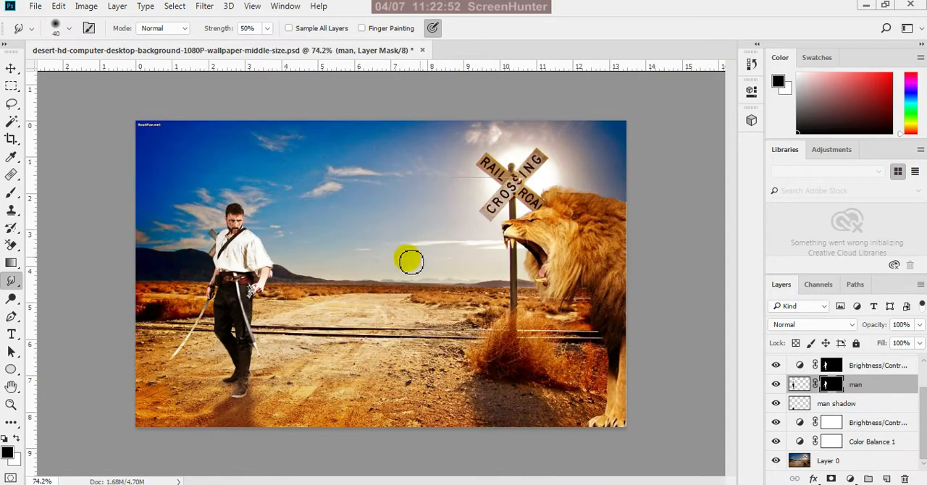
# Select the lion layer, load its outline as a selection, and add a layer mask from it
pyautogui.click(11, 68)
pyautogui.click(568, 257)
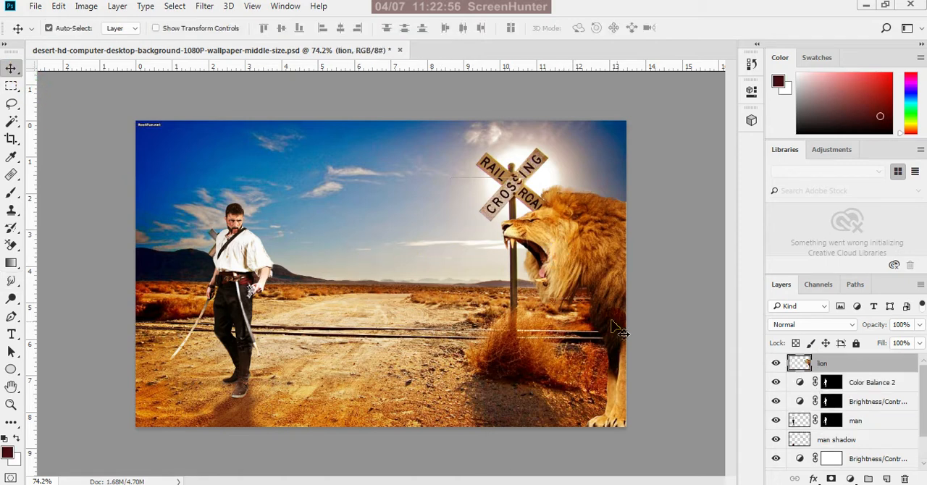
pyautogui.keyDown('ctrl'); pyautogui.click(801, 364); pyautogui.keyUp('ctrl')
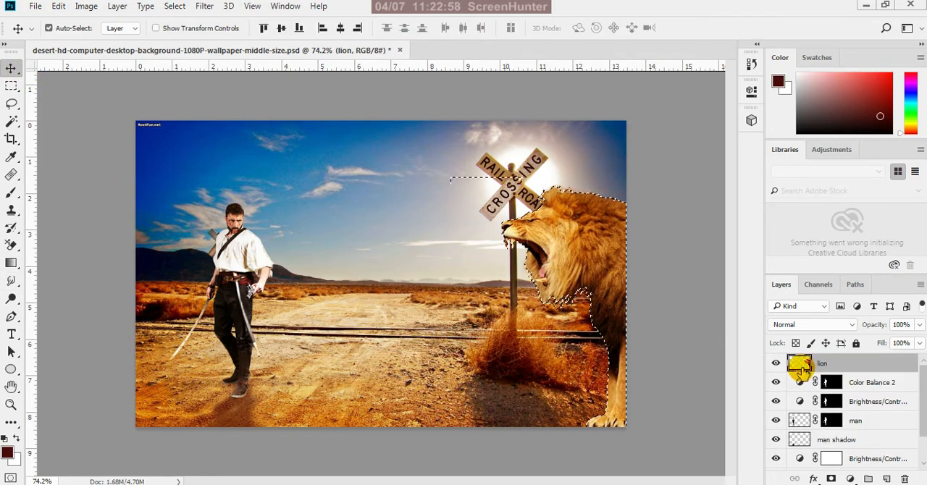
pyautogui.click(831, 478)
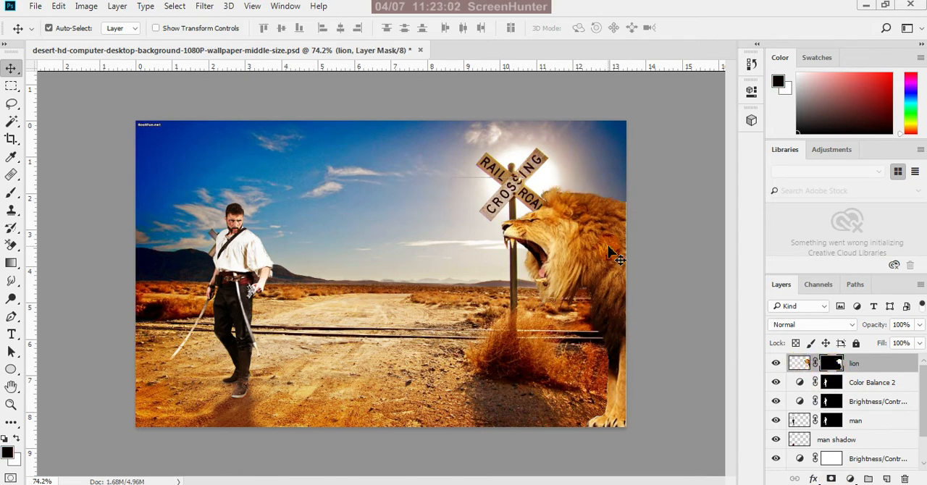
# Paint black on the lion's mask with a 200 px Soft Round brush to fade the lower mane and chest edge
pyautogui.press('b')
pyautogui.scroll(3, 432, 318)
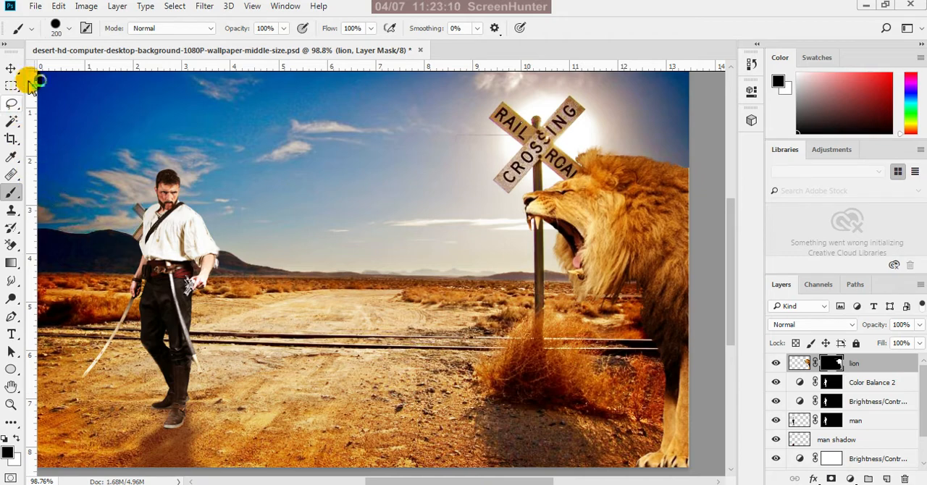
pyautogui.click(57, 29)
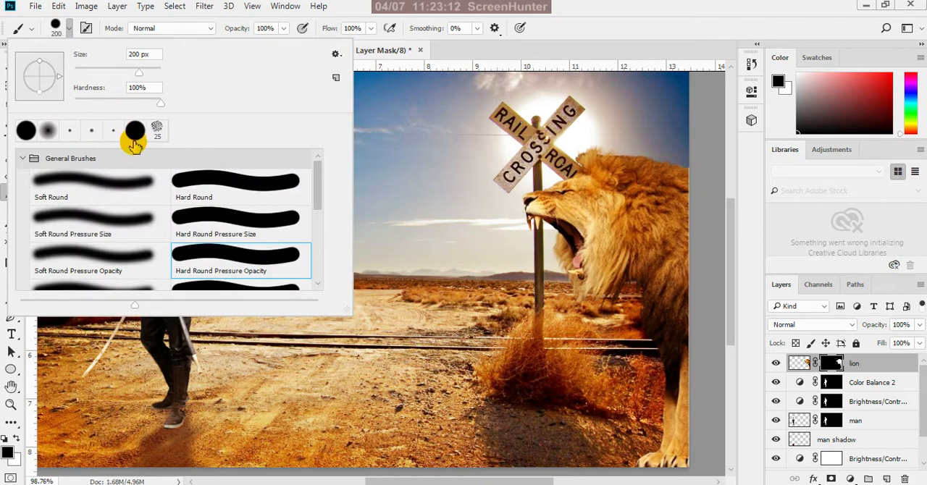
pyautogui.click(132, 182)
pyautogui.click(563, 19)
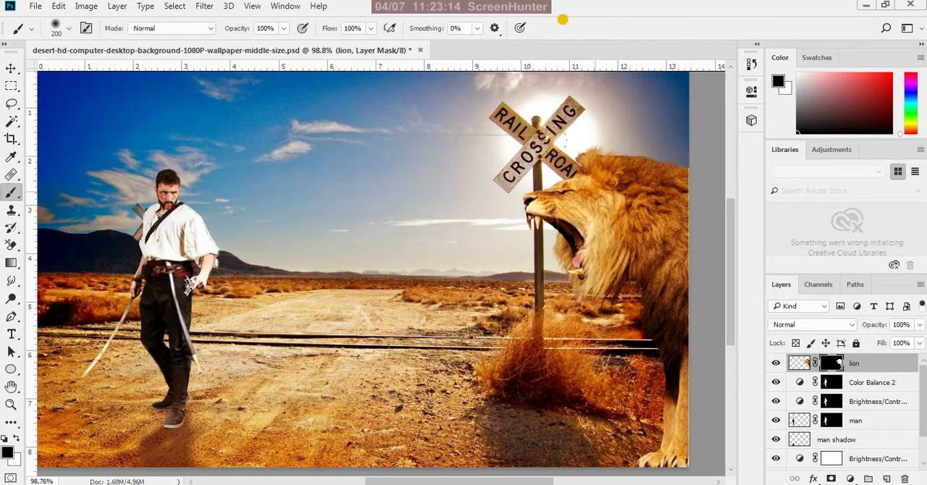
pyautogui.moveTo(586, 342)
pyautogui.mouseDown()
pyautogui.moveTo(564, 355)
pyautogui.moveTo(589, 364)
pyautogui.moveTo(605, 352)
pyautogui.mouseUp()
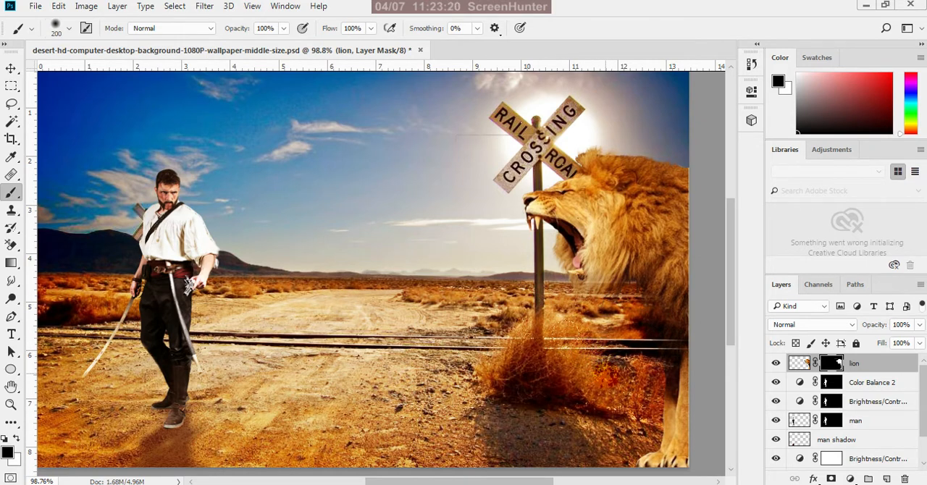
pyautogui.scroll(3, 604, 384)
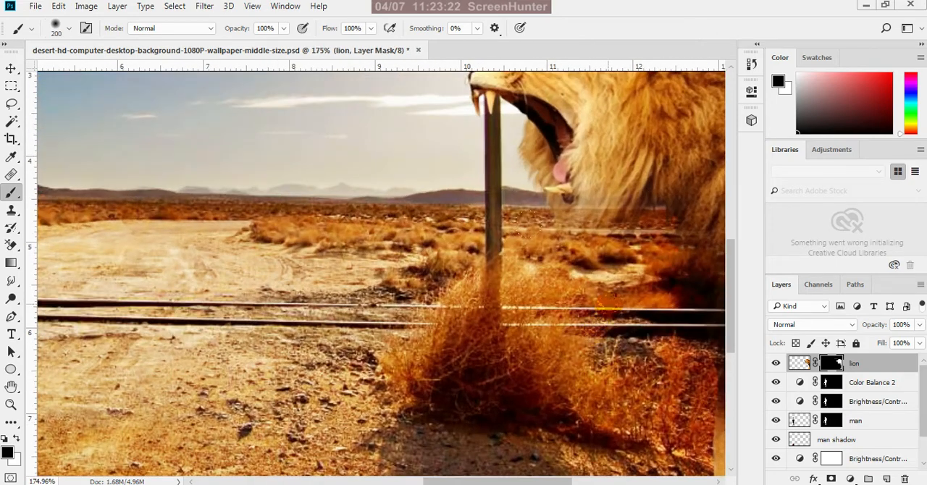
pyautogui.click(609, 305)
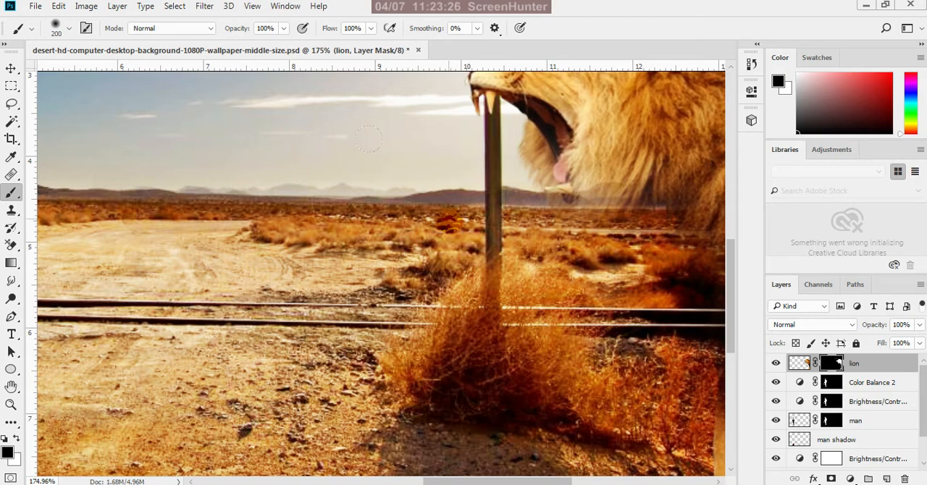
pyautogui.scroll(-3, 500, 391)
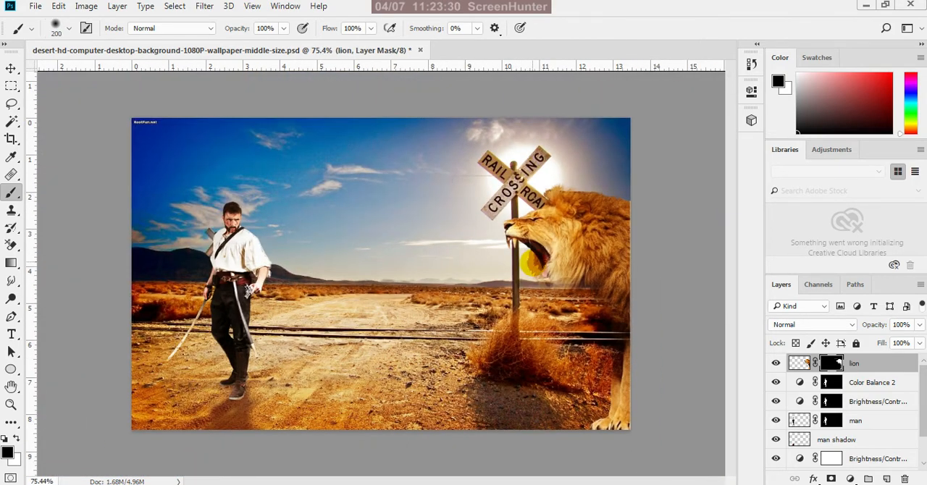
# Reduce the brush to 175 px and soften the top of the lion's mane on its mask
pyautogui.scroll(1, 550, 135)
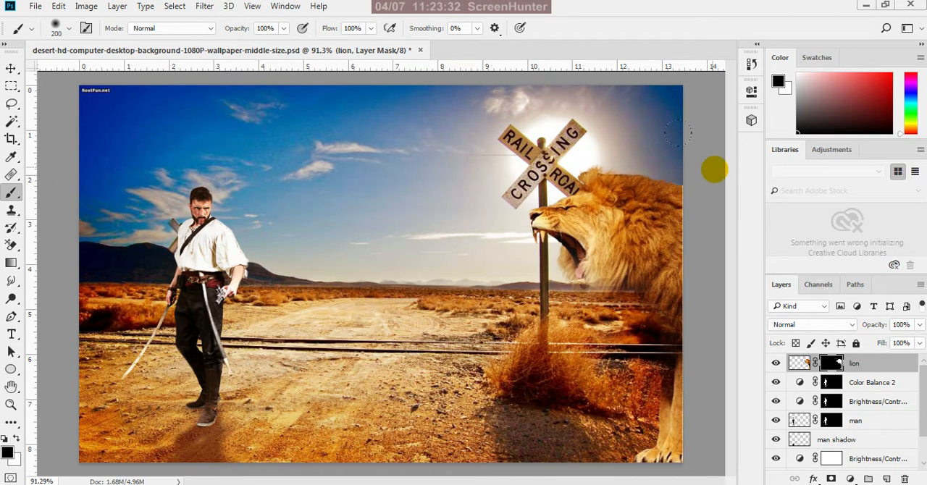
pyautogui.scroll(1, 688, 163)
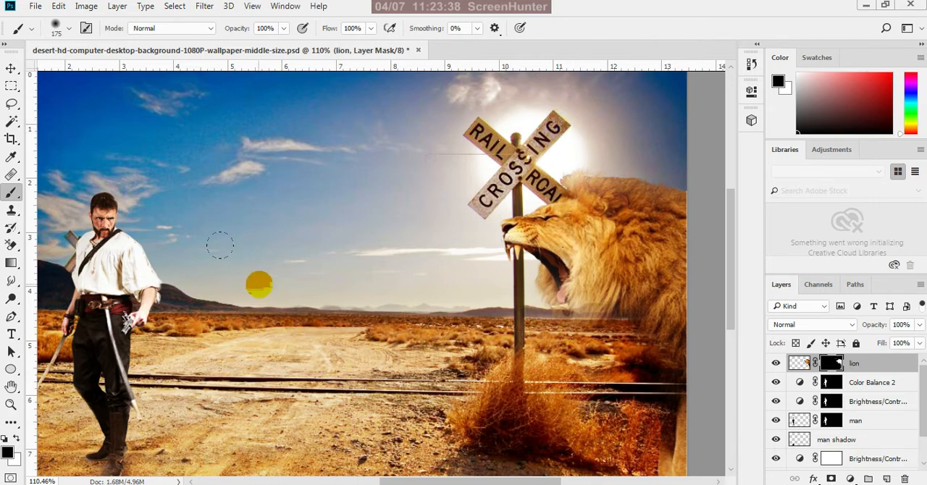
pyautogui.scroll(3, 459, 232)
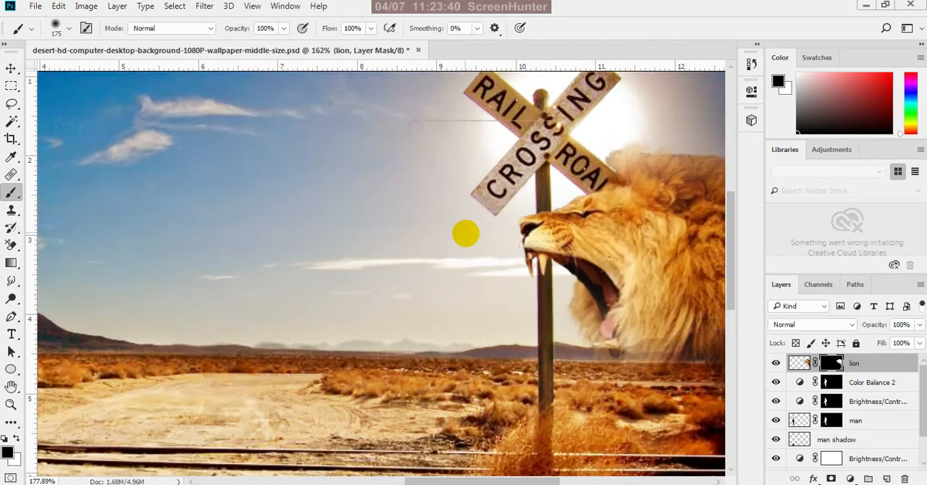
# Try to paint out the faint horizontal line in the sky beside the railroad sign on the lion's mask, and undo the stroke
pyautogui.click(466, 174)
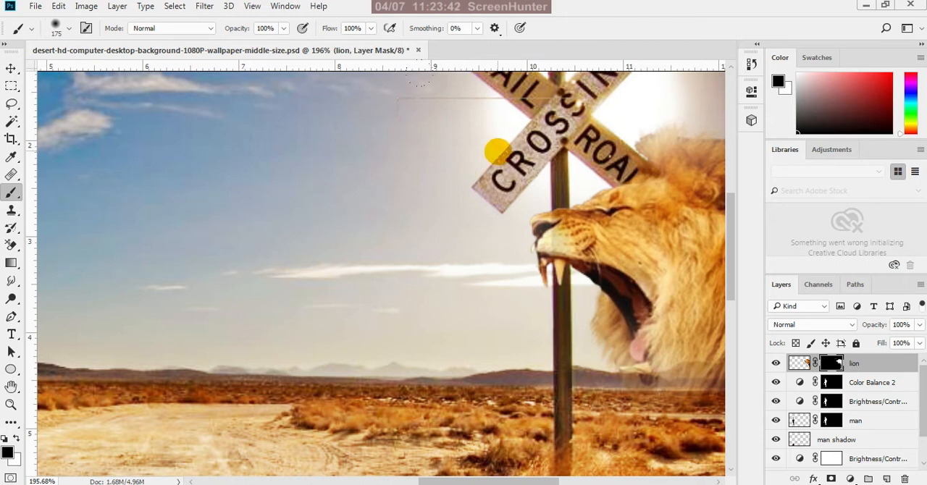
pyautogui.hotkey('ctrl', 'z')
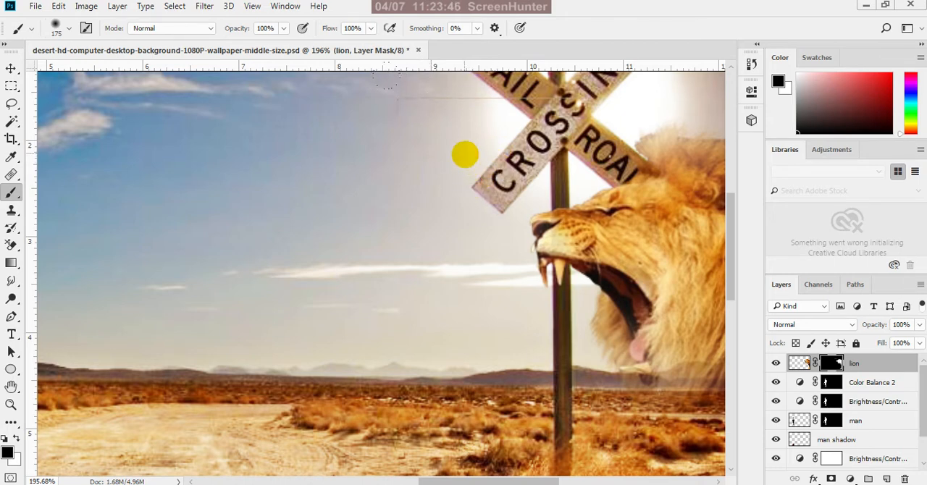
pyautogui.scroll(-3, 423, 154)
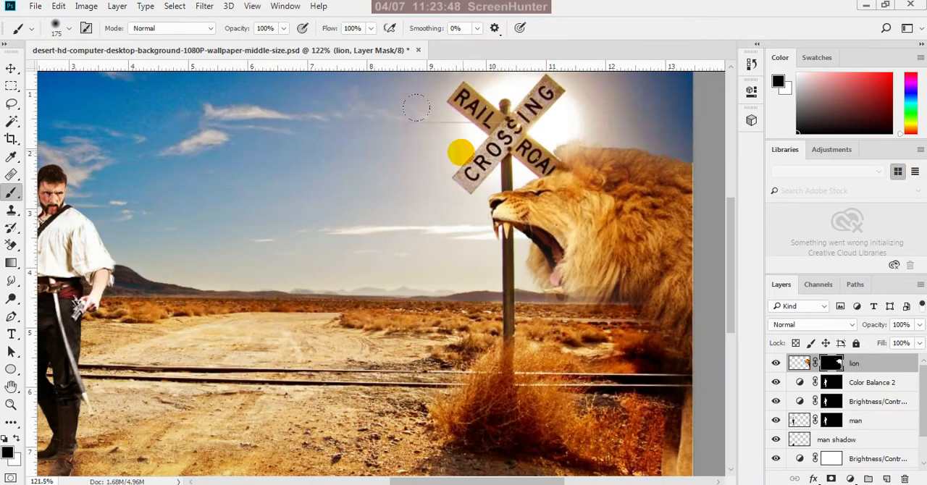
pyautogui.scroll(-2, 460, 152)
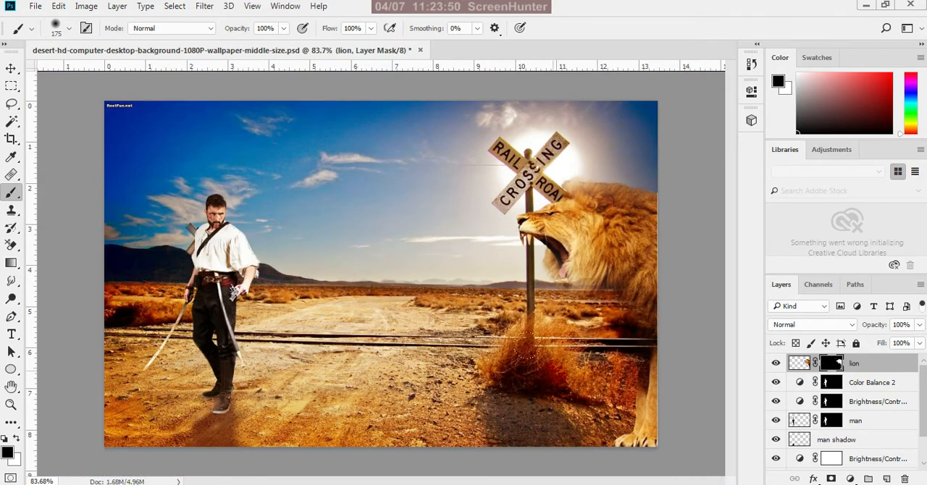
# Reduce the brush to 90 px and paint the lion's mask to fade the front leg and paw edges into the ground
pyautogui.scroll(1, 534, 424)
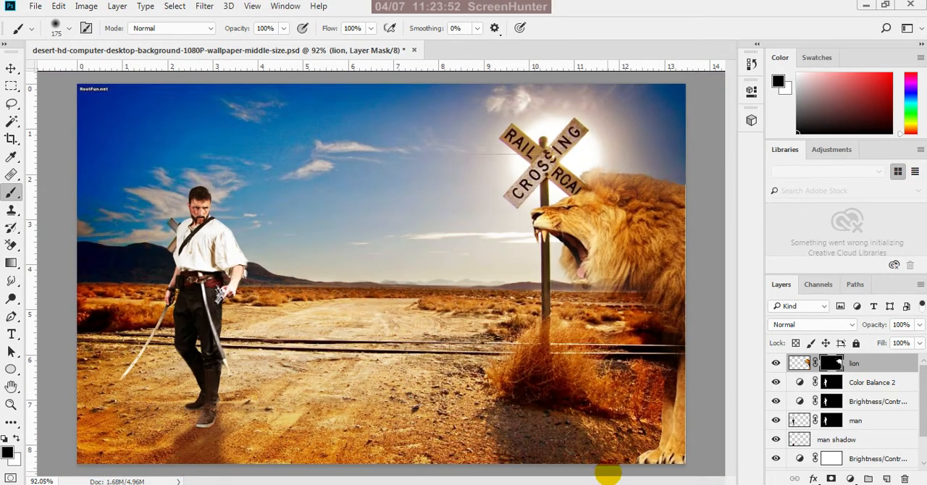
pyautogui.click(610, 475)
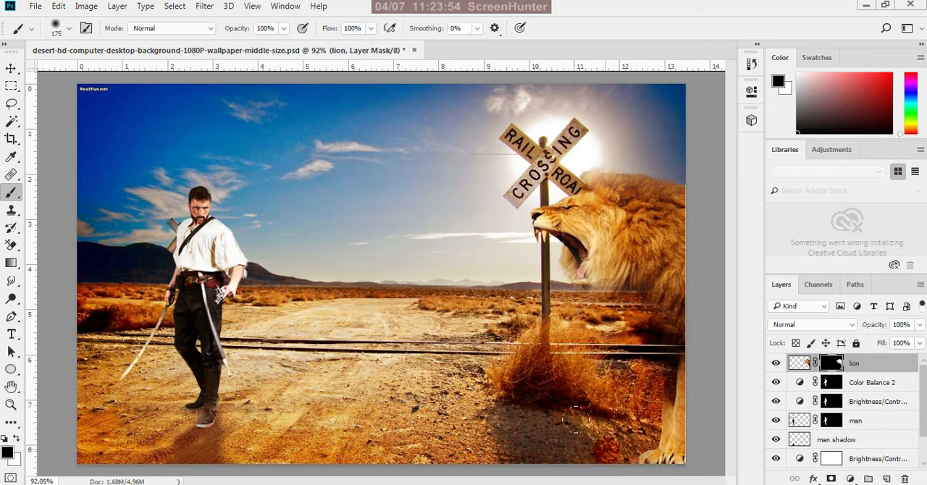
pyautogui.press('[')
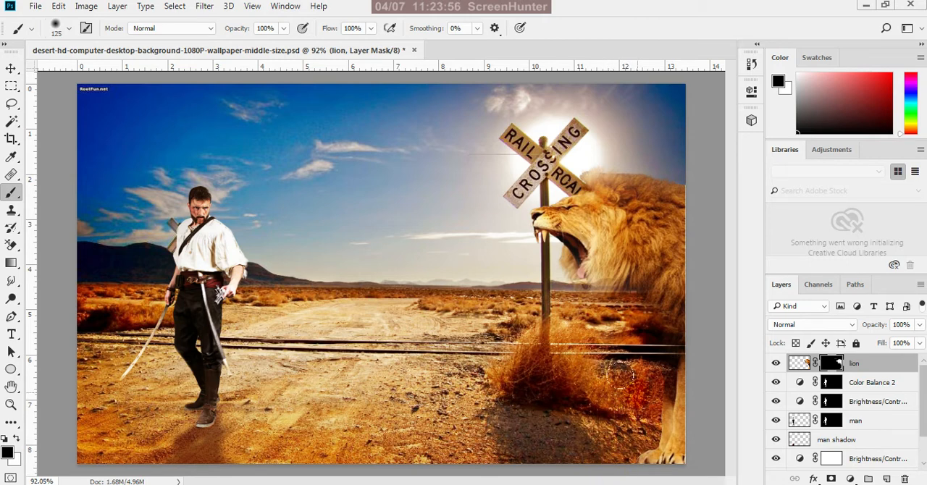
pyautogui.press('[')
pyautogui.press('[')
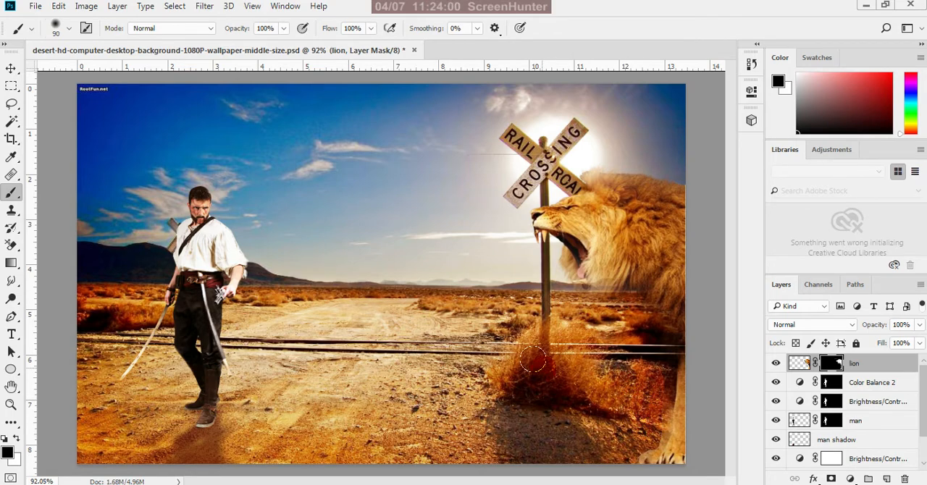
pyautogui.scroll(-3, 532, 366)
pyautogui.click(505, 418)
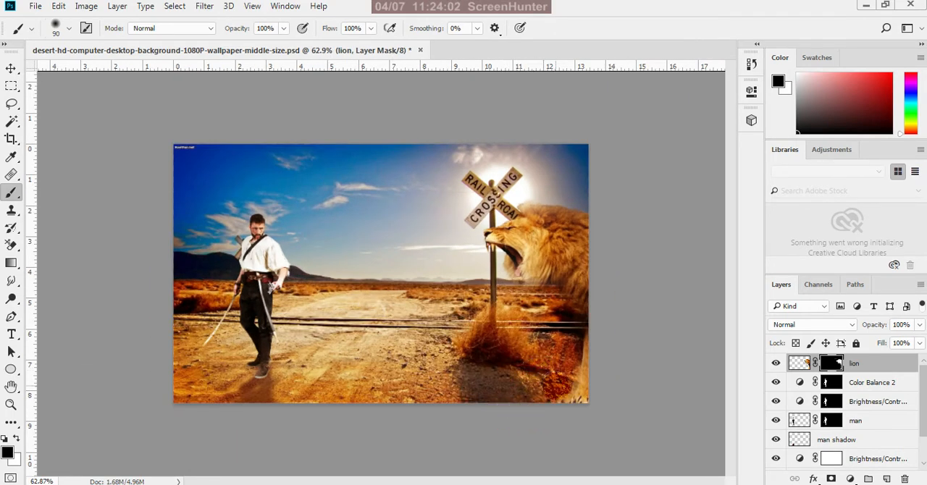
pyautogui.scroll(2, 561, 384)
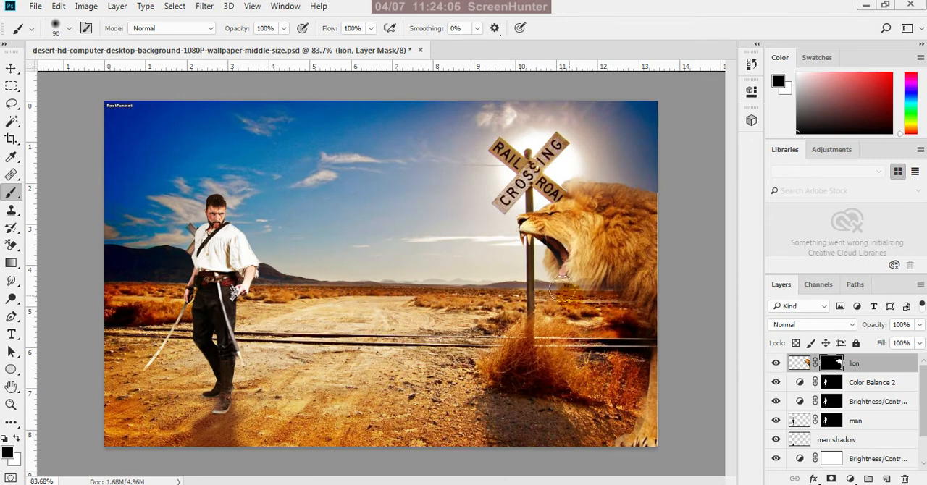
pyautogui.click(518, 270)
pyautogui.scroll(4, 518, 264)
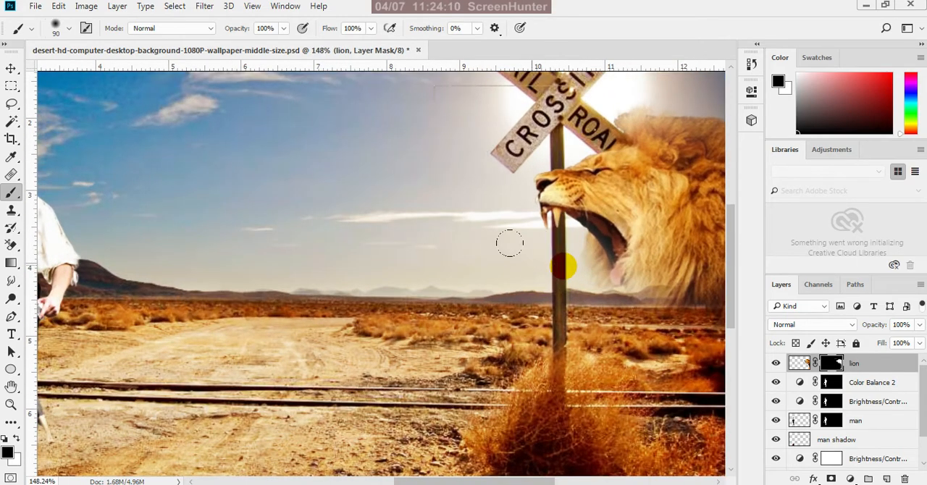
pyautogui.scroll(-4, 480, 342)
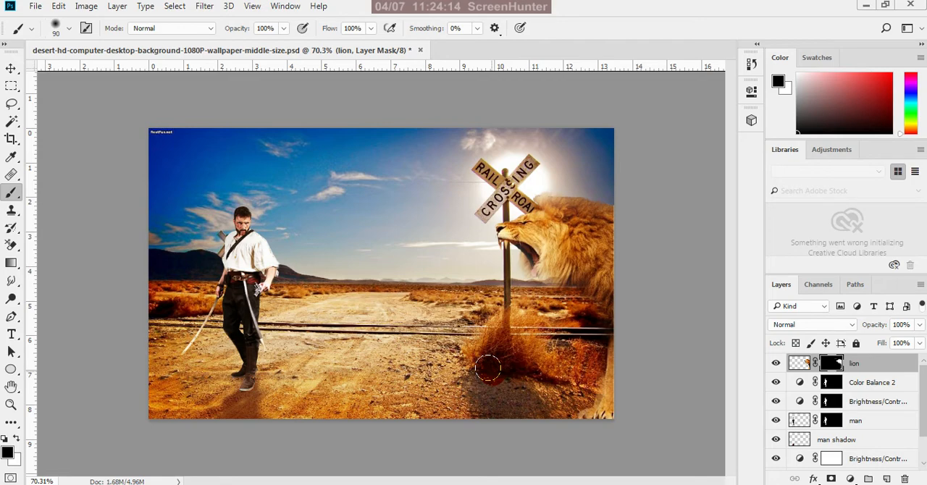
# Paint white on the lion's mask with a 45 px brush to restore the lower jaw and the hanging mane beneath it
pyautogui.scroll(2, 601, 333)
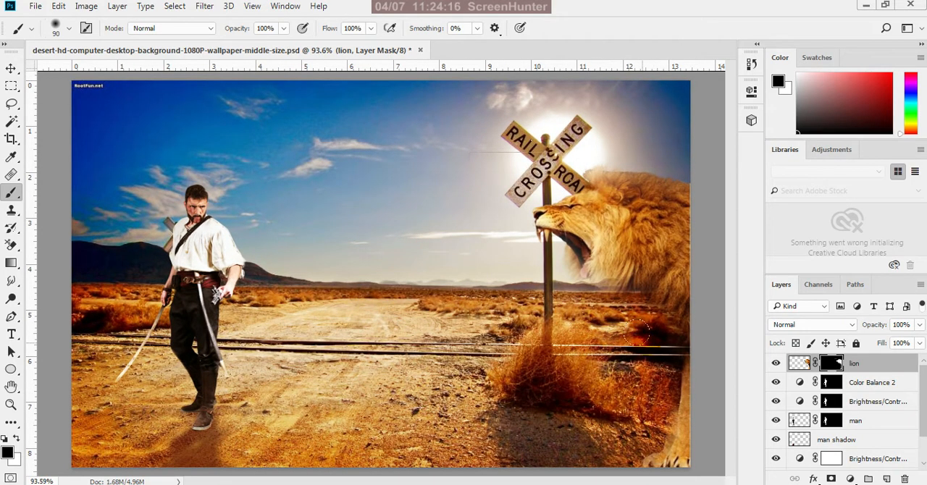
pyautogui.scroll(3, 552, 174)
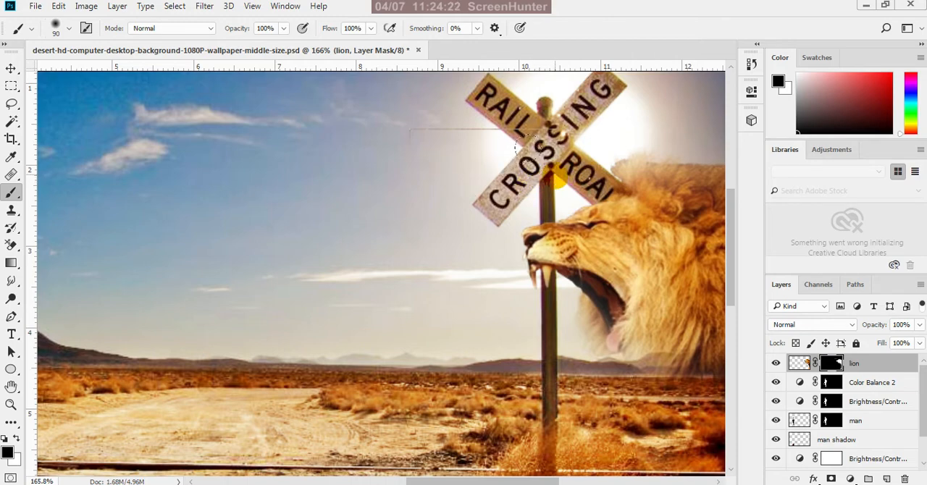
pyautogui.scroll(-2, 399, 214)
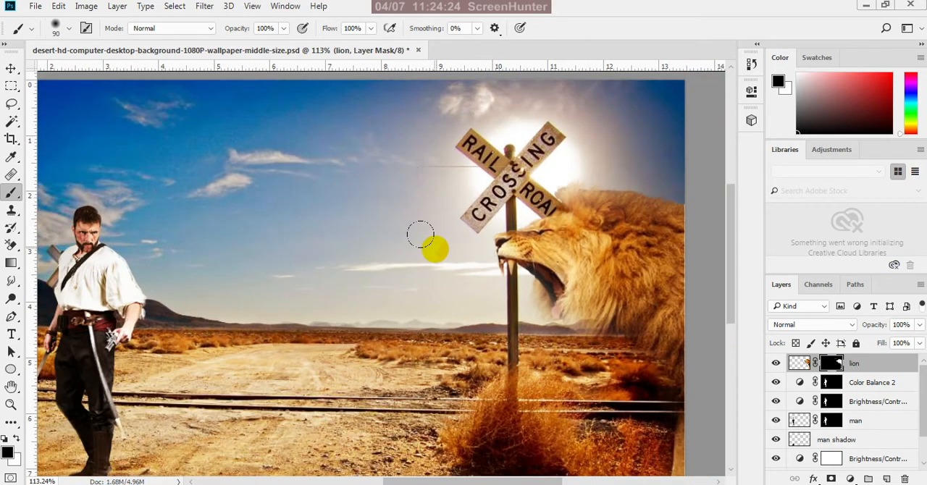
pyautogui.scroll(-3, 420, 234)
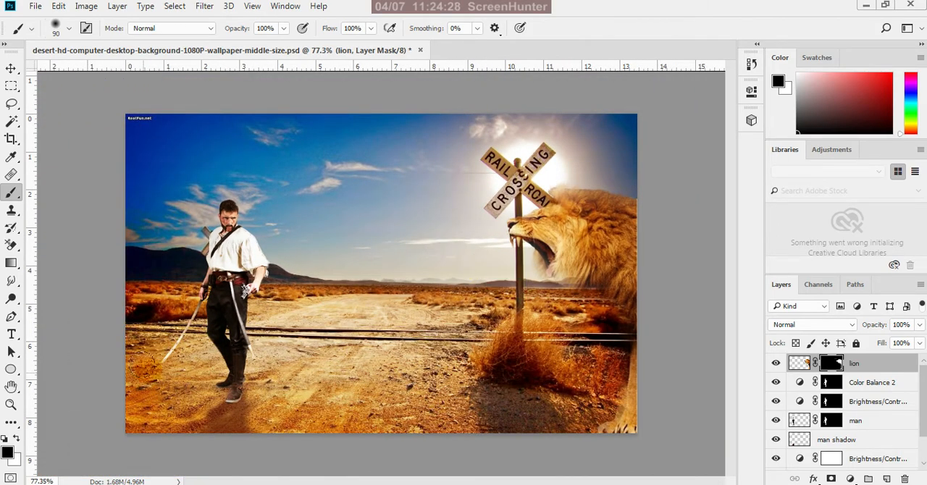
pyautogui.click(22, 440)
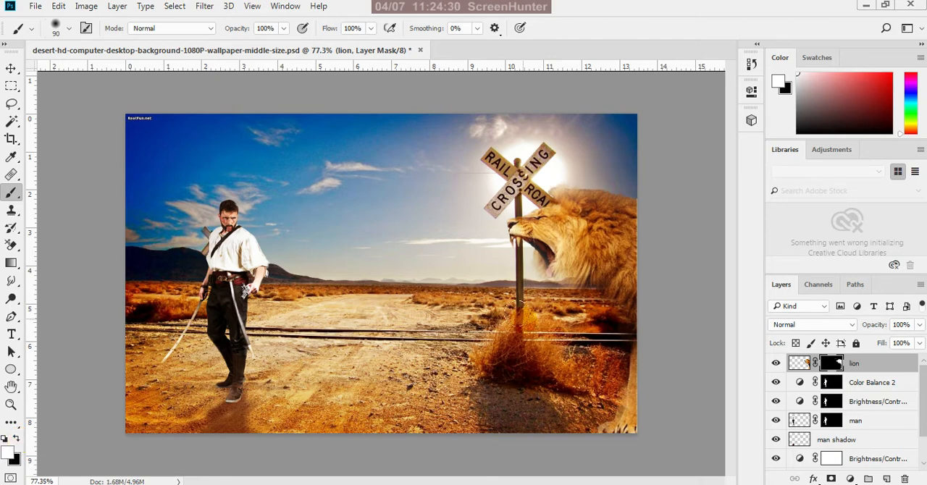
pyautogui.scroll(2, 541, 274)
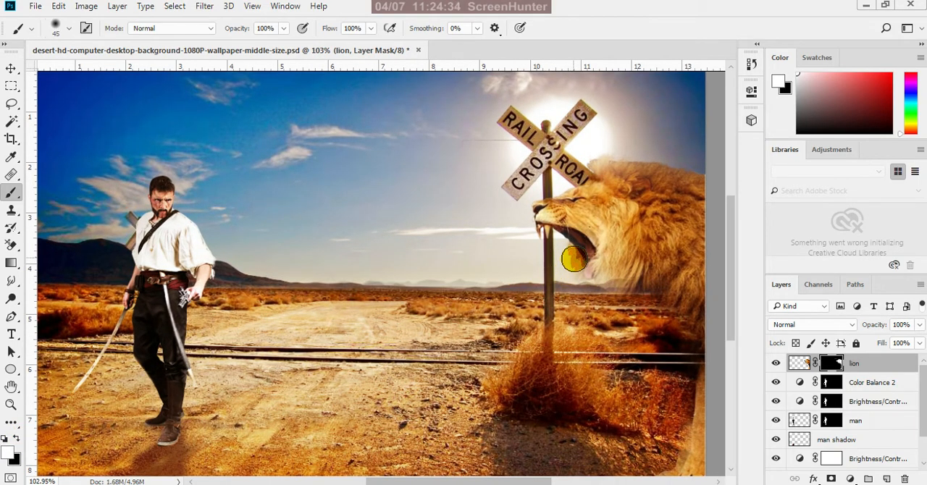
pyautogui.moveTo(574, 259)
pyautogui.mouseDown()
pyautogui.moveTo(605, 270)
pyautogui.moveTo(592, 287)
pyautogui.moveTo(597, 274)
pyautogui.moveTo(571, 267)
pyautogui.moveTo(604, 287)
pyautogui.moveTo(607, 259)
pyautogui.moveTo(608, 276)
pyautogui.moveTo(632, 270)
pyautogui.moveTo(617, 257)
pyautogui.moveTo(574, 267)
pyautogui.moveTo(571, 252)
pyautogui.moveTo(576, 287)
pyautogui.moveTo(564, 242)
pyautogui.moveTo(585, 292)
pyautogui.moveTo(637, 288)
pyautogui.mouseUp()
pyautogui.moveTo(653, 324)
pyautogui.mouseDown()
pyautogui.moveTo(662, 296)
pyautogui.moveTo(688, 311)
pyautogui.moveTo(688, 326)
pyautogui.moveTo(649, 290)
pyautogui.moveTo(612, 303)
pyautogui.moveTo(623, 312)
pyautogui.moveTo(588, 330)
pyautogui.moveTo(601, 320)
pyautogui.mouseUp()
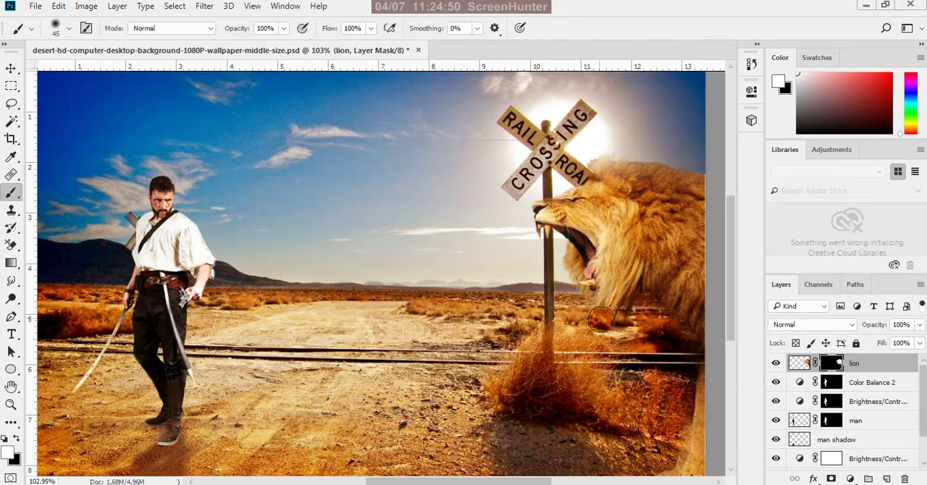
pyautogui.moveTo(584, 291); pyautogui.dragTo(623, 315)
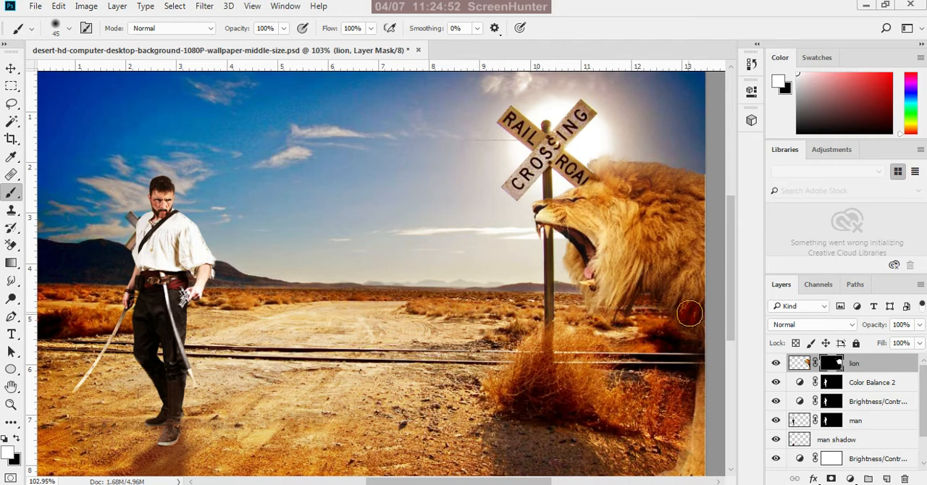
# Restore the lion's chest along the picture's right edge on its mask, over the railroad tracks
pyautogui.scroll(-4, 579, 349)
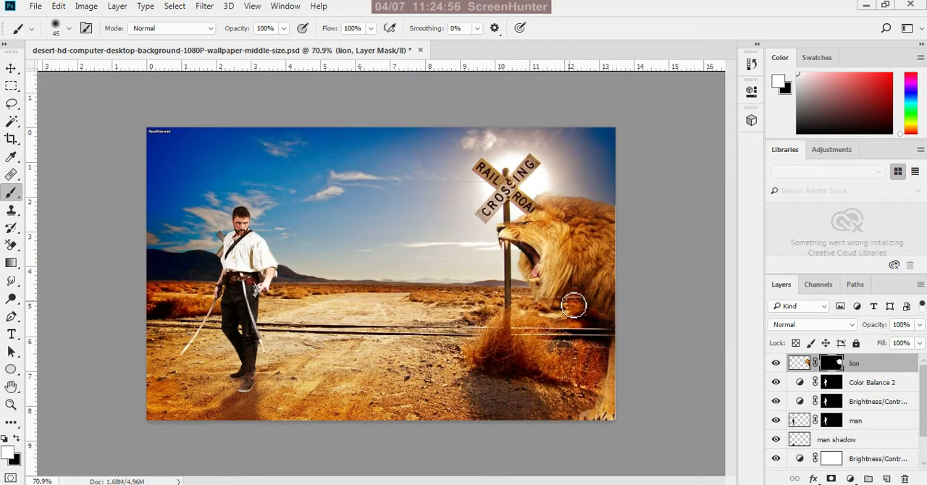
pyautogui.moveTo(611, 324); pyautogui.dragTo(618, 351)
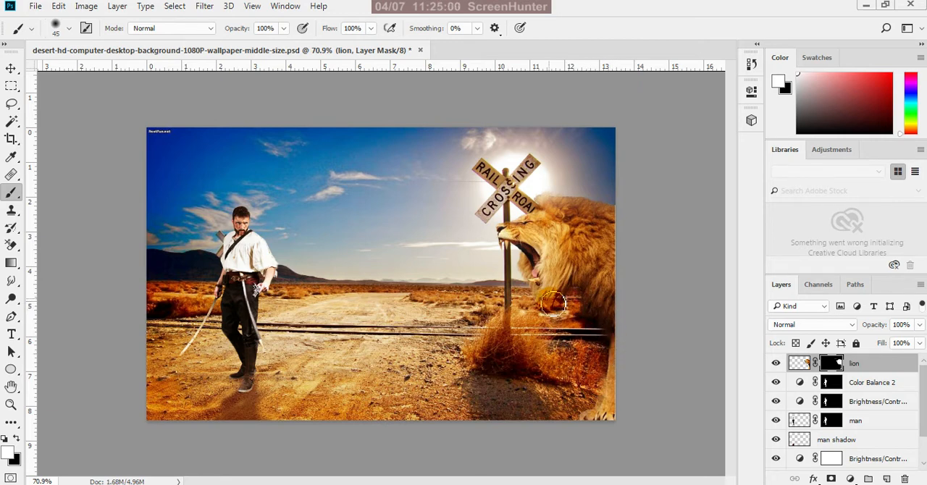
pyautogui.scroll(3, 541, 281)
pyautogui.moveTo(541, 281)
pyautogui.mouseDown()
pyautogui.moveTo(579, 290)
pyautogui.moveTo(578, 268)
pyautogui.moveTo(605, 343)
pyautogui.moveTo(643, 296)
pyautogui.moveTo(595, 307)
pyautogui.moveTo(576, 282)
pyautogui.moveTo(199, 344)
pyautogui.mouseUp()
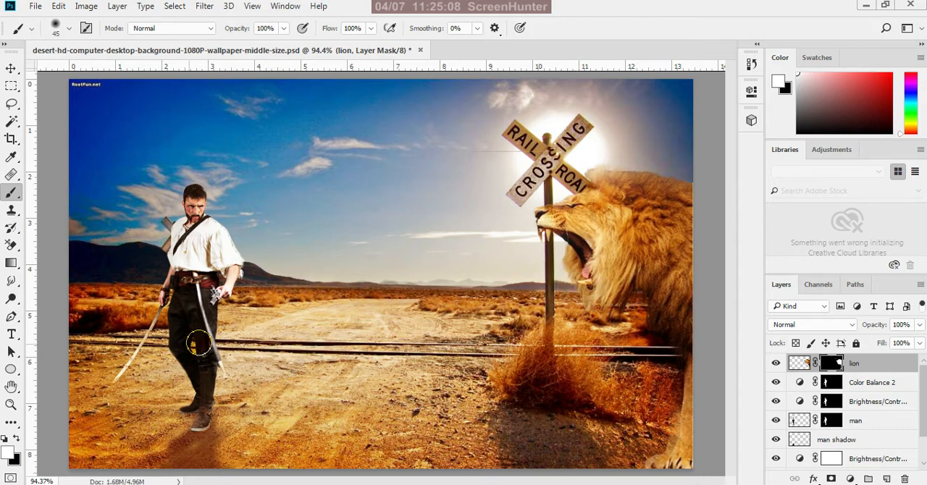
# Paint black on the lion's mask with a 25 px brush to clean up the edge around the open mouth and chin
pyautogui.click(16, 438)
pyautogui.scroll(4, 568, 279)
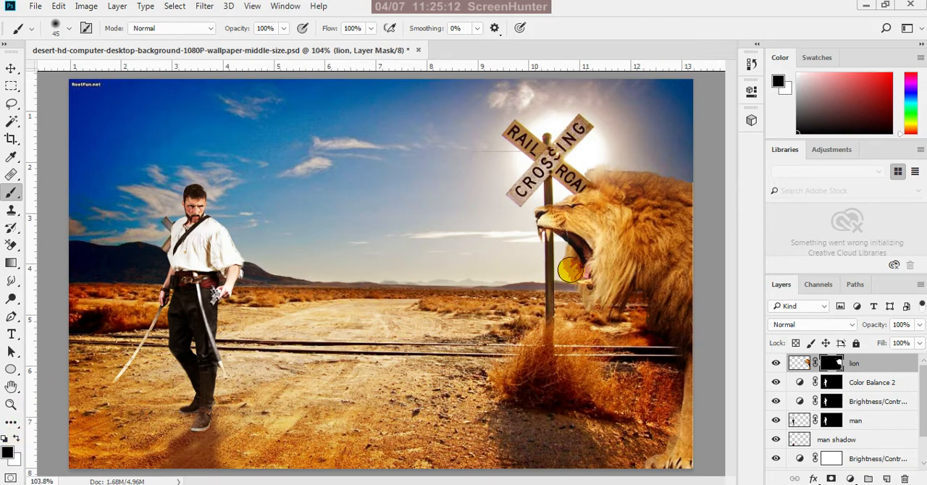
pyautogui.scroll(1, 570, 266)
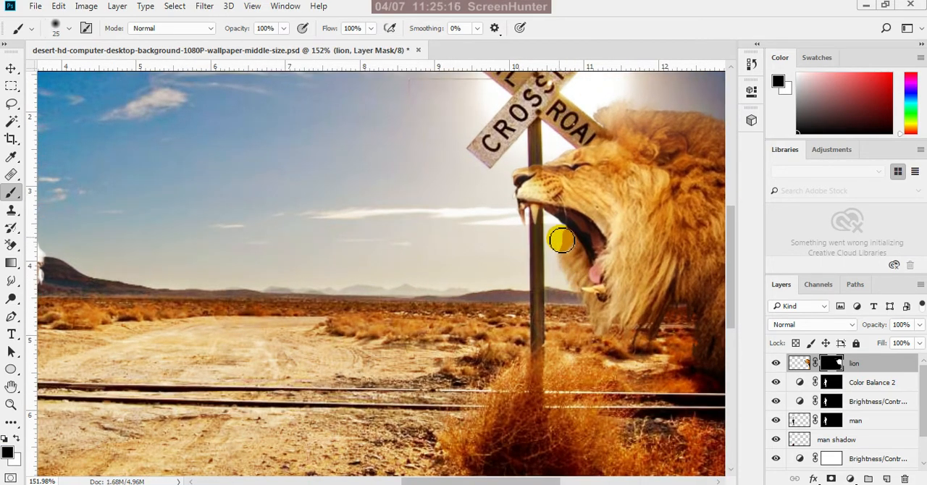
pyautogui.moveTo(560, 240); pyautogui.dragTo(543, 313)
pyautogui.scroll(-4, 543, 314)
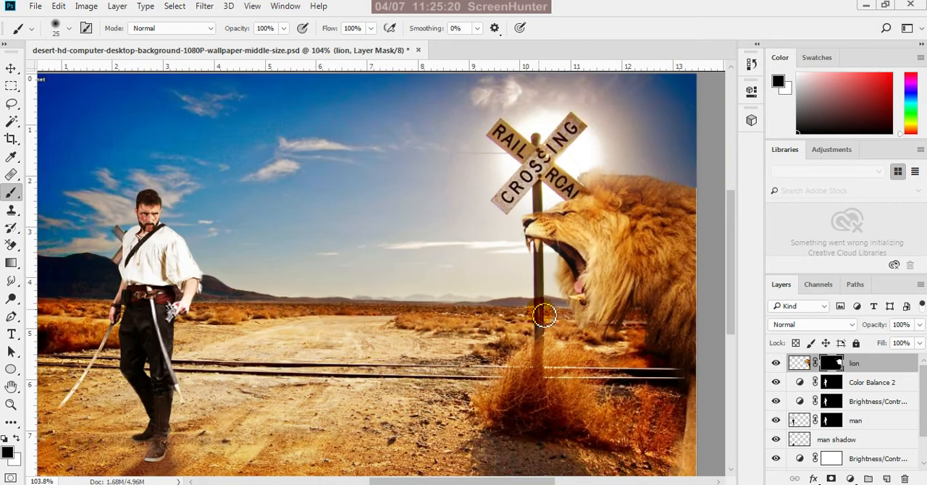
pyautogui.click(10, 70)
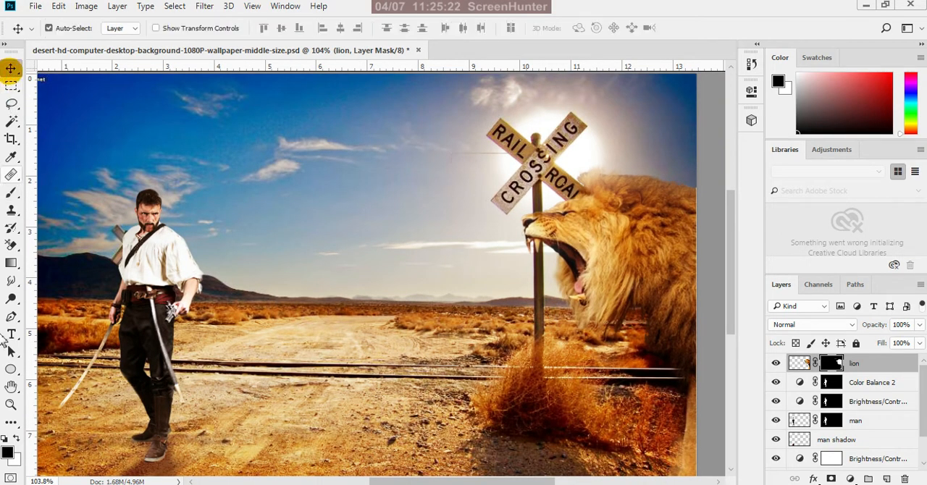
pyautogui.click(6, 439)
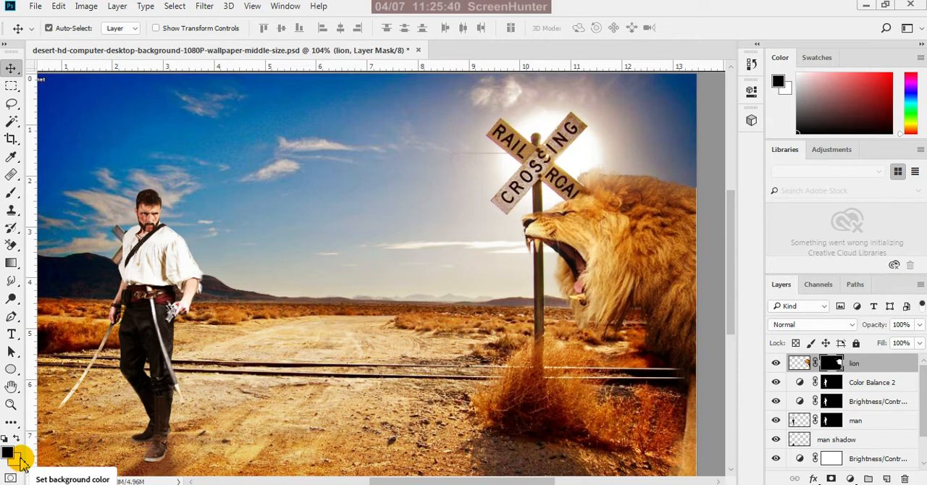
# Paint black on the lion's mask with a 60 px brush to soften the top of the mane and the hair beside the sign
pyautogui.scroll(1, 695, 188)
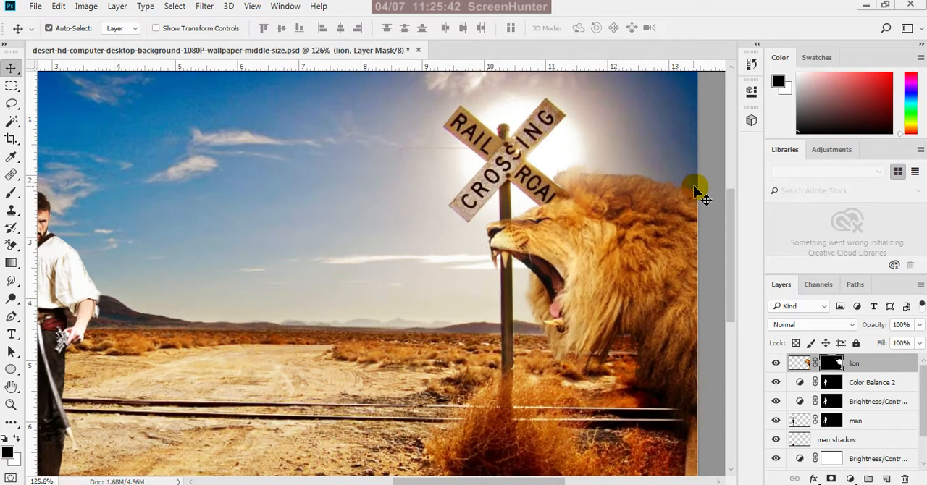
pyautogui.scroll(1, 694, 190)
pyautogui.press('b')
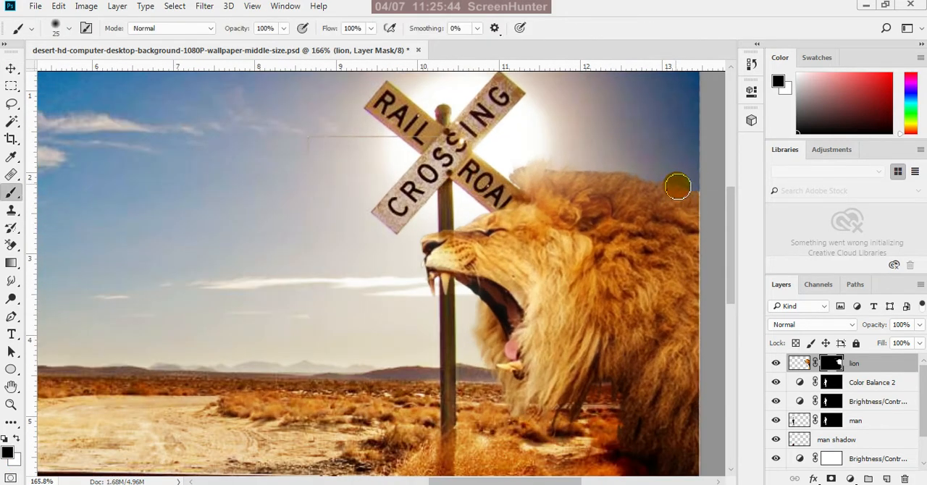
pyautogui.press(']')
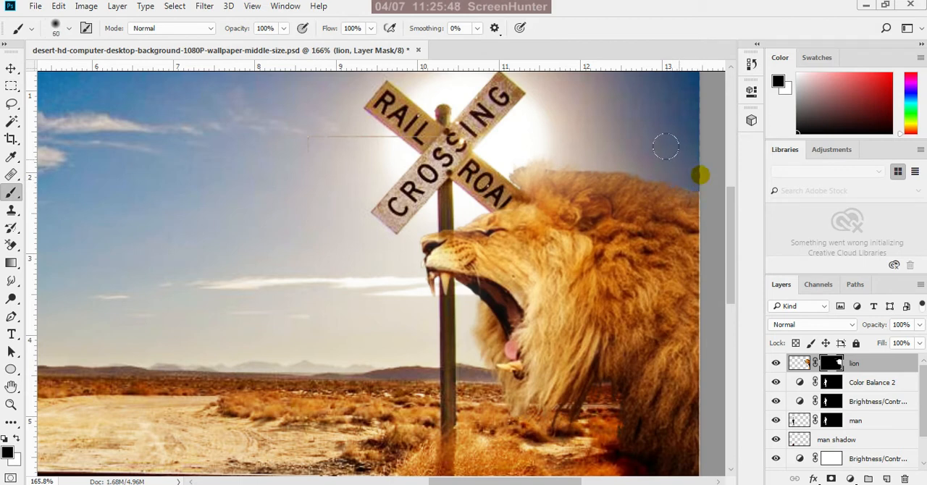
pyautogui.click(509, 139)
pyautogui.click(504, 139)
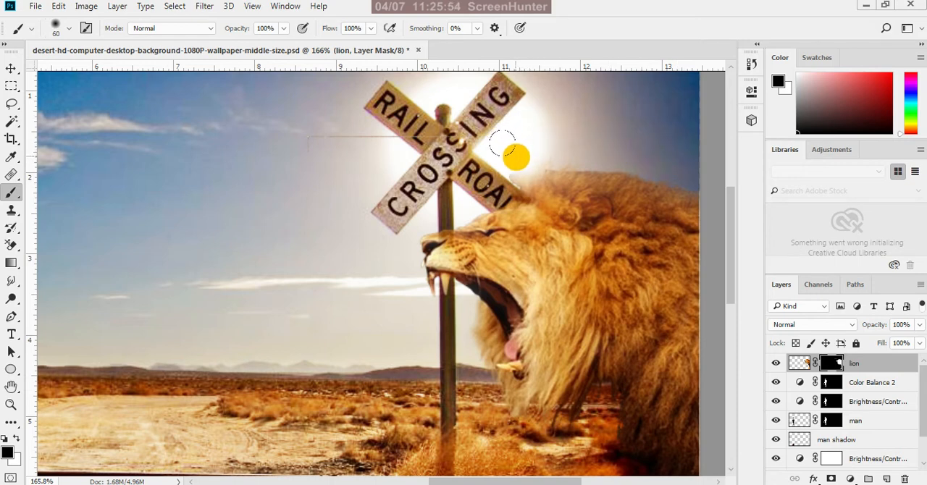
pyautogui.click(504, 144)
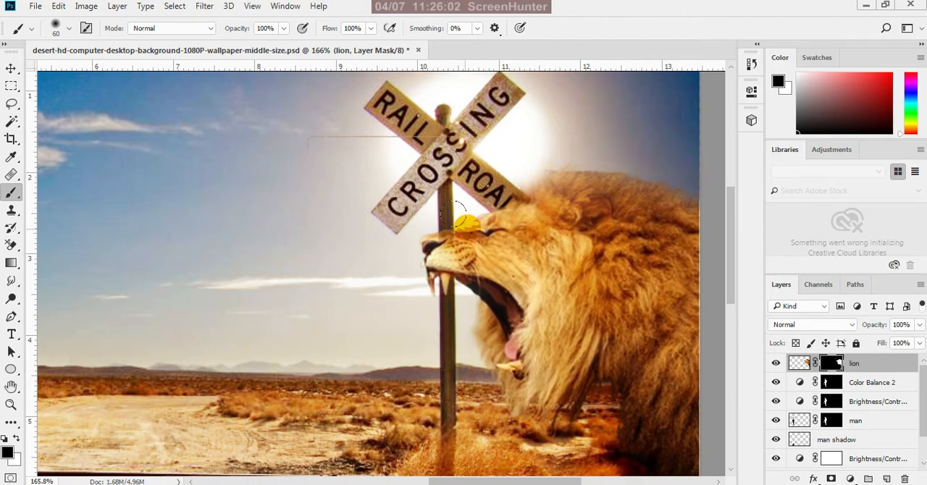
# Fade the mane's upper edge against the sky further to the right of the railroad sign on the lion's mask
pyautogui.scroll(-3, 417, 253)
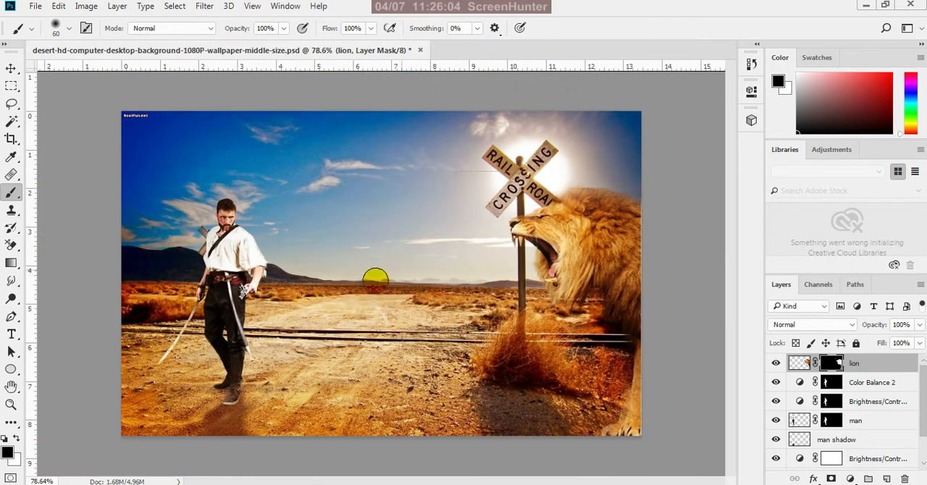
pyautogui.scroll(2, 606, 192)
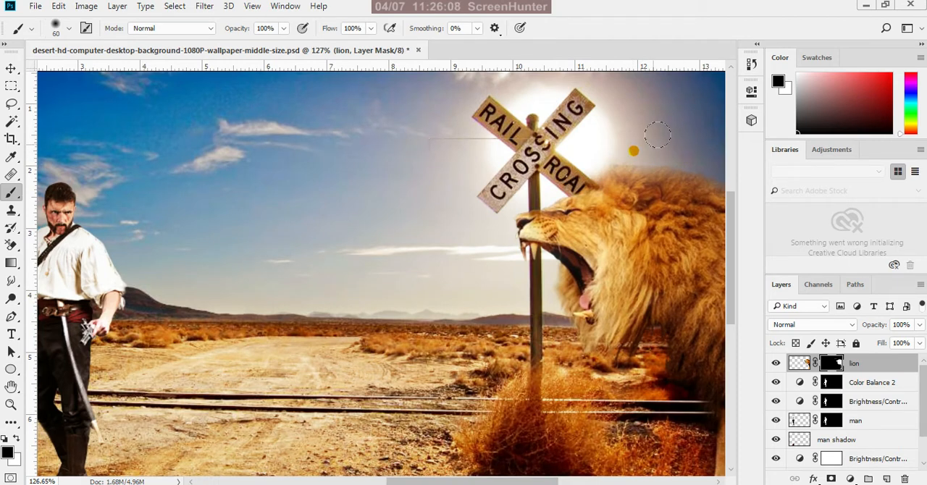
pyautogui.moveTo(657, 145)
pyautogui.mouseDown()
pyautogui.moveTo(471, 170)
pyautogui.moveTo(605, 158)
pyautogui.moveTo(684, 169)
pyautogui.mouseUp()
pyautogui.hotkey('ctrl', '0')
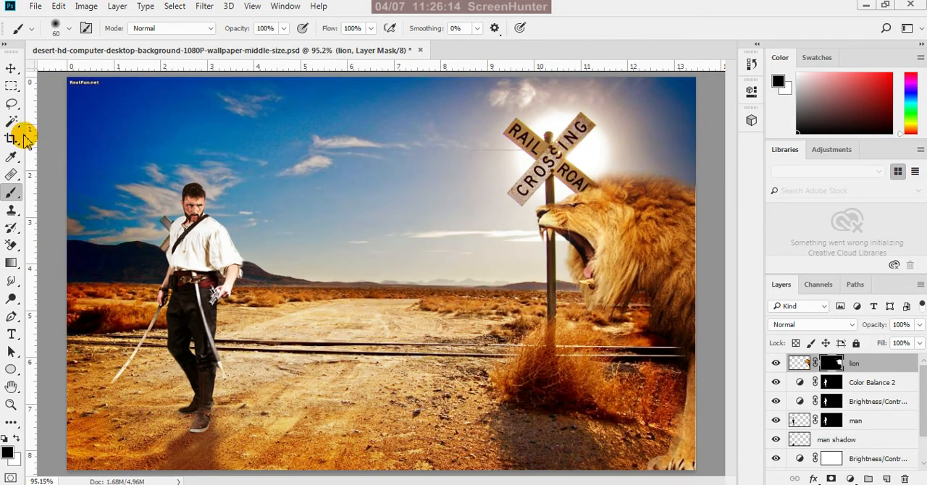
# Switch to the Move tool and save the finished composite document
pyautogui.click(11, 68)
pyautogui.scroll(-2, 366, 286)
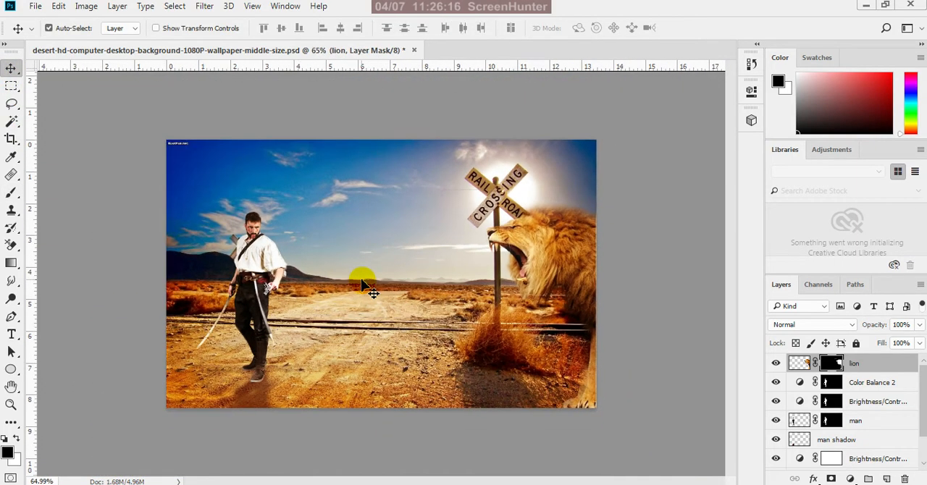
pyautogui.hotkey('ctrl', 's')
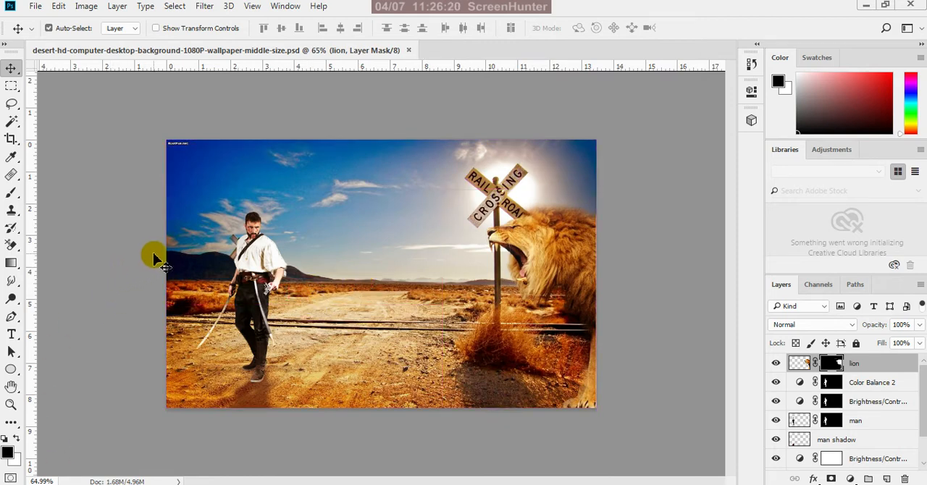
pyautogui.scroll(1, 192, 252)
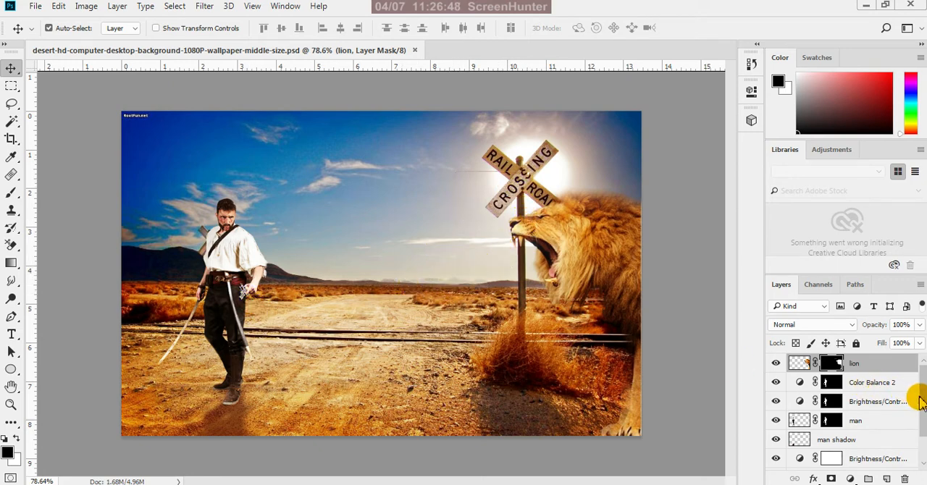
pyautogui.moveTo(917, 400); pyautogui.dragTo(917, 421)
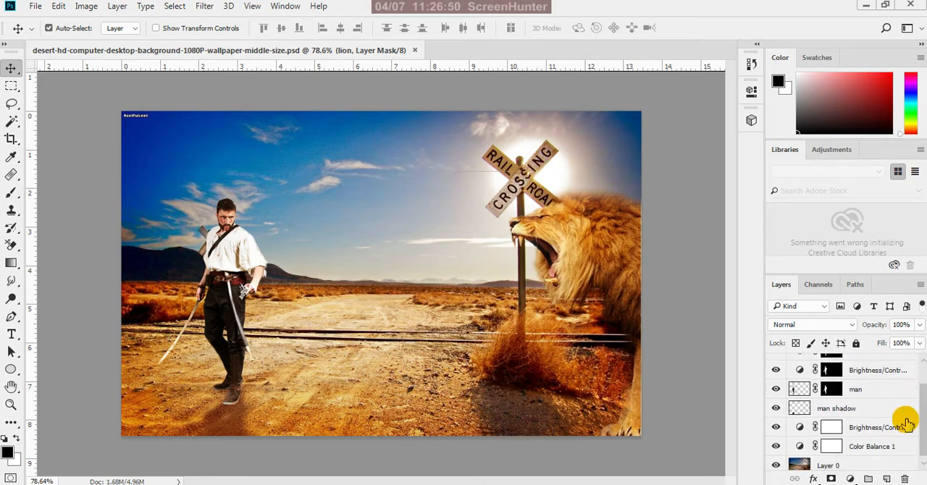
pyautogui.click(34, 6)
pyautogui.click(87, 183)
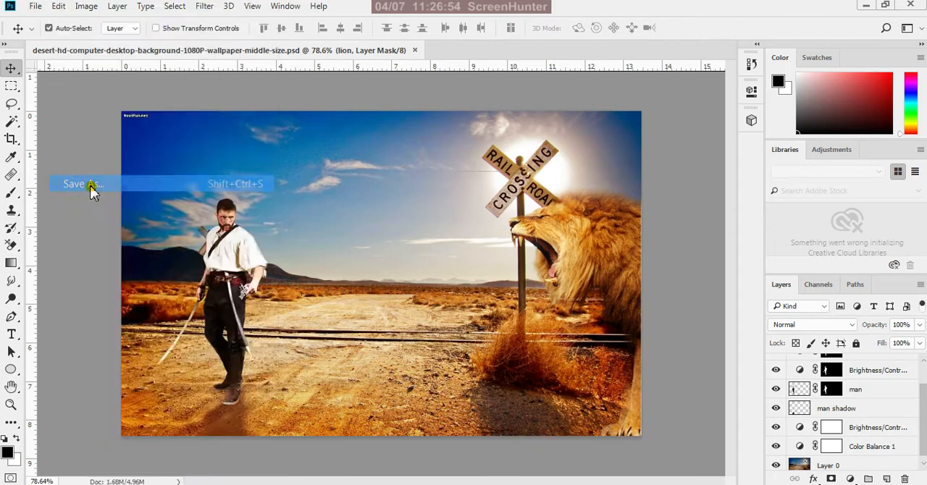
pyautogui.click(250, 306)
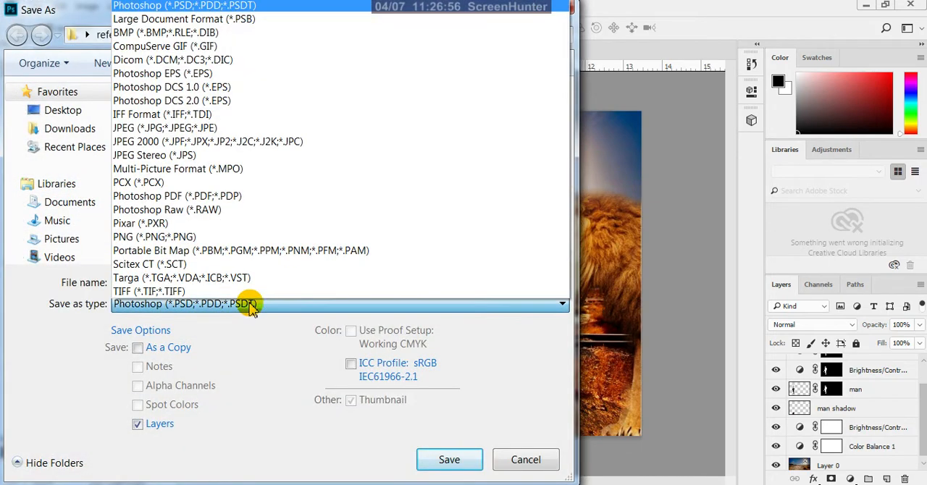
pyautogui.click(162, 128)
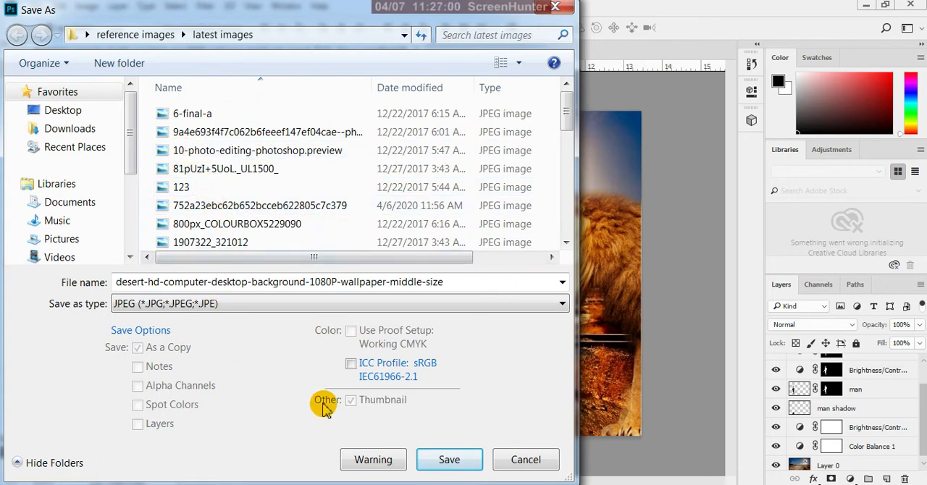
pyautogui.click(441, 459)
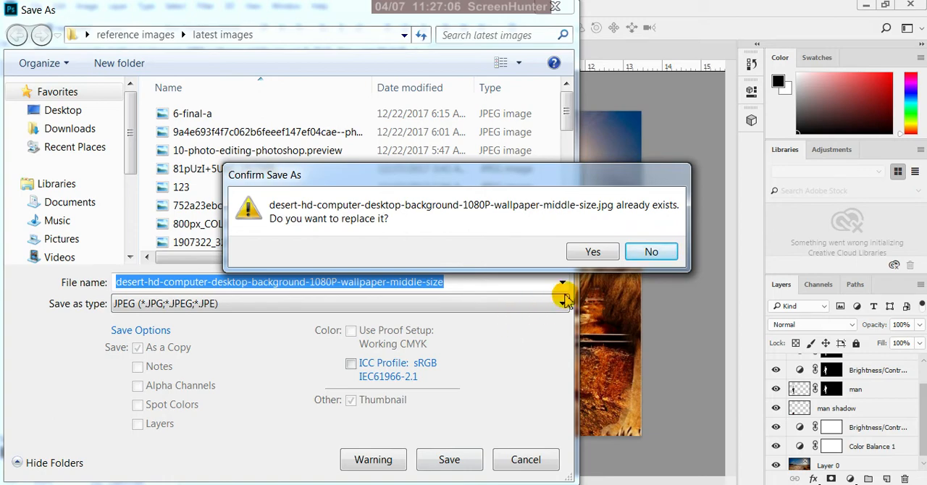
pyautogui.click(646, 250)
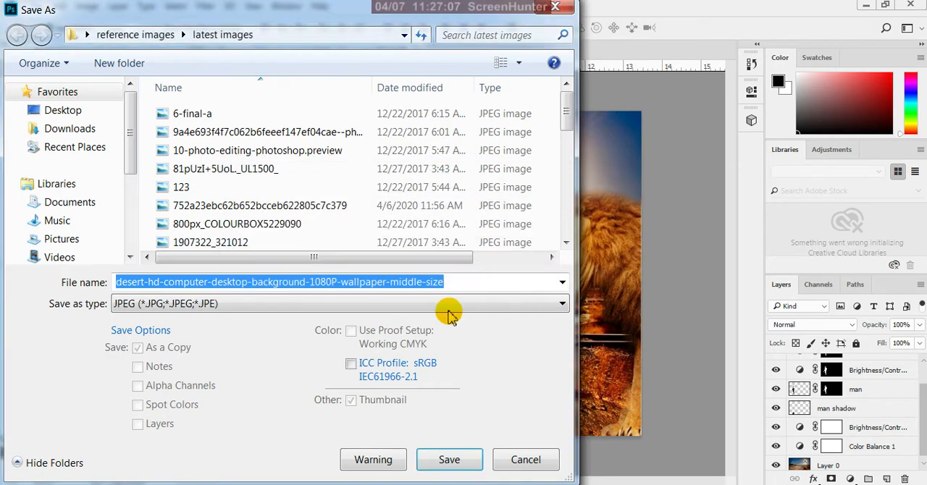
pyautogui.click(518, 461)
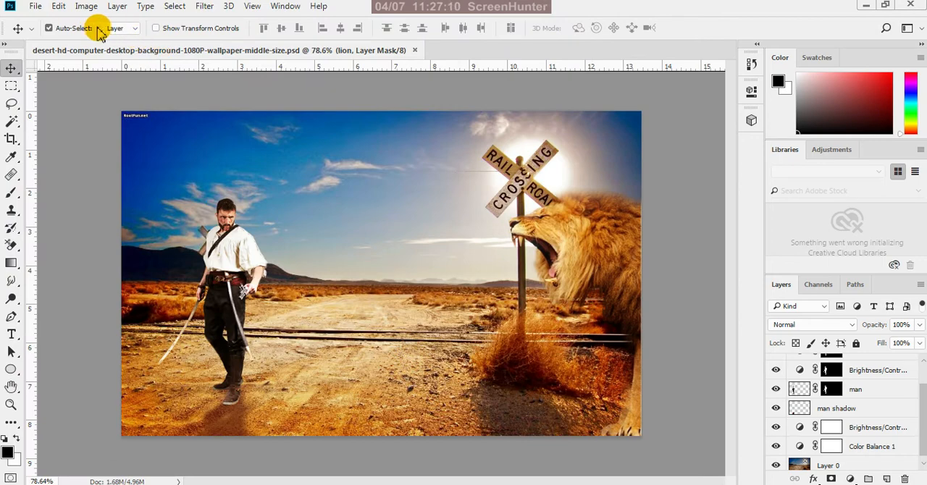
# Duplicate the whole composite image as a new document named "edited picture", keeping its layers unmerged
pyautogui.click(86, 6)
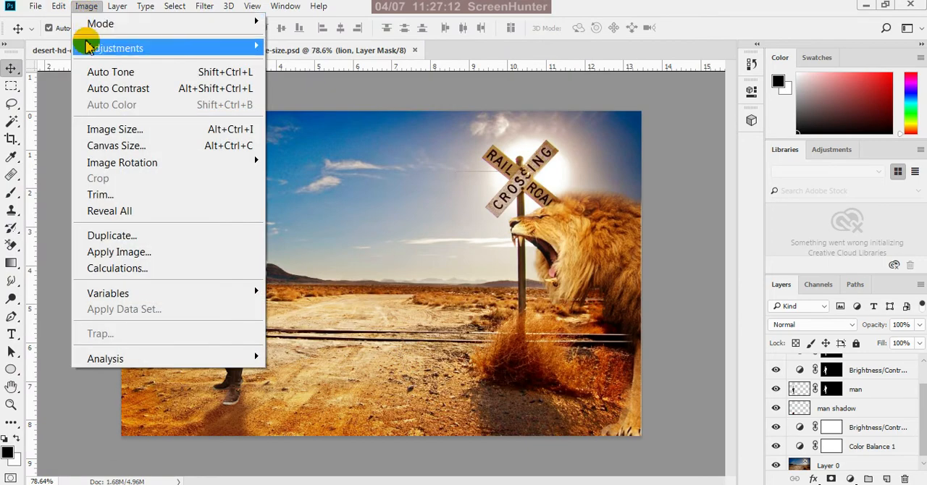
pyautogui.click(137, 235)
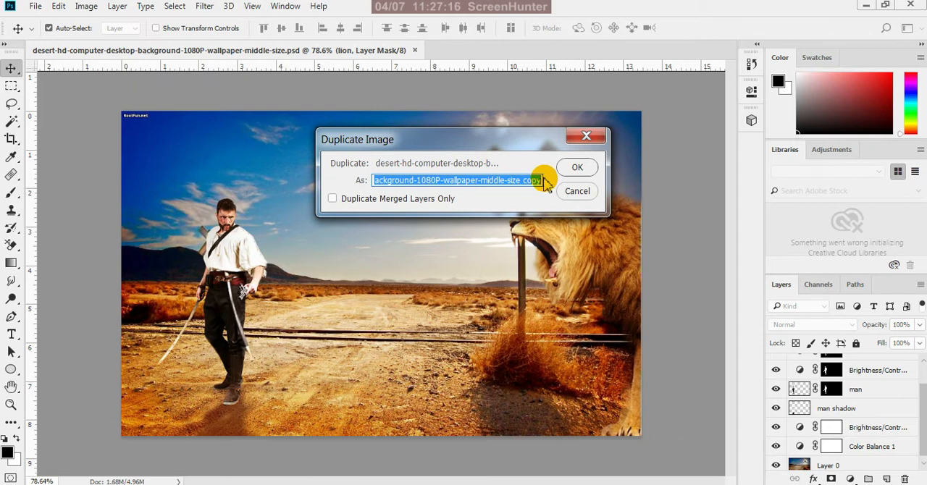
pyautogui.write('edited picture')
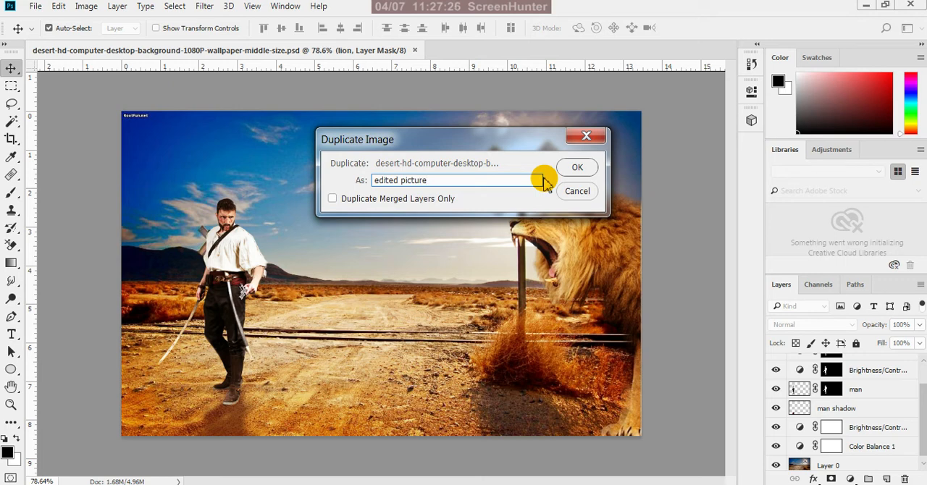
pyautogui.click(579, 167)
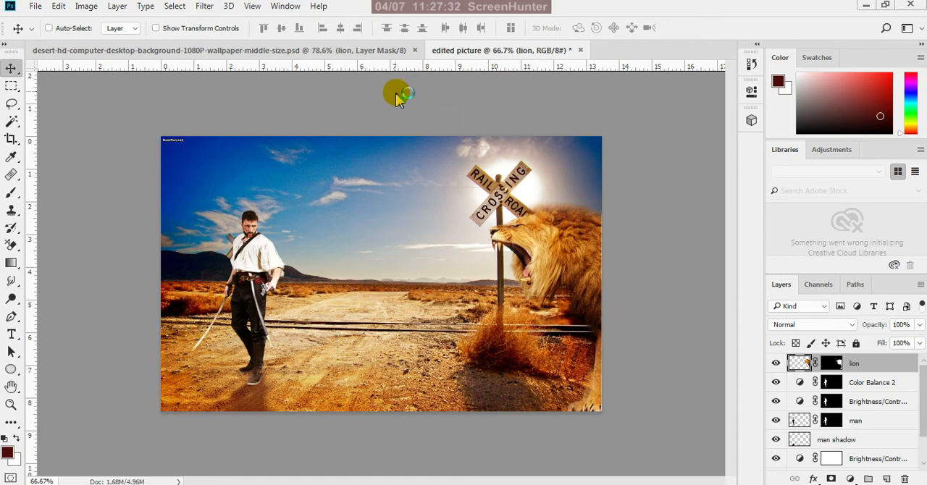
# Save the duplicate as the layered Photoshop file "edited picture" in the latest images folder, with Maximize Compatibility on
pyautogui.hotkey('ctrl', 's')
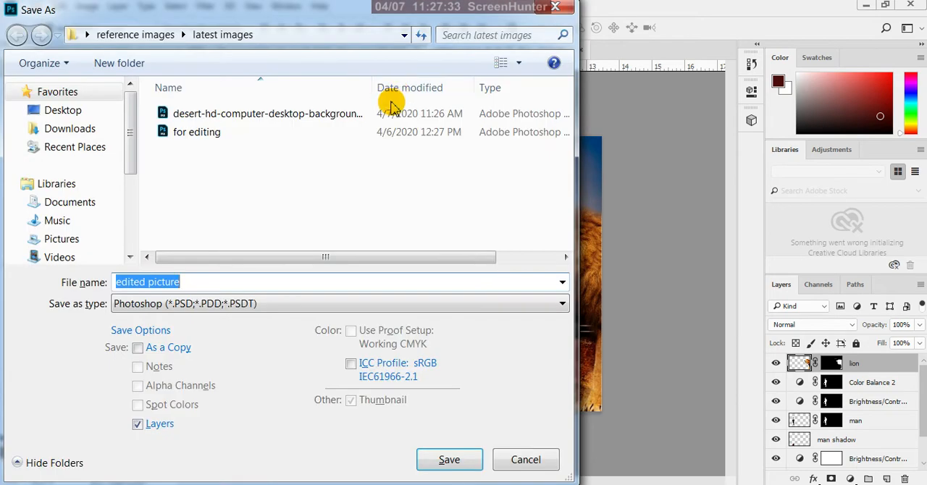
pyautogui.click(447, 462)
pyautogui.click(620, 148)
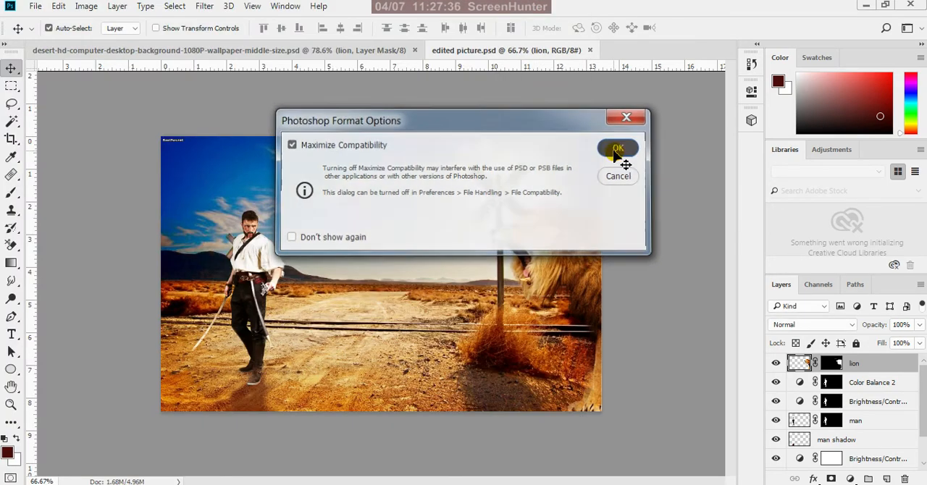
# Save a JPEG version of "edited picture" in the same folder at Maximum quality 12, Progressive with 3 scans
pyautogui.click(36, 8)
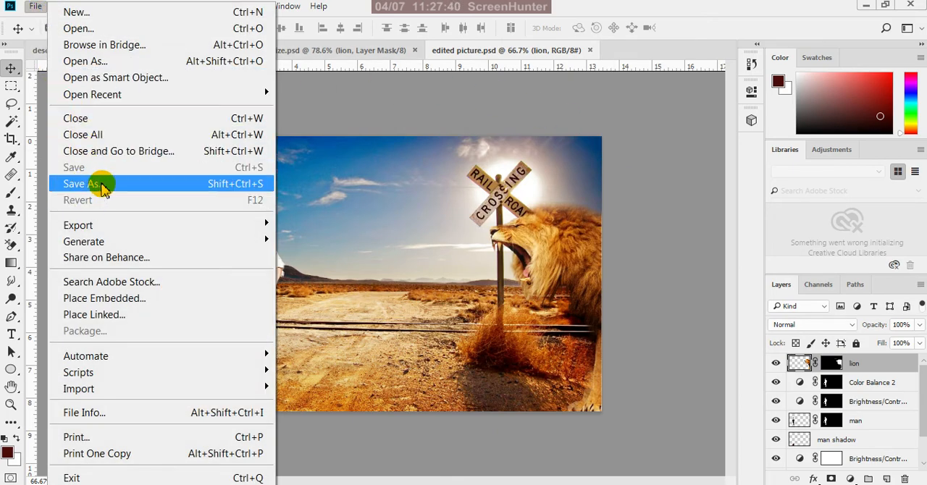
pyautogui.click(102, 187)
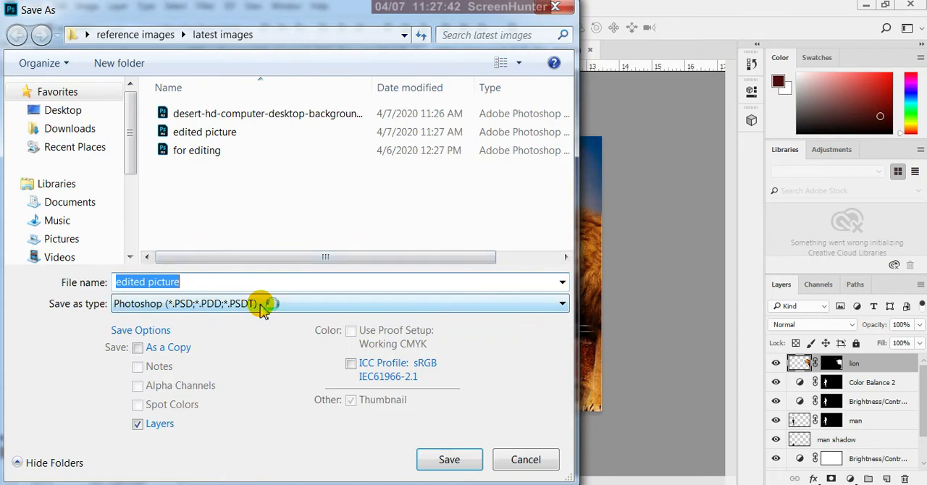
pyautogui.click(262, 305)
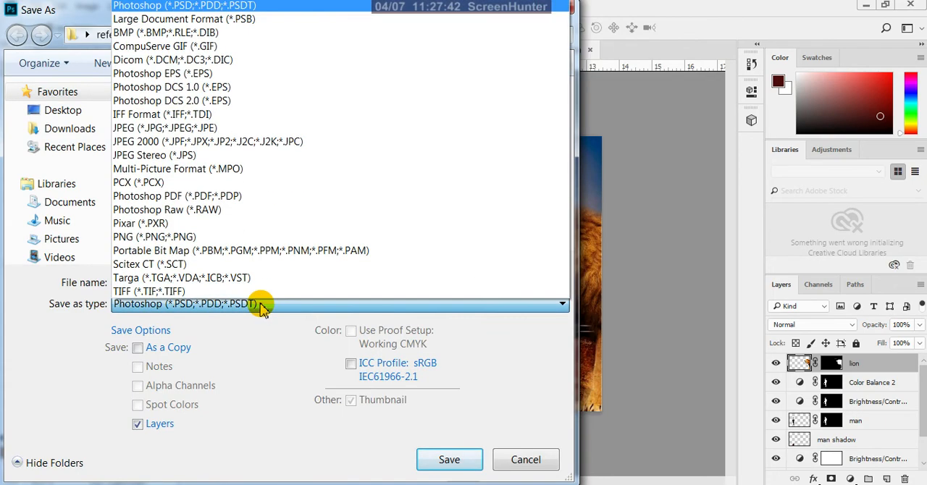
pyautogui.click(187, 132)
pyautogui.click(451, 460)
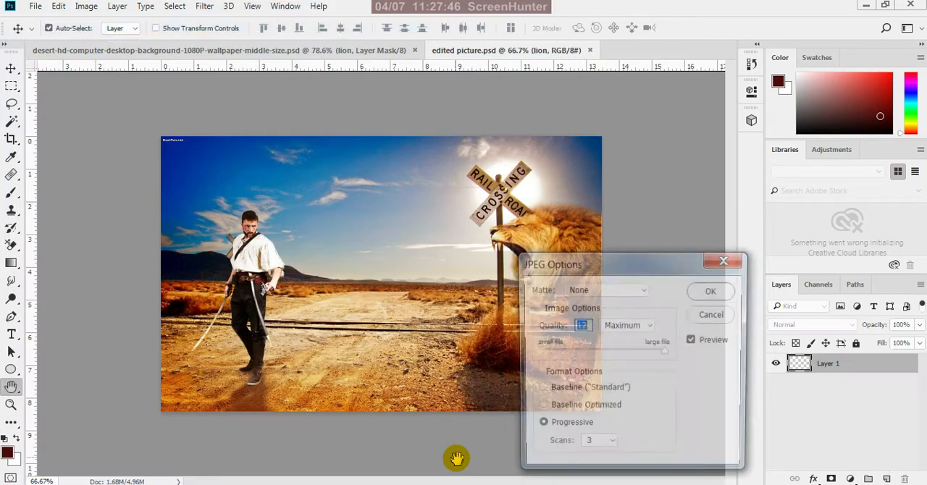
pyautogui.click(713, 292)
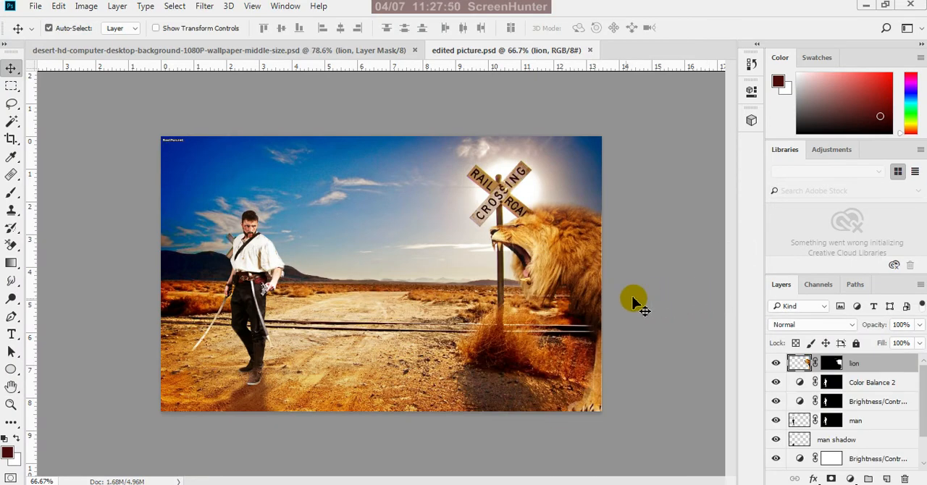
pyautogui.scroll(1, 337, 273)
pyautogui.scroll(1, 337, 272)
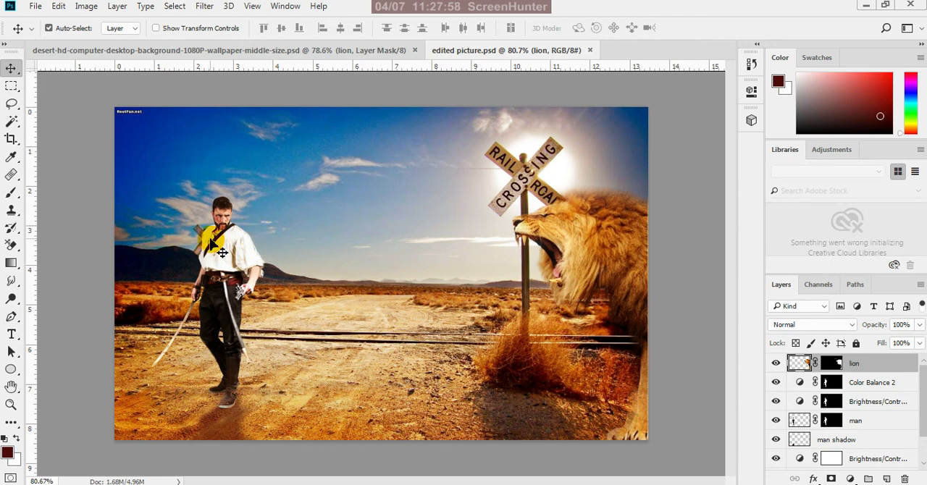
pyautogui.scroll(2, 194, 301)
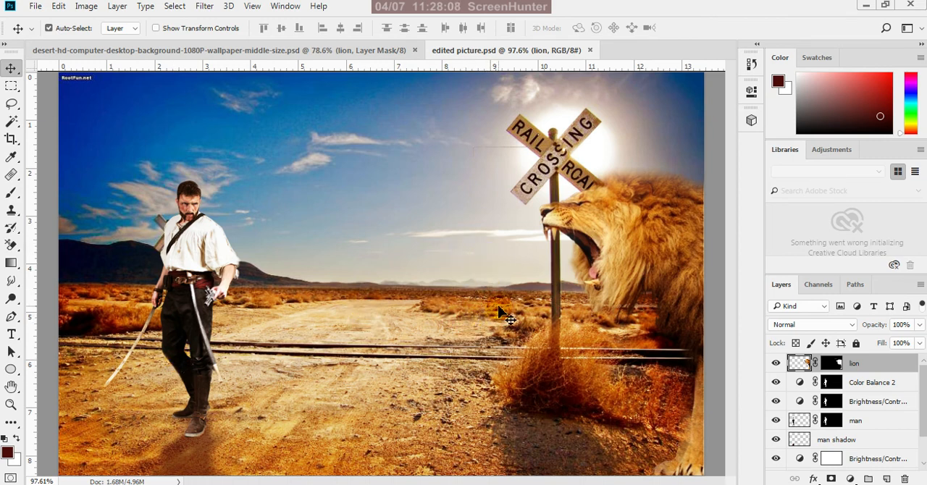
pyautogui.scroll(-2, 500, 311)
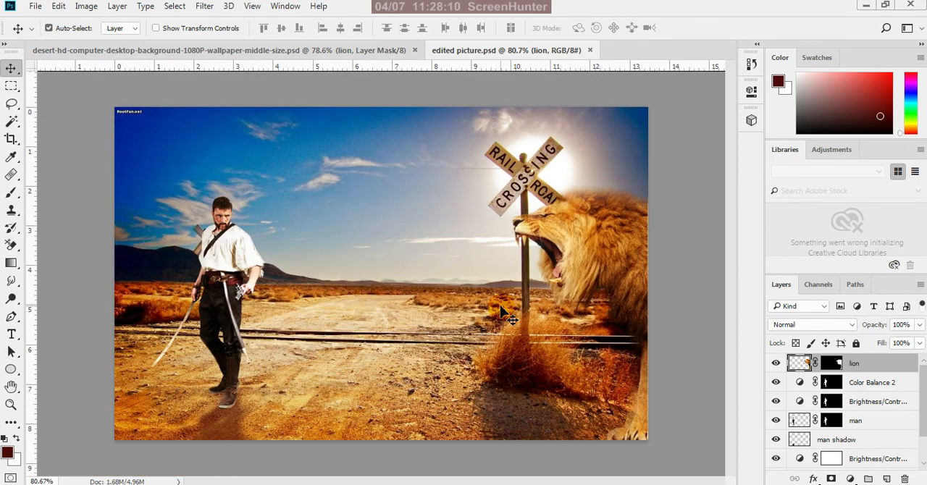